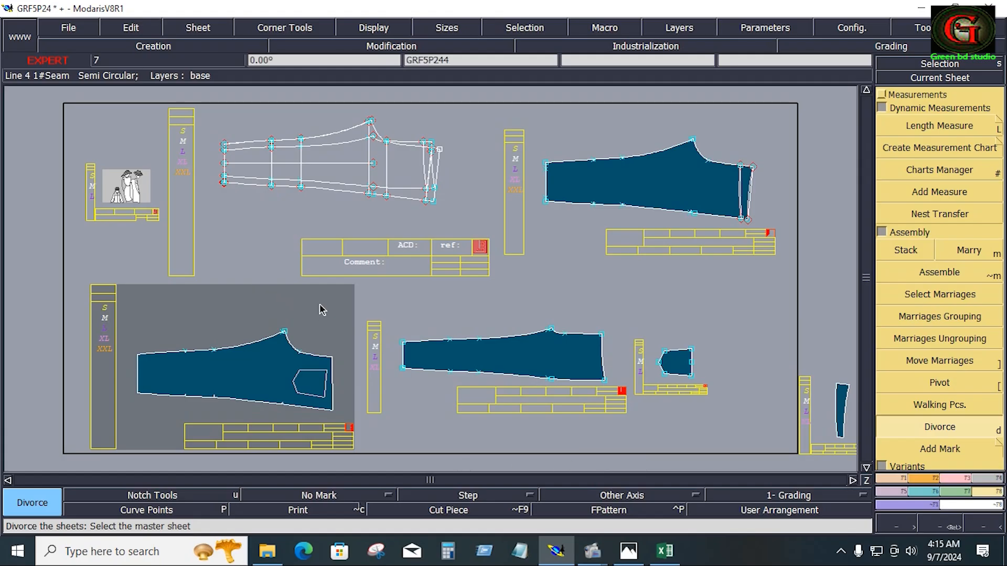
Step: Save the GRF5P24 model
left_click(79, 30)
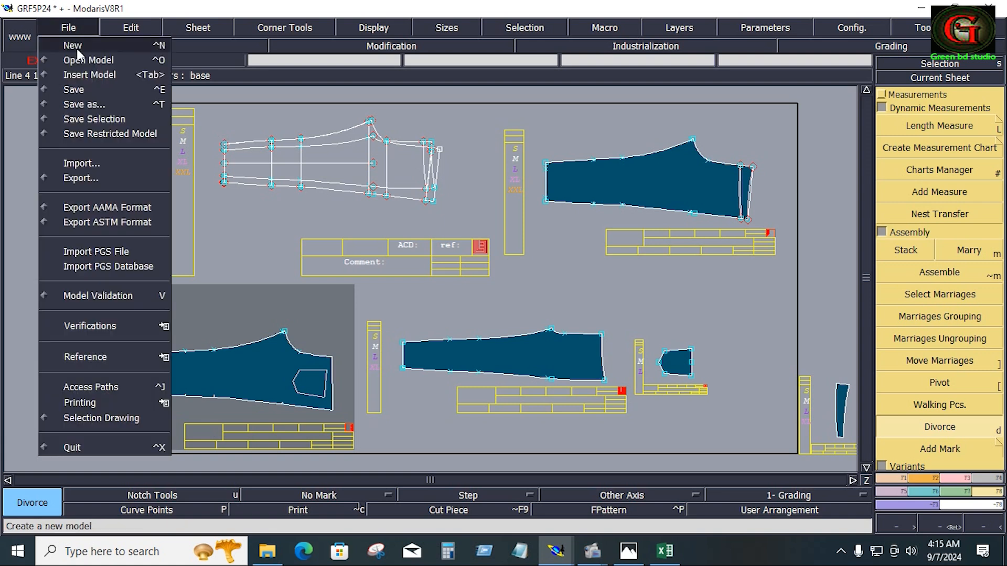
left_click(83, 89)
left_click(414, 367)
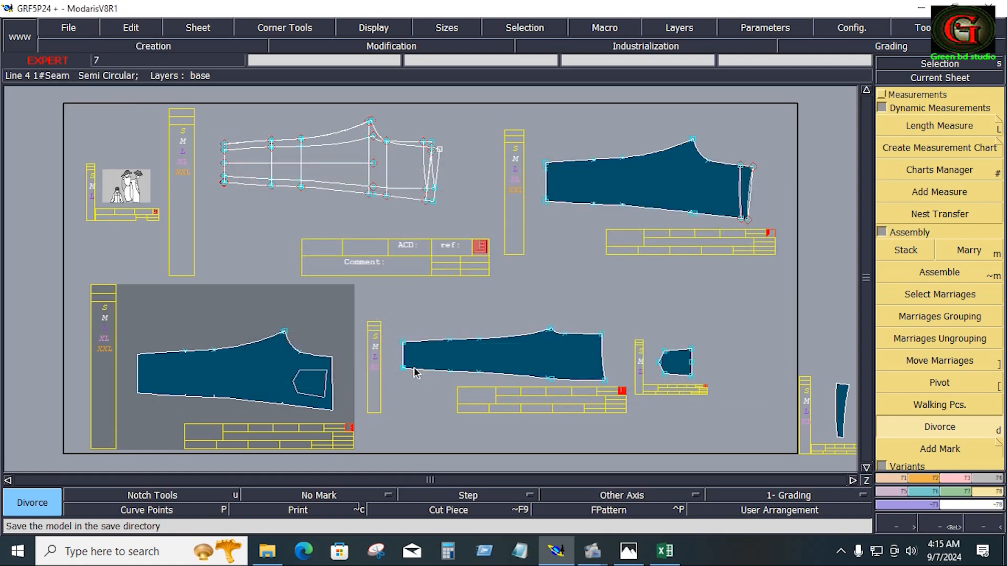
Step: Add a short horizontal Grain Line Axis 'DF' inside the back pocket piece
left_click(665, 551)
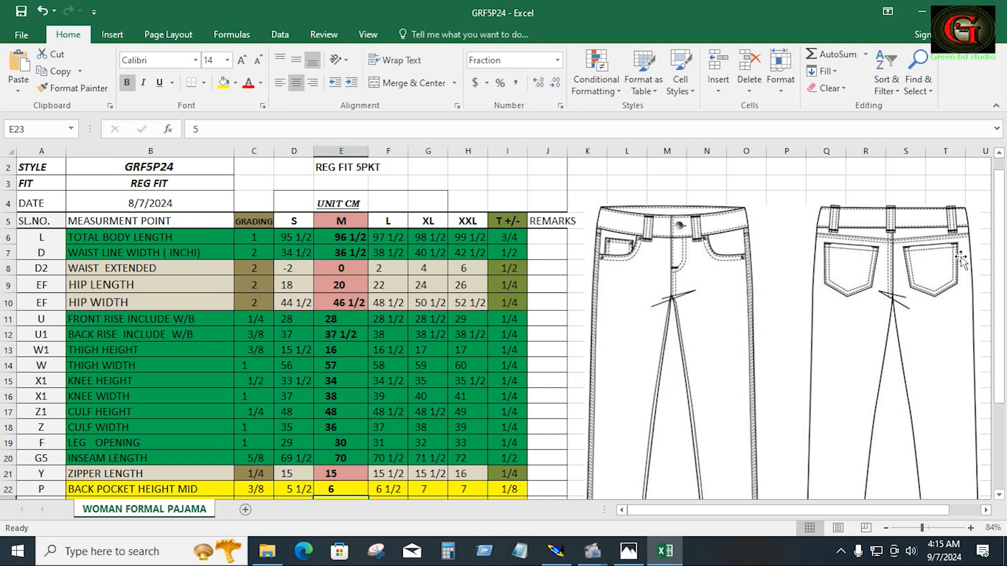
left_click(557, 551)
key("Home")
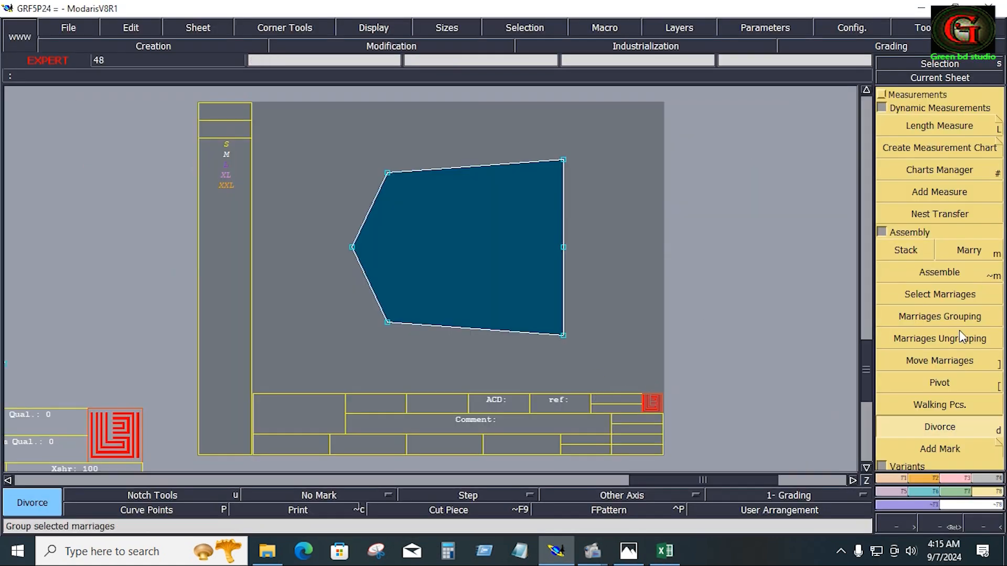
left_click(626, 493)
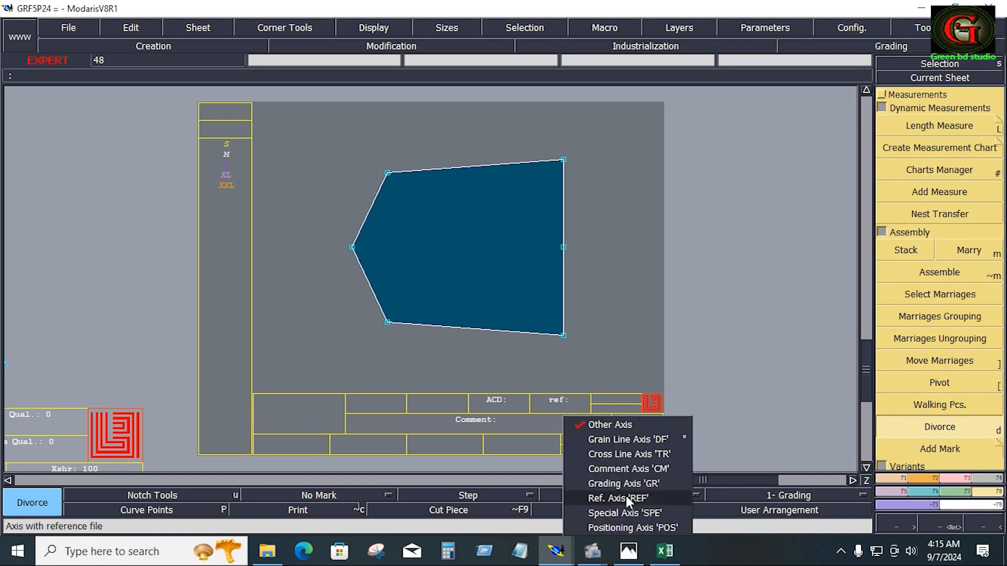
left_click(619, 442)
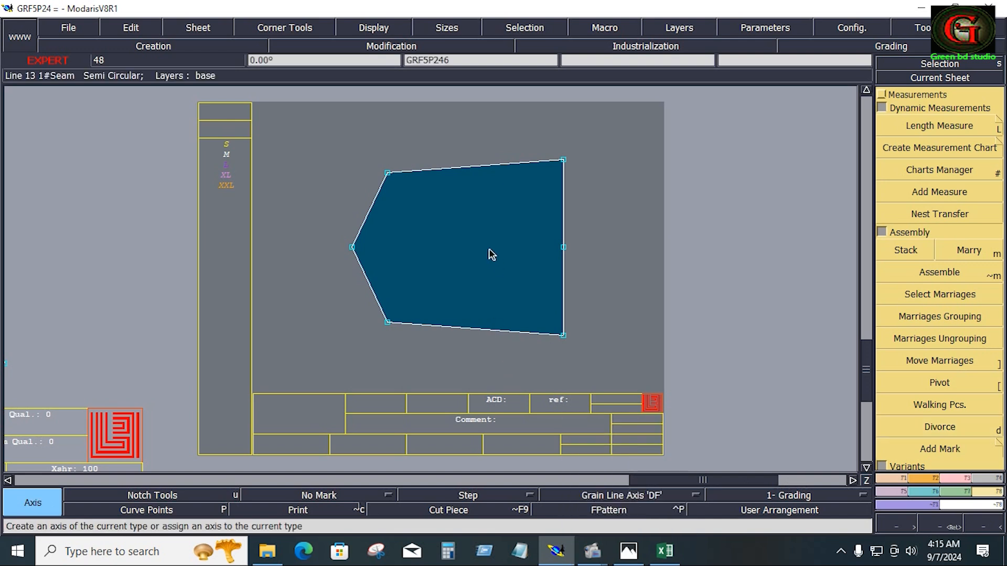
left_click_drag(456, 228, 513, 235)
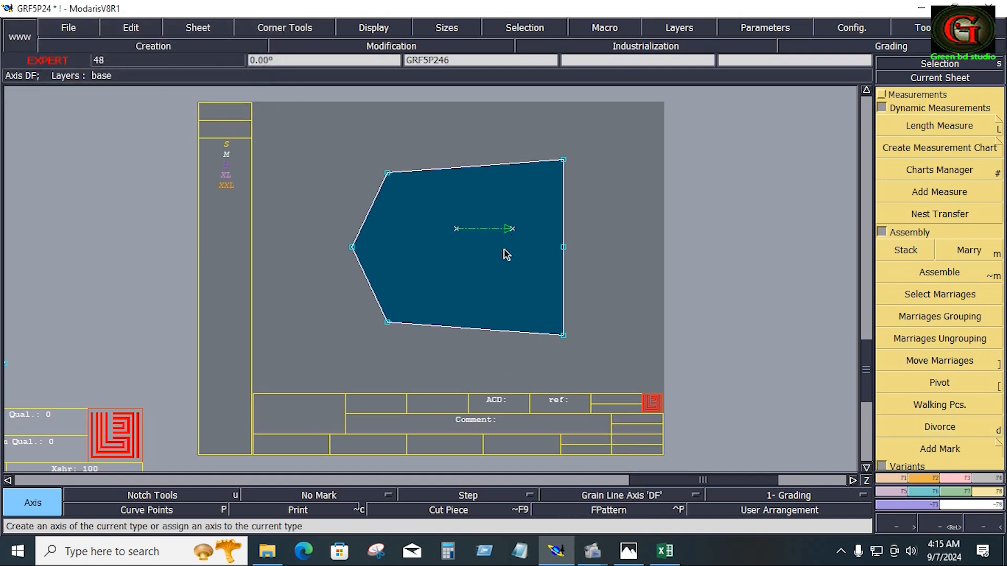
Step: Copy the back pocket piece with its grain line onto a new sheet and make the other pocket sheet current
key("c")
left_click(507, 256)
left_click(701, 258)
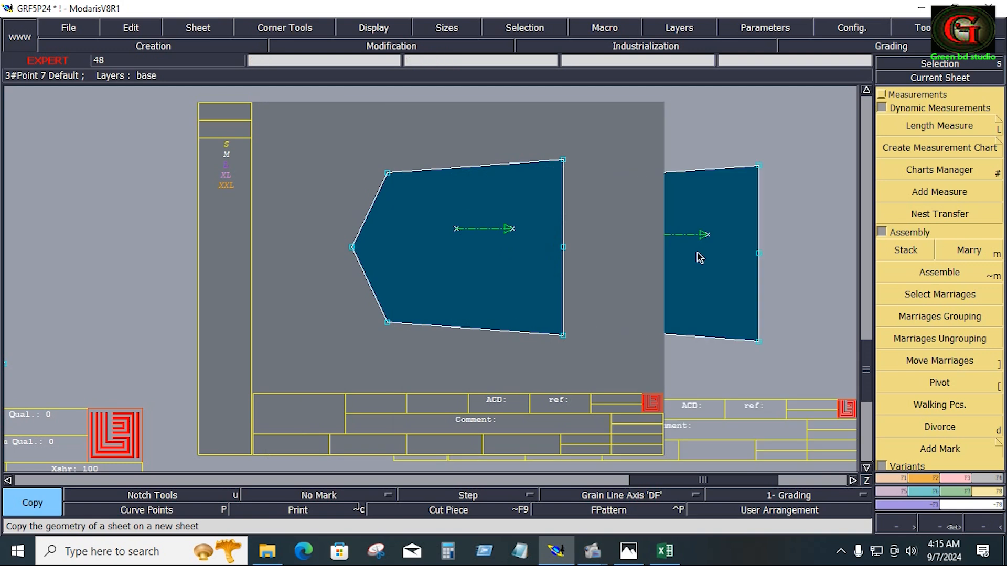
key("i")
key("Home")
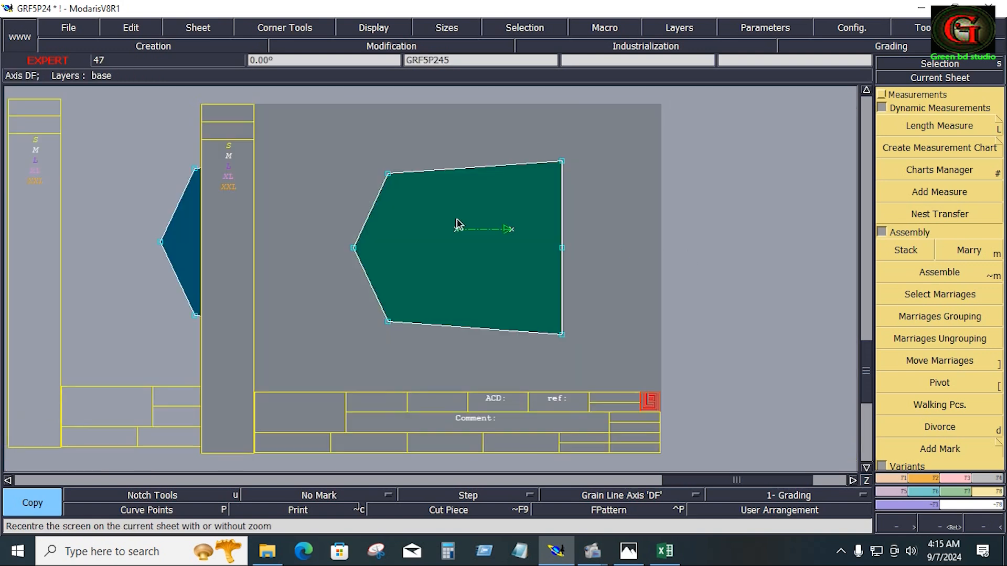
Step: Add a line seam allowance of about 0.767 inches to the pocket's opening edge
left_click(664, 550)
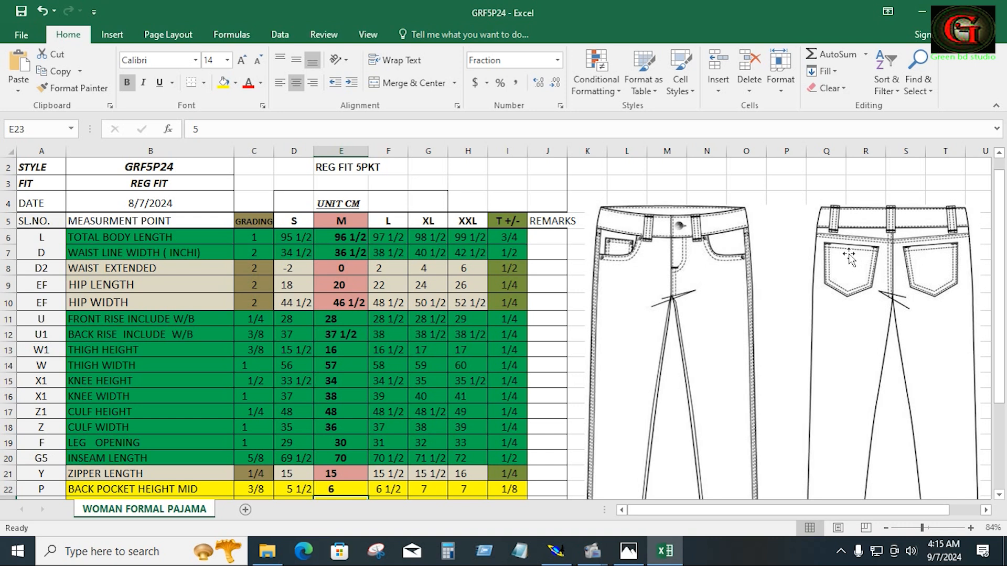
left_click(556, 550)
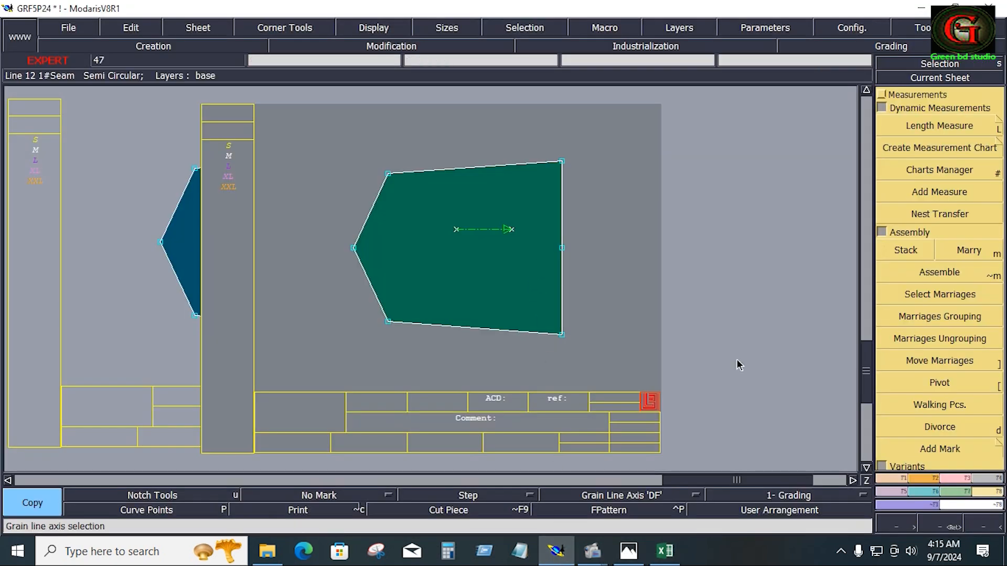
left_click(894, 477)
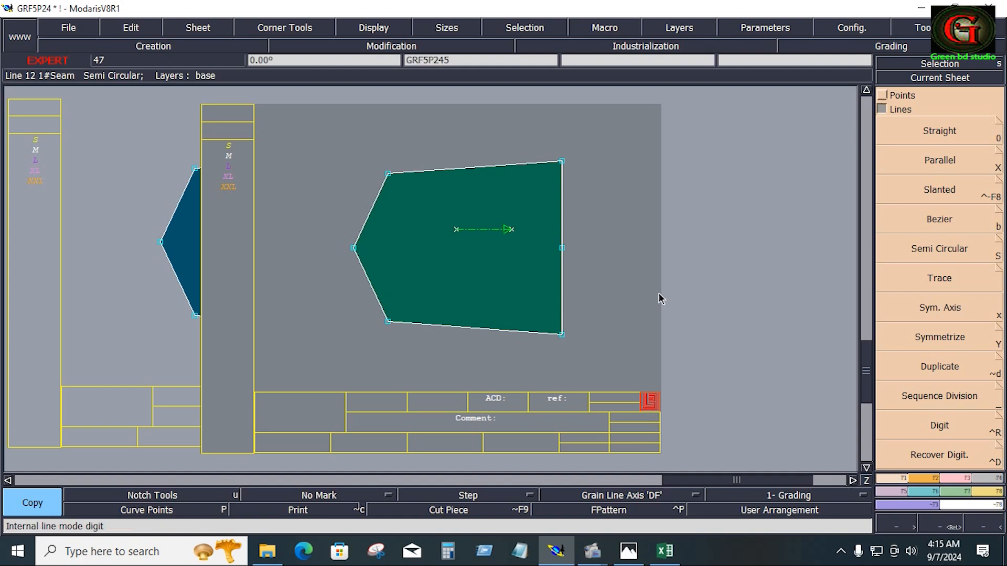
left_click(883, 95)
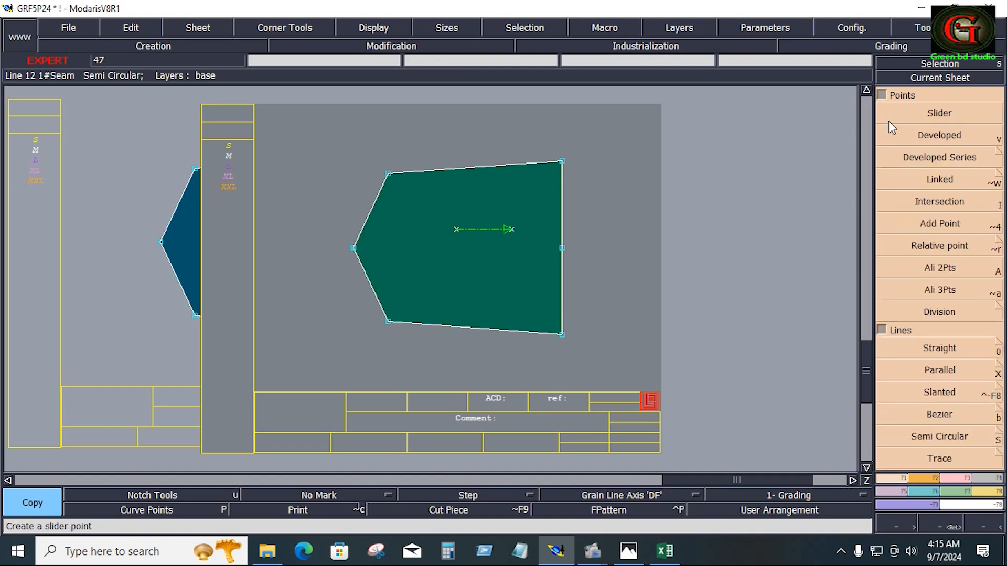
left_click(989, 479)
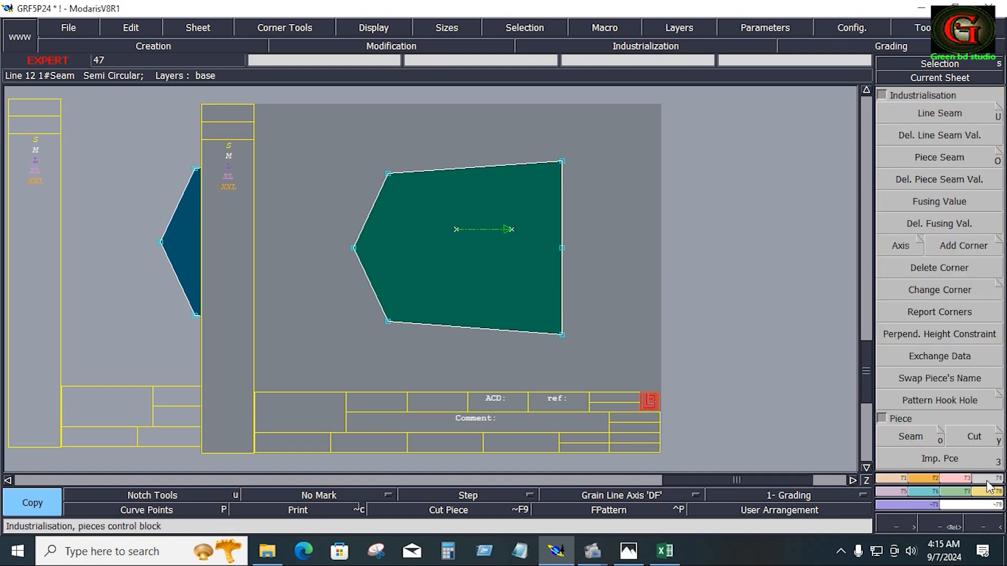
left_click(952, 115)
left_click_drag(552, 152, 608, 358)
left_click(588, 286)
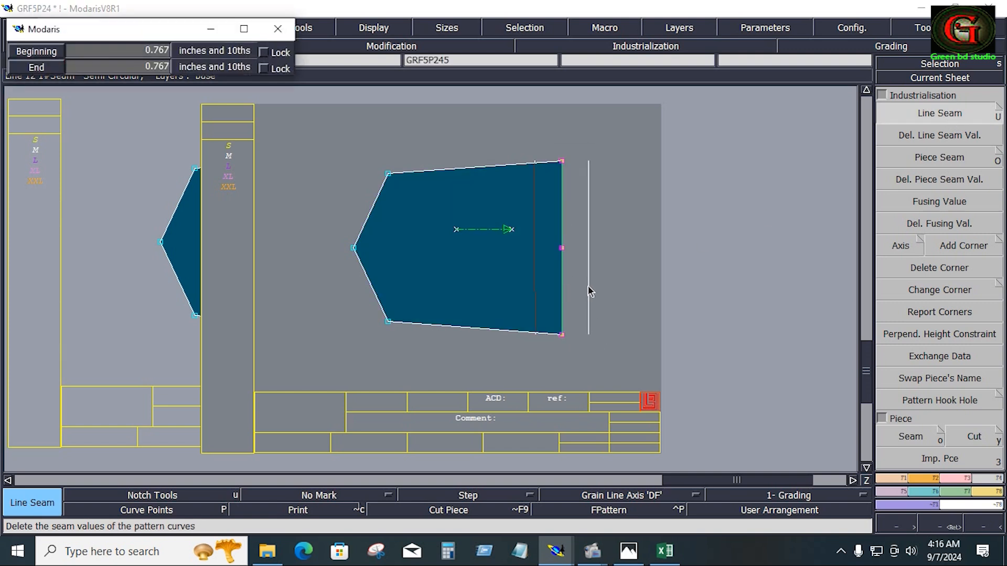
key("Return")
Step: Apply a 0.5 inch line seam at both beginning and end to all edges of the pocket piece
left_click_drag(342, 120, 620, 367)
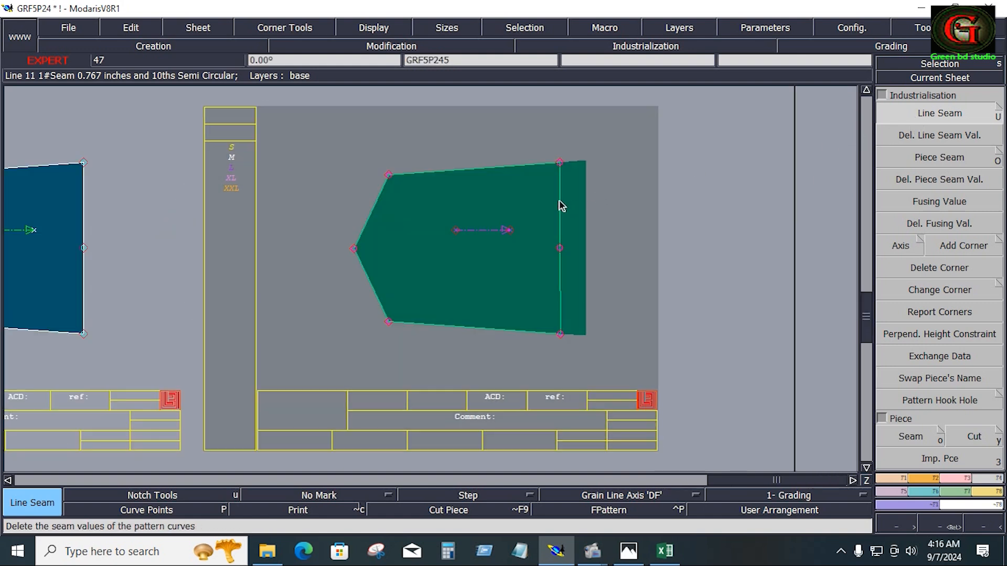
left_click(560, 202)
key("Down")
type(".5")
key("Down")
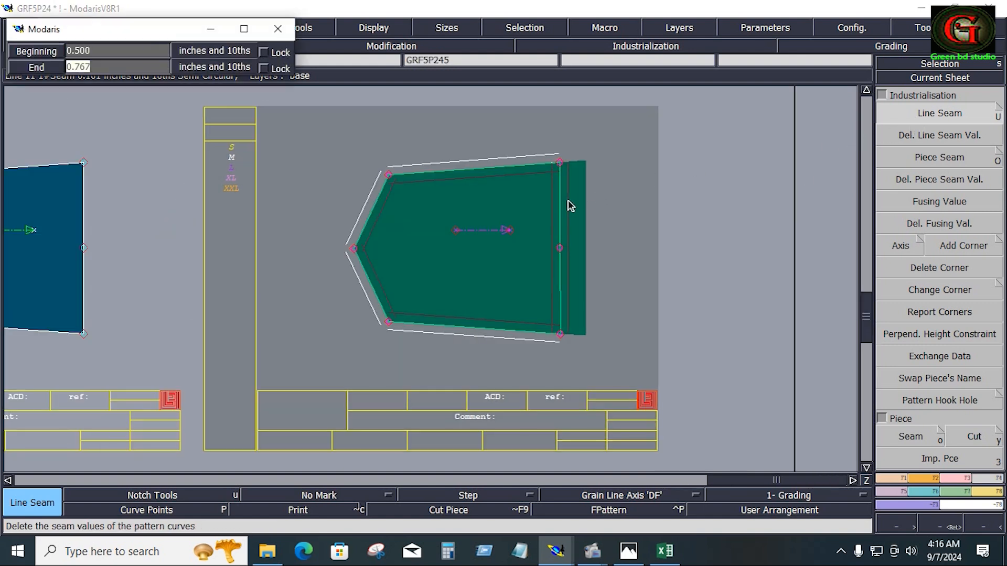
type(".5")
key("Return")
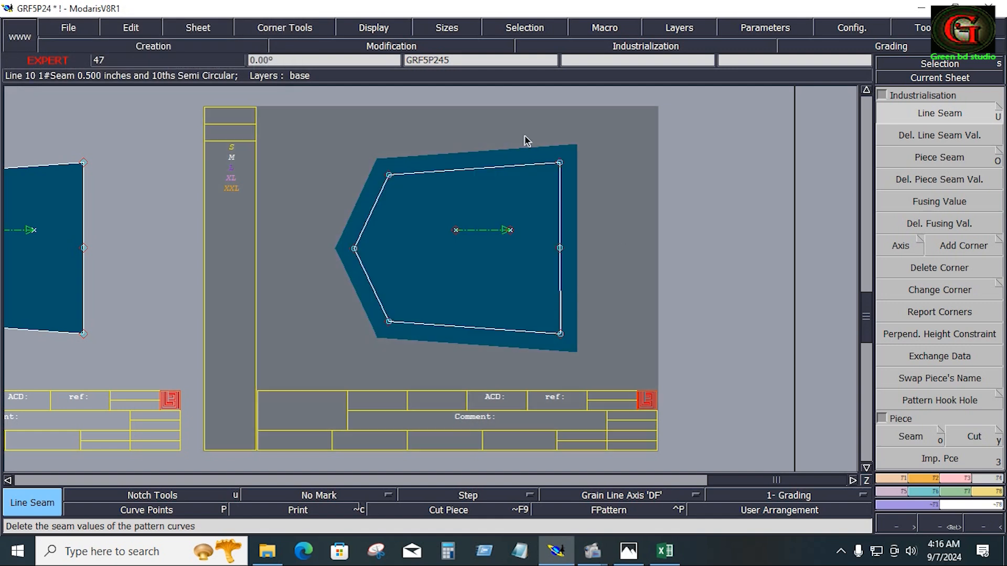
Step: Set the line seam of the pocket's opening edge to 1.25 inches at beginning and end
left_click(560, 304)
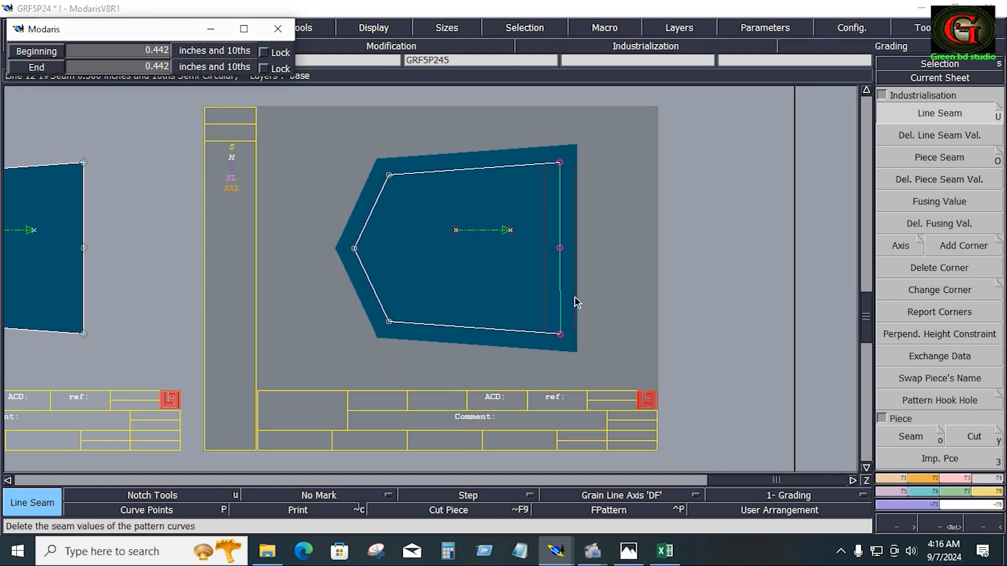
key("Down")
type("1.25")
key("Down")
type("1.25")
key("Return")
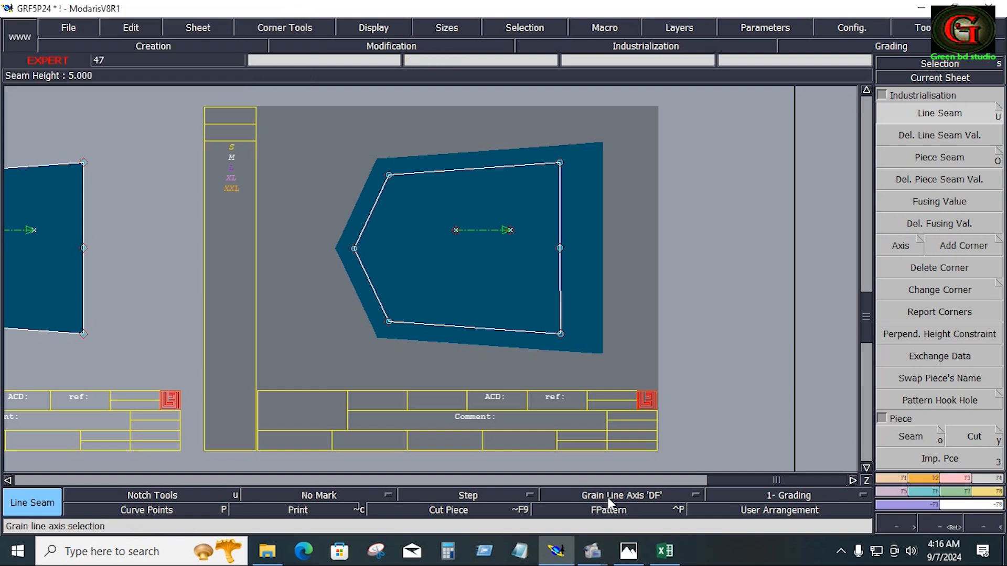
Step: Change the pocket opening's seam corners to Previous Symmetry at the lower corner and Next Symmetry at the upper one
left_click(475, 489)
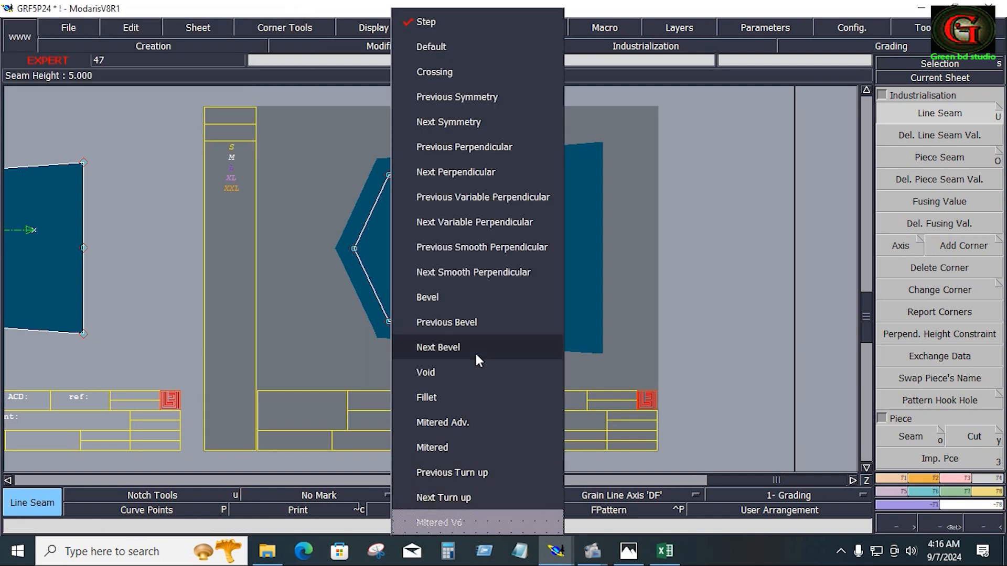
left_click(454, 98)
left_click(559, 336)
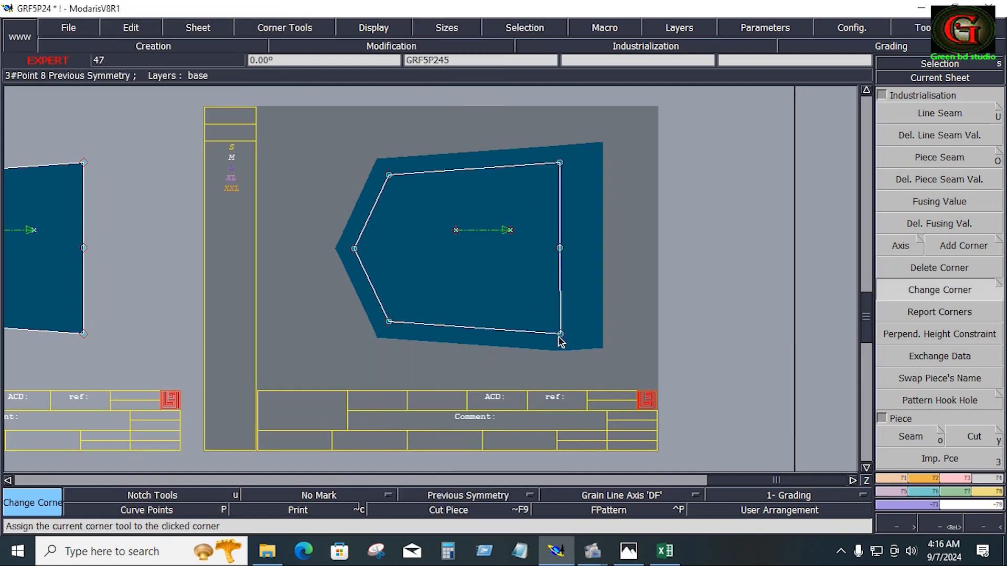
left_click(496, 492)
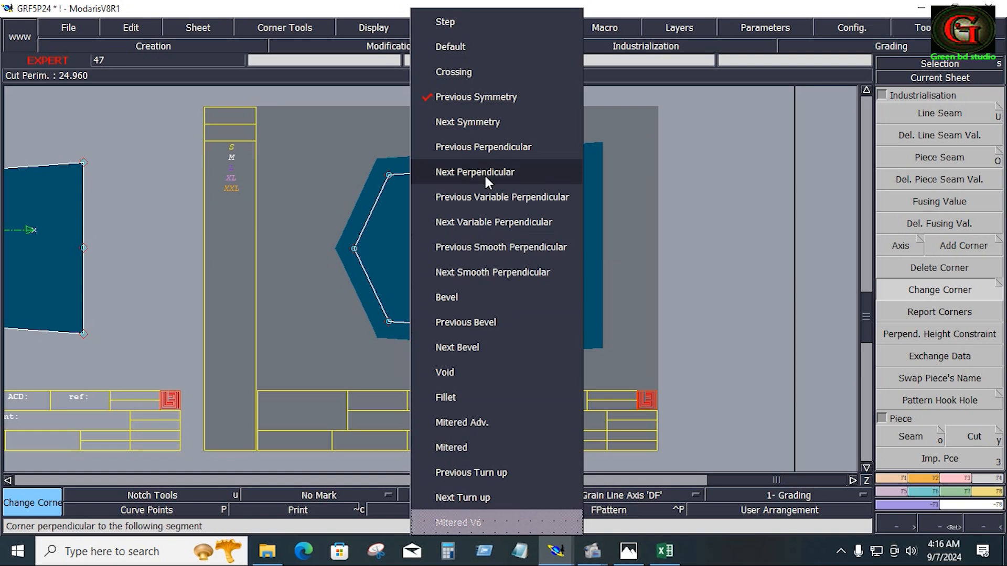
left_click(477, 124)
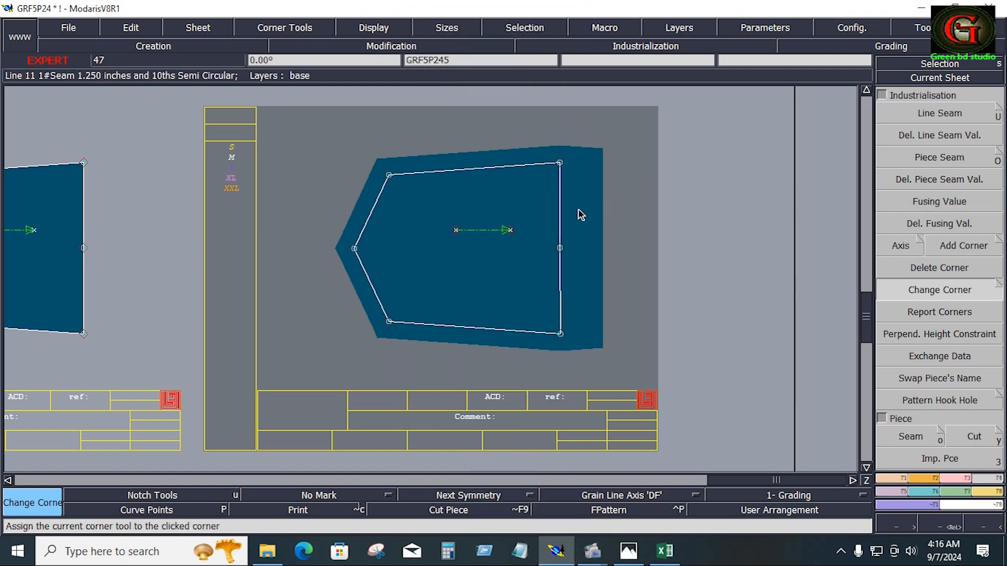
Step: Create a parallel line inside the pocket opening's seam allowance and extend it along the full length of the edge
left_click(890, 479)
left_click(935, 370)
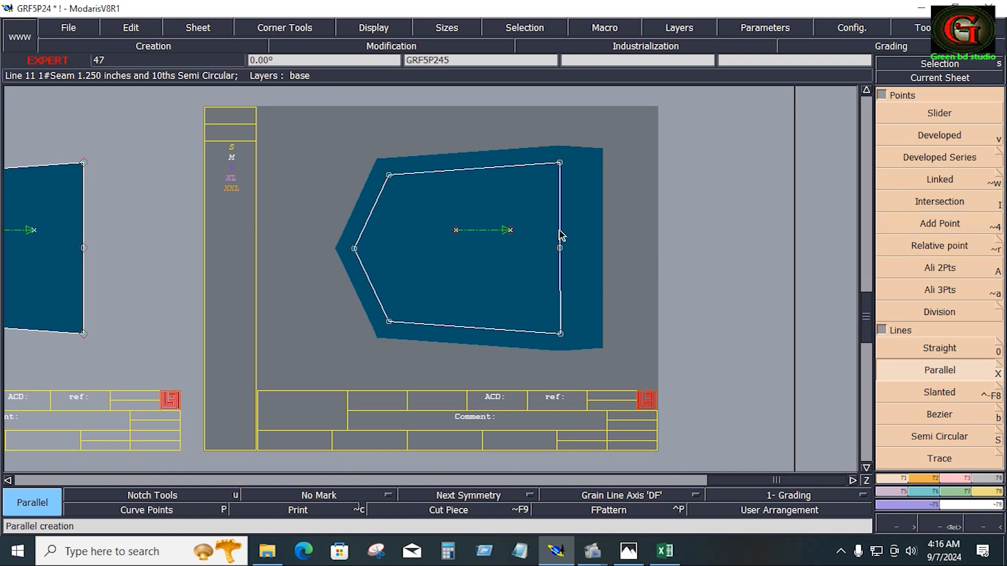
left_click(559, 209)
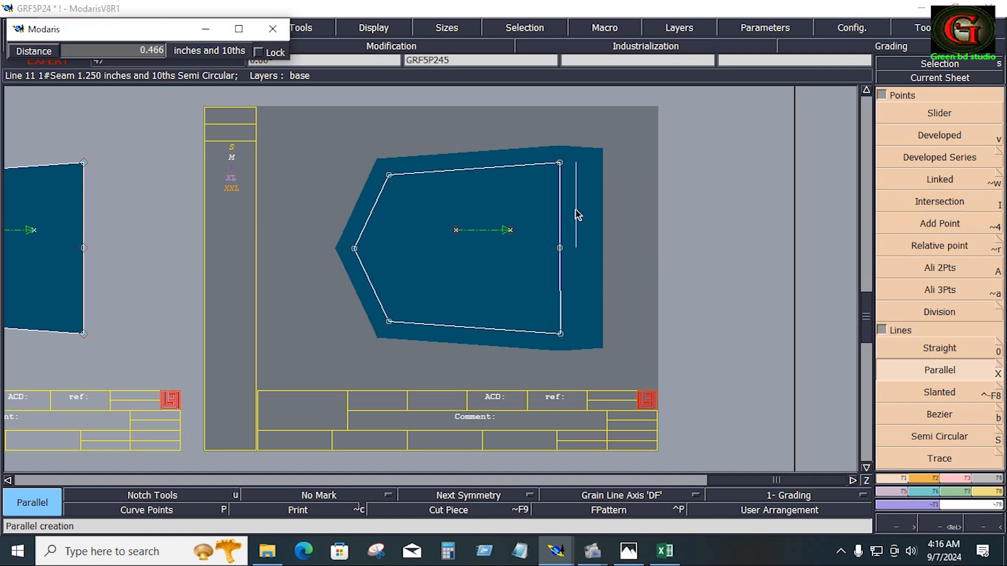
key("Down")
type(".")
key("Return")
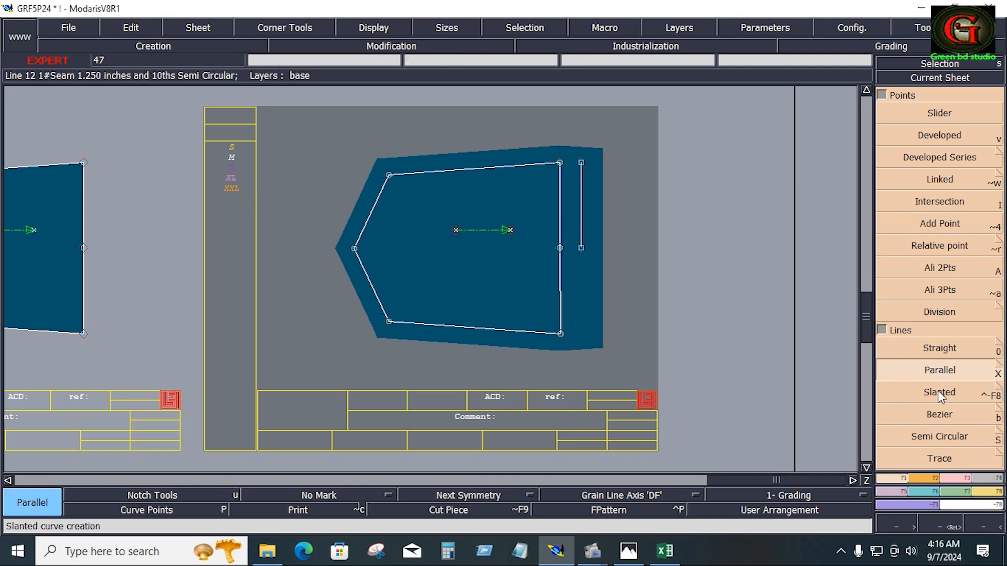
key("F3")
left_click(939, 202)
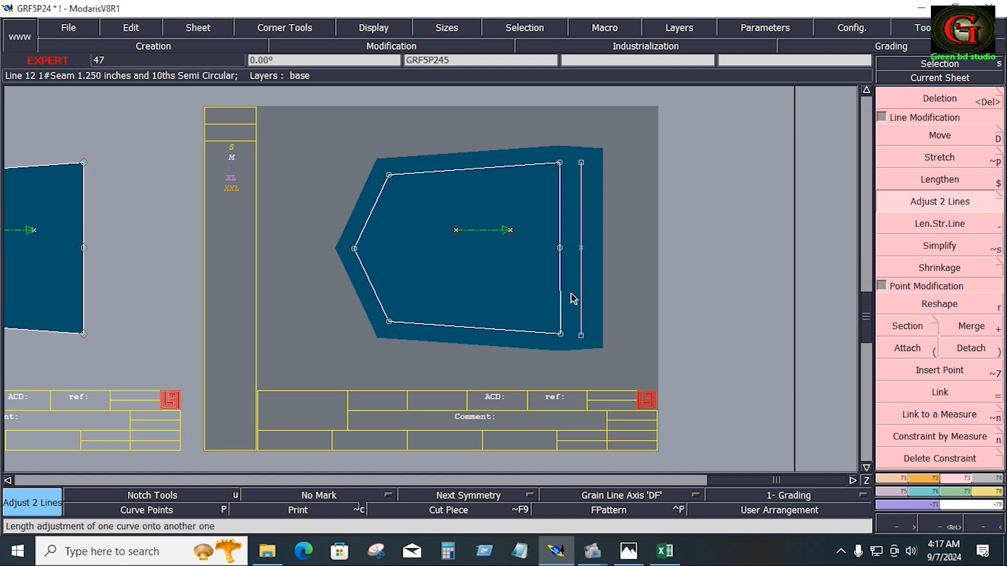
Step: Rearrange all sheets, open the narrow curved piece and add a line seam allowance to its upper edge
key("j")
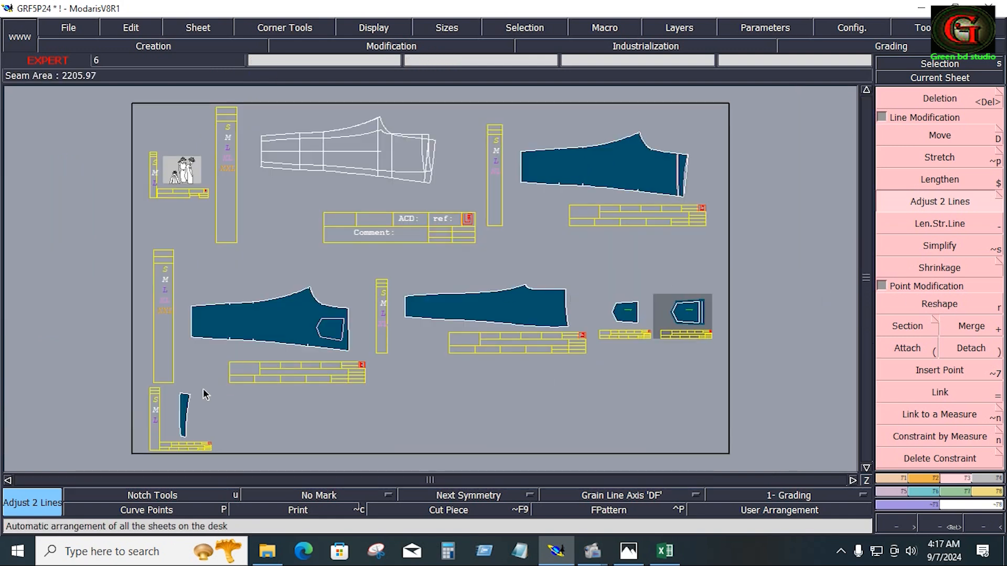
left_click(186, 425)
key("Home")
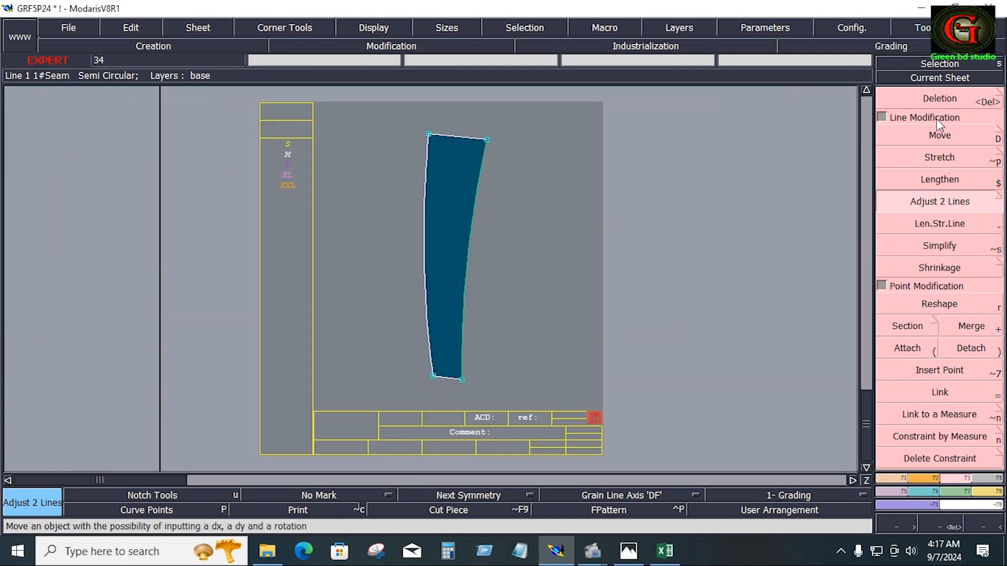
key("u")
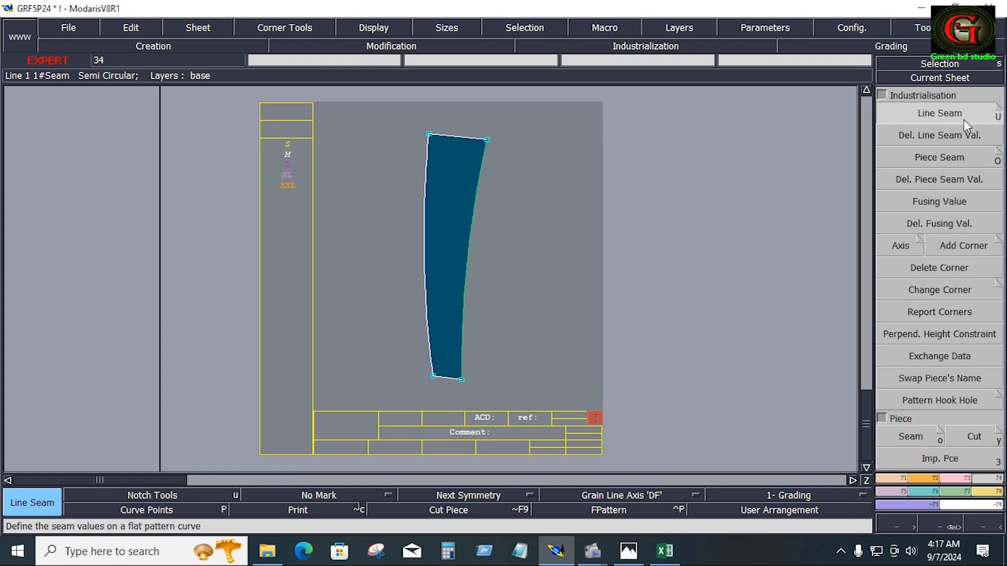
left_click(445, 135)
type("1.250")
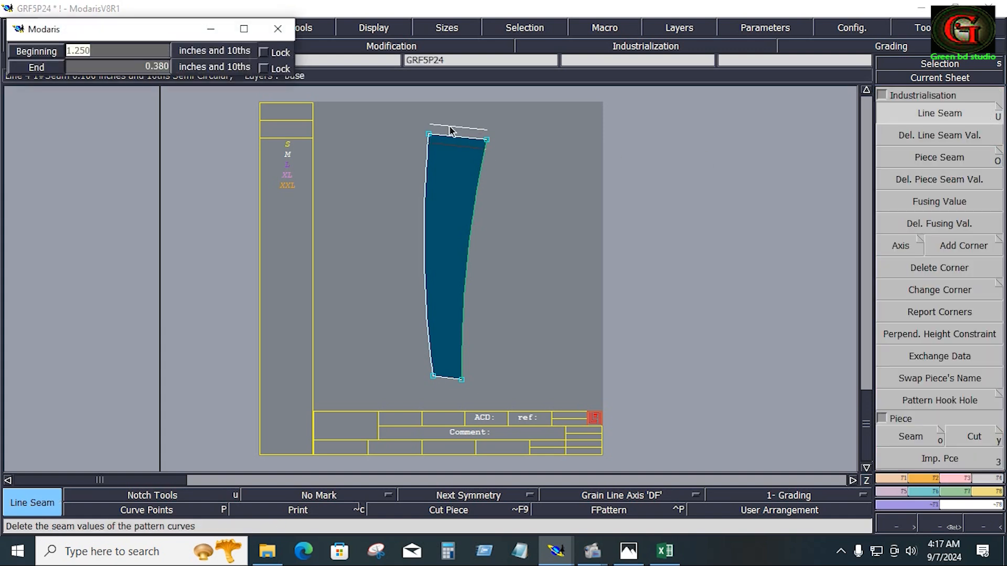
key("Return")
Step: Copy the narrow curved piece onto a new sheet beside the original
key("c")
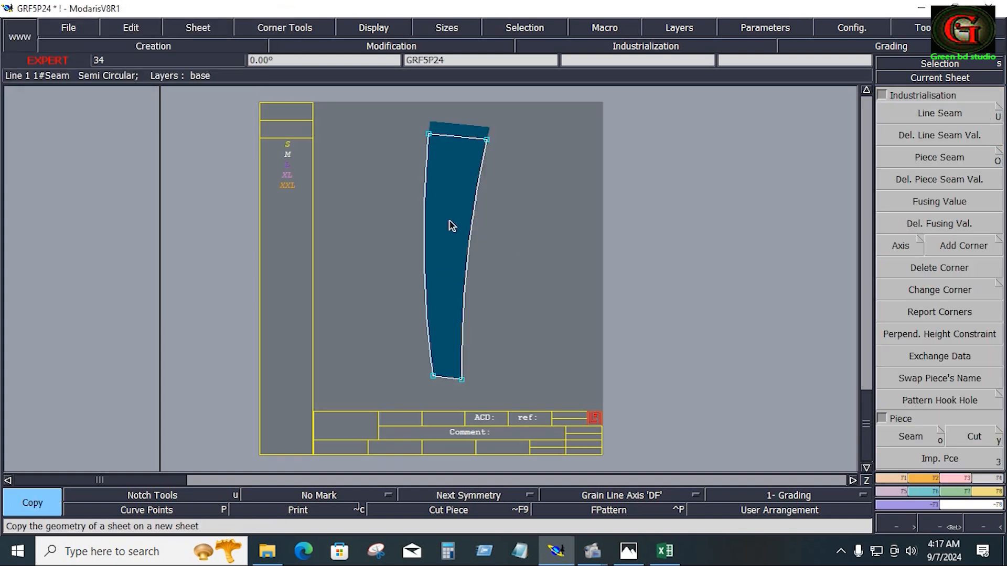
left_click(450, 226)
left_click(646, 245)
Step: Add a short horizontal grain line axis near the upper end of the original narrow curved piece
key("7")
key("a")
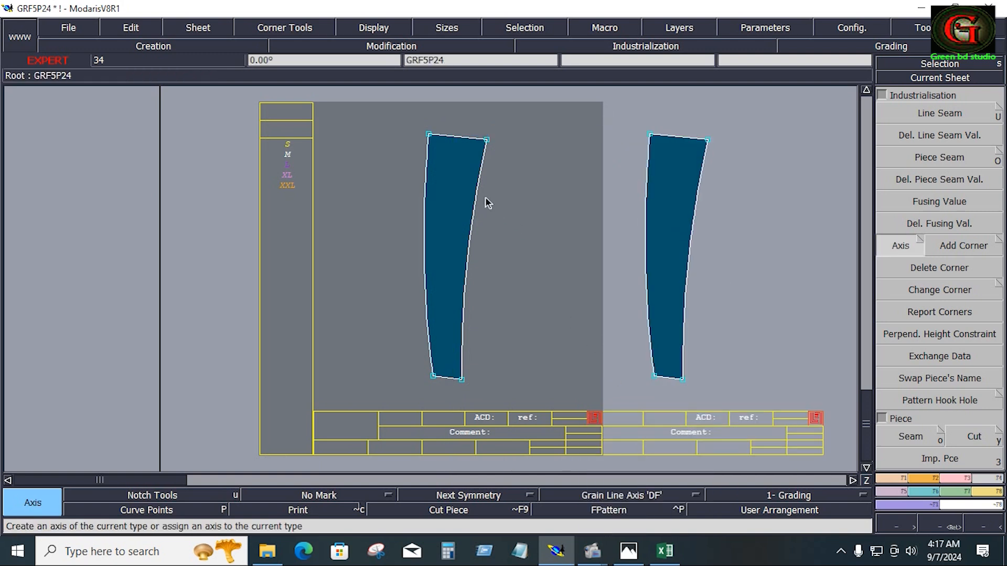
left_click(444, 171)
left_click(473, 176)
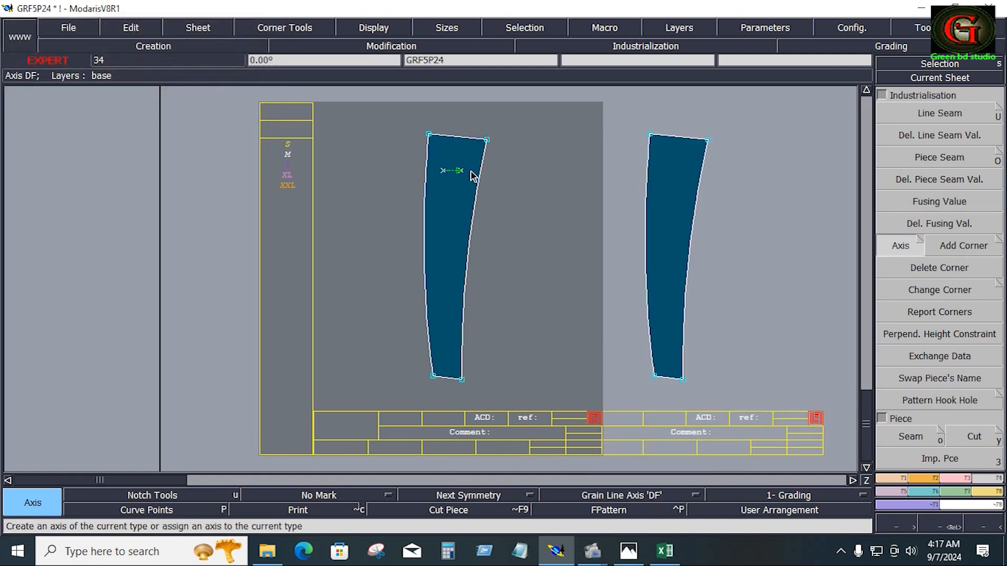
Step: Add a short horizontal grain line axis near the copied narrow piece's upper end and give all its edges a 0.5 inch line seam
left_click(664, 165)
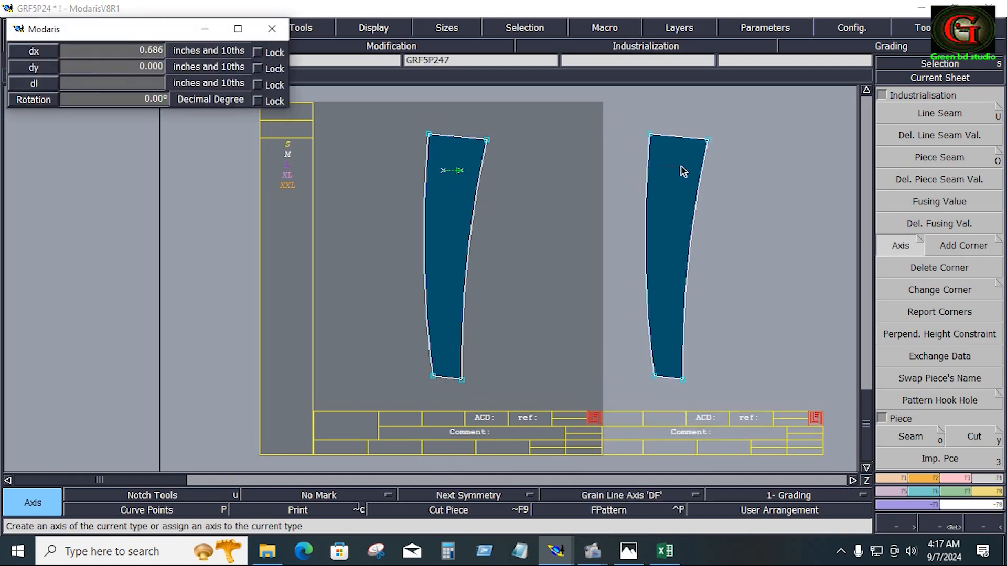
left_click(684, 165)
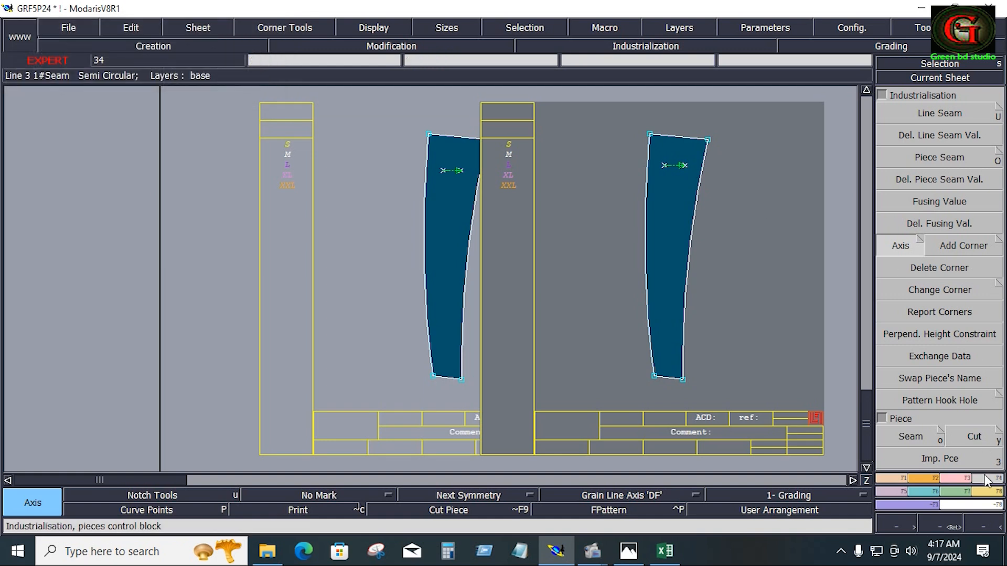
left_click(937, 115)
left_click_drag(628, 115, 730, 386)
left_click(687, 307)
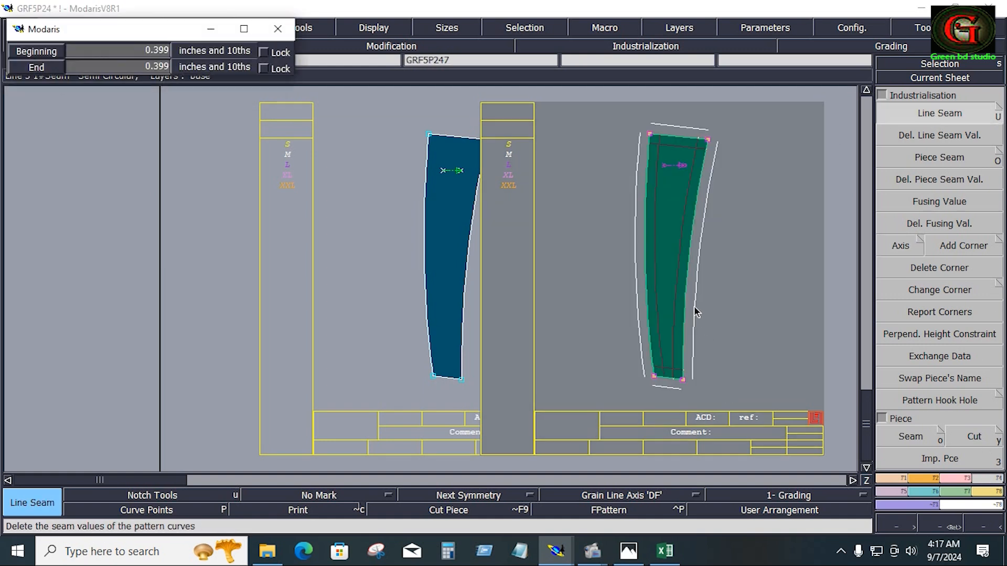
type("0.500")
type(".")
type("5")
key("Tab")
type(".5")
key("Return")
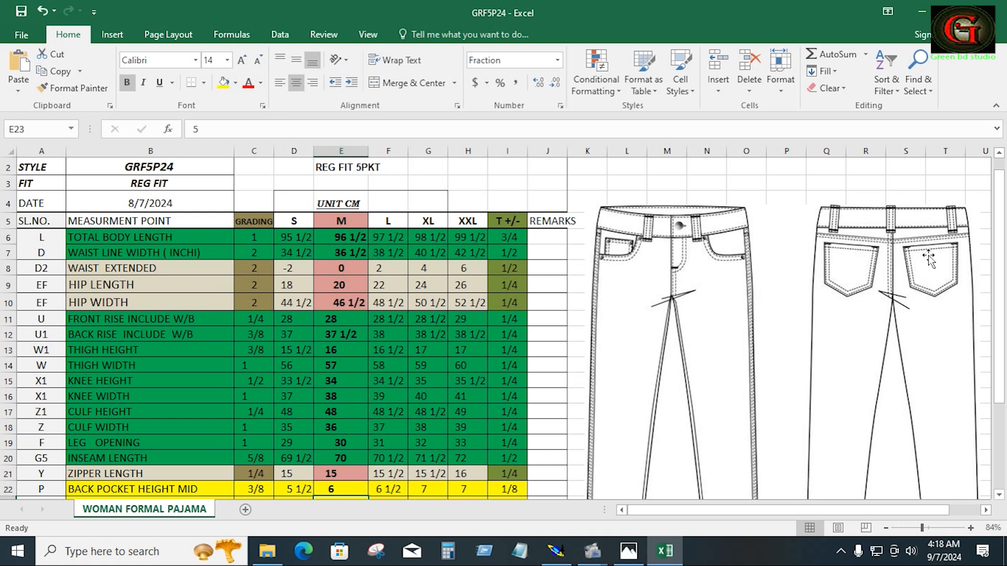
Step: Switch back to Modaris and set the seam allowance of the copied narrow piece's long outward-curving edge to 0.75 inch
left_click(556, 551)
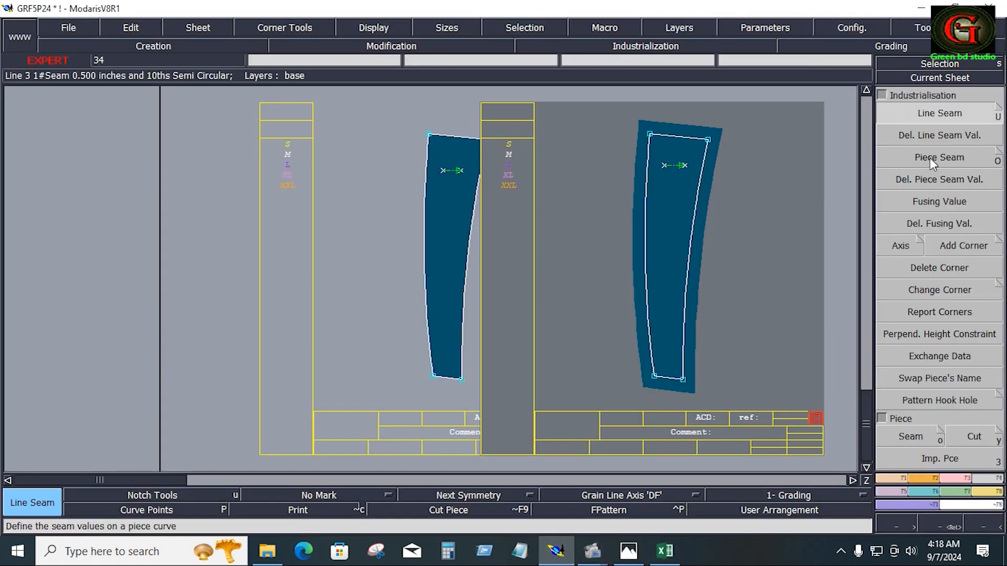
left_click(648, 238)
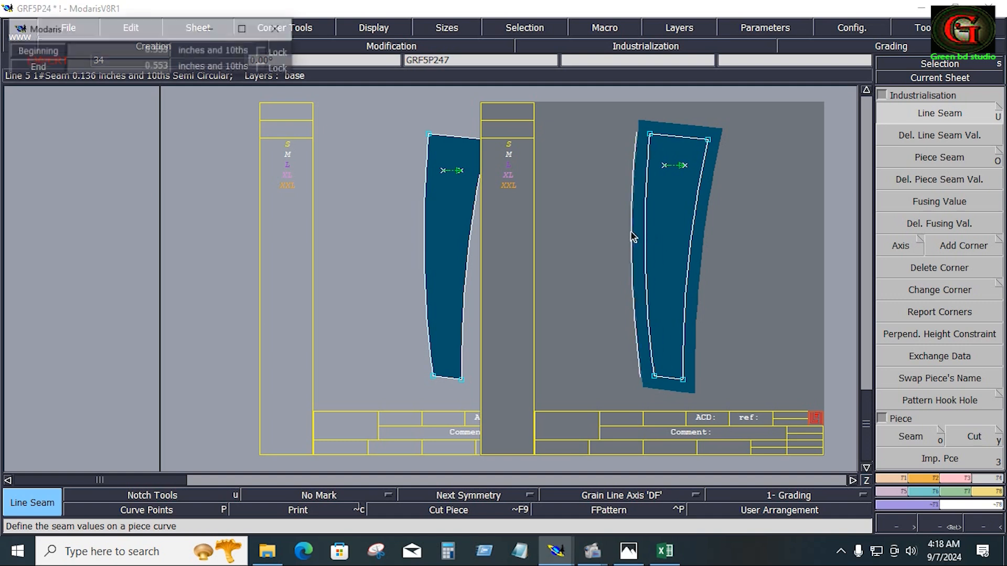
type(".75")
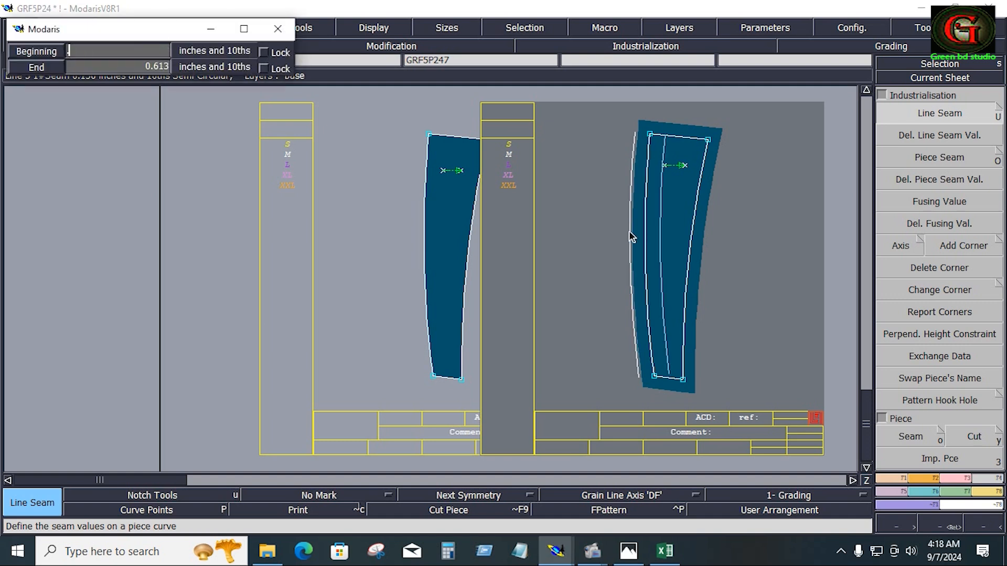
key("Return")
type(".750")
key("Return")
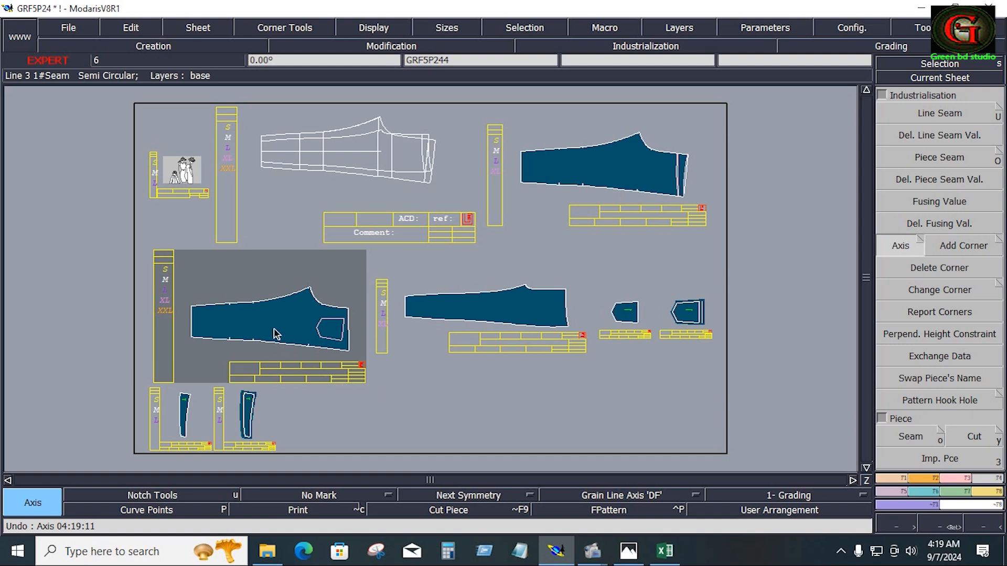
Step: Add horizontal grain line axes to the leg piece with the pocket outline and to the neighbouring front leg piece
left_click(270, 325)
left_click(302, 321)
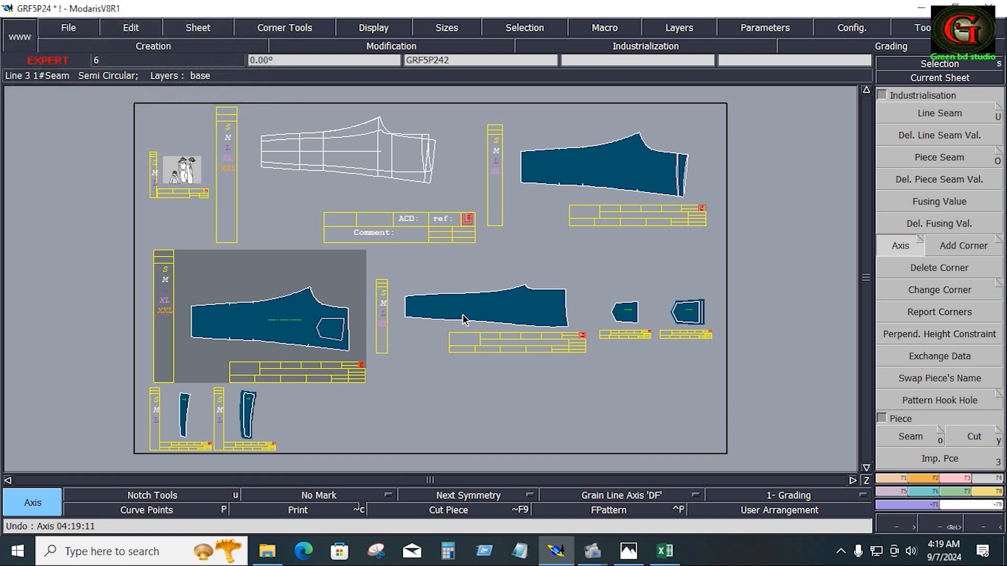
left_click(503, 313)
left_click(523, 310)
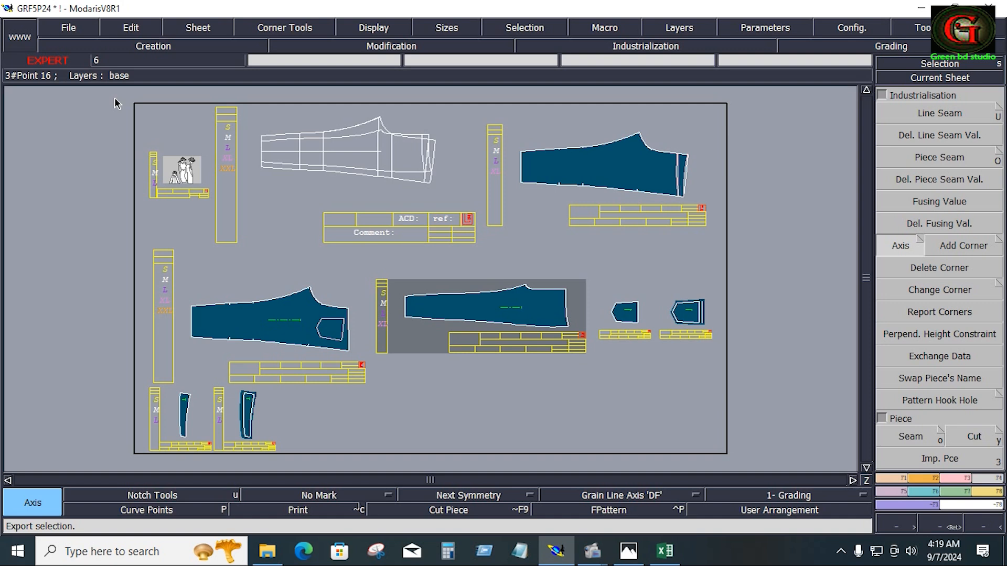
Step: Save the GRF5P24 model, continuing past the detected anomalies
left_click(76, 29)
left_click(87, 91)
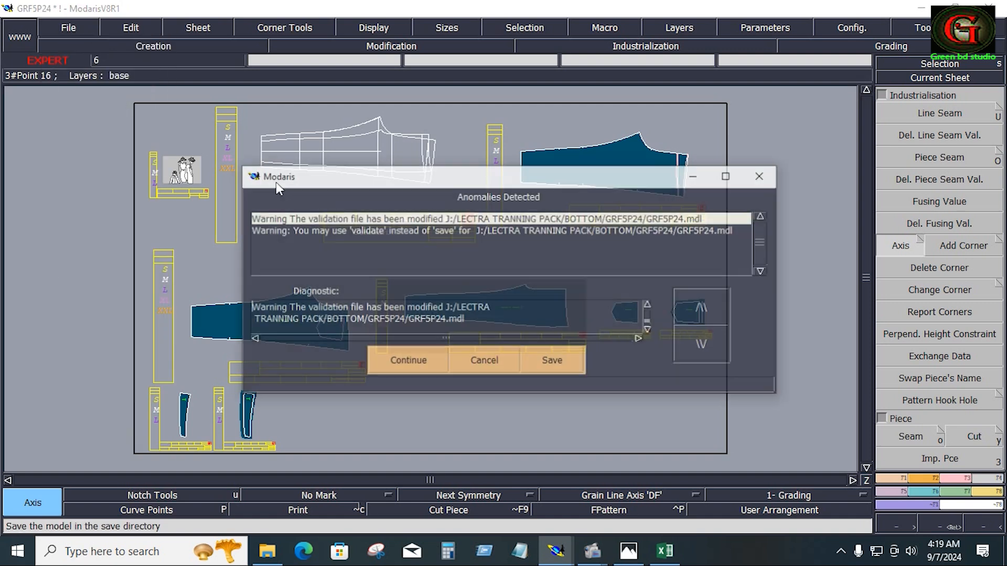
left_click(406, 359)
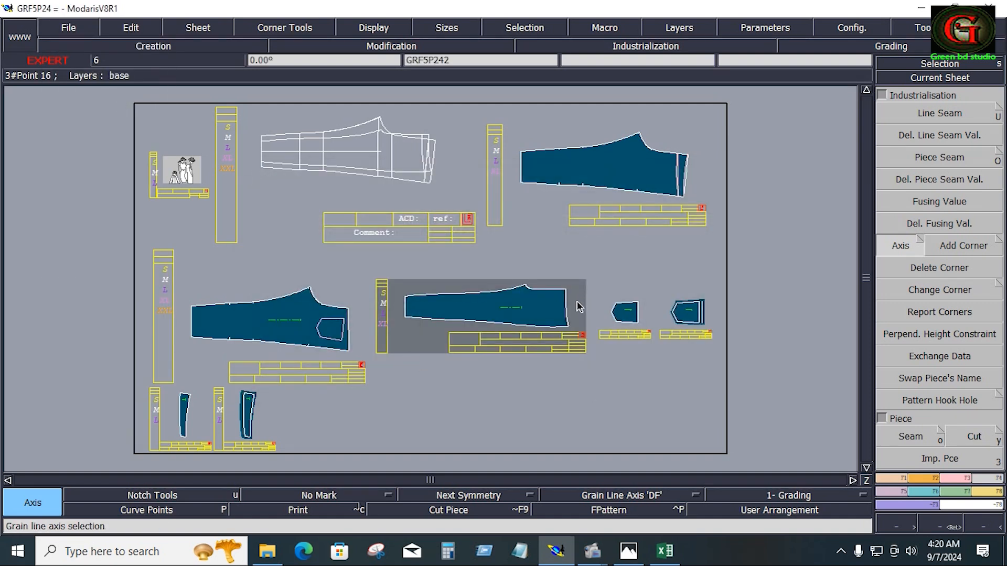
Step: Consult the Excel measurement chart for the front pocket and place a developed point -5 inches along the front piece's waist edge from the side corner
left_click(526, 320)
key("Home")
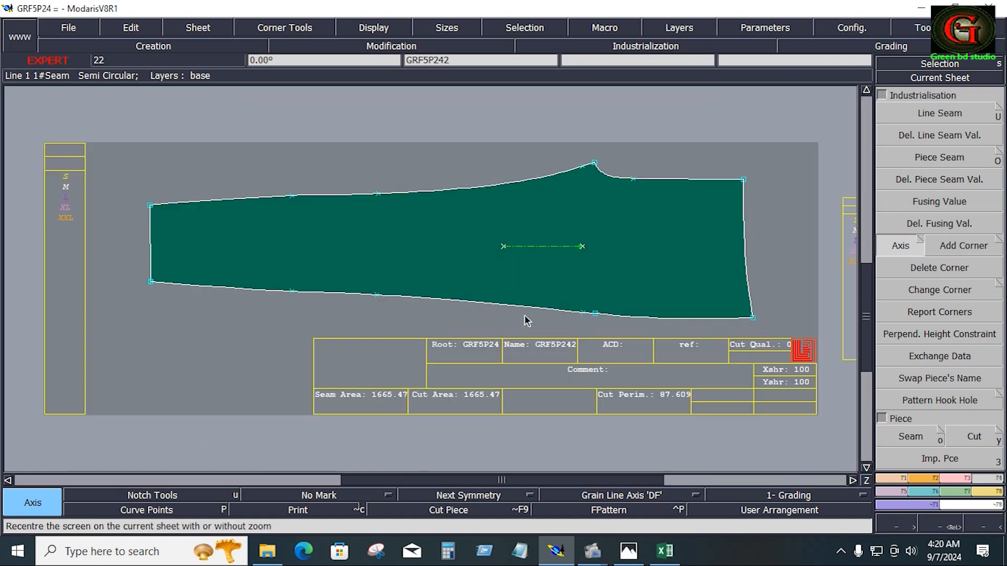
left_click(665, 552)
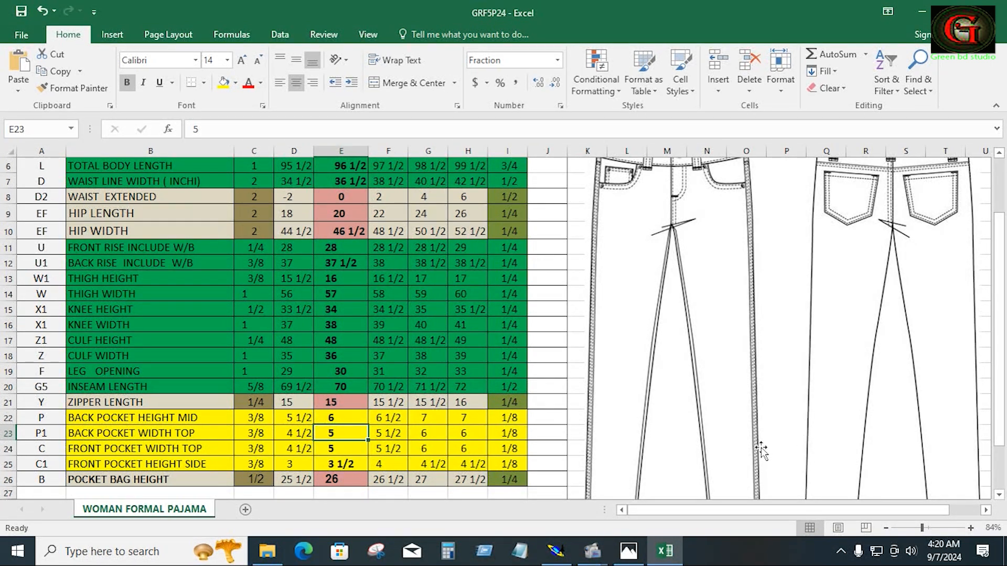
scroll(699, 335, "up", 1)
scroll(699, 336, "up", 1)
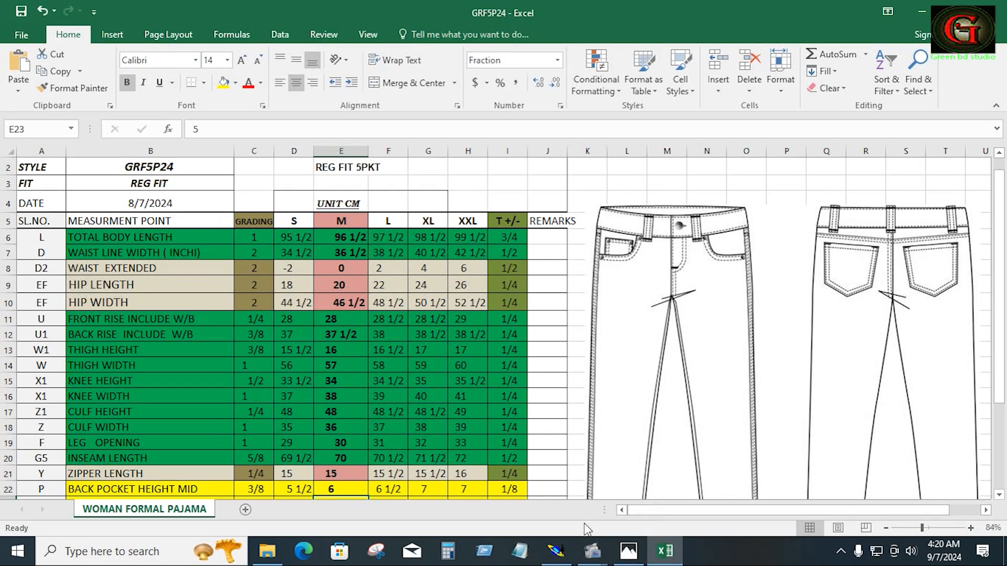
left_click(556, 551)
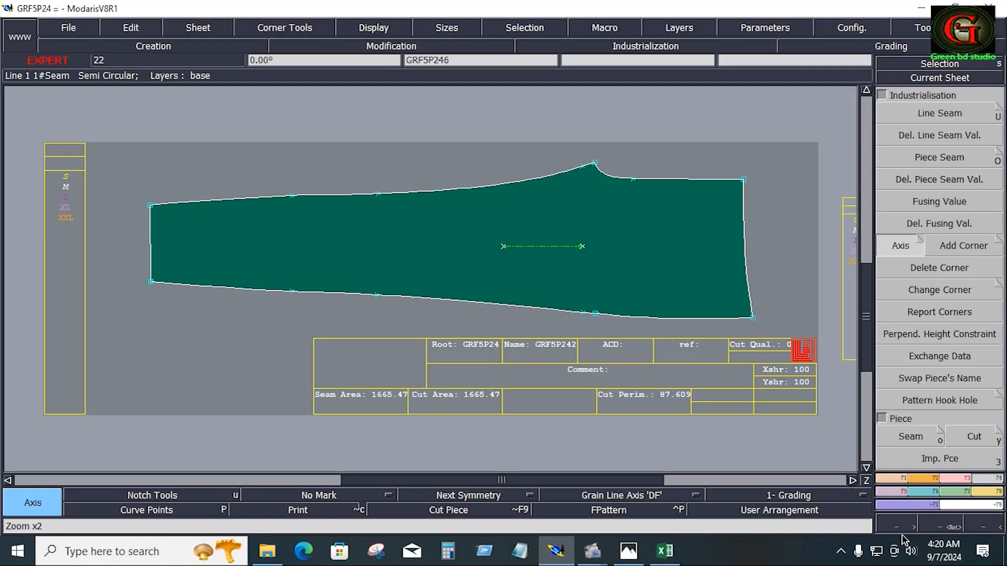
left_click(893, 481)
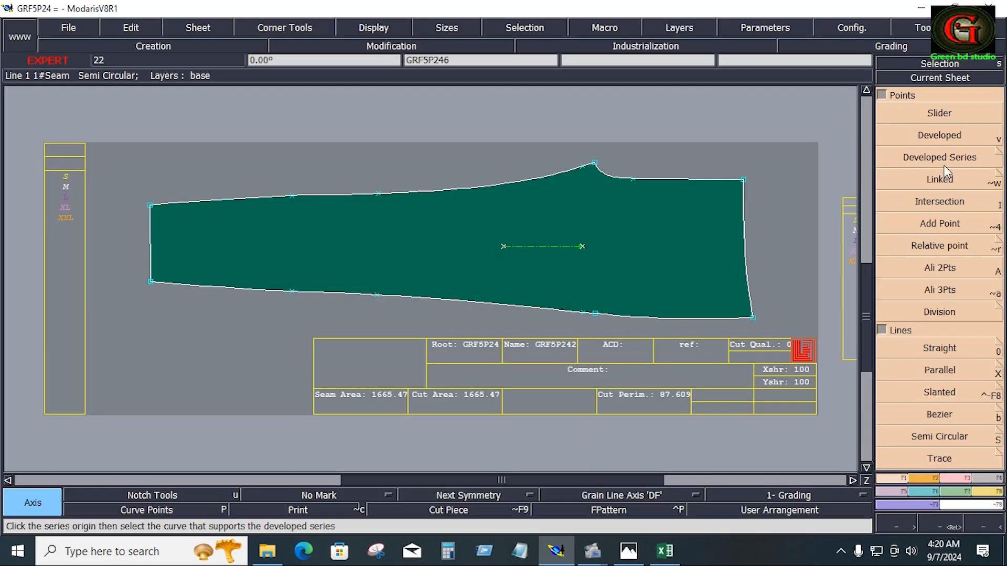
left_click(946, 134)
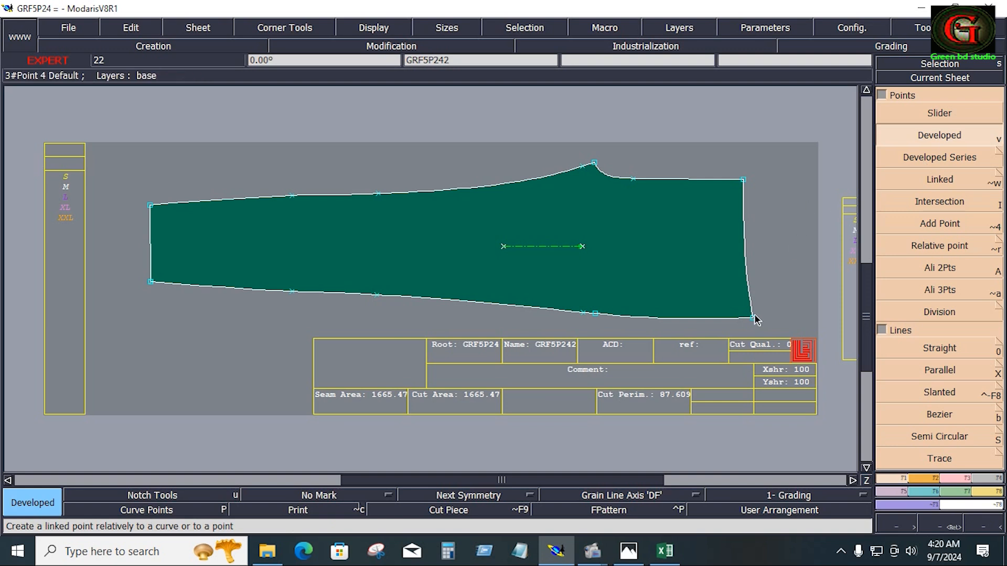
left_click(762, 290)
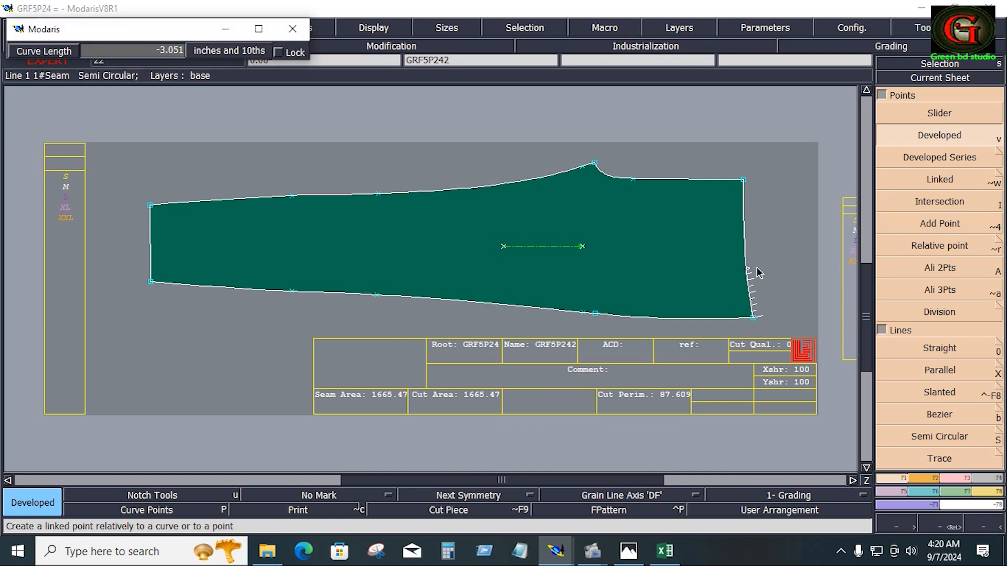
key("Down")
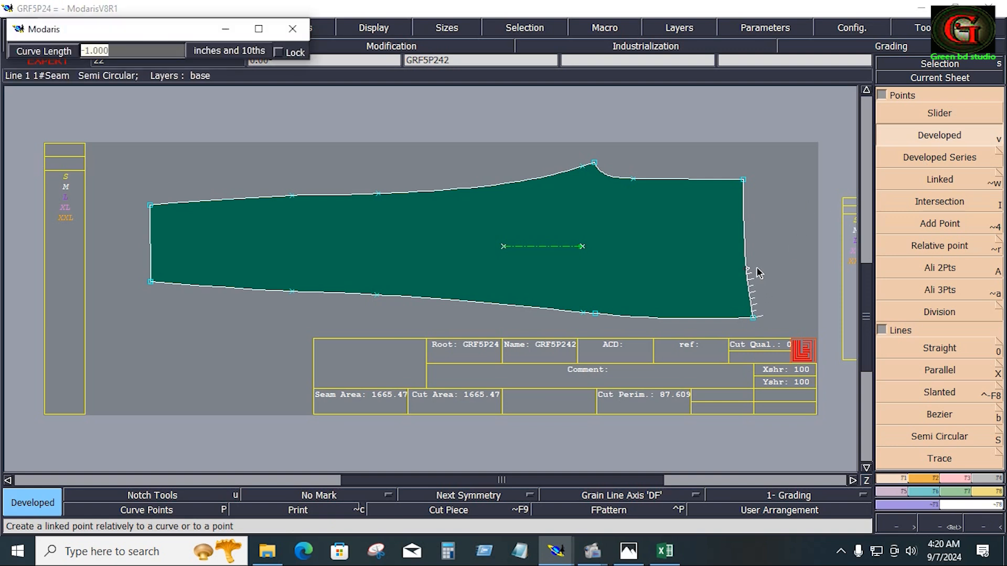
type("-5.000")
key("Return")
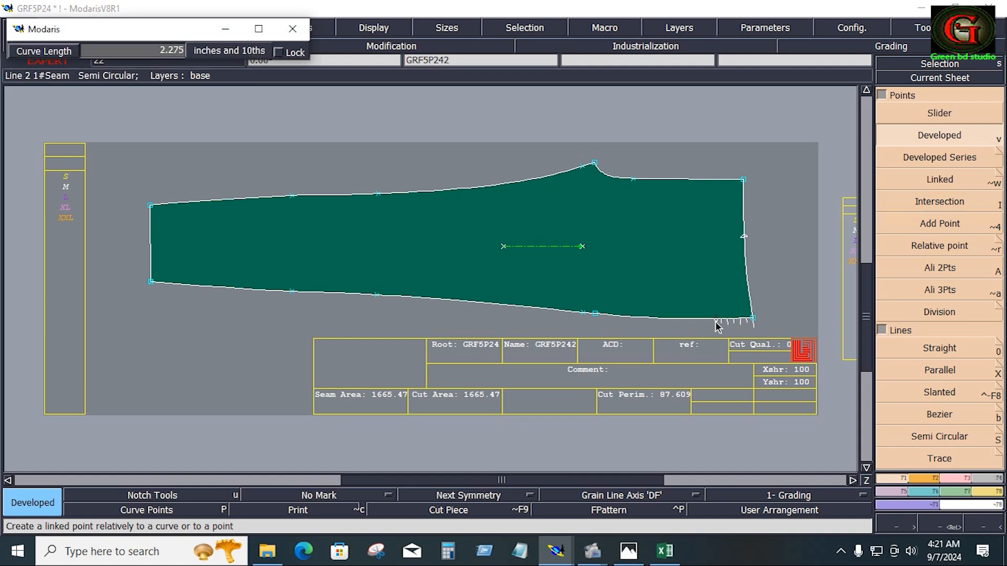
Step: Place a developed point 3.5 inches along the side edge and join it to the waist point with a Bezier line reshaped into a curve
type("3.5")
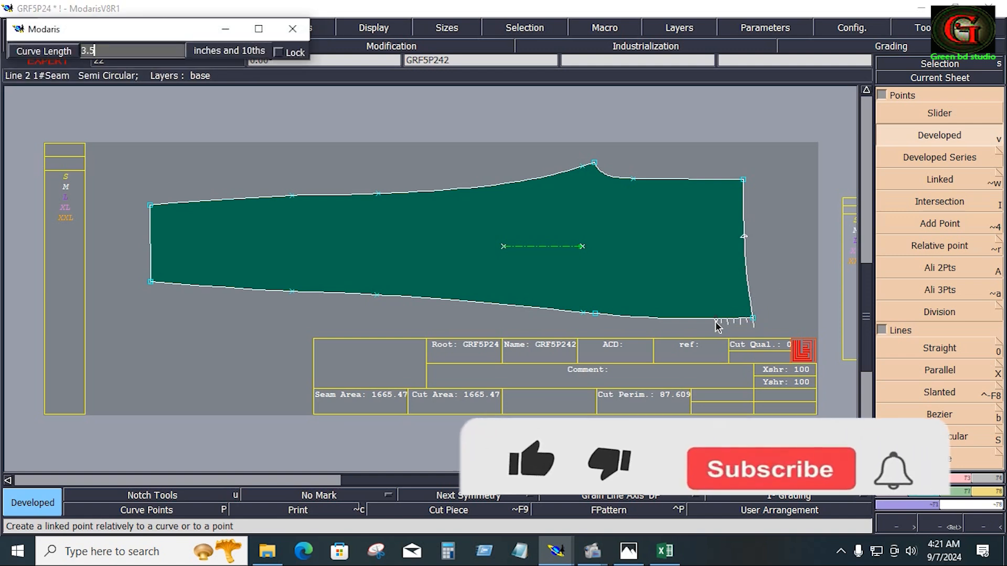
key("Return")
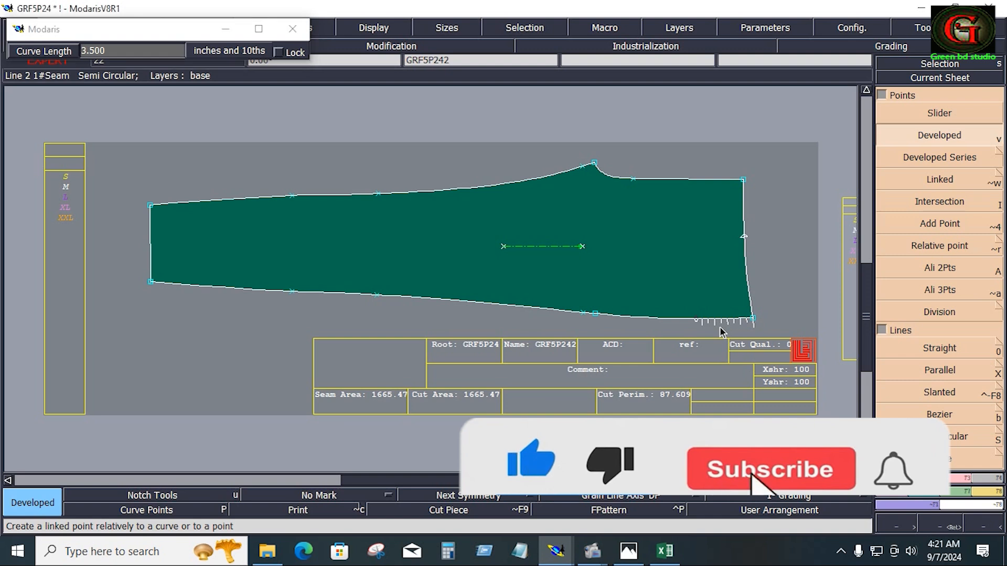
key("b")
left_click(744, 236)
left_click(693, 317)
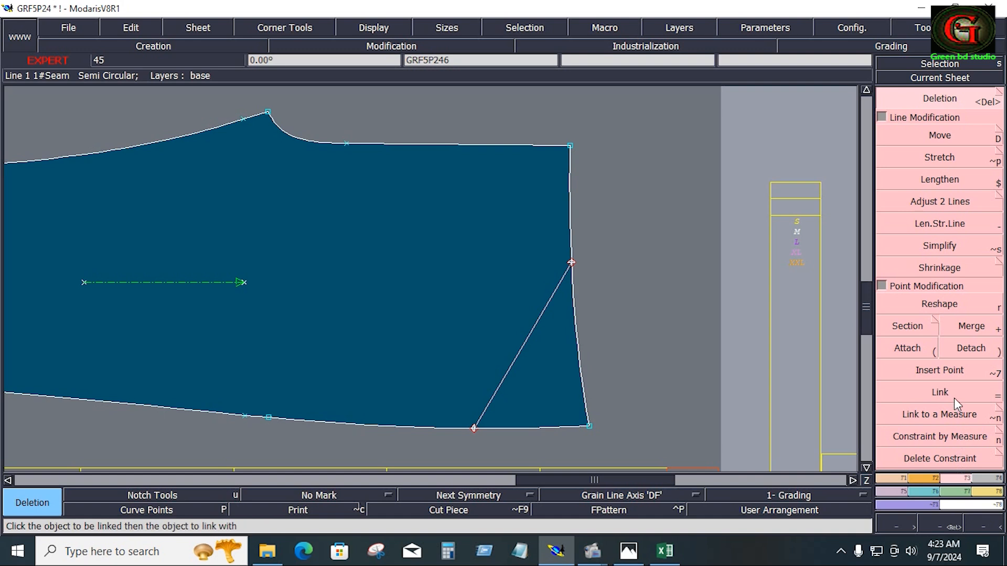
left_click(947, 370)
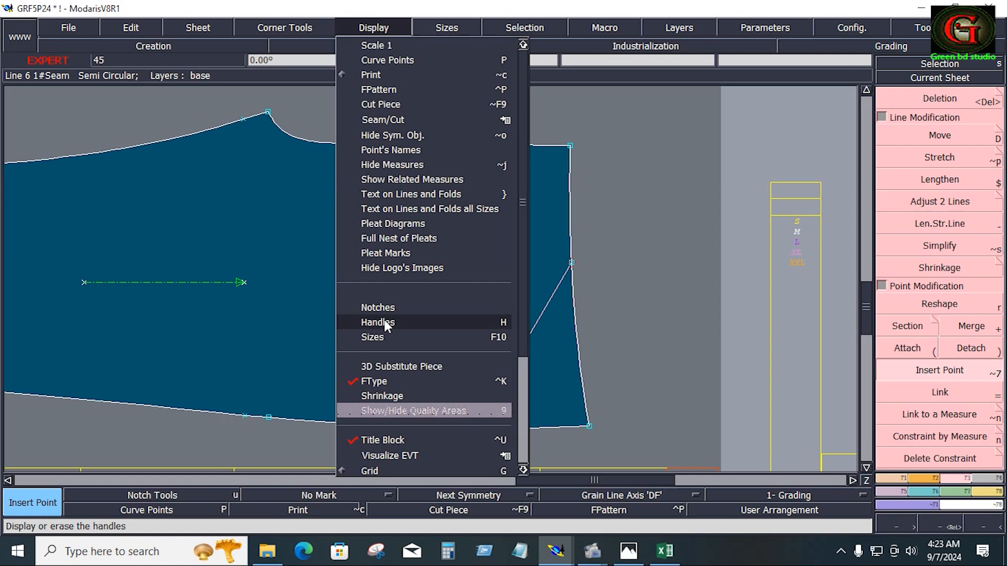
left_click(939, 303)
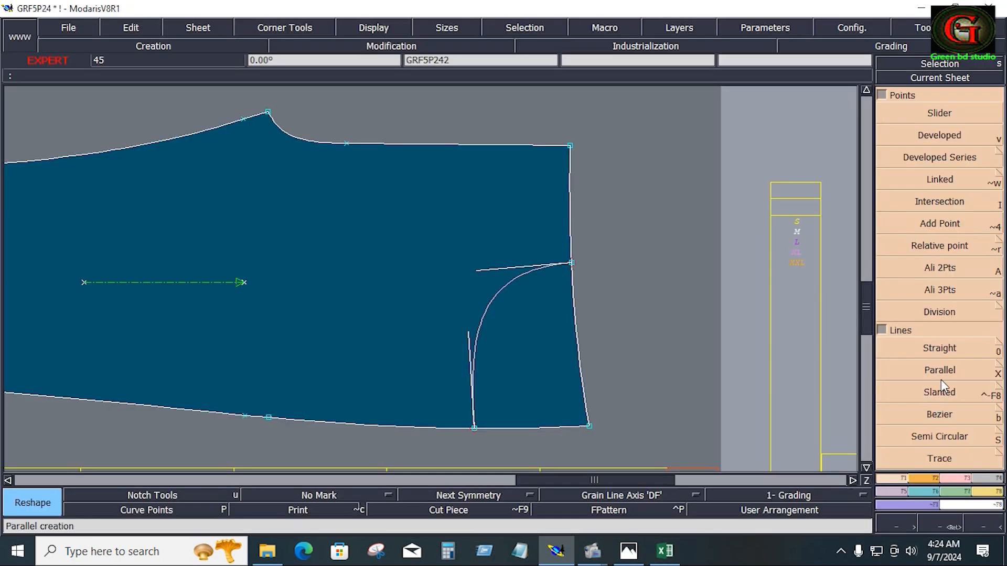
Step: Create a parallel of the front piece's side edge at -1 inch and a second parallel further inward from that line
left_click(939, 372)
left_click(562, 428)
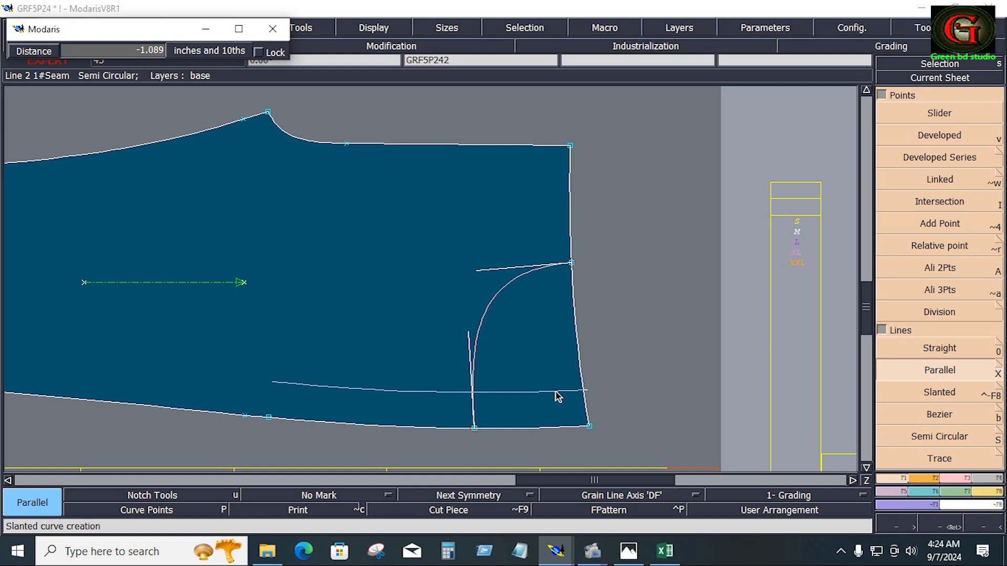
type("-1")
key("Return")
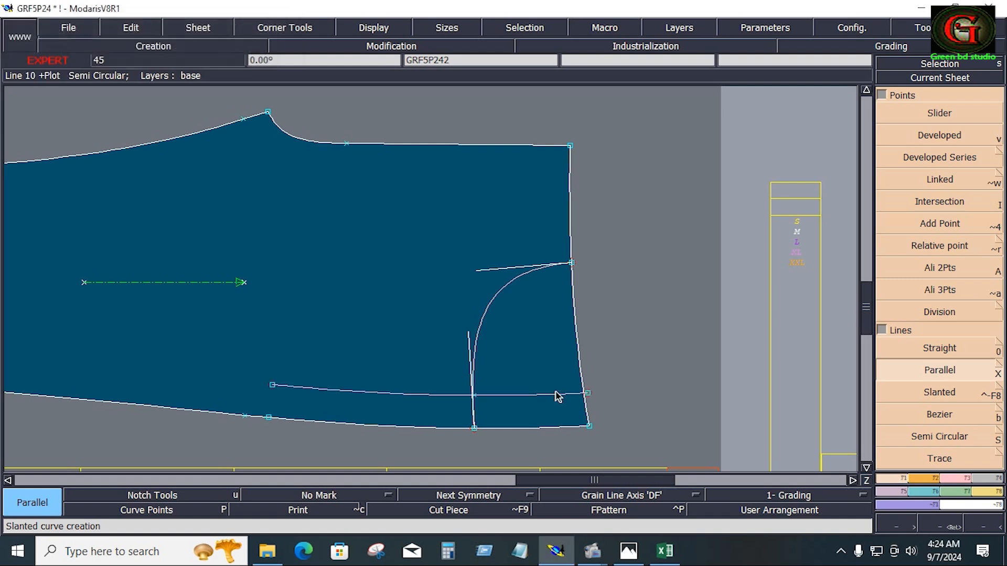
left_click(550, 394)
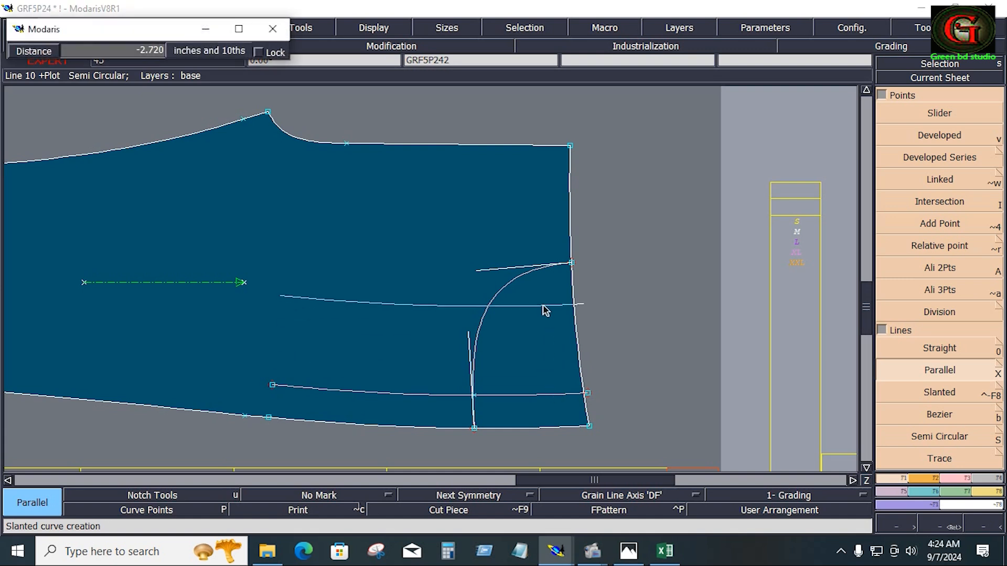
key("Down")
type("-")
key("Return")
Step: Try two parallels of the waist edge beyond the curved pocket opening, consulting the Excel trouser sketch, and undo both lines
left_click(577, 348)
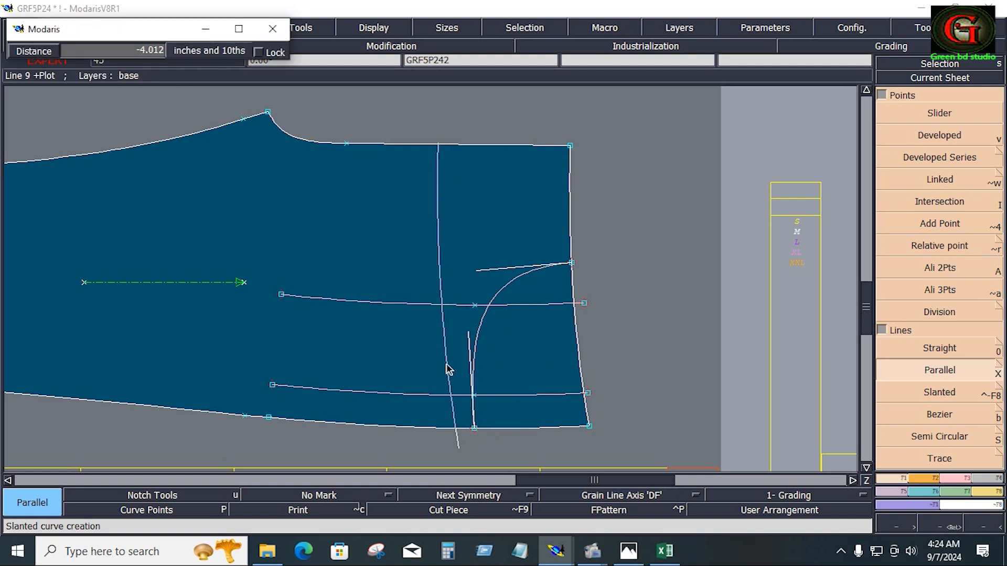
left_click(449, 370)
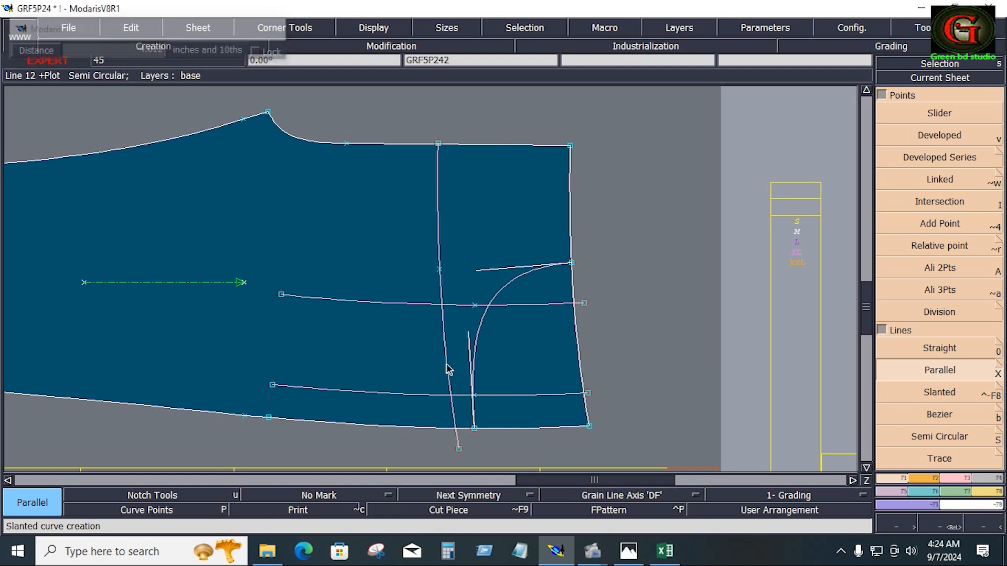
left_click(673, 559)
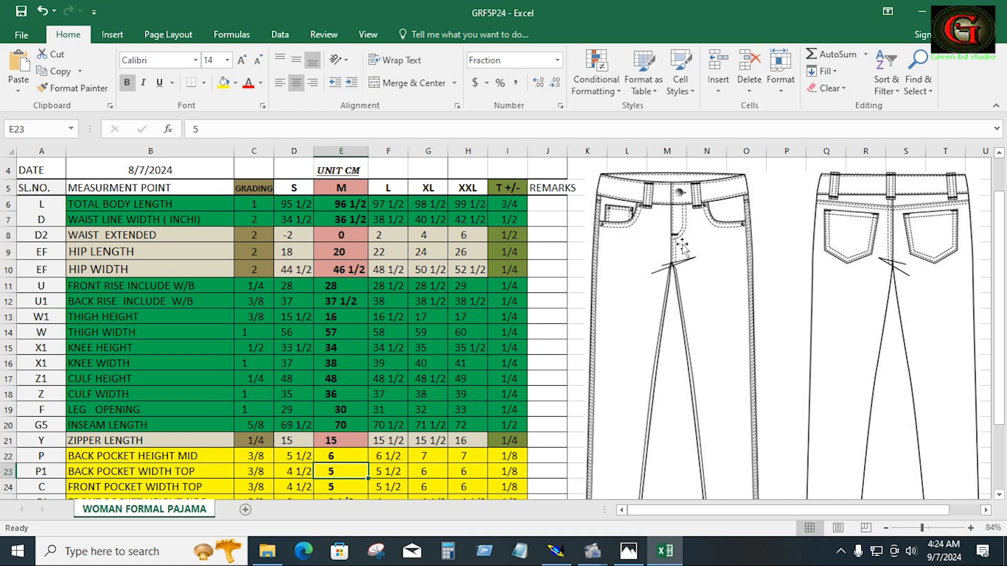
left_click(556, 551)
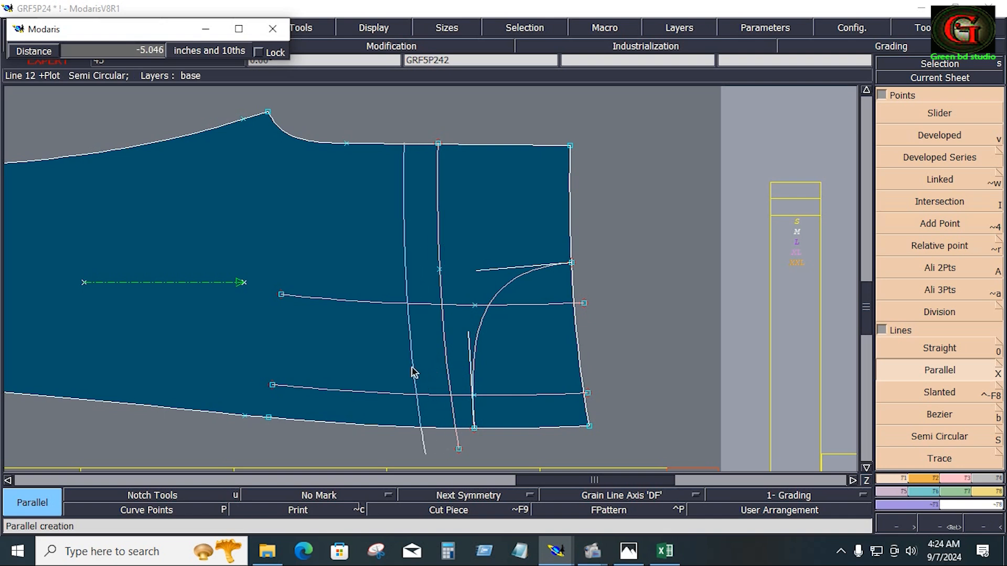
left_click(394, 369)
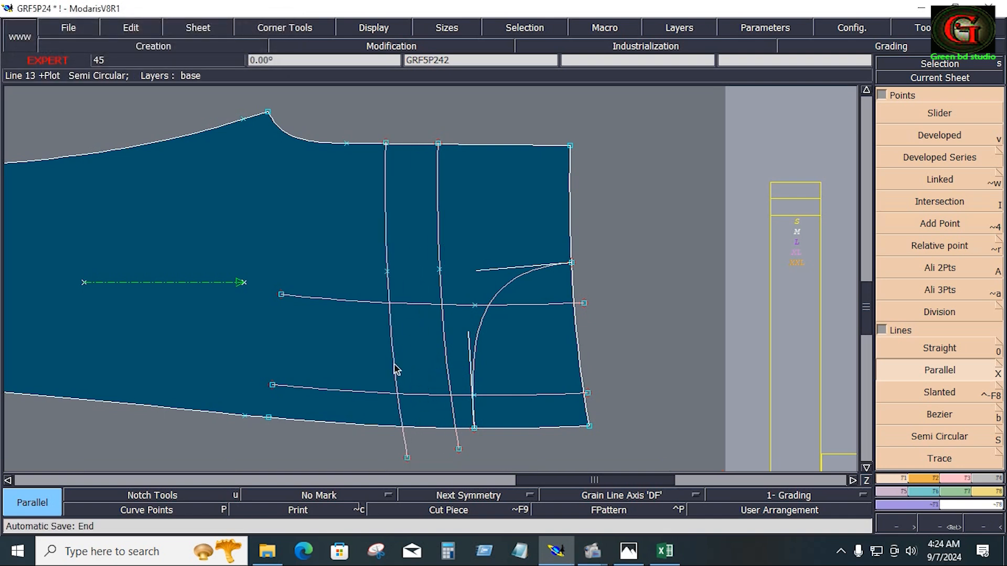
key("ctrl+z")
key("ctrl+z")
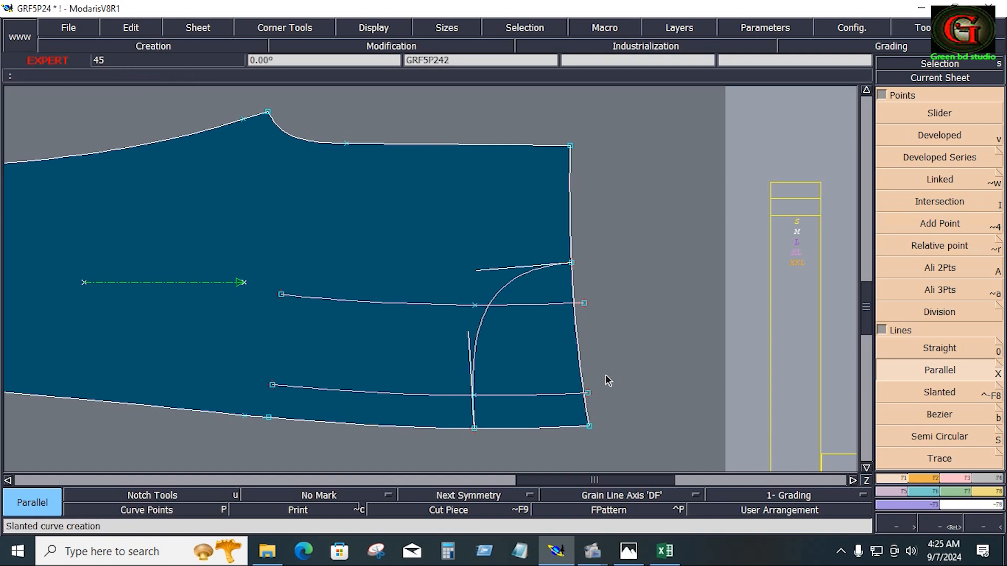
Step: Create a parallel of the front piece's waist edge on the inner side of the piece
left_click(579, 374)
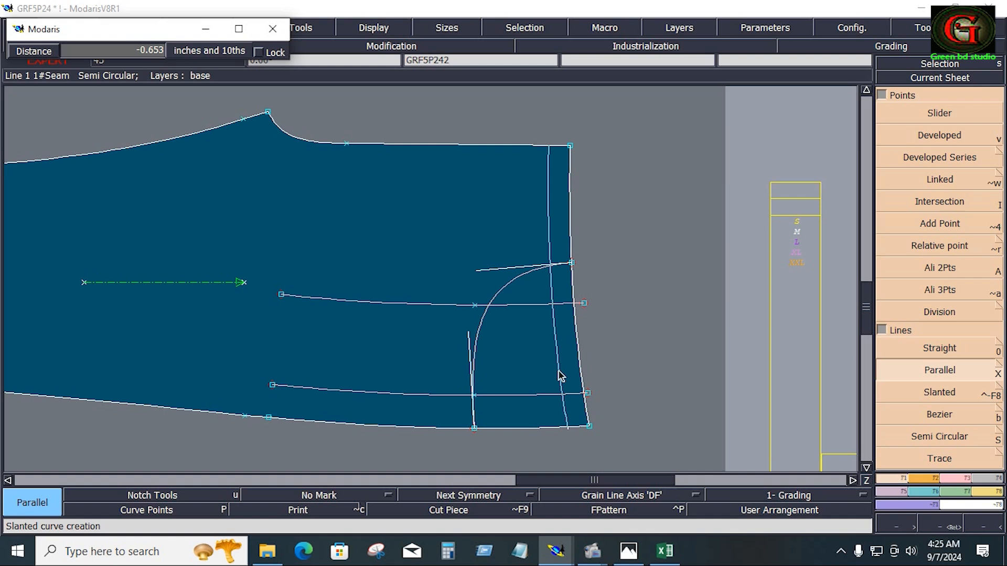
type("-")
key("Return")
Step: Trim the waist parallel and the two side-edge parallels to each other with Adjust 2 Lines, forming the small pocket's upper corners
key("F3")
left_click(925, 203)
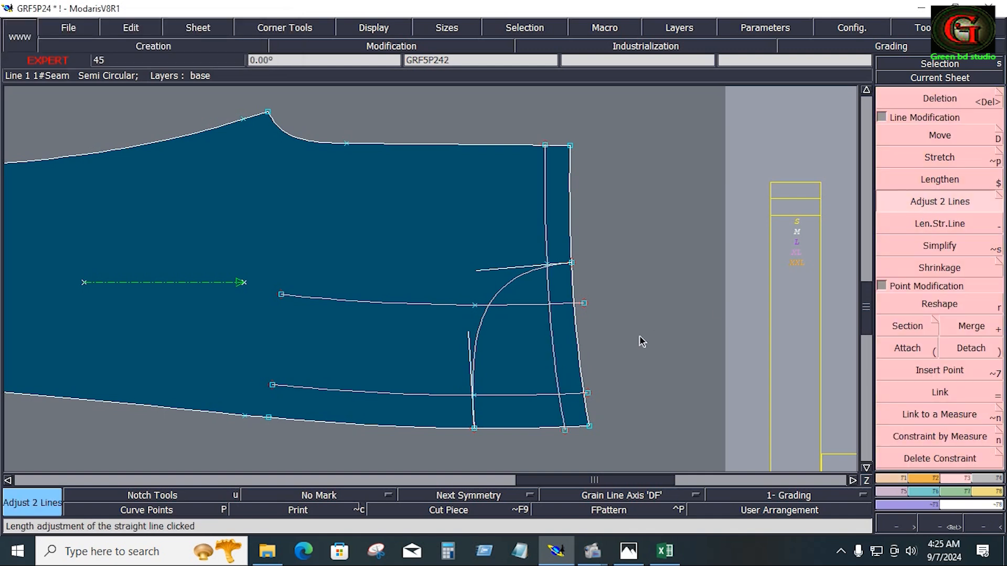
left_click(553, 350)
left_click(548, 396)
left_click(537, 305)
left_click(551, 327)
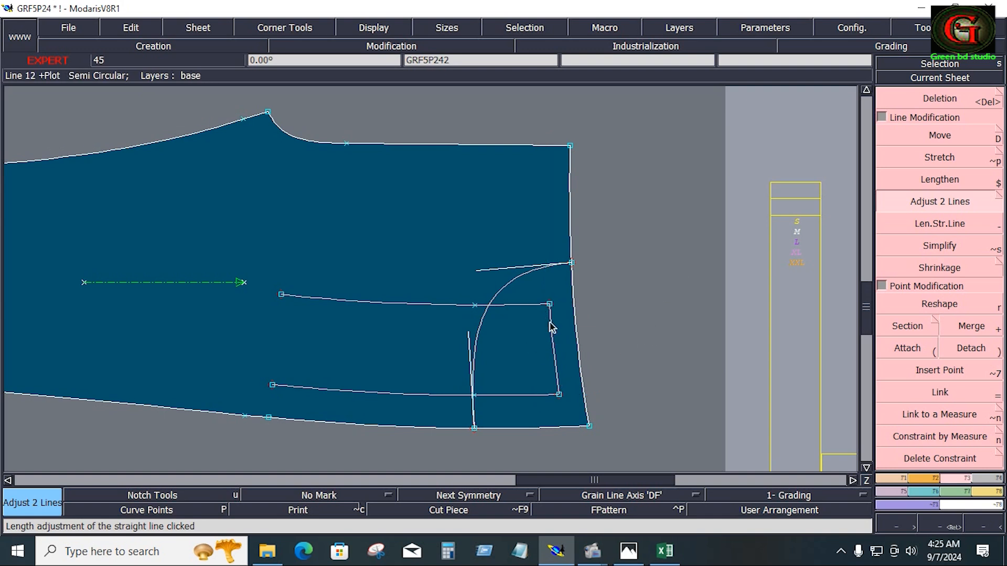
Step: Show curve points, remove the bend from the two long small-pocket lines, and align each line's end points horizontally with Ali 2Pts
key("Delete")
left_click(181, 511)
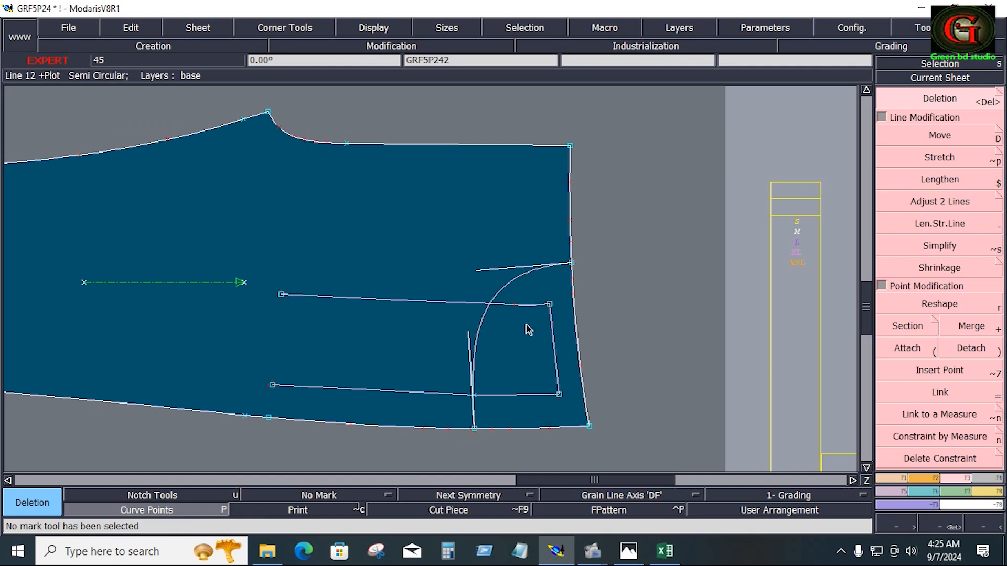
left_click(894, 479)
left_click(934, 267)
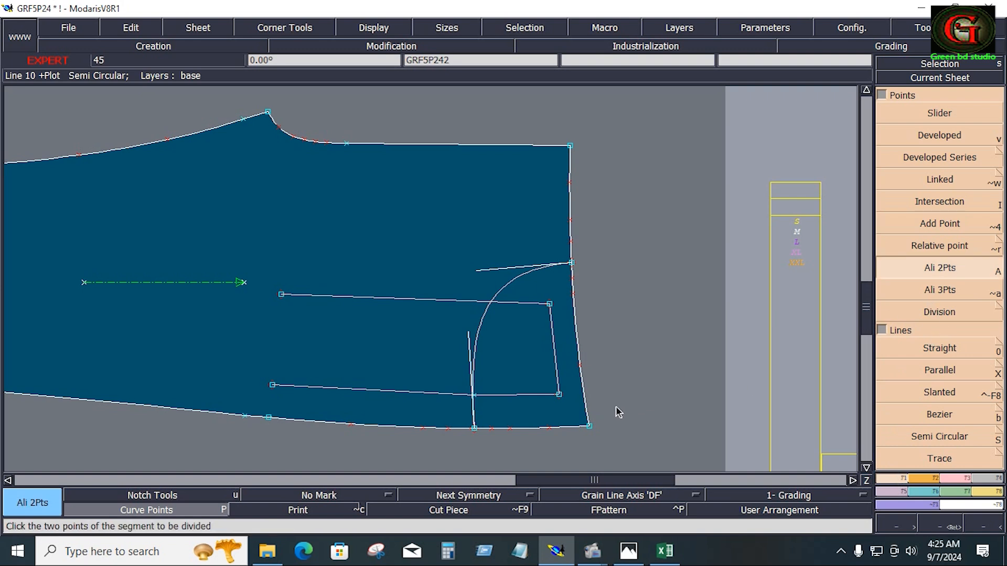
left_click(559, 395)
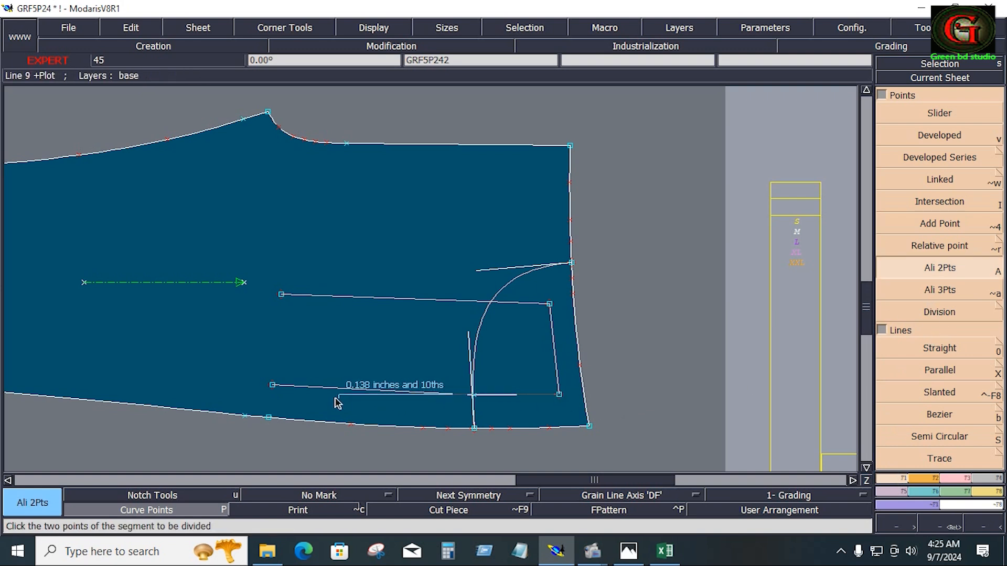
left_click(273, 385)
left_click(549, 304)
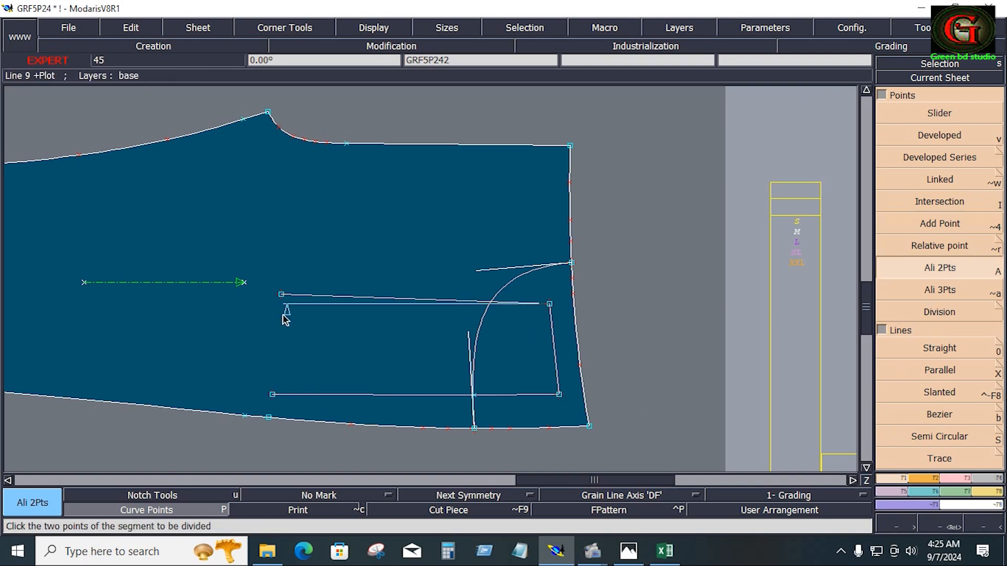
left_click(281, 294)
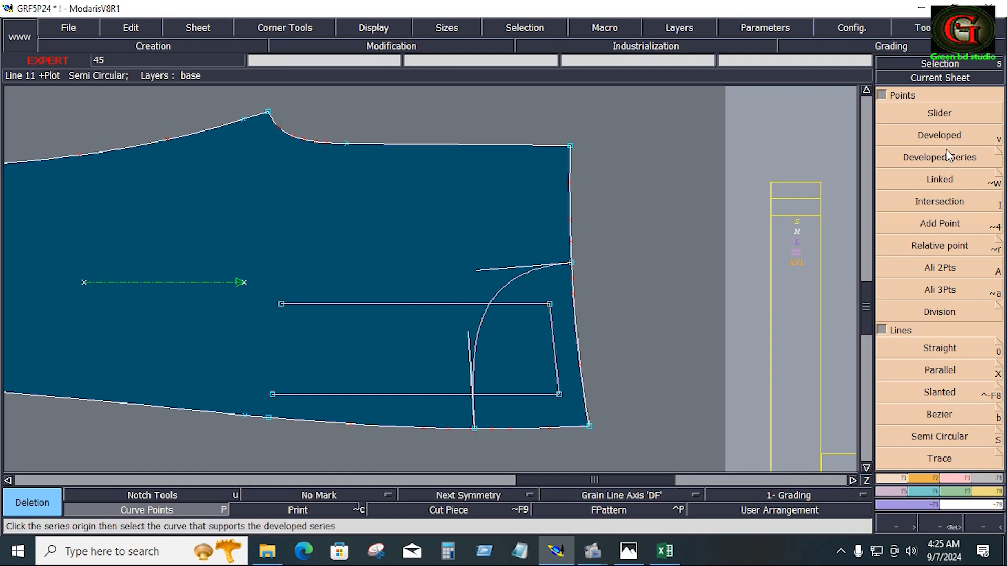
Step: Place developed points beyond both ends of the curved opening, one along the side edge and one at -1 inch along the waist edge
left_click(939, 135)
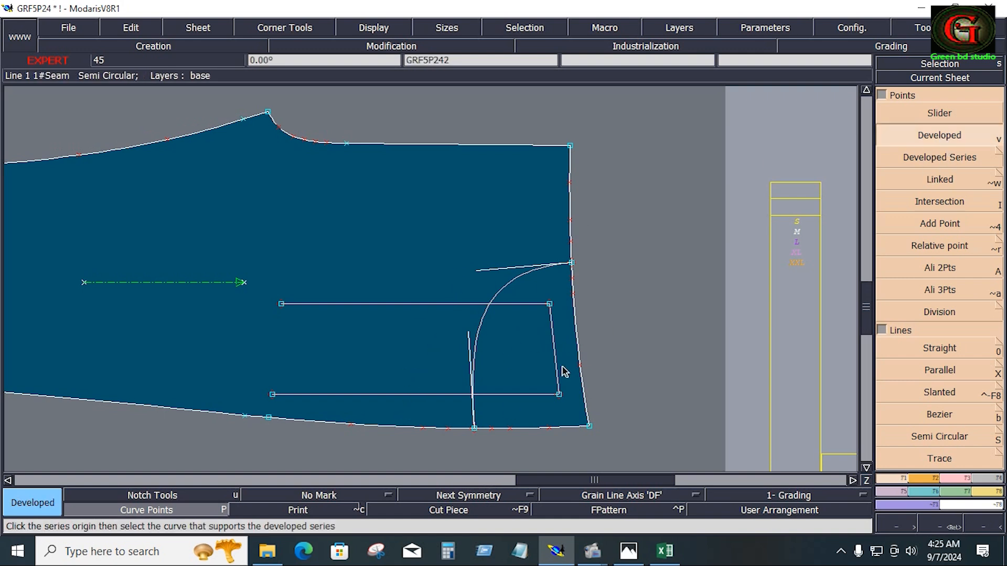
left_click(473, 429)
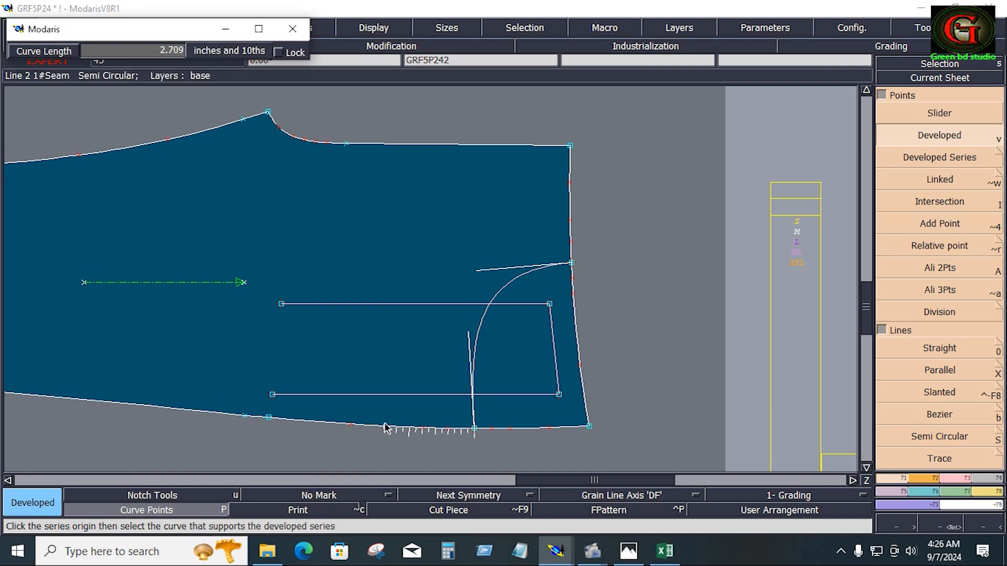
type("224")
key("Down")
type("-")
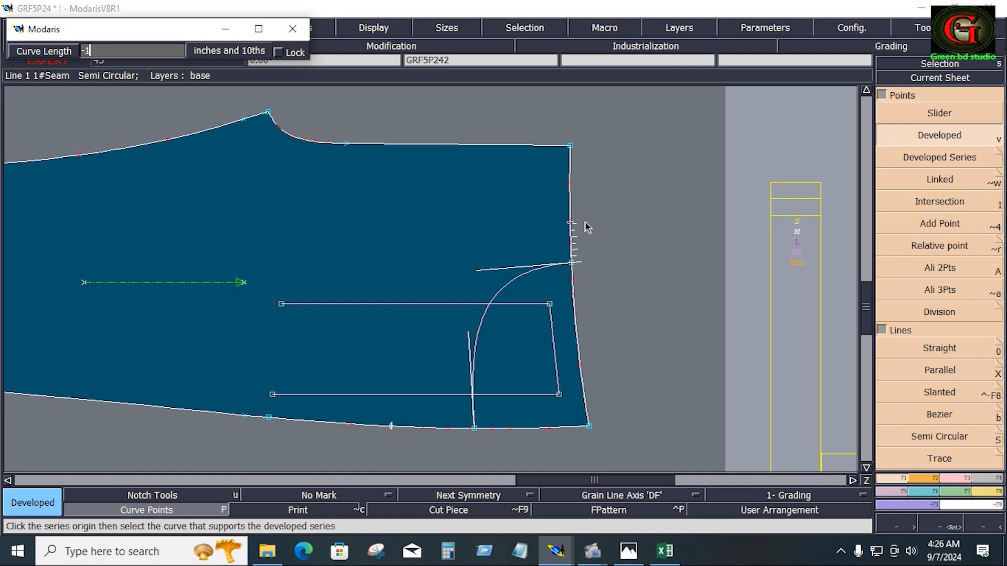
key("Return")
Step: Join the two new developed points with a Bezier line and reshape its handles into a curve following the pocket opening
key("b")
left_click(570, 230)
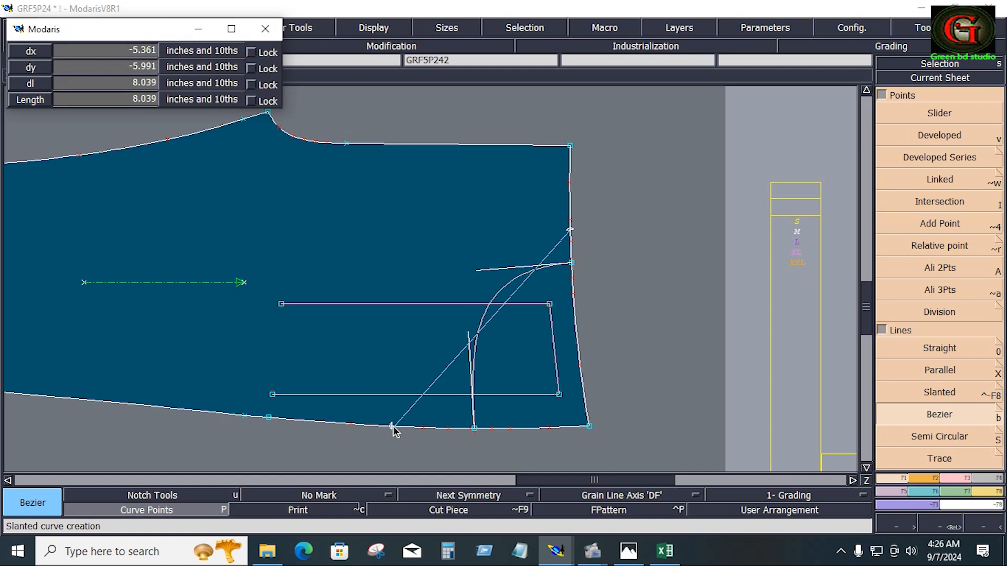
left_click(391, 426)
left_click(949, 478)
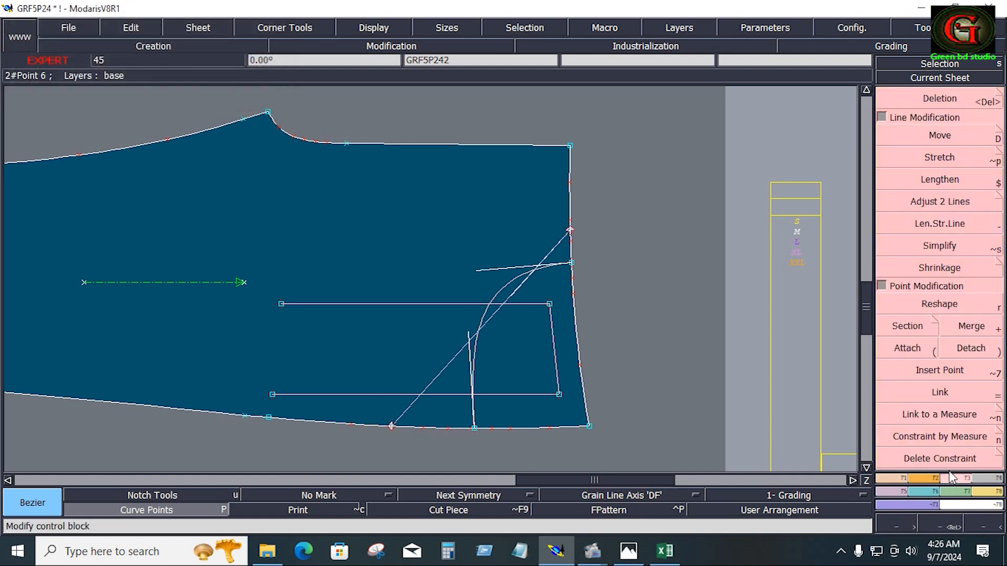
key("r")
left_click(510, 294)
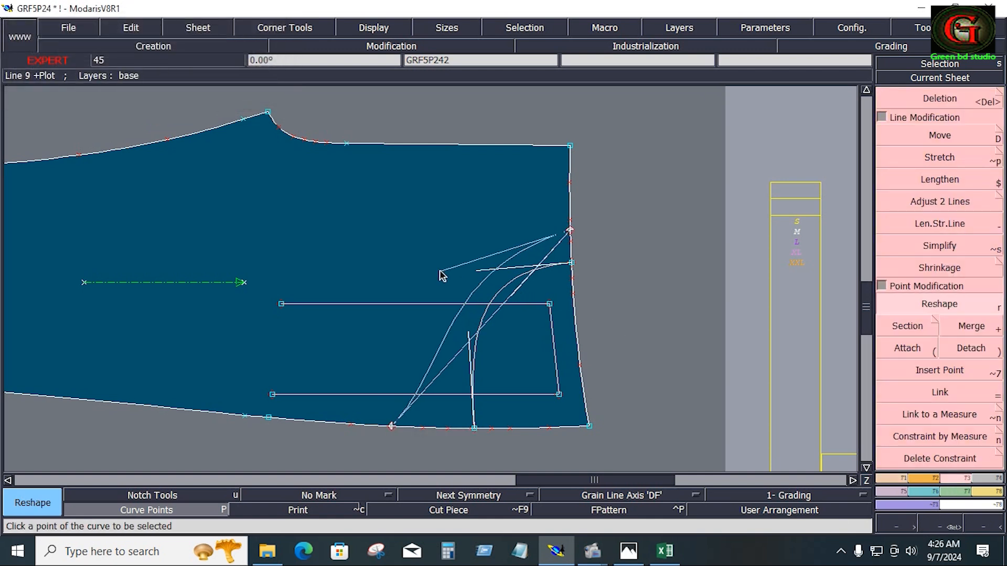
left_click(429, 264)
left_click(445, 366)
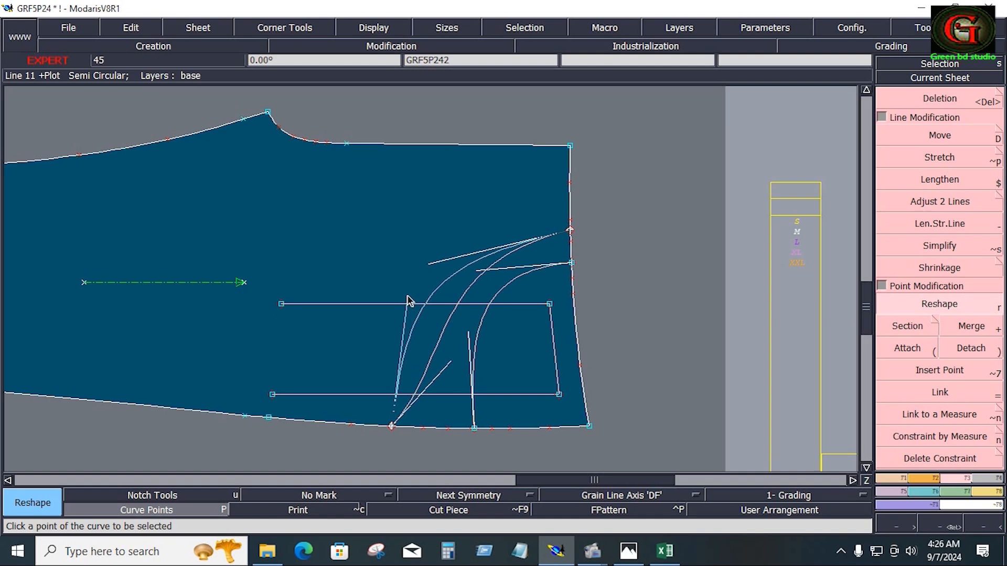
left_click(403, 279)
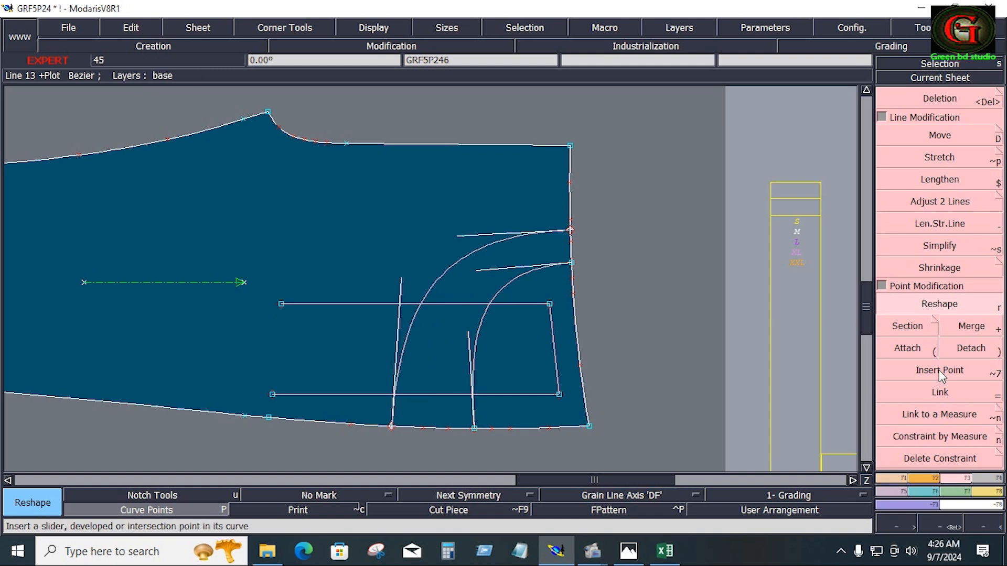
Step: Insert the outer curve's end points into the waist and side edges, and move its side end about 0.7 inches toward the waist
left_click(939, 371)
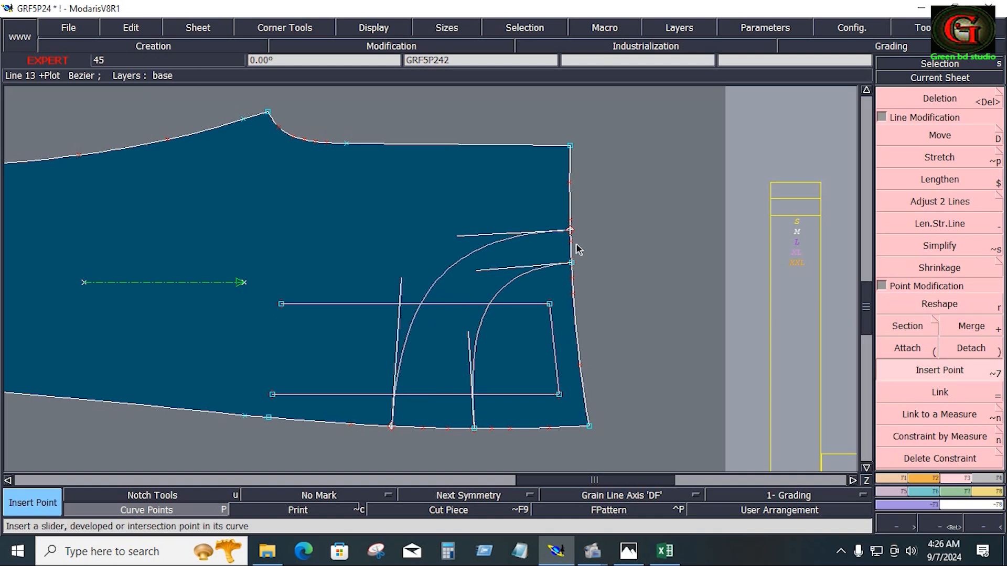
left_click(391, 428)
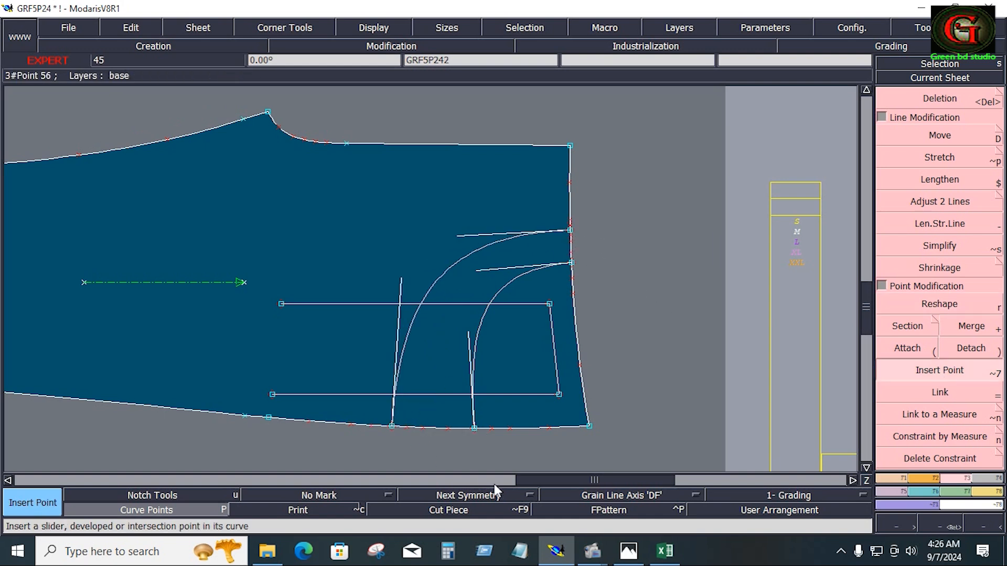
left_click(941, 303)
left_click(389, 427)
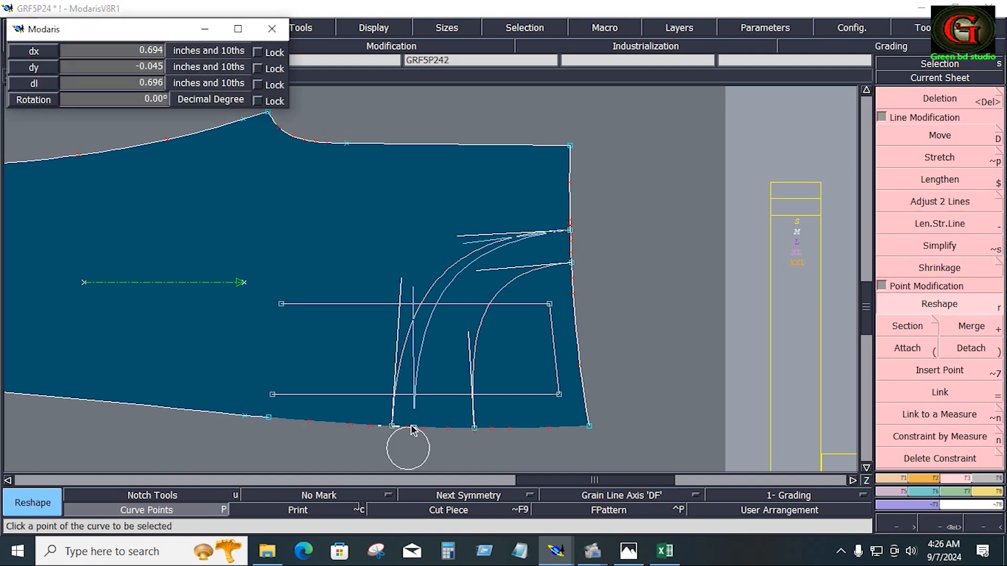
left_click(412, 429)
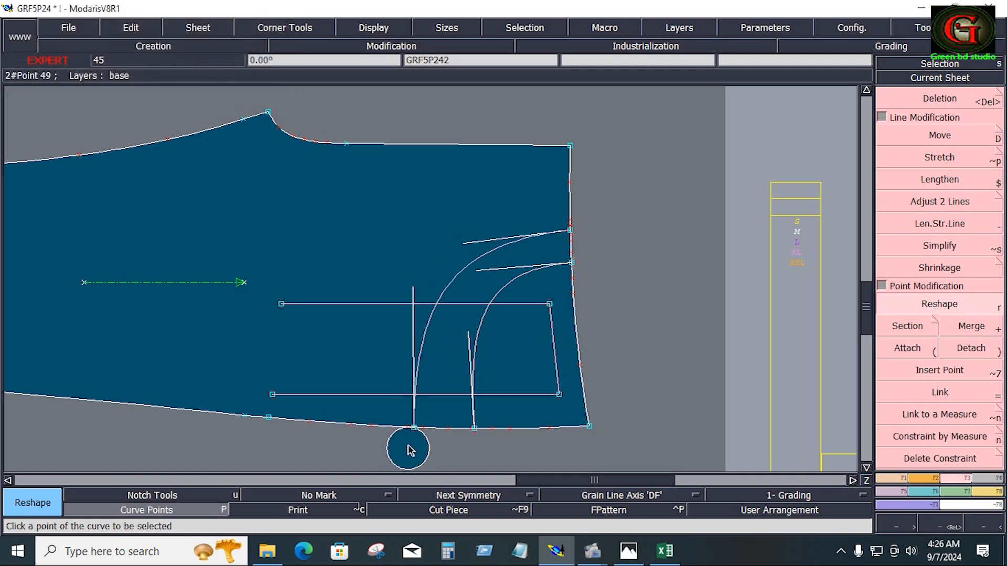
Step: Delete the stray curve point on the side edge that causes the circular bulge beside the outer curve's end
key("Delete")
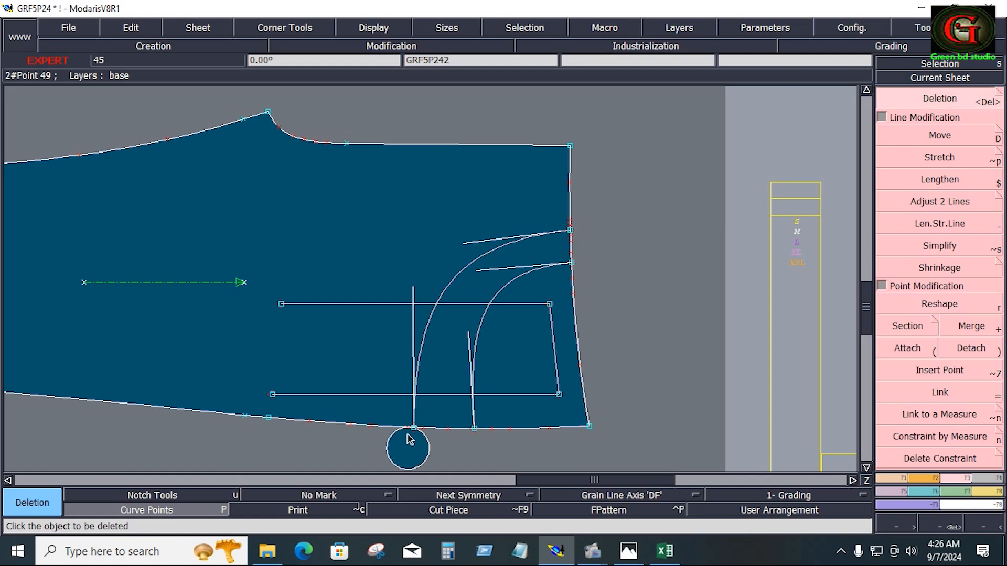
key("Return")
left_click_drag(350, 335, 490, 474)
left_click(937, 306)
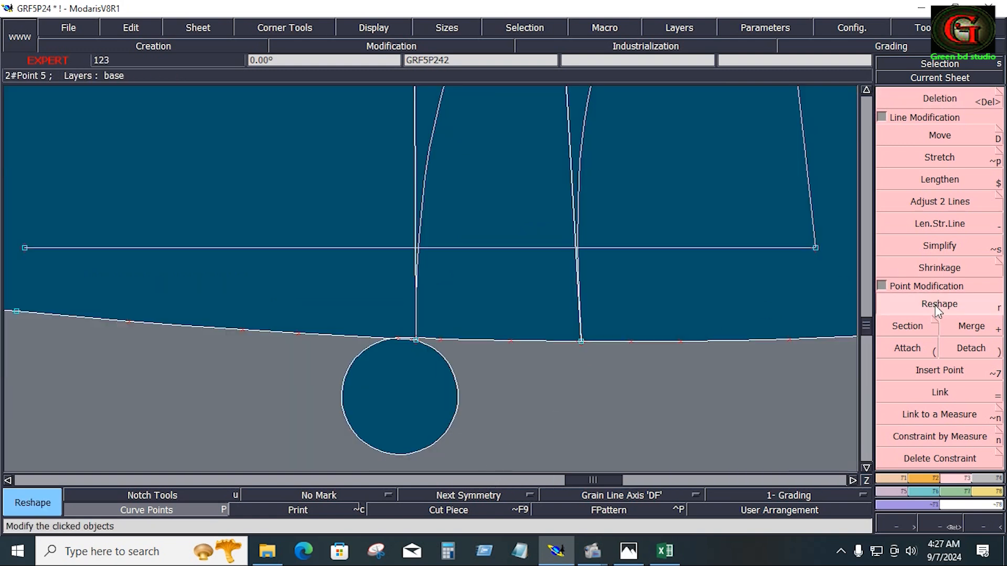
key("Delete")
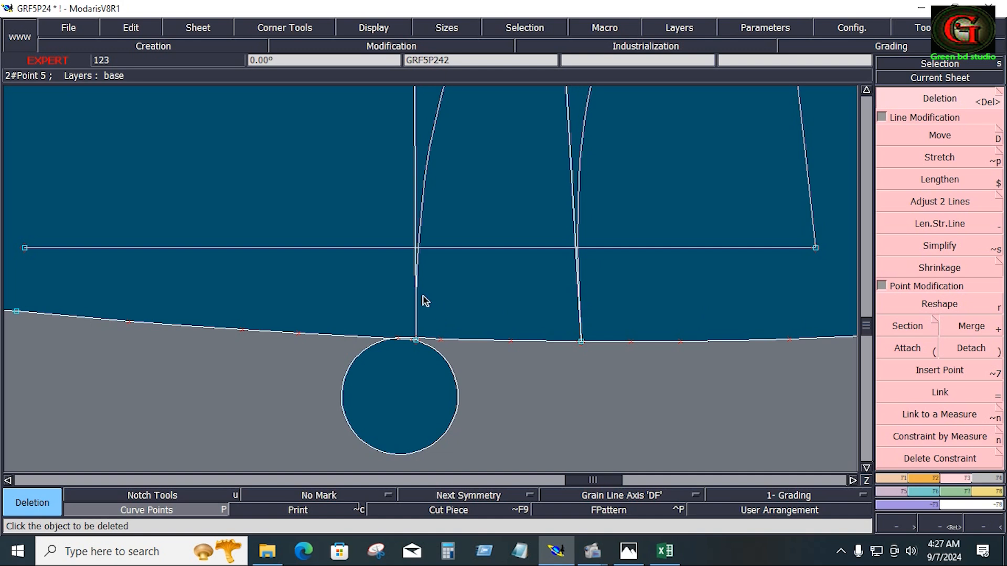
left_click(397, 338)
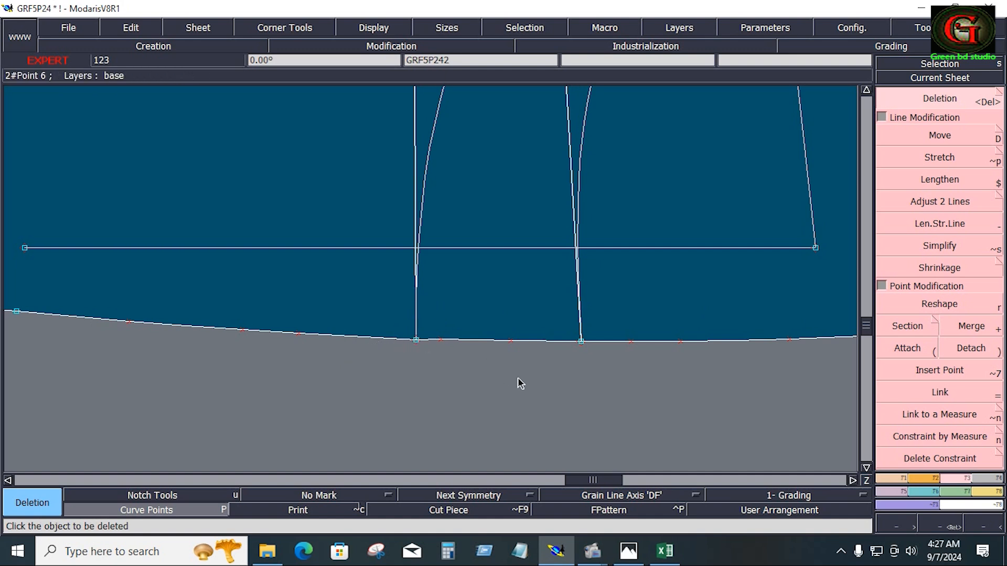
Step: Reshape the Bezier handles of the outer curve and the pocket opening curve to smooth both shapes
left_click(921, 306)
scroll(397, 300, "down", 2)
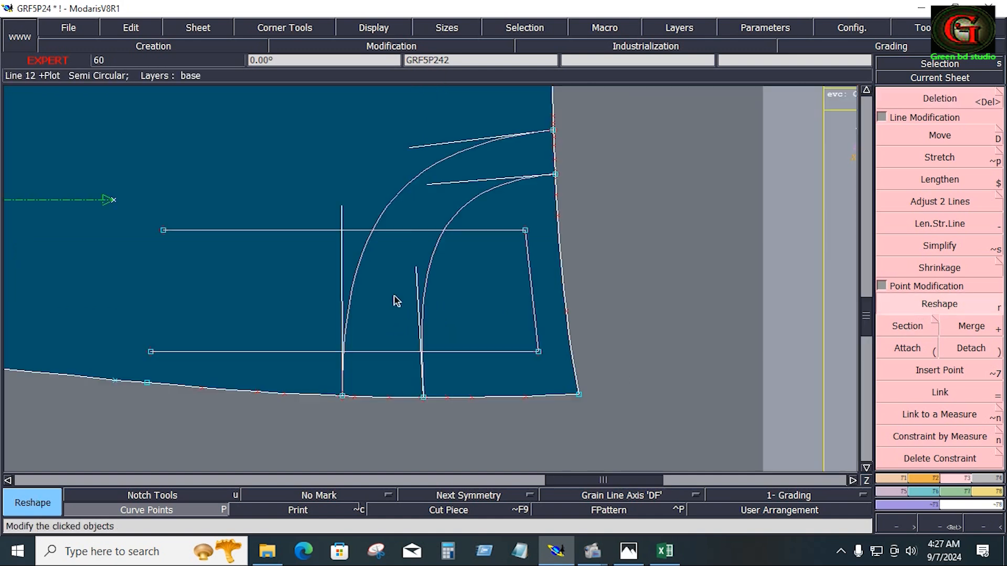
left_click_drag(339, 218, 355, 219)
left_click_drag(411, 148, 412, 143)
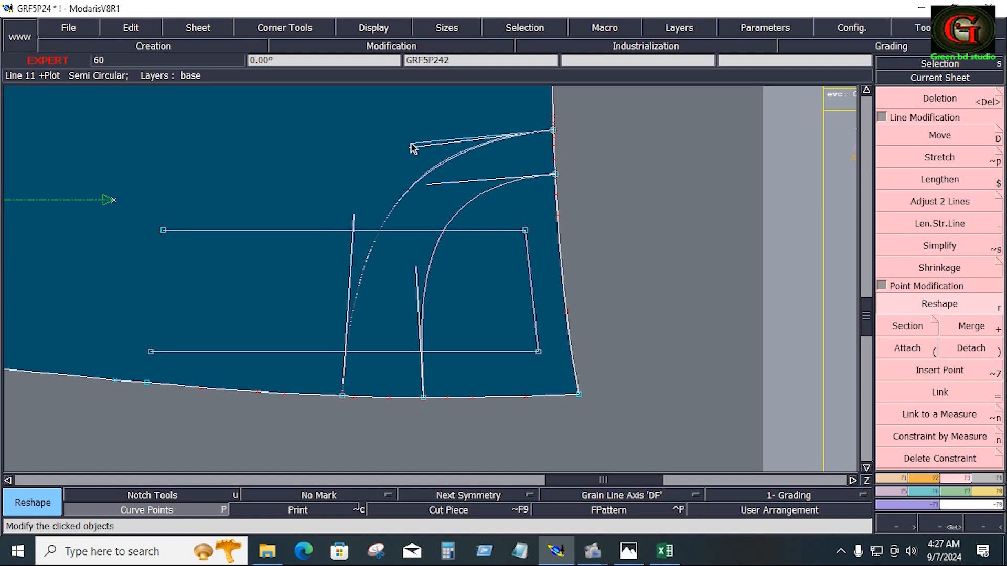
left_click_drag(416, 268, 422, 274)
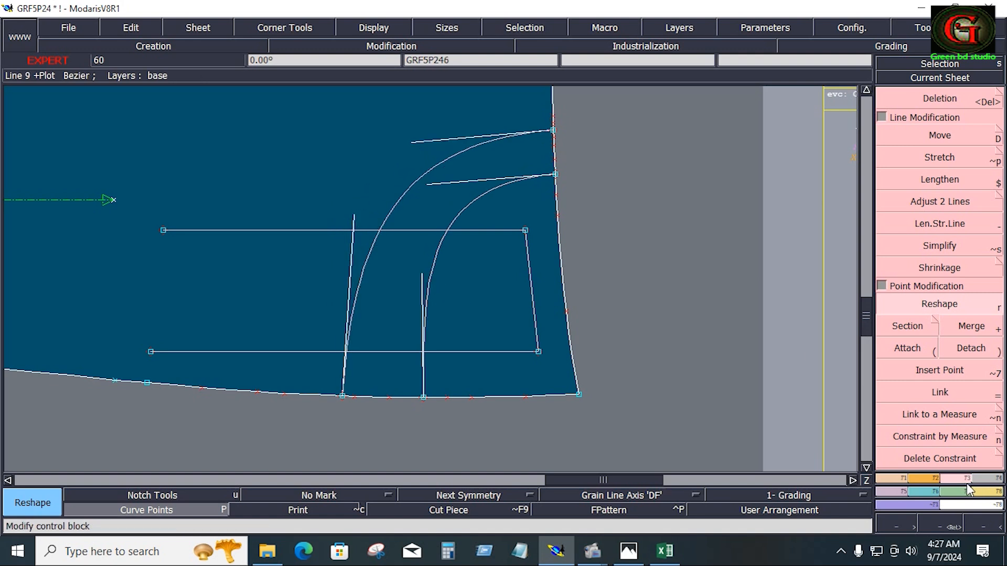
Step: Trim the two long small-pocket lines to the outer curve with Adjust 2 Lines
left_click(923, 204)
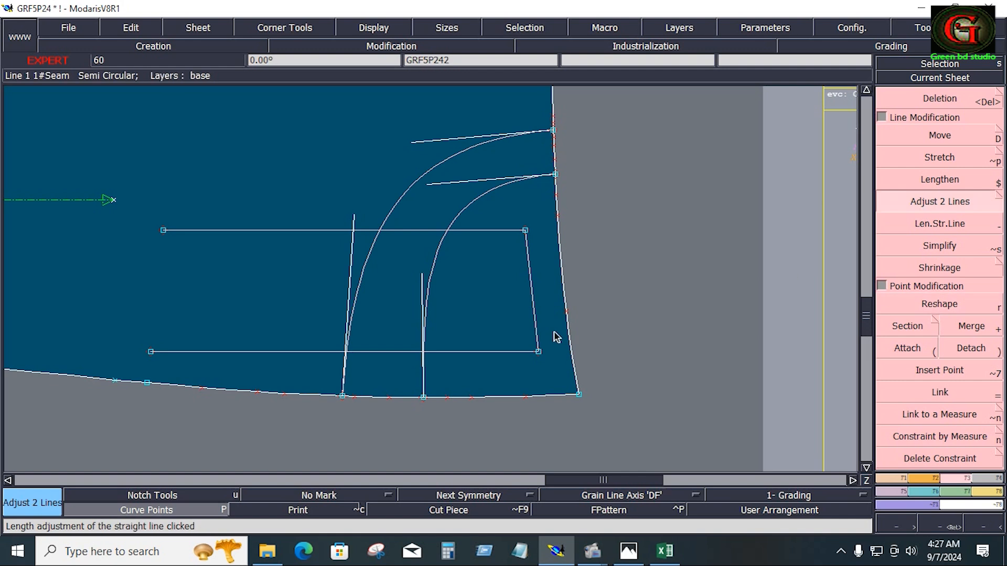
left_click(396, 352)
left_click(355, 310)
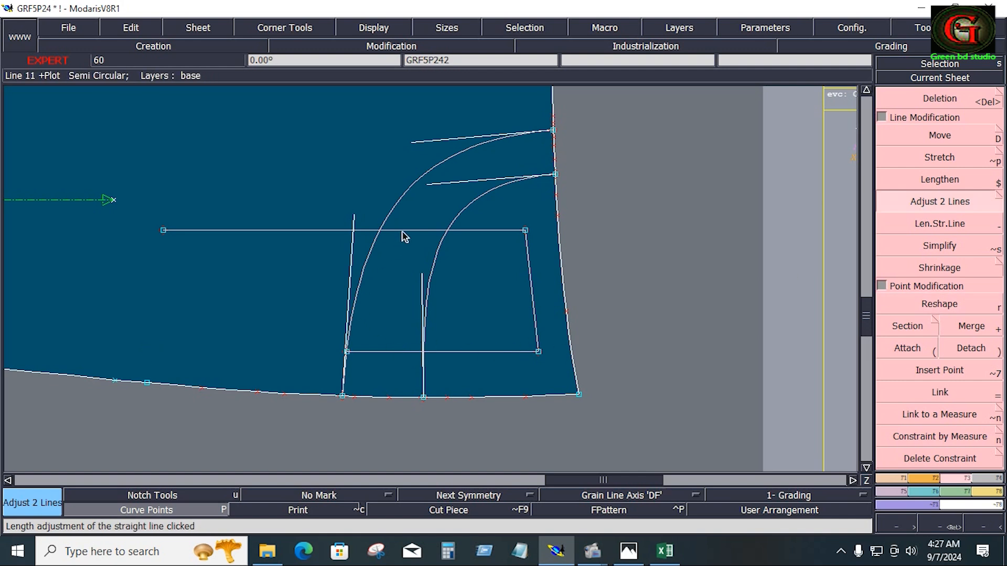
left_click(404, 230)
left_click(390, 219)
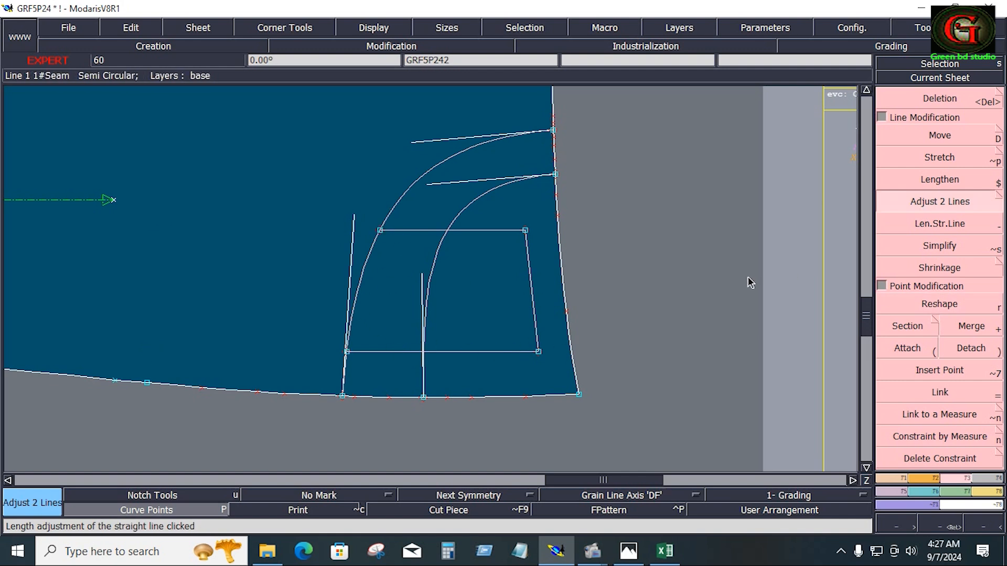
Step: Consult the trouser sketch in Excel, return to Modaris, and flip the front piece with X Sym
key("Home")
left_click(665, 556)
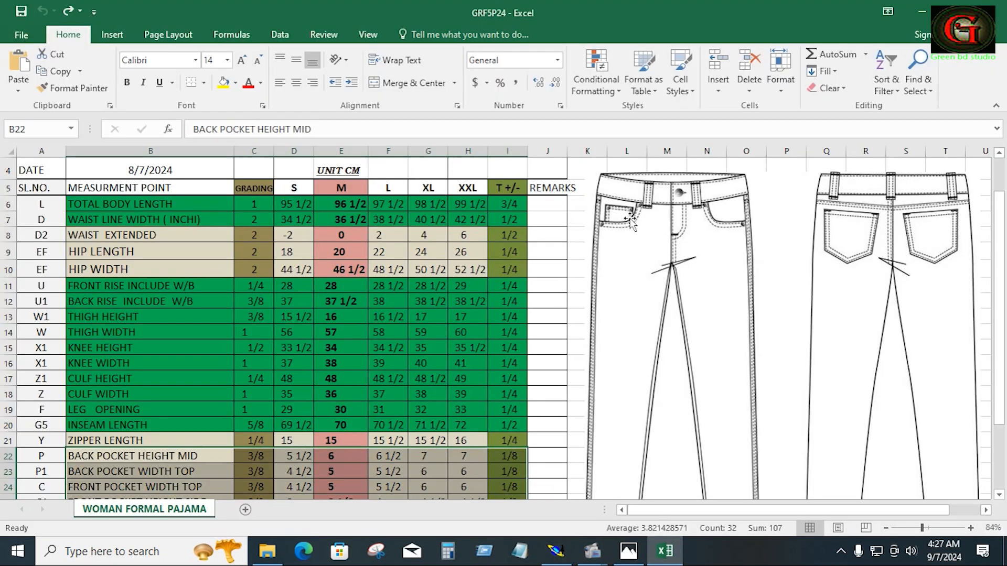
left_click(556, 551)
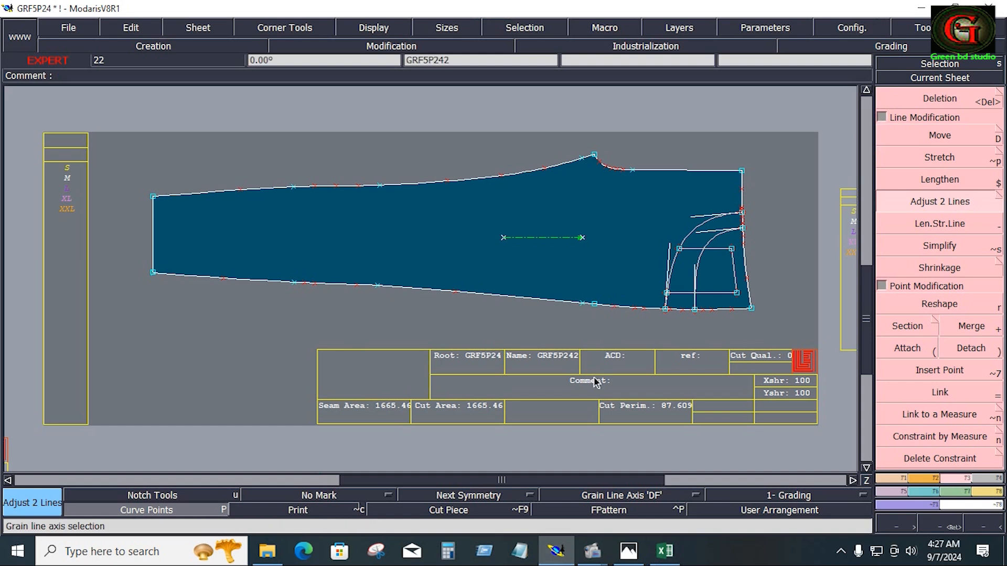
left_click(922, 477)
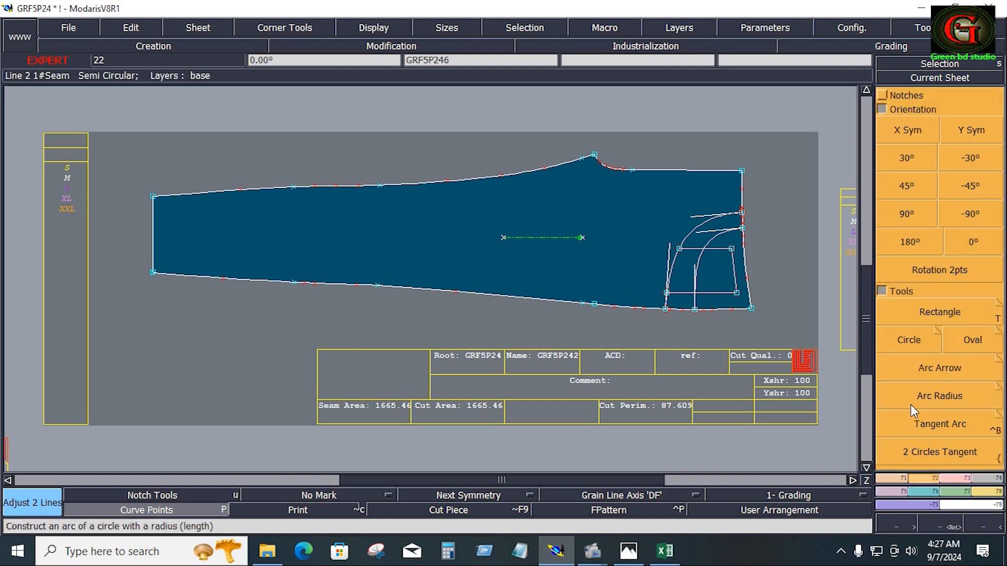
left_click(917, 137)
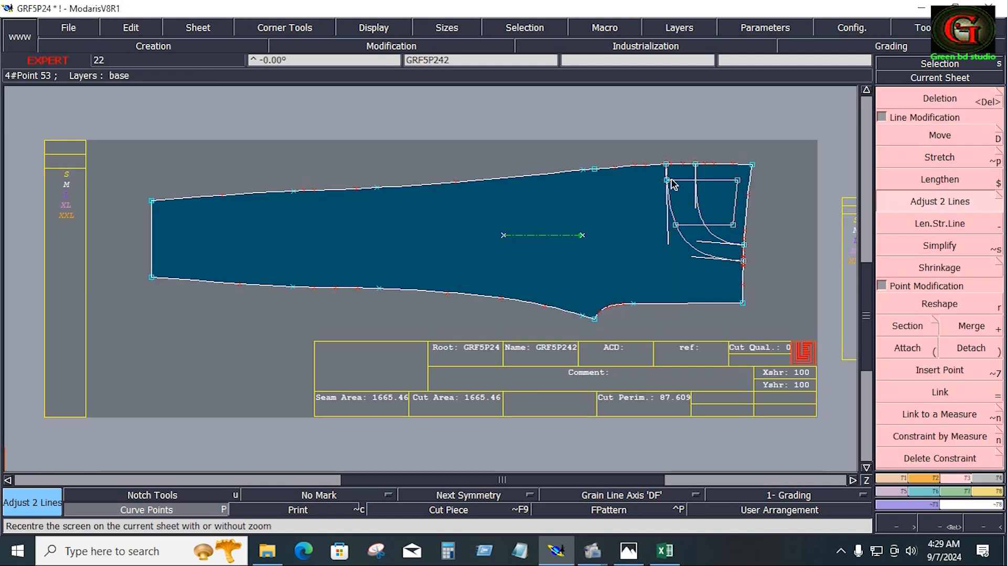
key("Return")
left_click_drag(656, 144, 753, 310)
left_click(903, 478)
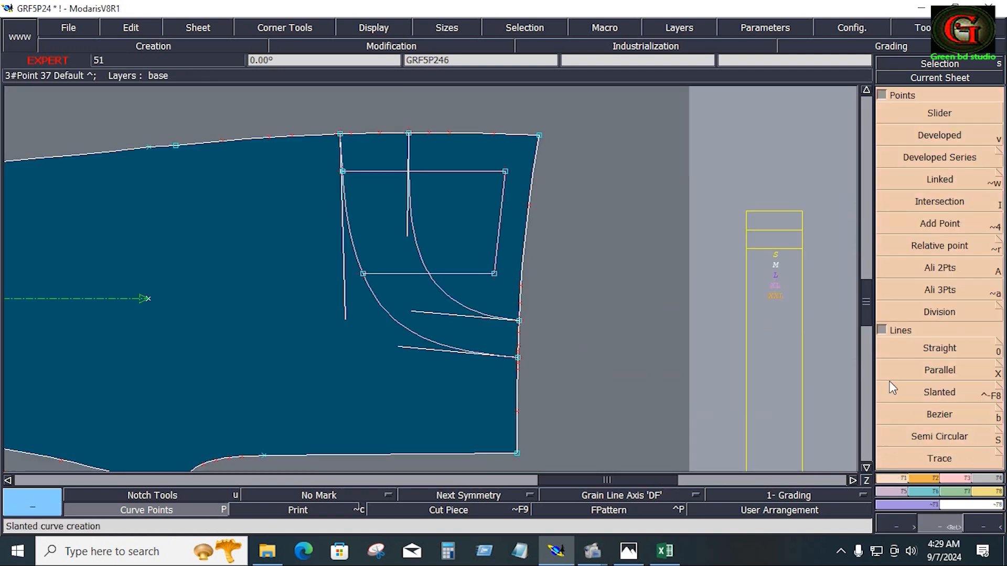
Step: Align the coin pocket's upper waist-side corner with the lower one using Ali 2Pts, and attach the short side to it
left_click(923, 269)
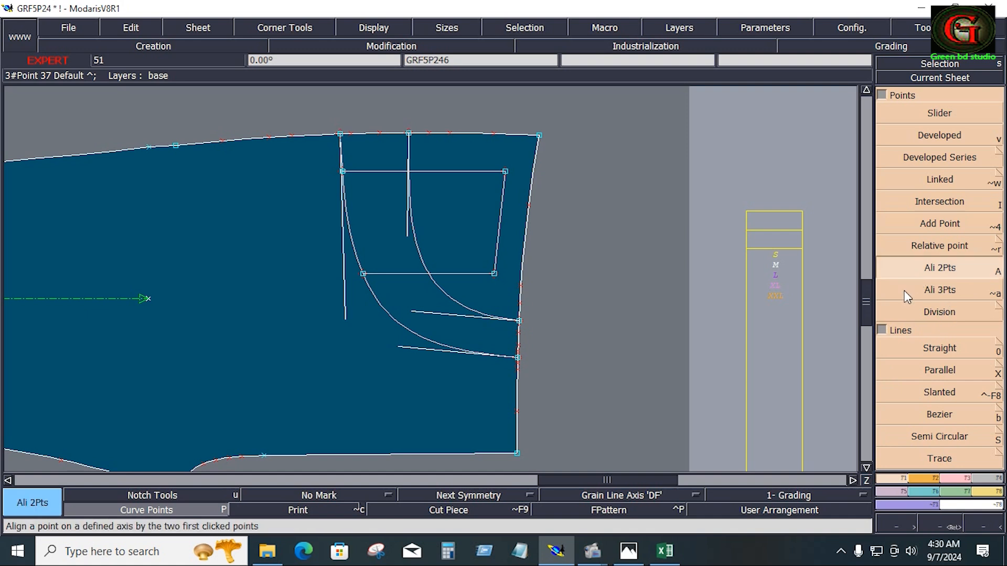
left_click(494, 274)
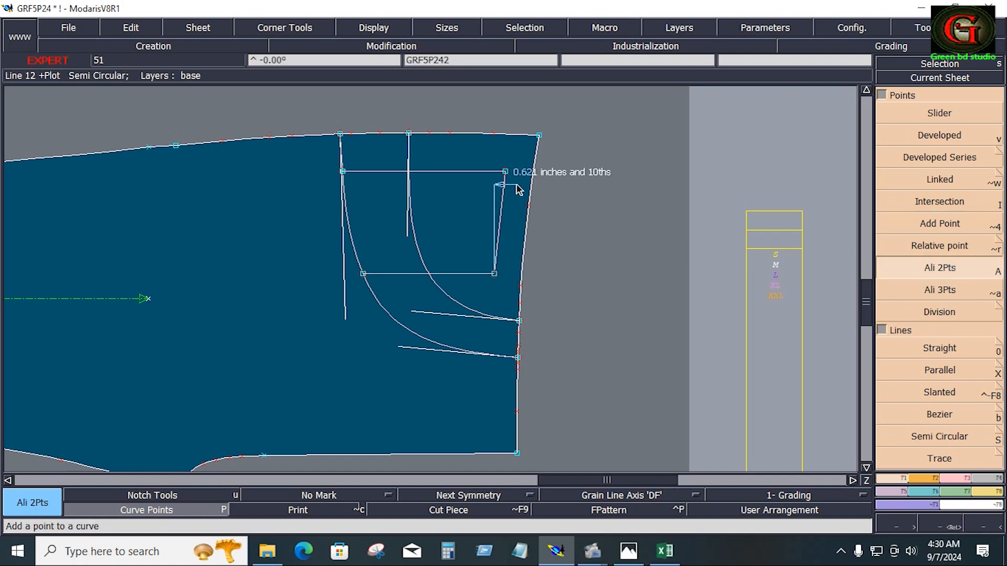
left_click(505, 172)
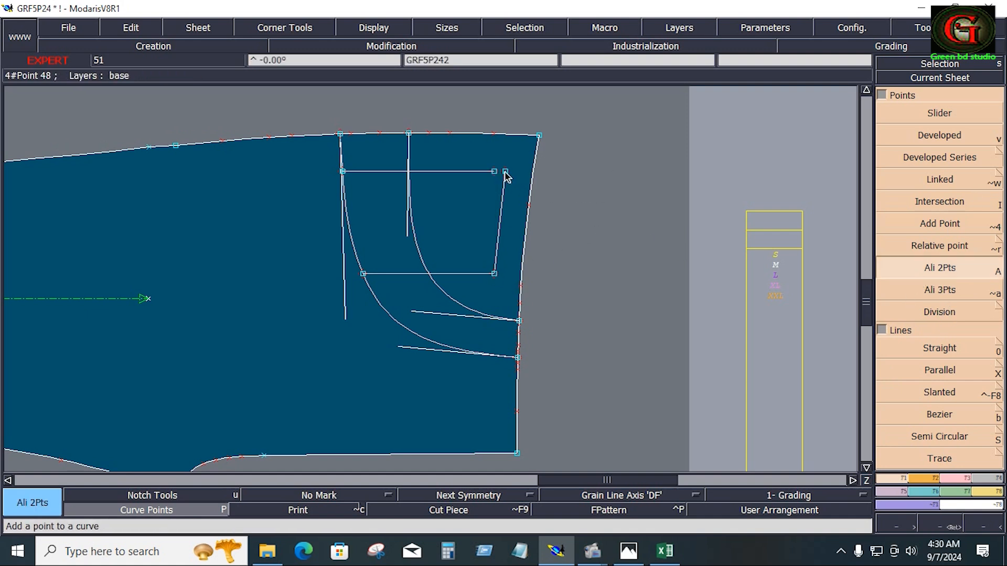
key("F2")
left_click(901, 346)
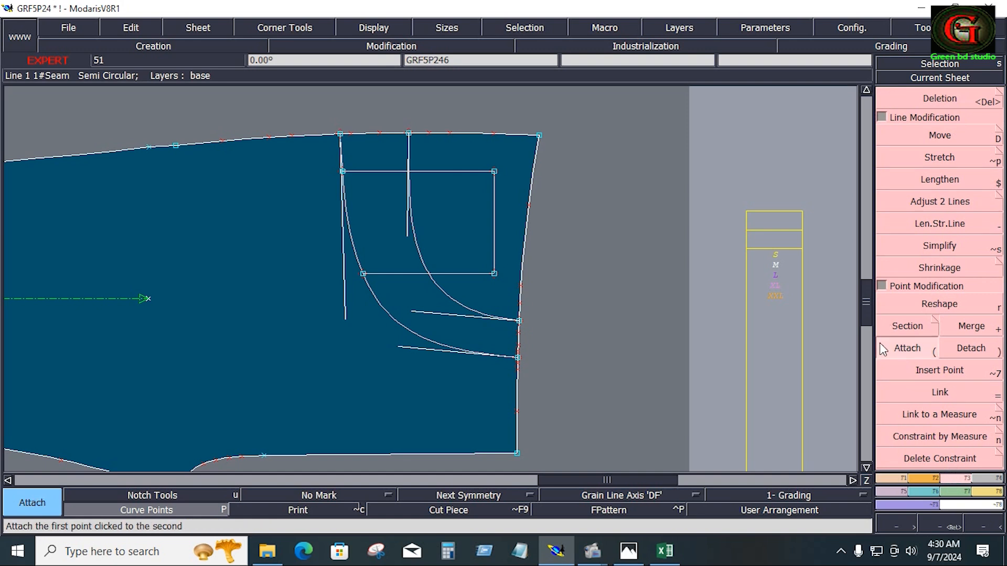
left_click(494, 172)
left_click(519, 172)
left_click(518, 172)
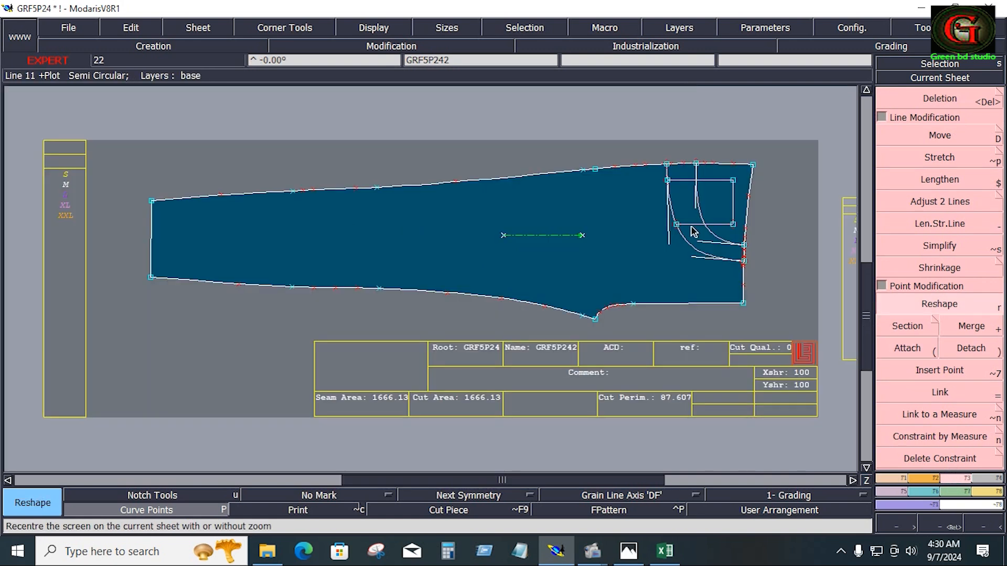
Step: Create a parallel of the pocket opening curve at a distance of -1 inch, towards the outer curve
key("Return")
left_click_drag(645, 159, 763, 297)
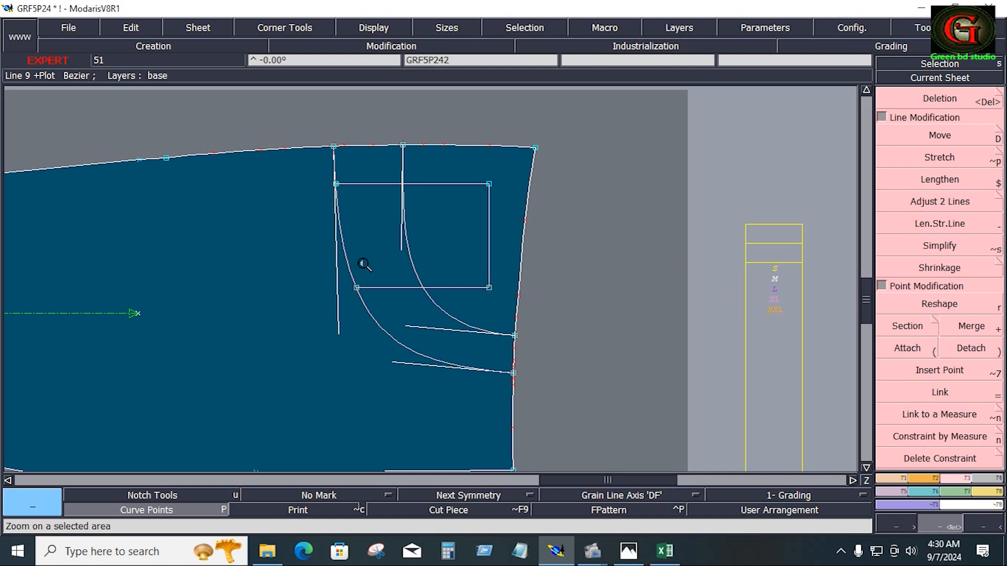
key("F1")
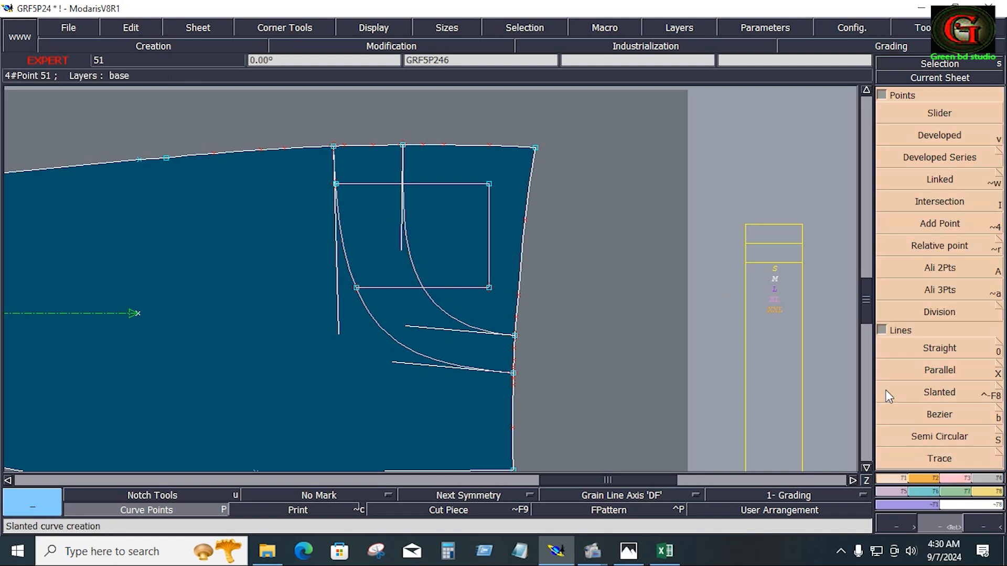
left_click(938, 376)
left_click(450, 315)
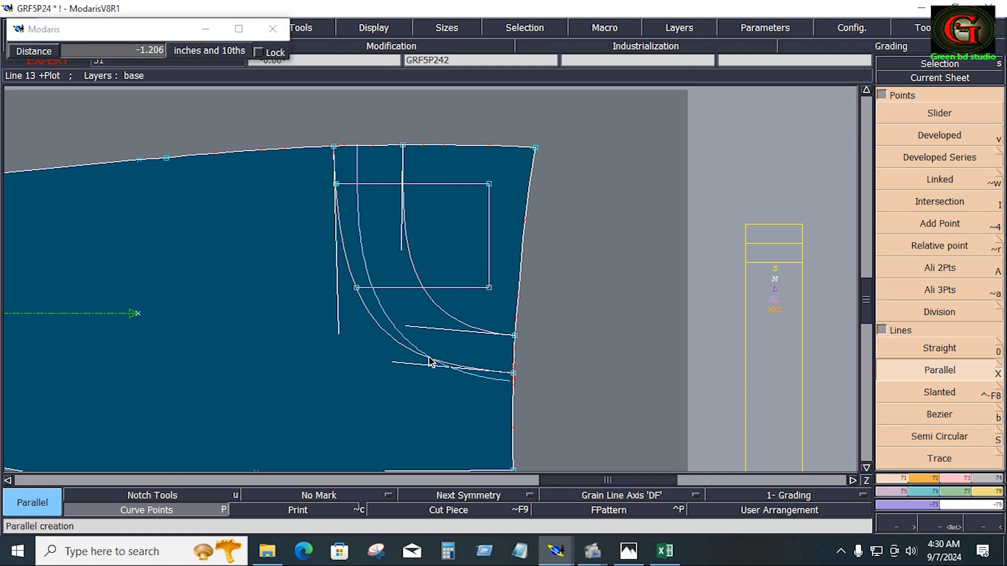
type("-0.750")
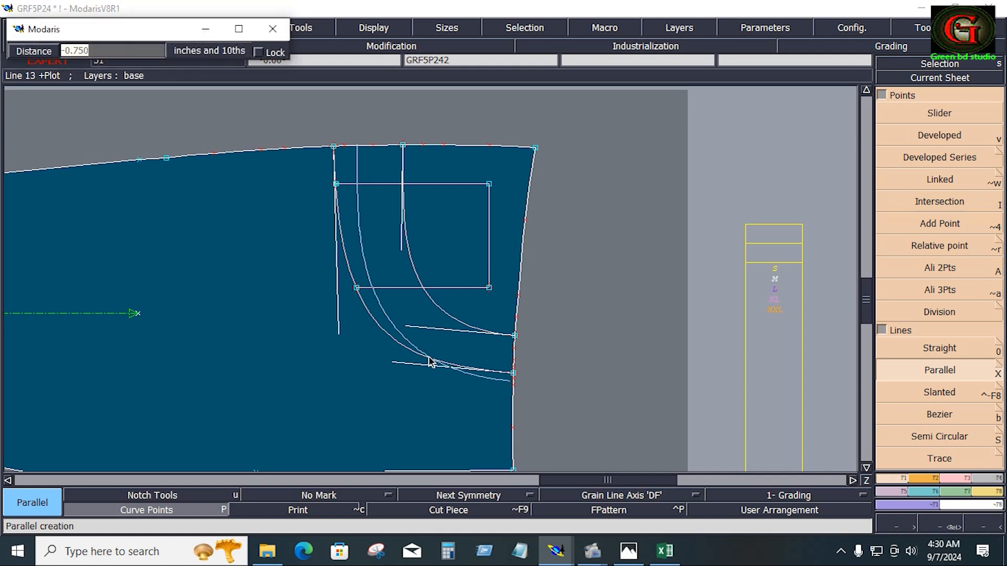
type("-1")
key("Return")
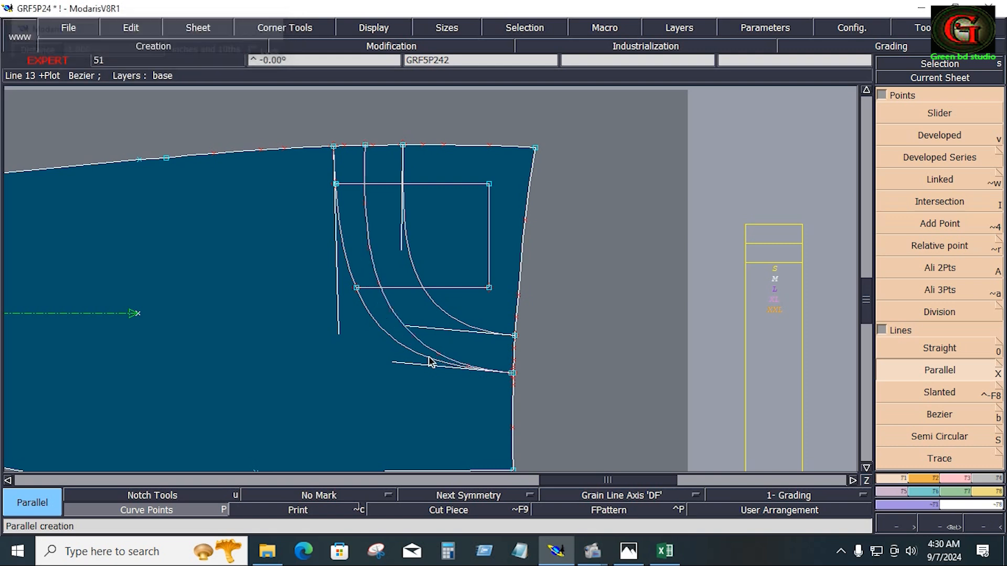
Step: Create a second parallel of the pocket opening curve at a distance of -0.75 inches
left_click(439, 312)
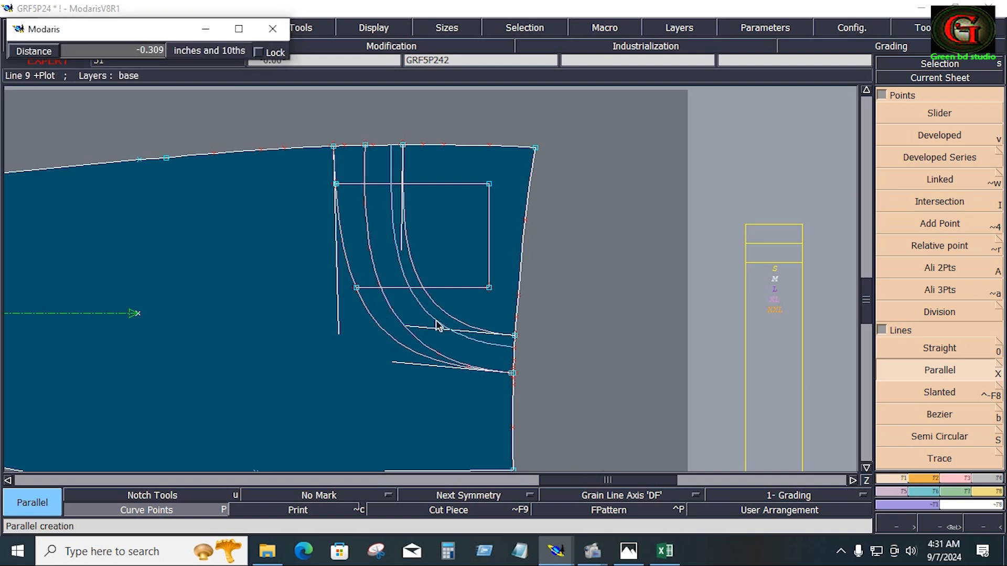
key("Down")
key("Return")
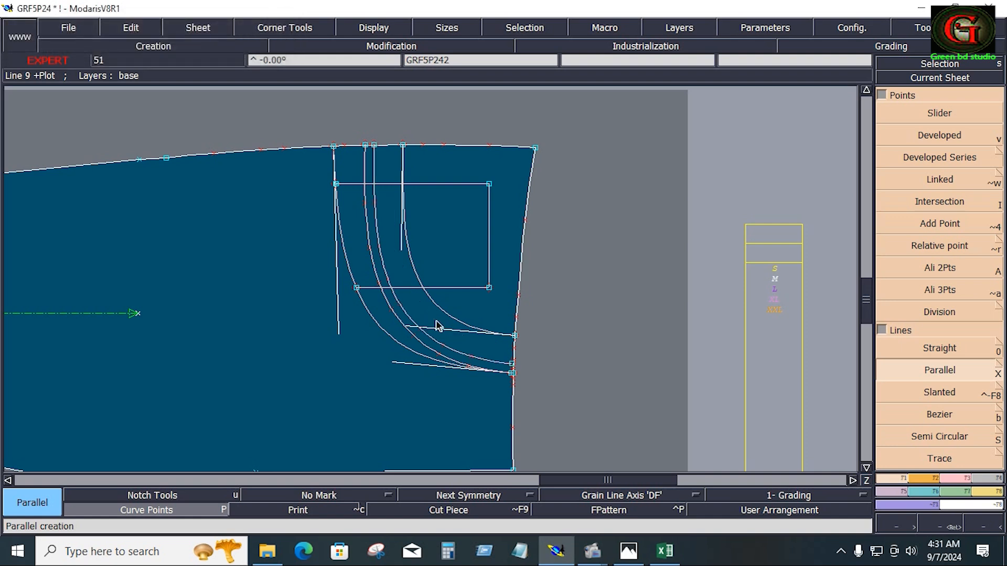
key("Delete")
left_click(390, 308)
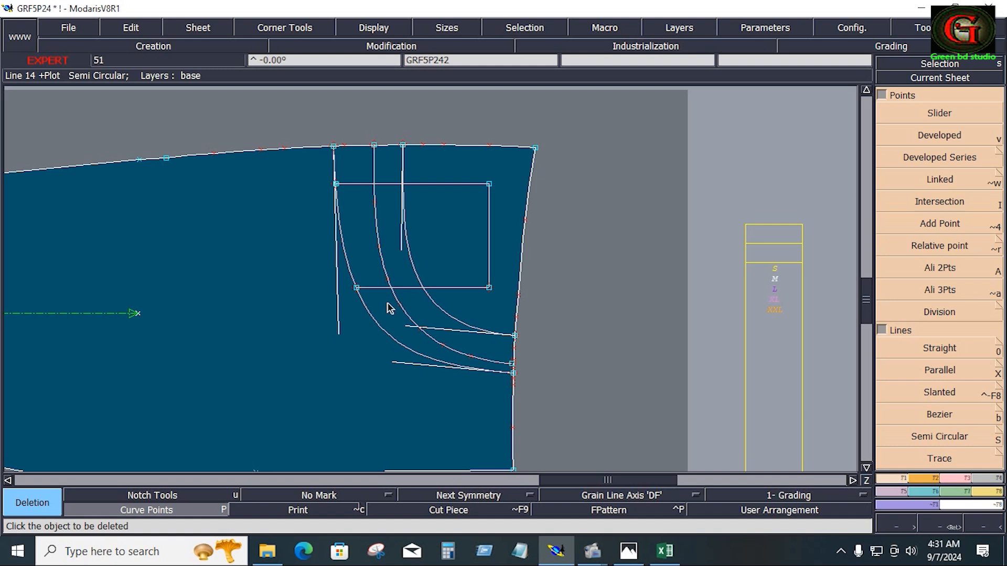
key("ctrl+z")
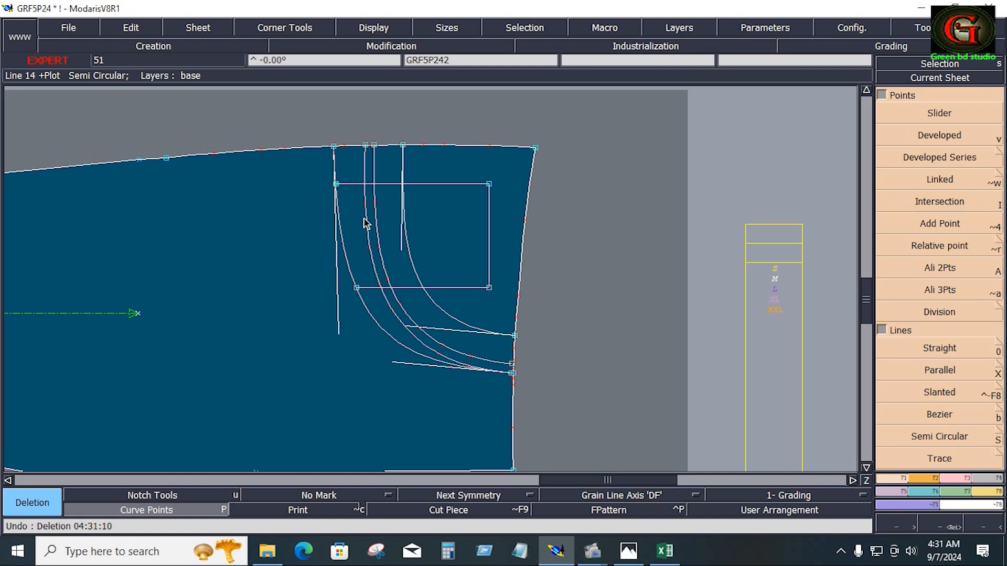
key("Escape")
Step: Move the side-edge end of the 0.75-inch parallel curve onto the end point of the 1-inch parallel
key("z")
left_click_drag(344, 149, 409, 206)
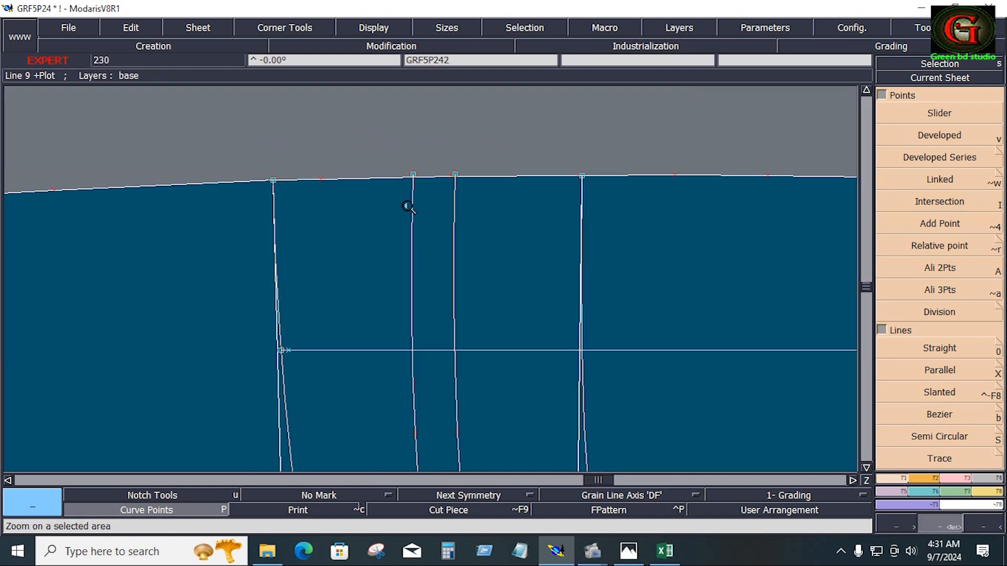
scroll(923, 236, "down", 5)
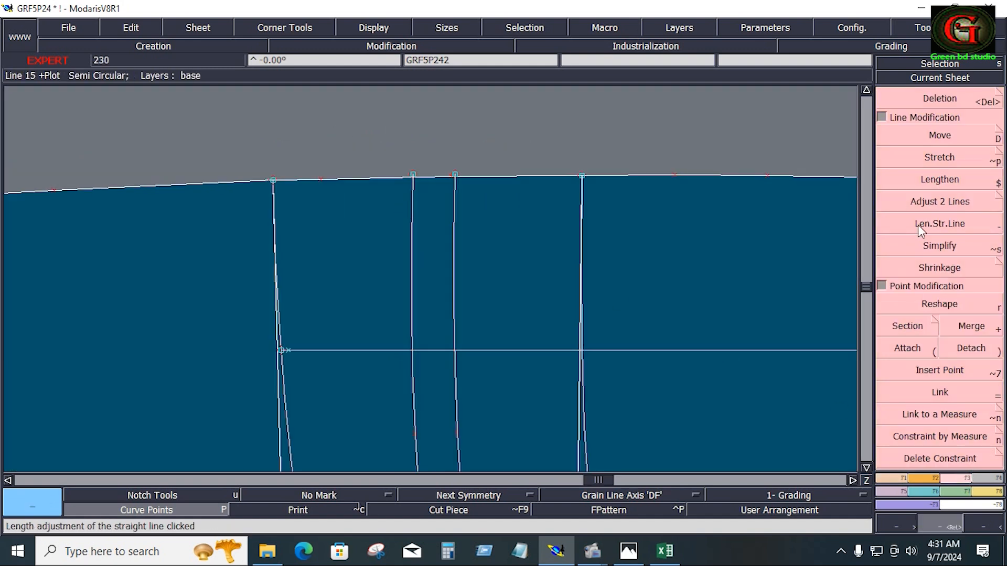
left_click(944, 139)
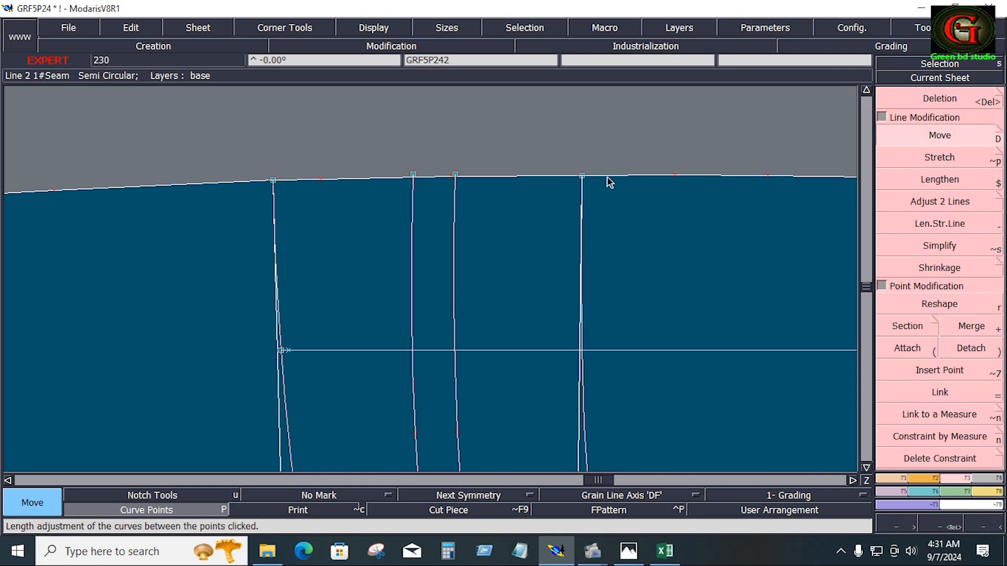
left_click(456, 175)
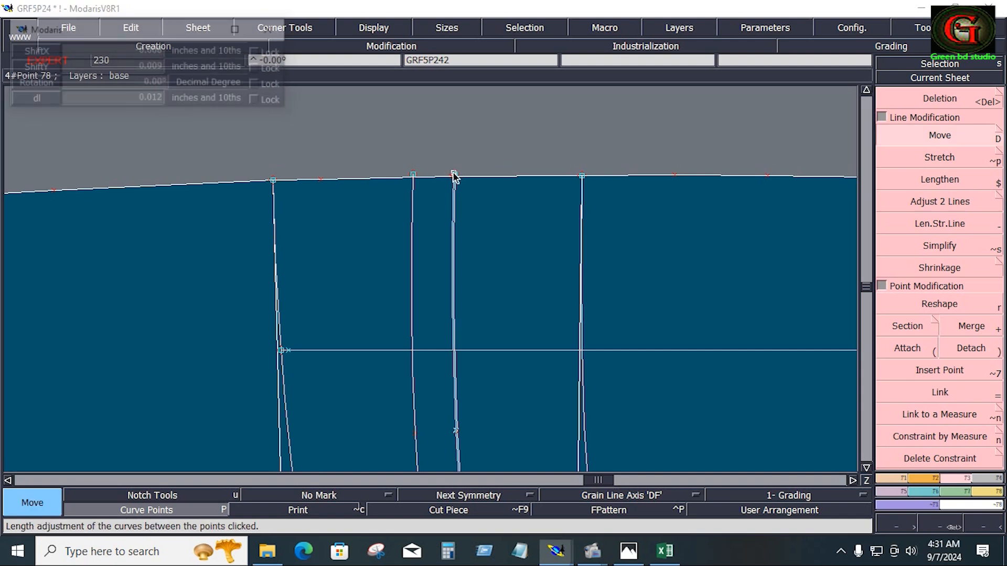
left_click(413, 177)
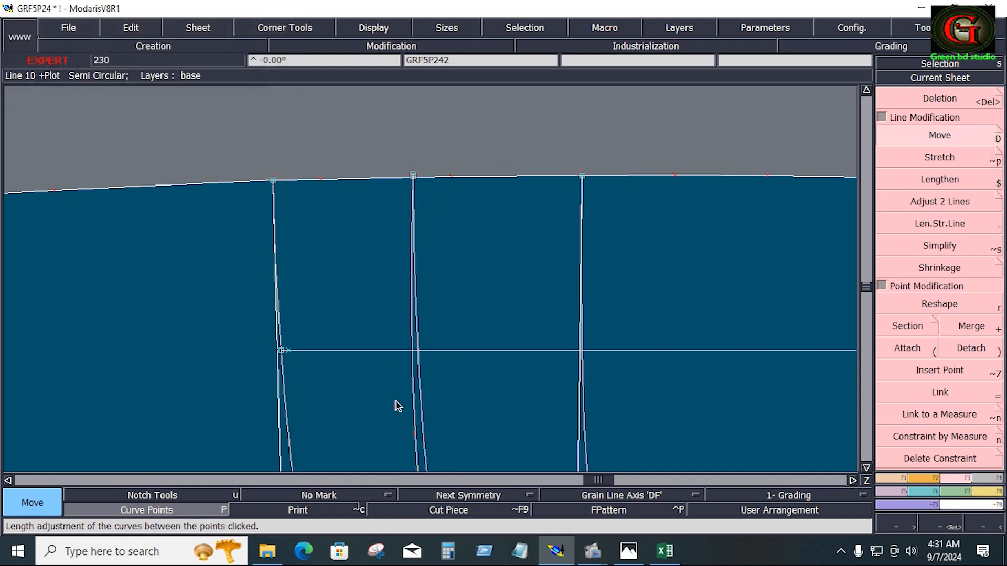
Step: Delete the 1-inch parallel curve, keeping the moved parallel as the only line between the opening and outer curves
key("Delete")
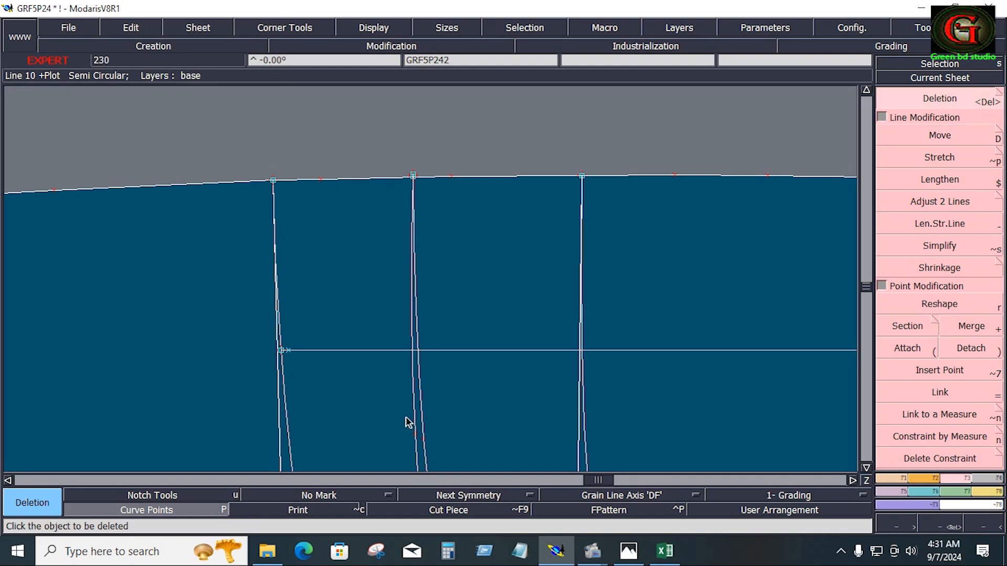
left_click(527, 480)
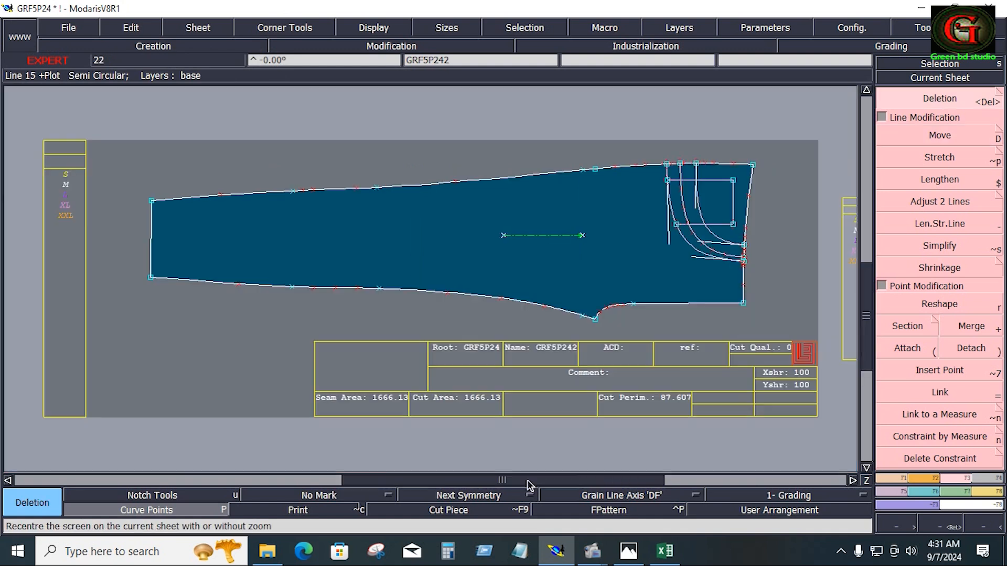
key("z")
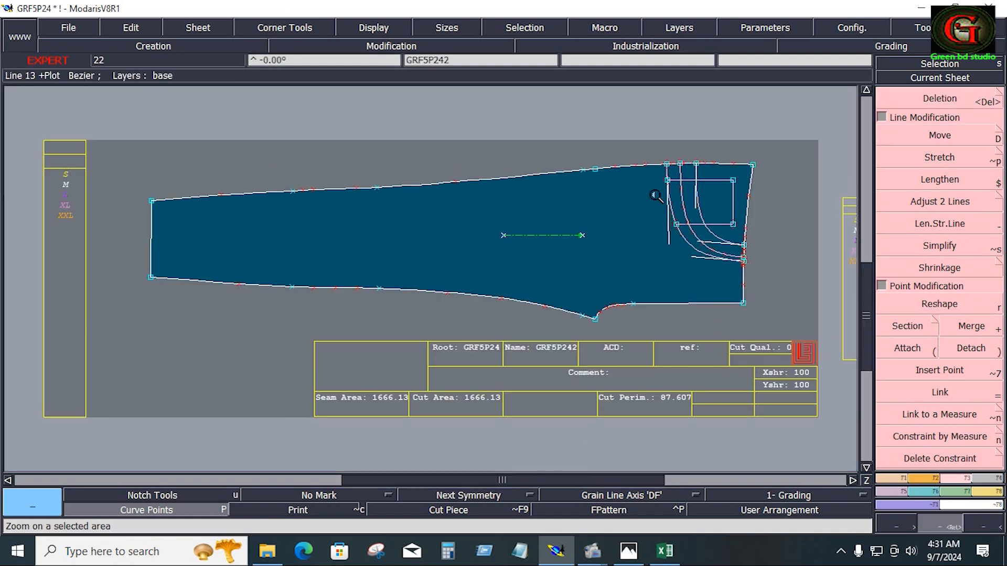
left_click_drag(636, 136, 769, 299)
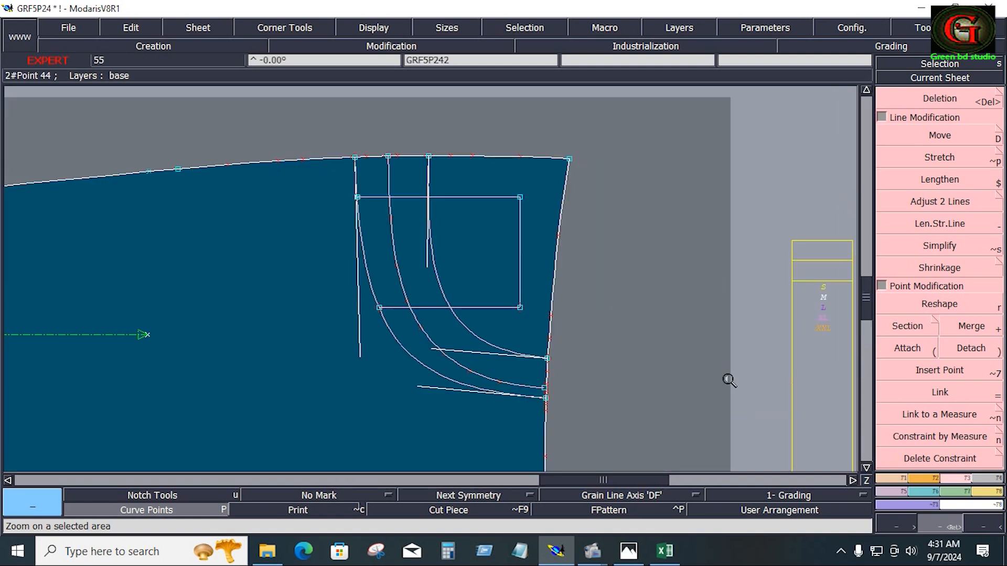
key("Home")
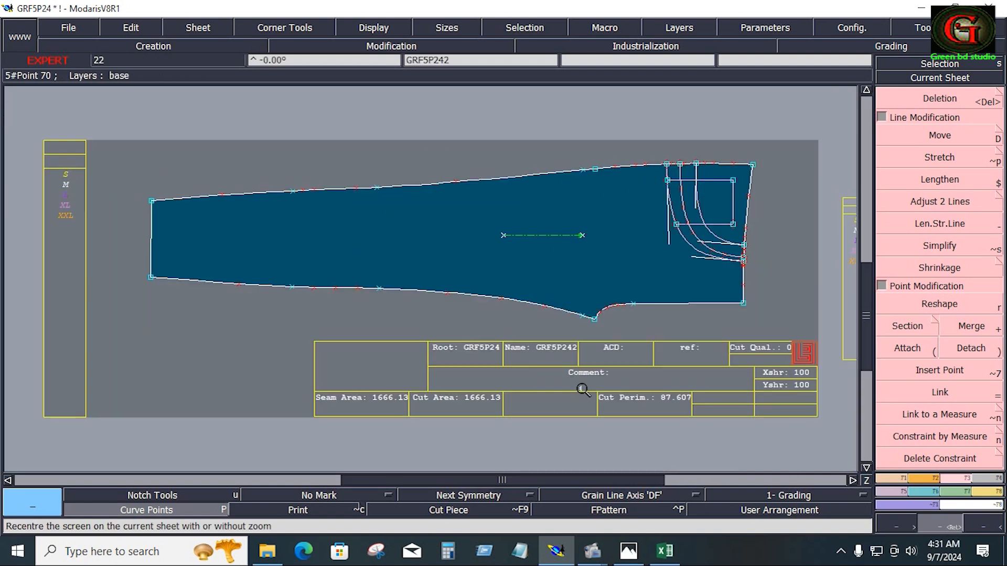
Step: Switch to the Excel measurement chart, fill the pocket rows 22 to 26 with yellow, and select the pocket bag height in E26
key("alt+Tab")
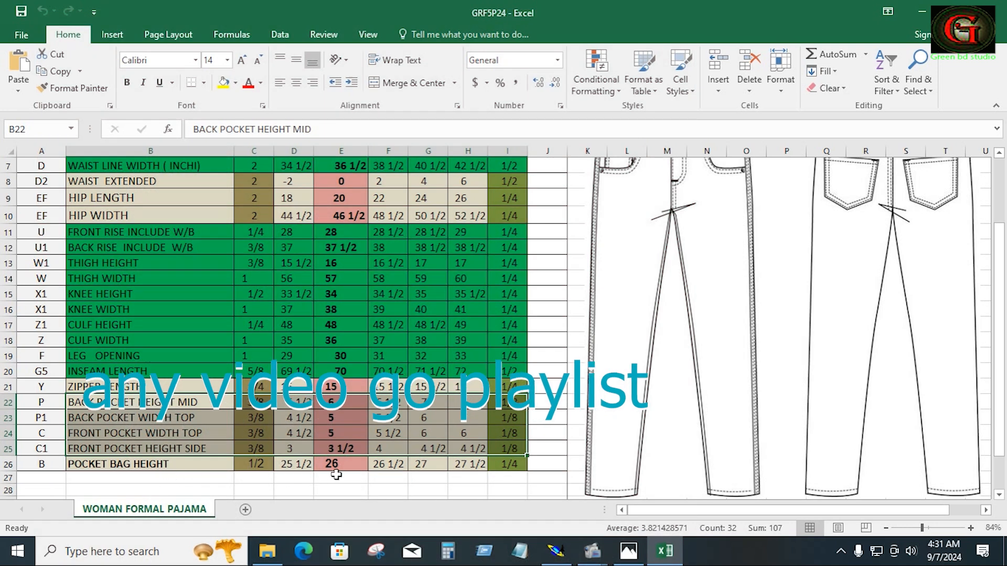
left_click_drag(79, 402, 497, 459)
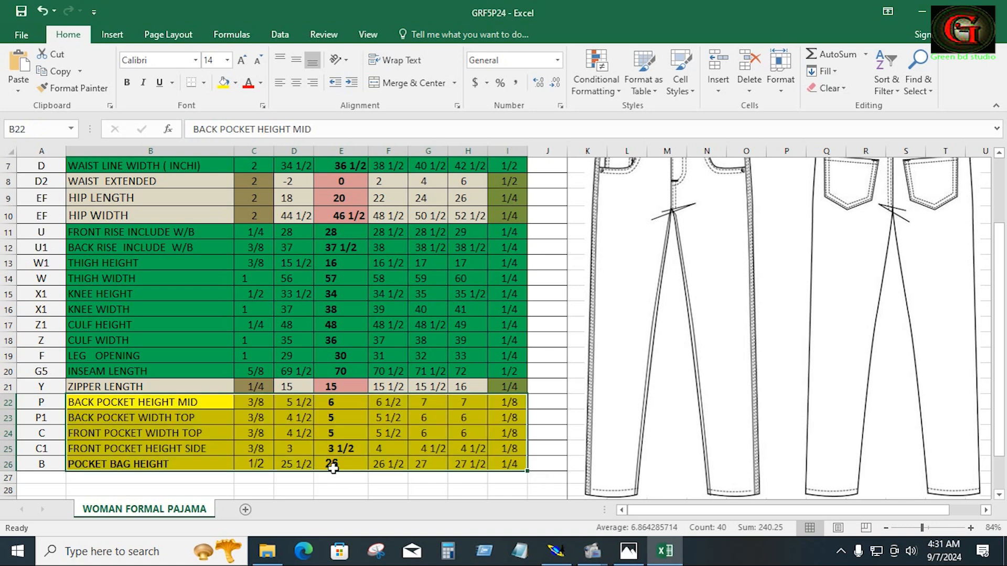
left_click(333, 469)
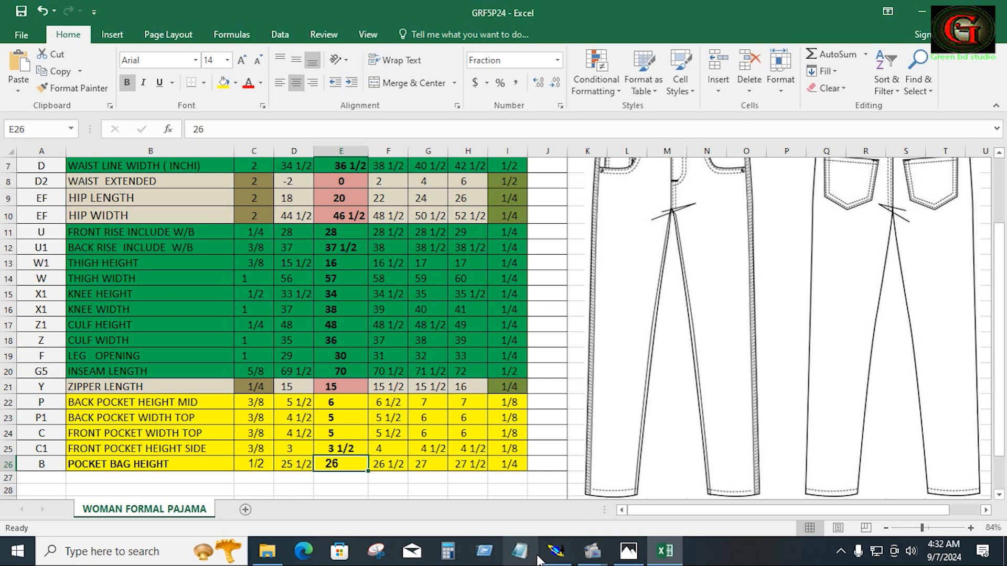
Step: Return to Modaris and set the length unit to cm
left_click(556, 550)
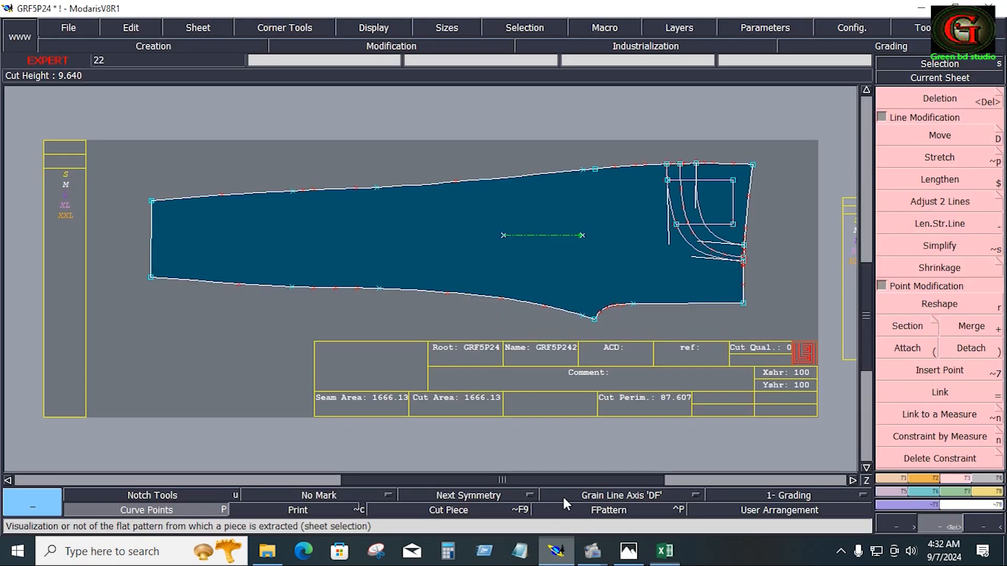
left_click(775, 22)
mouse_move(798, 161)
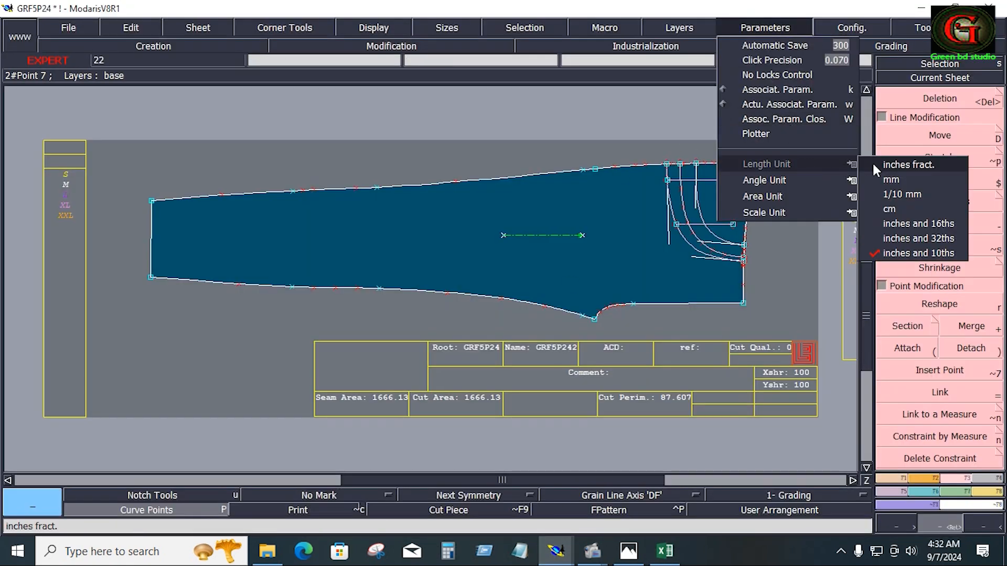
left_click(905, 209)
Step: Draw a horizontal Bezier line 26 cm long from the waist edge towards the leg to mark the pocket bag height
scroll(797, 253, "up", 3)
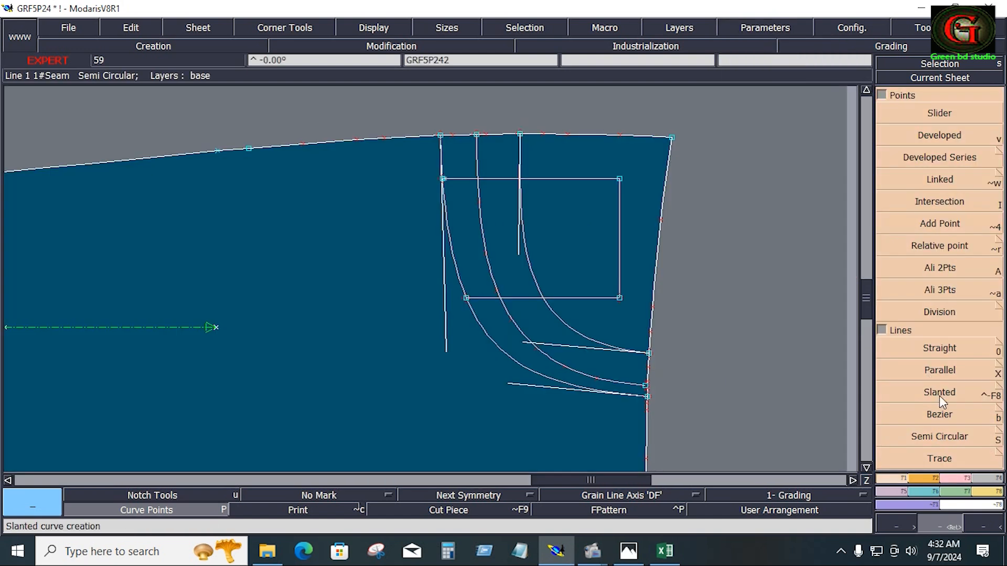
left_click(940, 414)
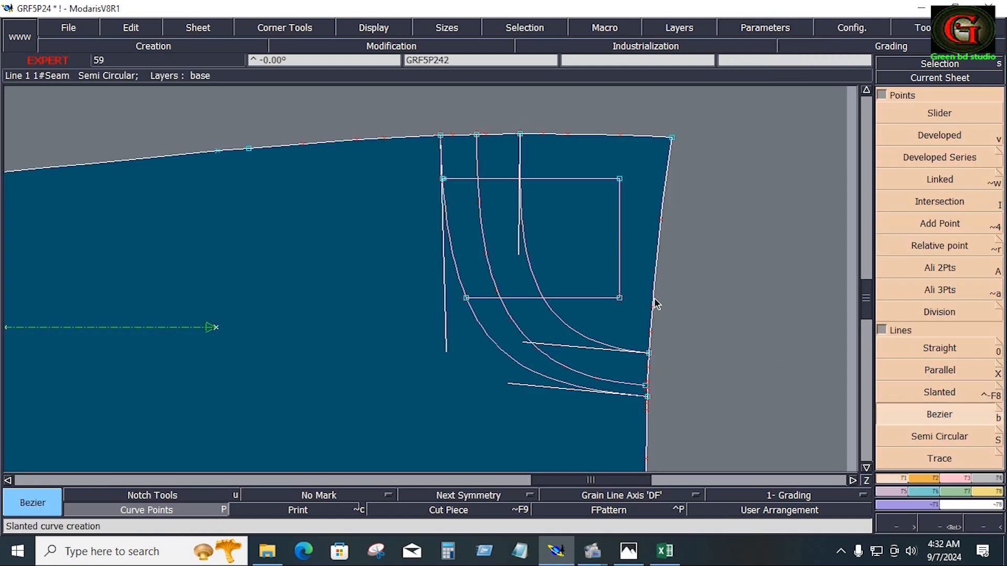
left_click(657, 266)
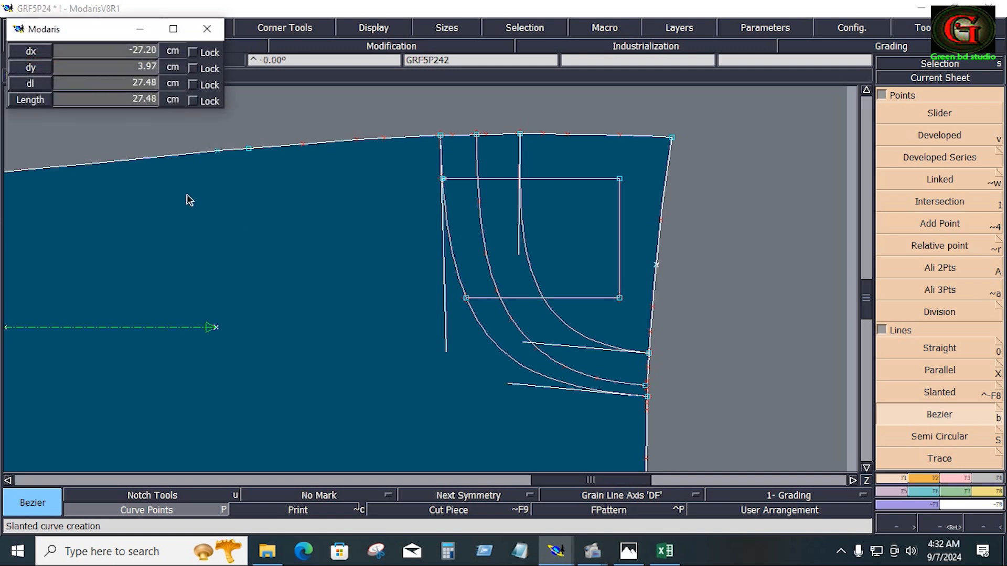
left_click(102, 82)
key("Return")
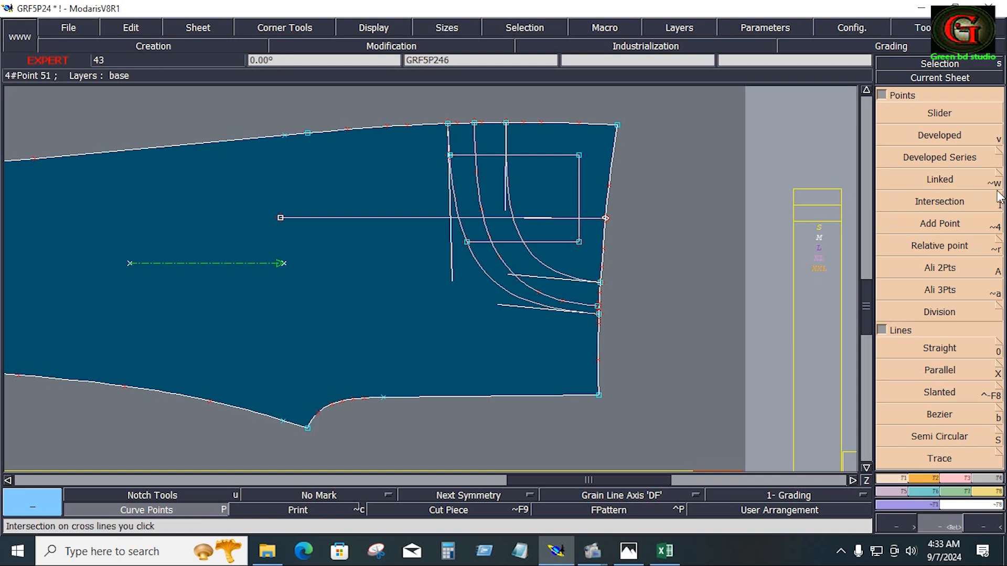
Step: Place a developed point on the horizontal pocket bag line, 3.5 cm in from its leg-side end
left_click(952, 138)
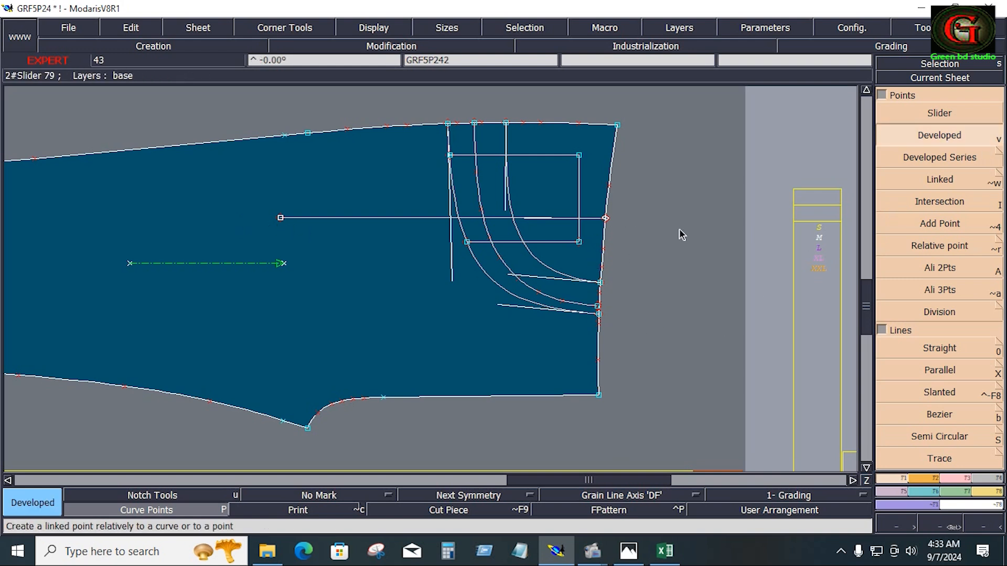
left_click(281, 218)
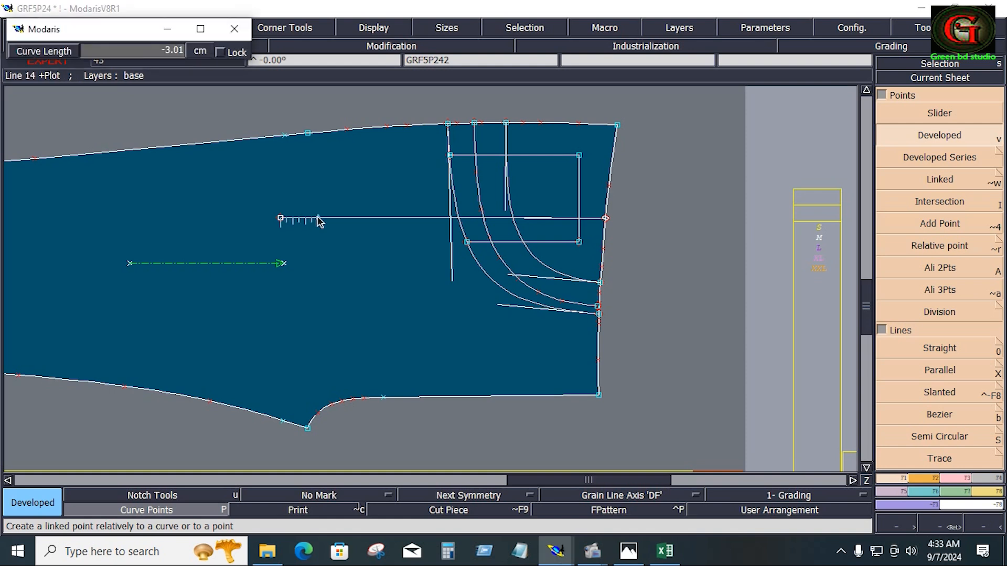
type("-3.5")
key("Return")
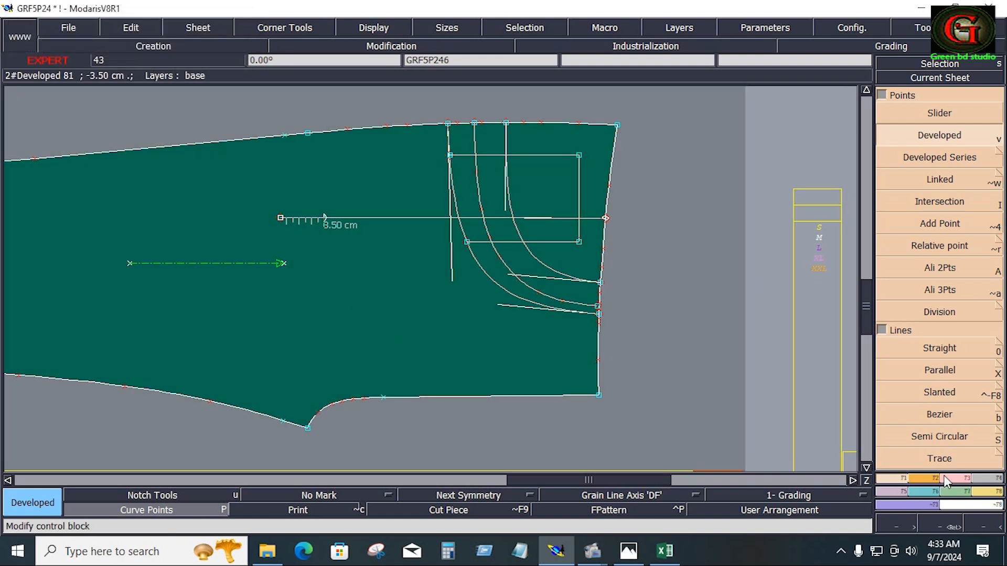
Step: Split the pocket bag line at the developed point and delete the leftover segment on the leg side
left_click(950, 480)
left_click(944, 374)
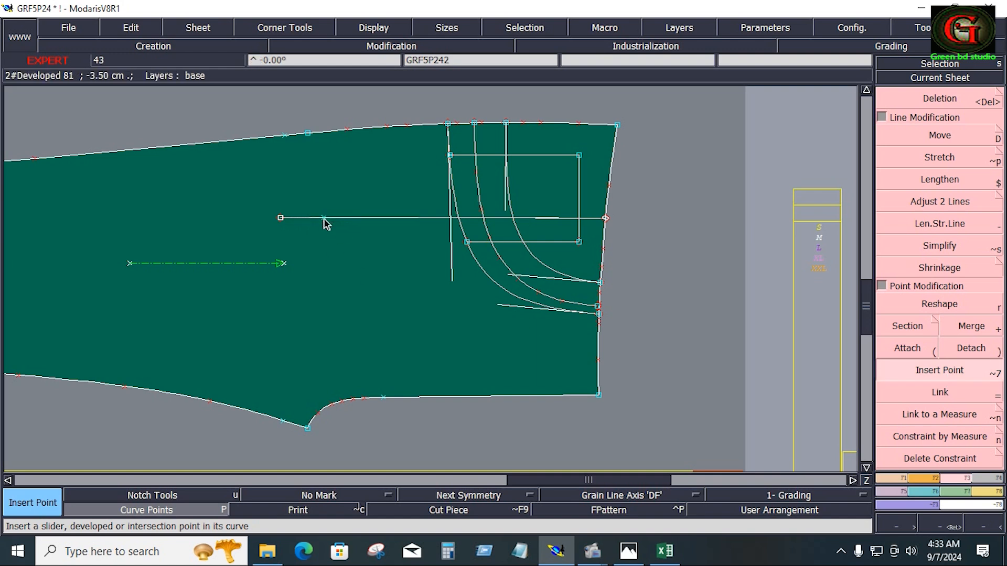
left_click(907, 326)
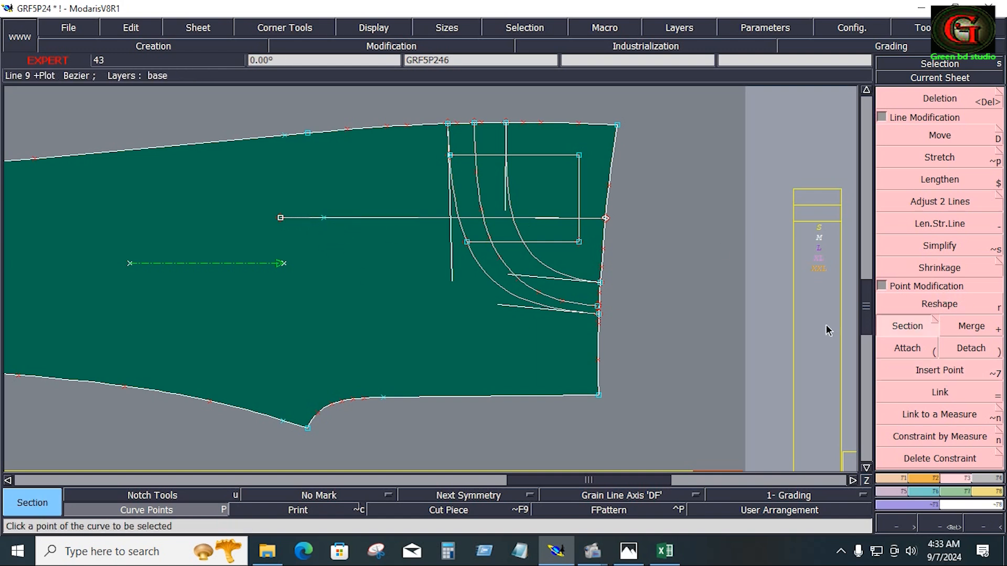
left_click(325, 218)
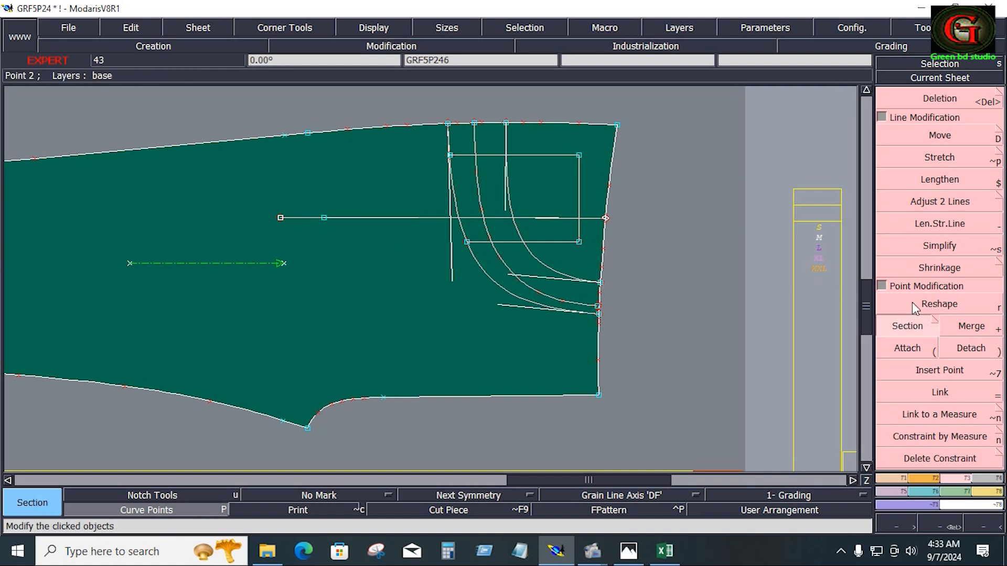
key("Delete")
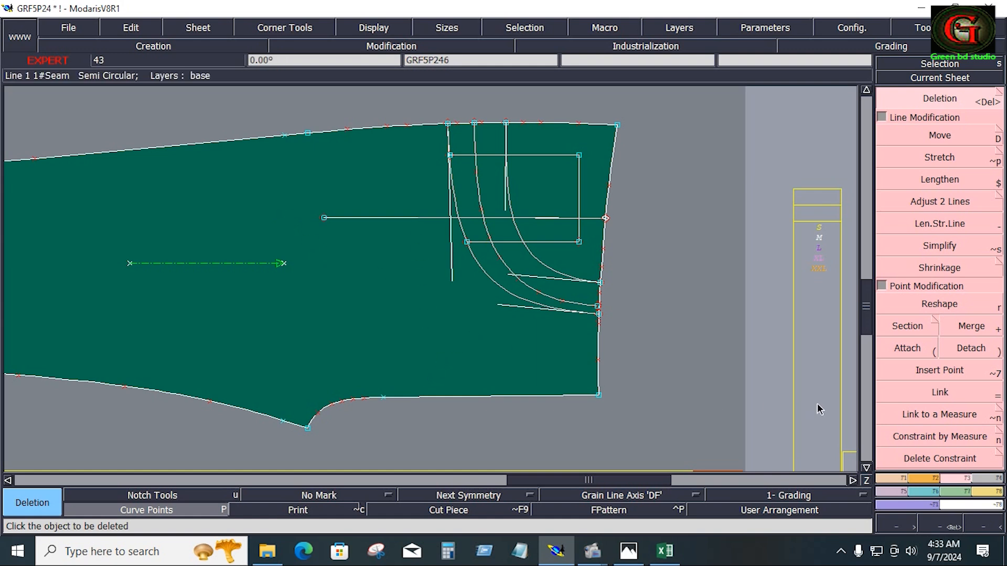
Step: Place developed points on the side seam beyond the pocket curves and on the waist edge 2 cm past the outer pocket curve
key("v")
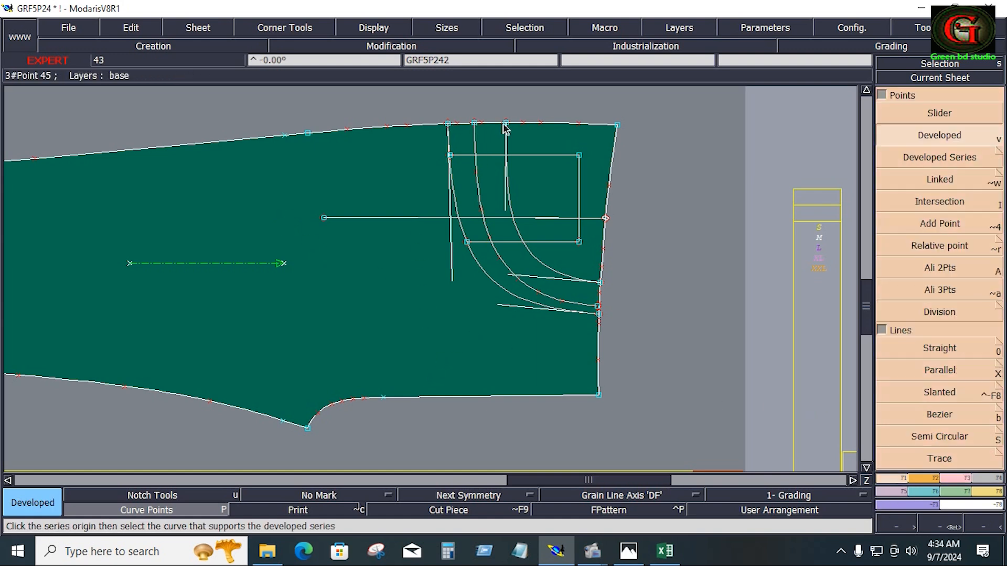
left_click(445, 135)
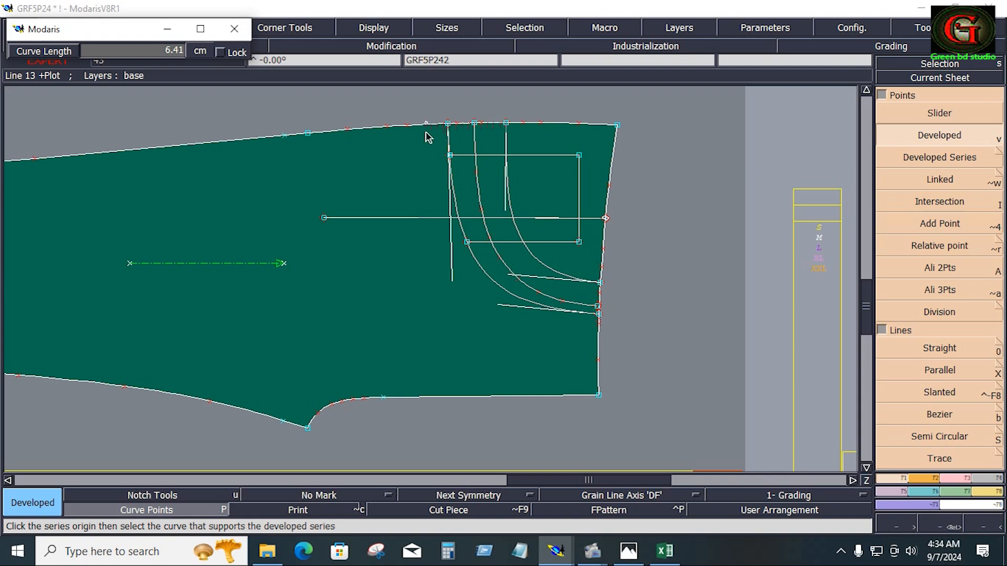
left_click(380, 151)
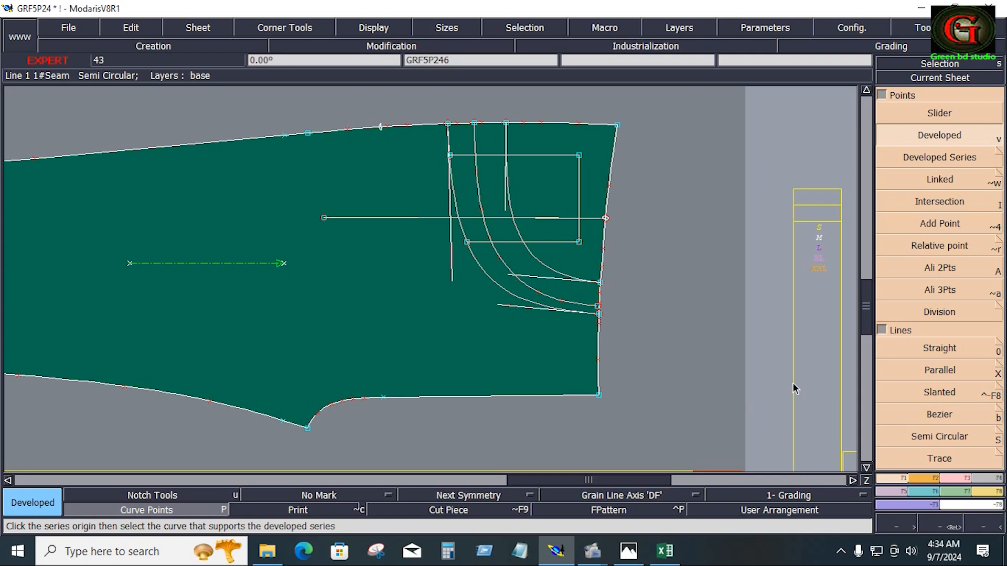
left_click(599, 316)
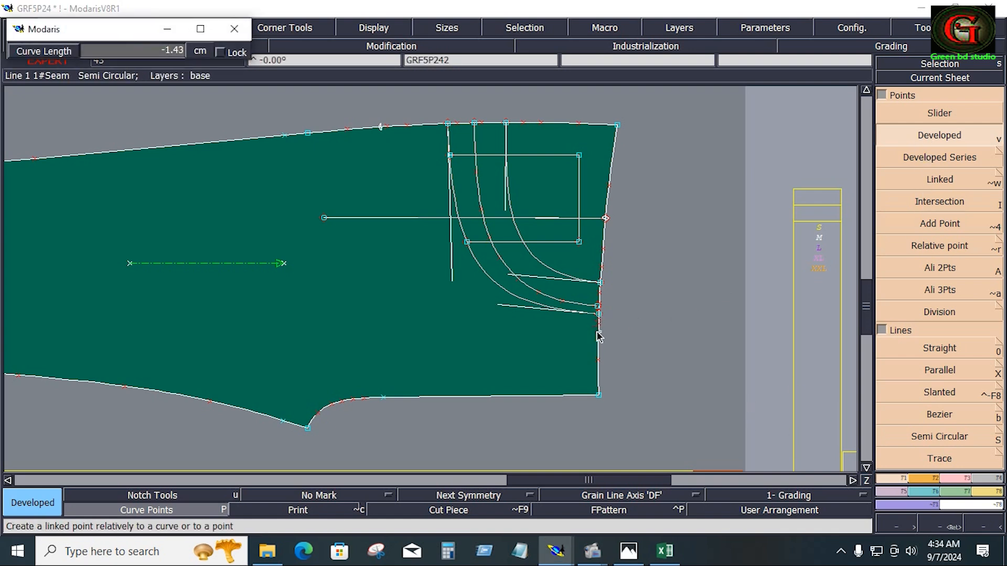
left_click(599, 338)
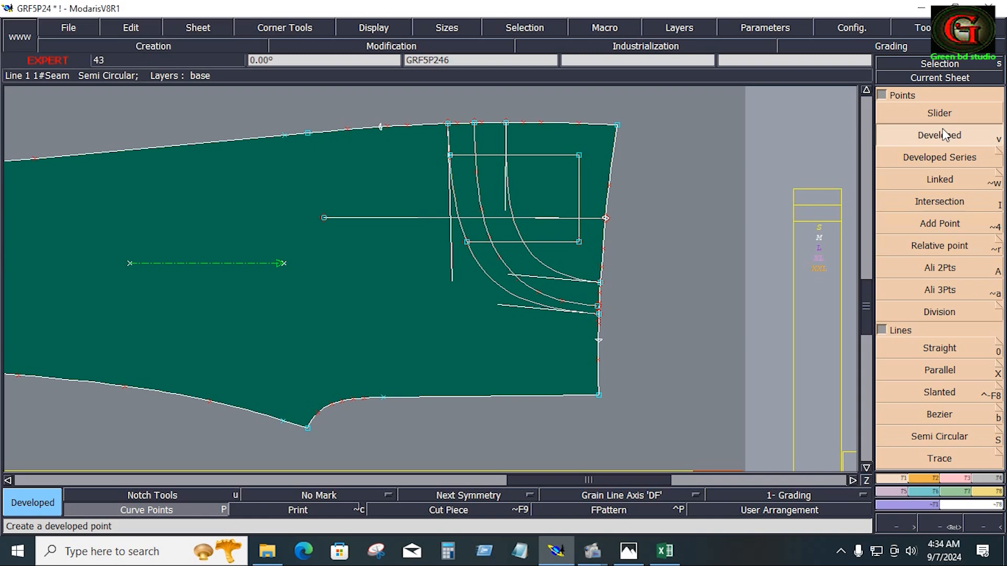
Step: Place a developed point on the waist edge 3.25 cm from the centre front corner
left_click(600, 399)
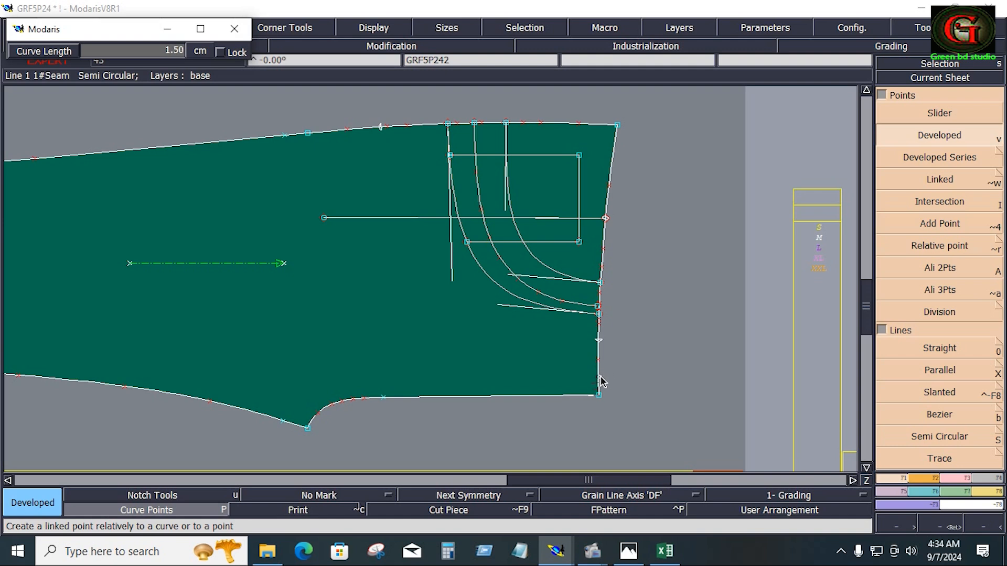
type("-2.00")
type("3")
type(".25")
key("Return")
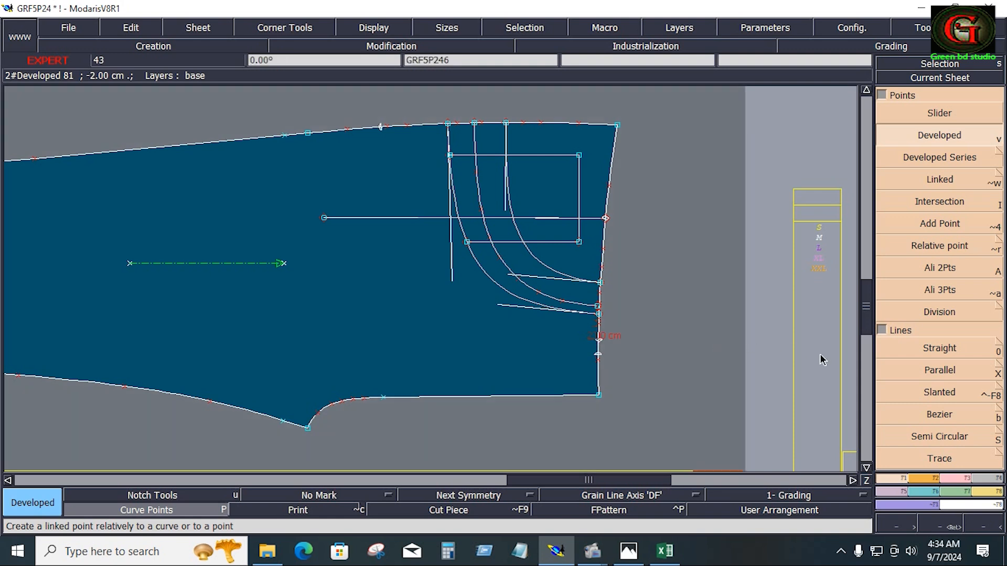
Step: Draw a second horizontal Bezier line towards the leg from the waist point 2 cm past the outer pocket curve
key("b")
left_click(599, 338)
left_click(321, 318)
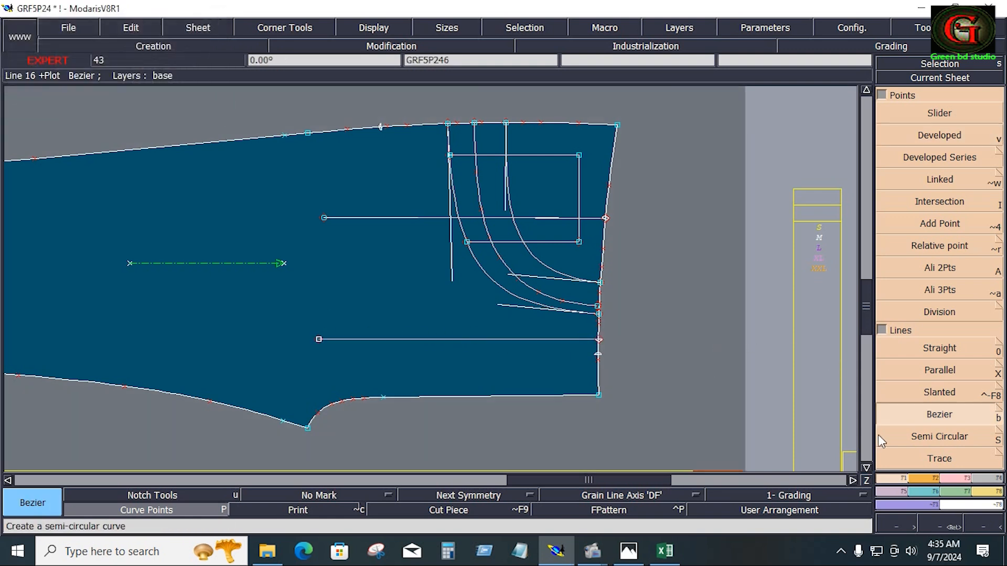
left_click(951, 298)
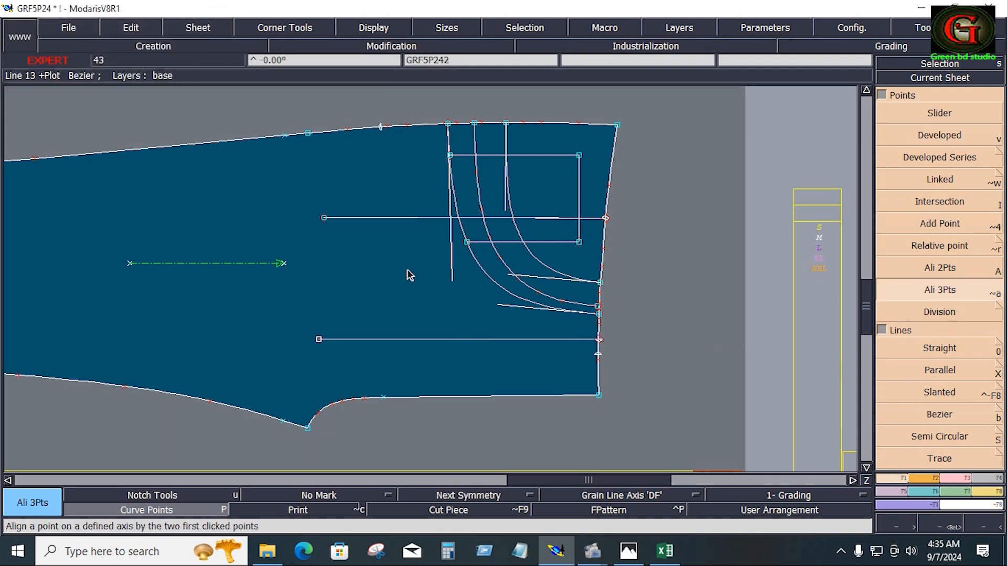
left_click(324, 217)
left_click(318, 341)
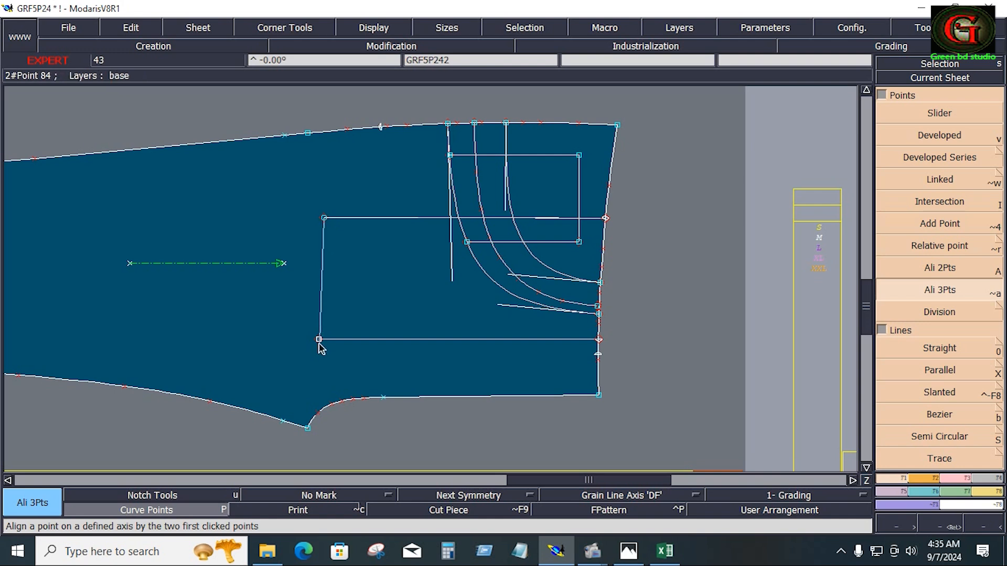
Step: Align the leg-side end of the second horizontal line with the end of the first using two-point alignment
key("shift+a")
left_click(323, 218)
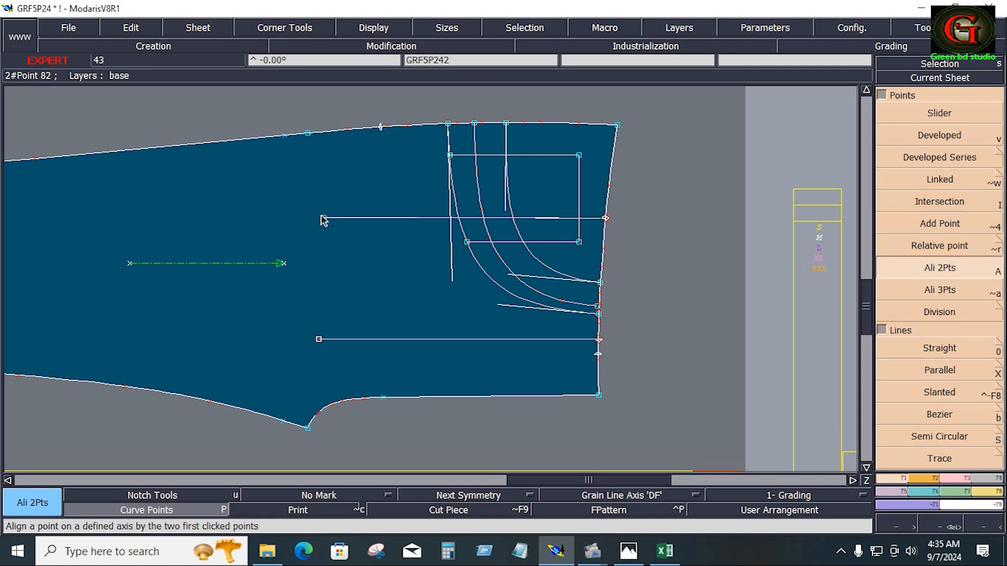
left_click(320, 339)
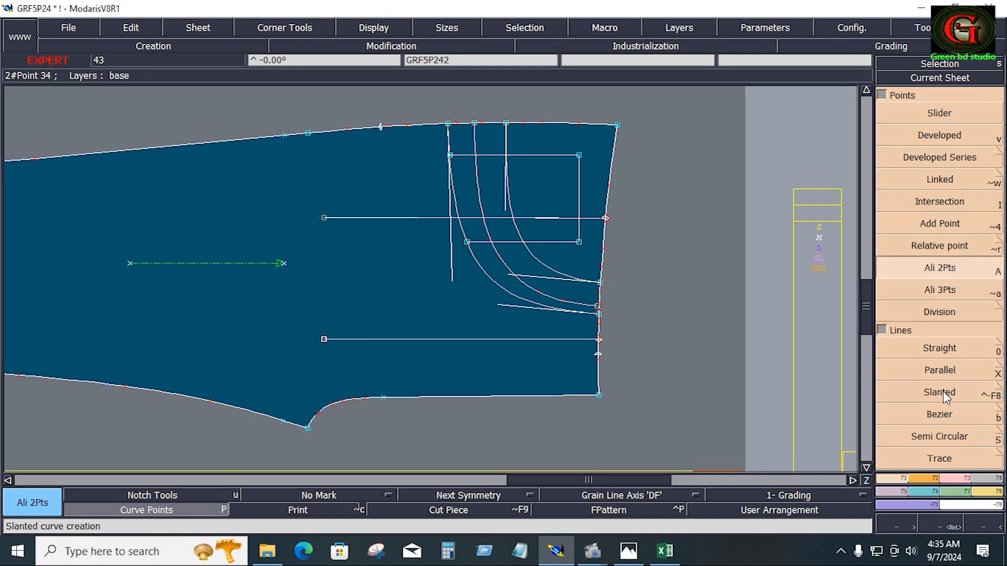
Step: Draw the pocket bag's bottom Bezier curve through the ends of both horizontal lines to the side seam point
left_click(940, 416)
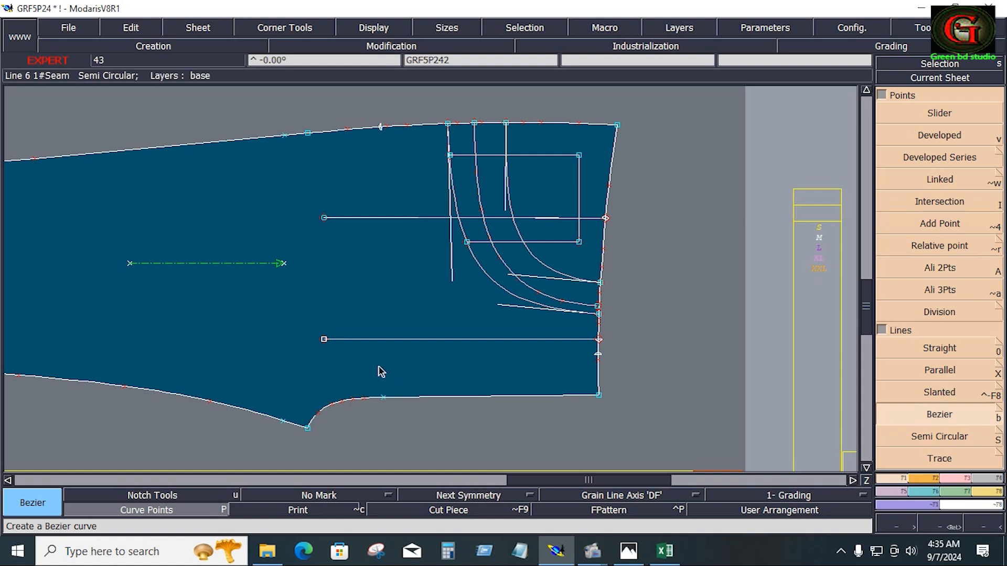
left_click(324, 340)
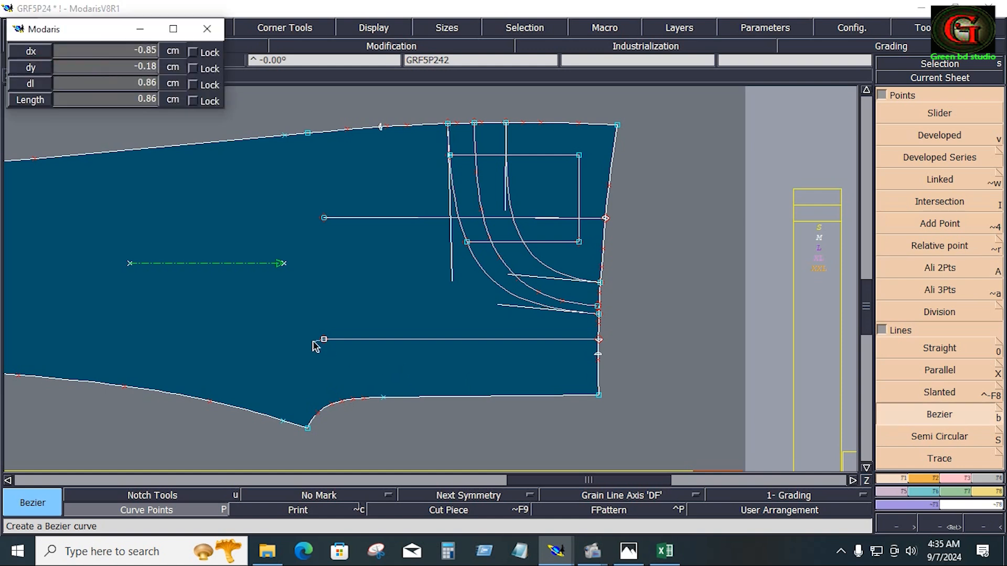
left_click(323, 218)
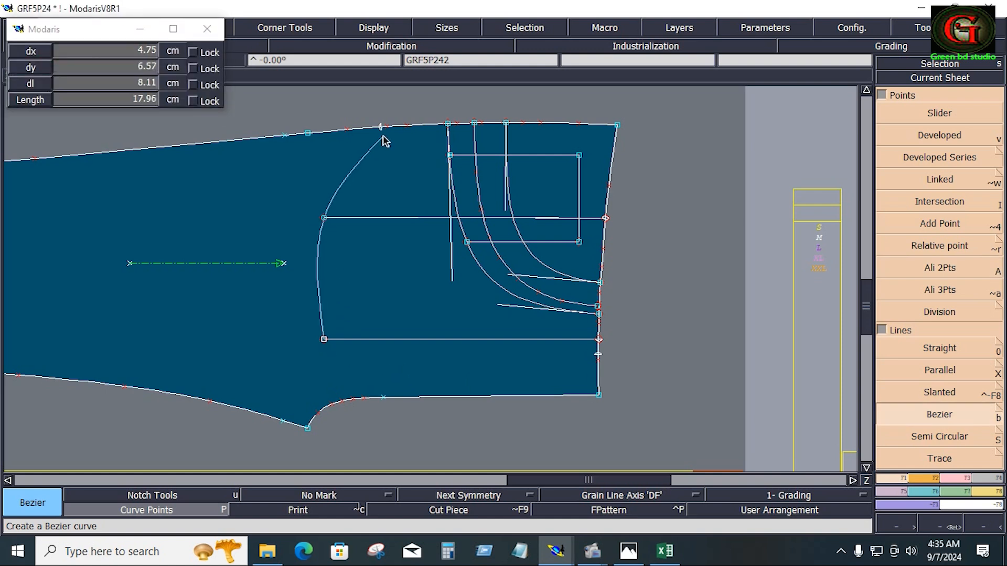
right_click(381, 127)
Step: Reshape the pocket bag's bottom curve with an inward bend near the side seam, and nudge its points at both horizontal line ends
key("r")
left_click(358, 155)
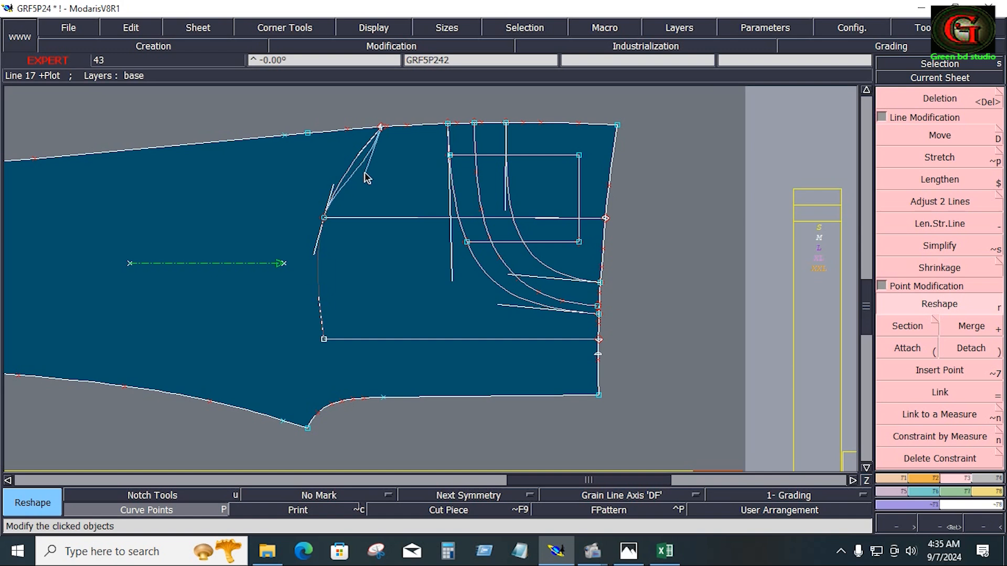
left_click(367, 171)
left_click(325, 219)
left_click(330, 220)
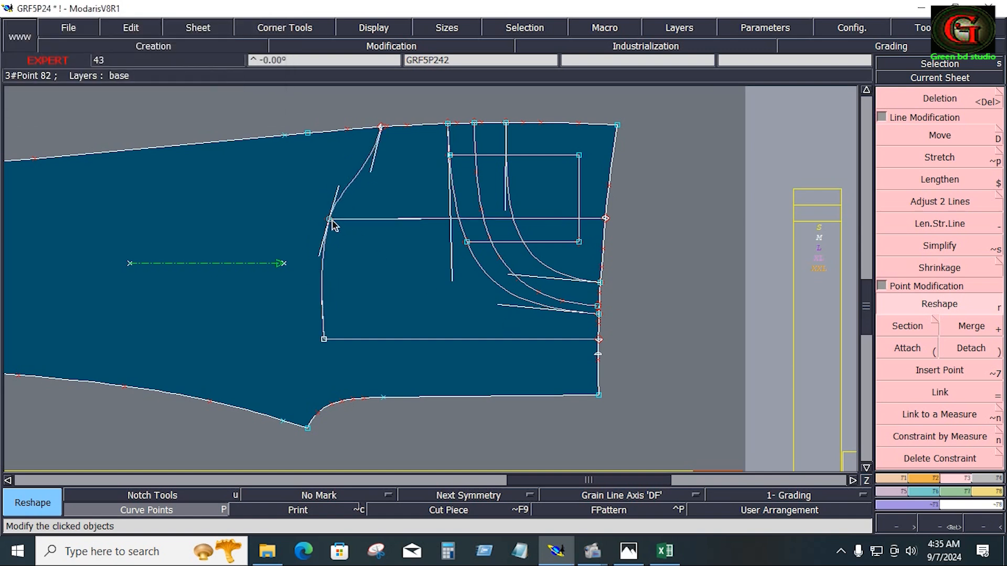
left_click(331, 221)
left_click(335, 222)
left_click(323, 338)
left_click(320, 339)
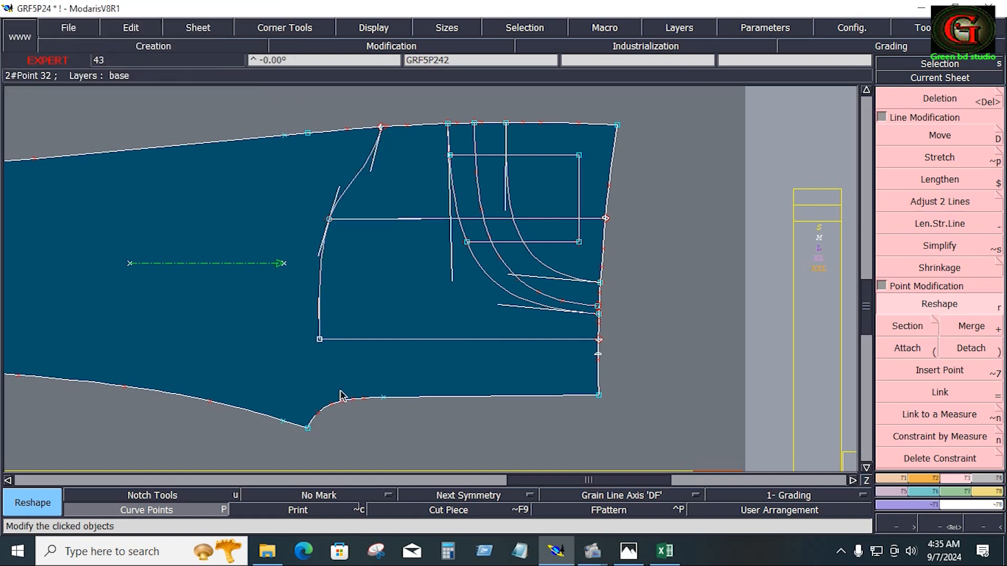
left_click(332, 221)
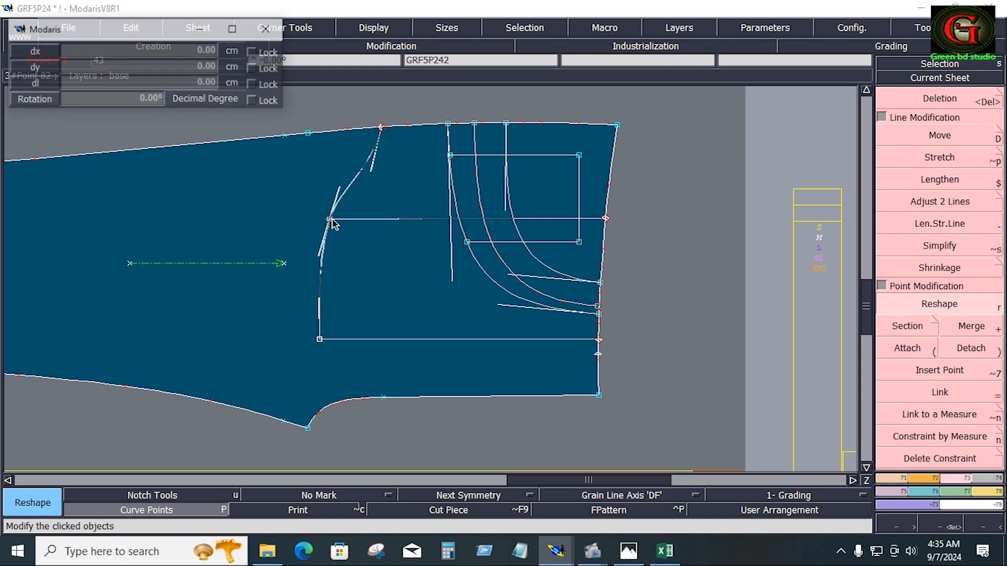
left_click(335, 222)
Step: Insert the developed point into the side seam where the bag curve ends, and delete the first horizontal construction line
left_click(926, 369)
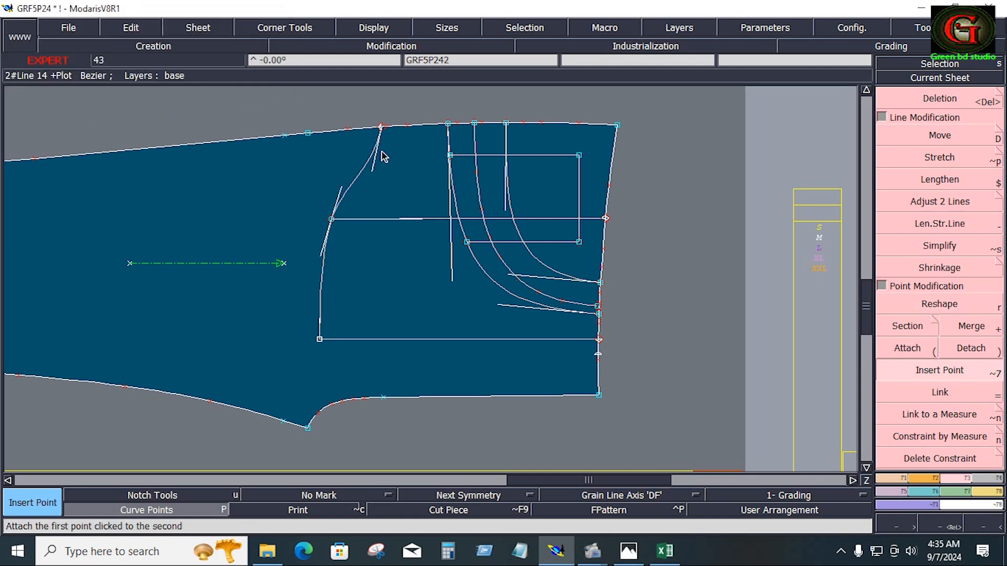
left_click(380, 129)
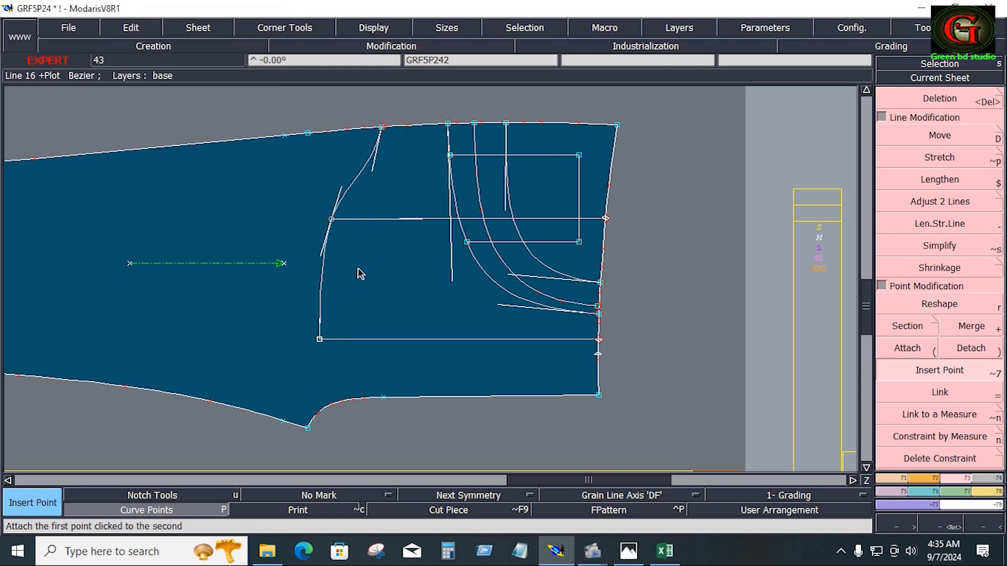
key("Delete")
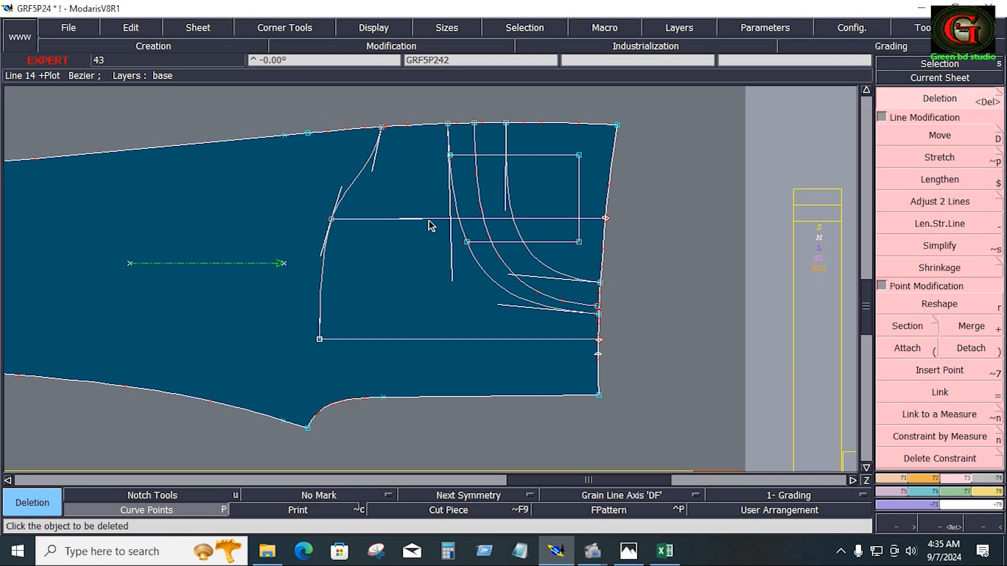
left_click(427, 220)
Step: Switch to the Excel measurement chart and fill the zipper length row 21 with yellow
key("z")
left_click_drag(590, 266, 760, 328)
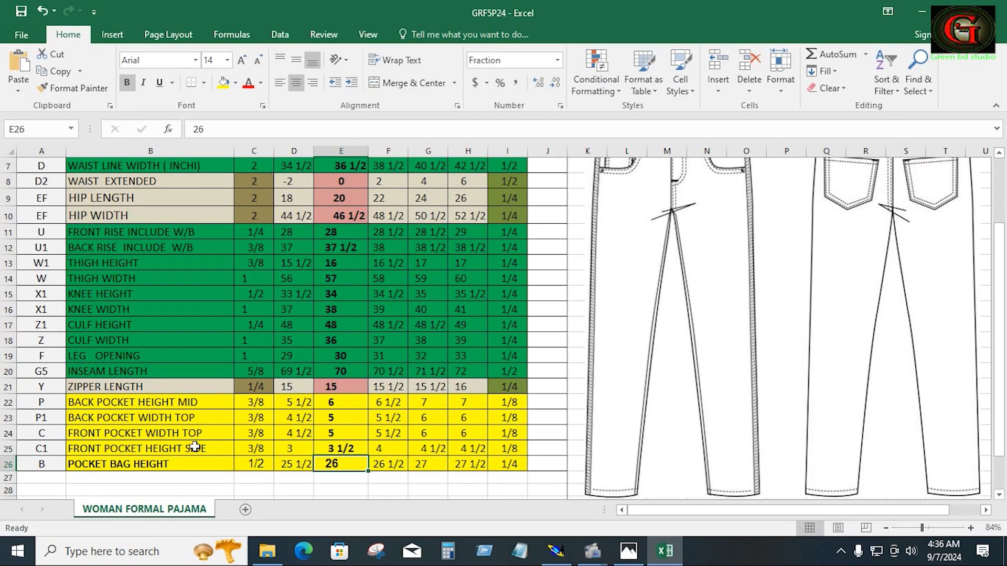
left_click_drag(77, 386, 517, 386)
right_click(546, 309)
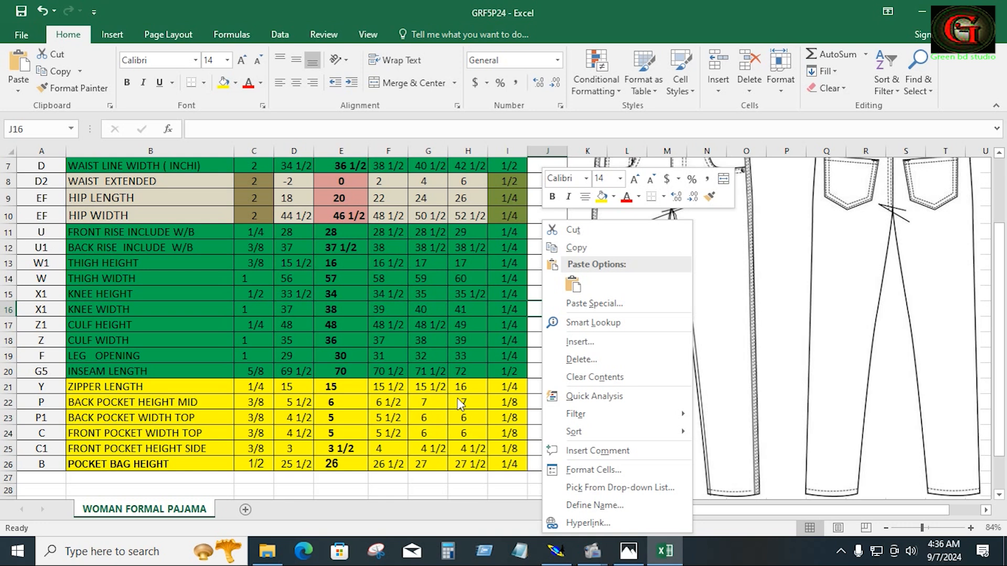
Step: Return to Modaris and place a developed point on the centre front edge, 16.51 cm from the waist corner
left_click(556, 551)
key("v")
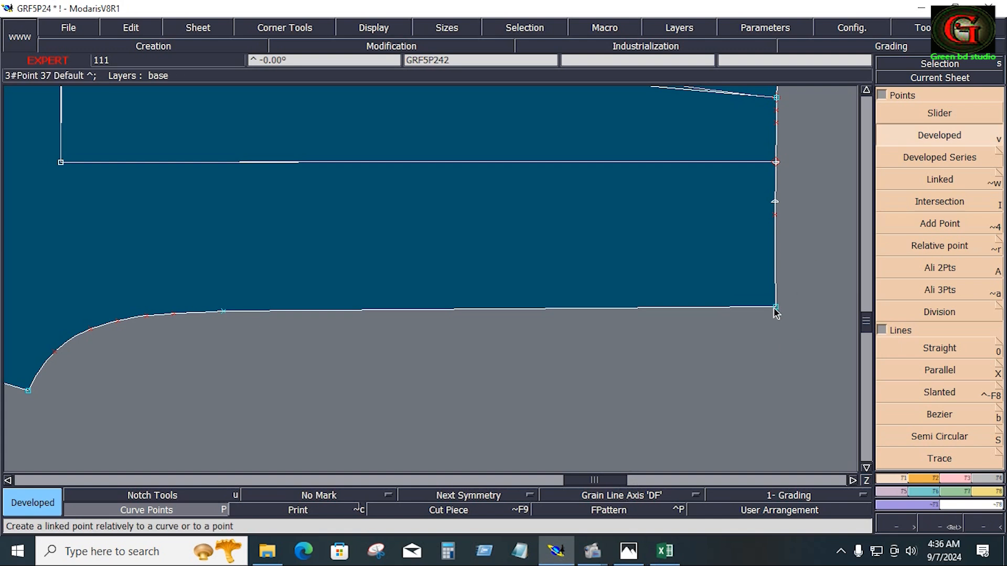
left_click(775, 309)
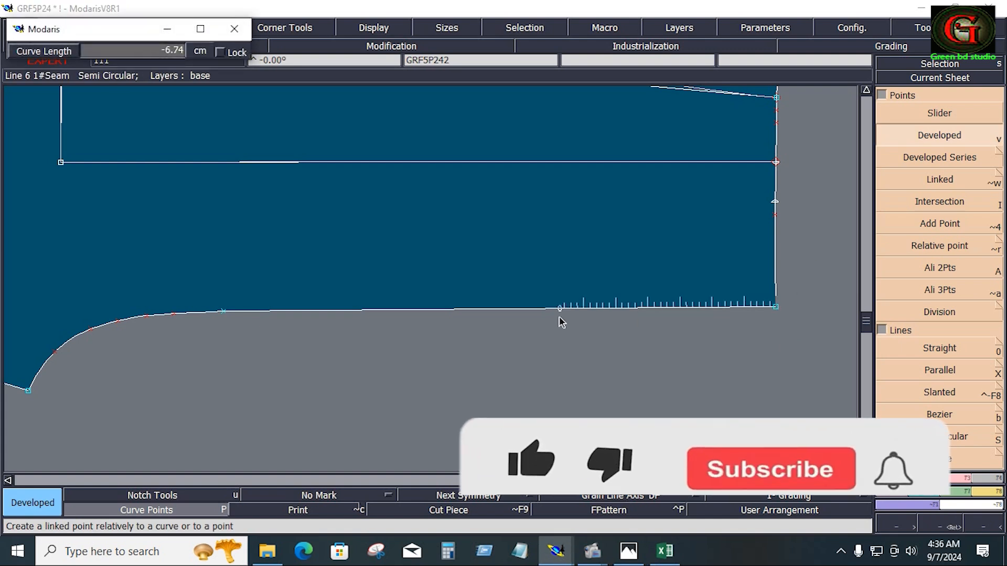
type("-1")
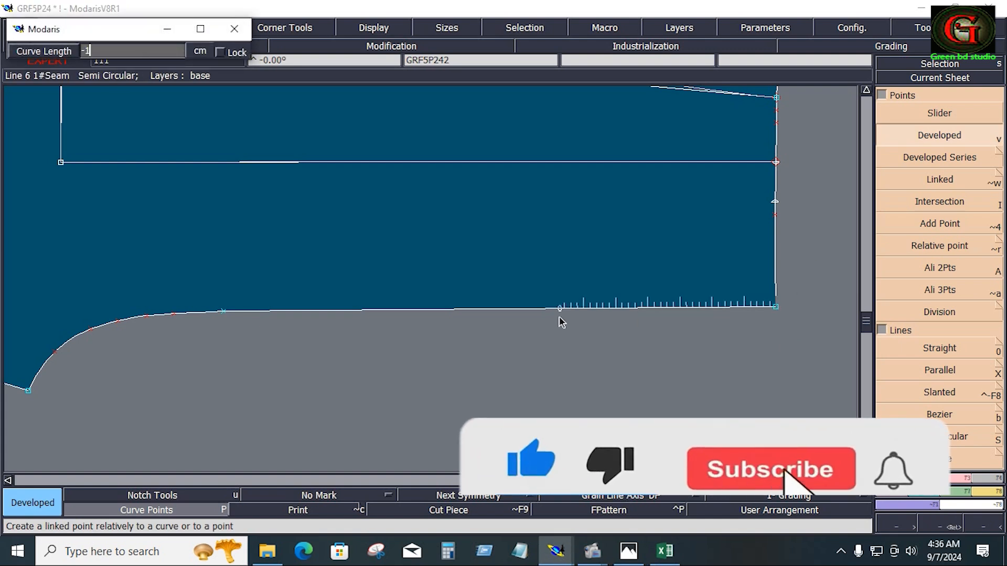
type("6.51")
key("Return")
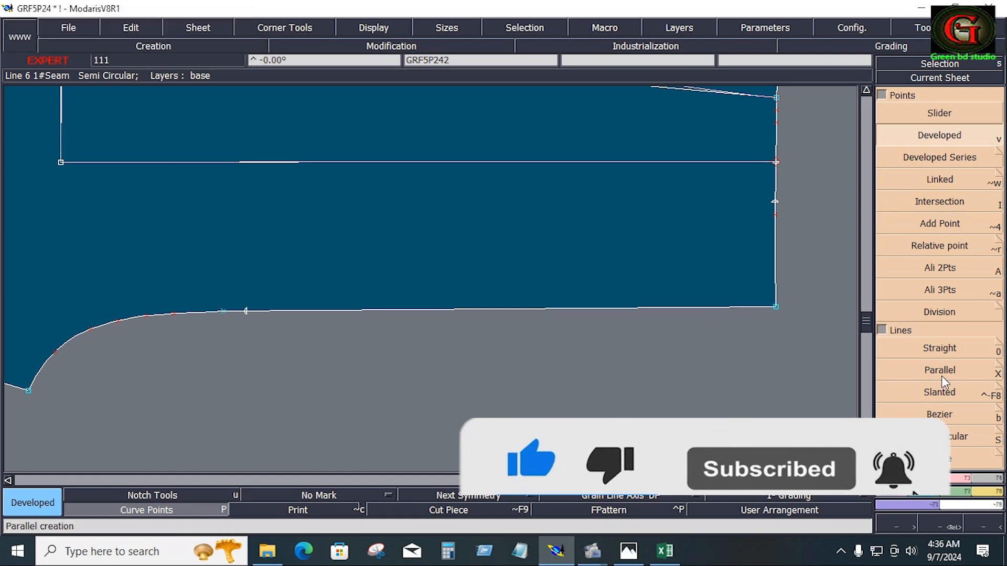
Step: Create a parallel line inside the trouser front at -3.25 cm from the centre front edge
left_click(940, 370)
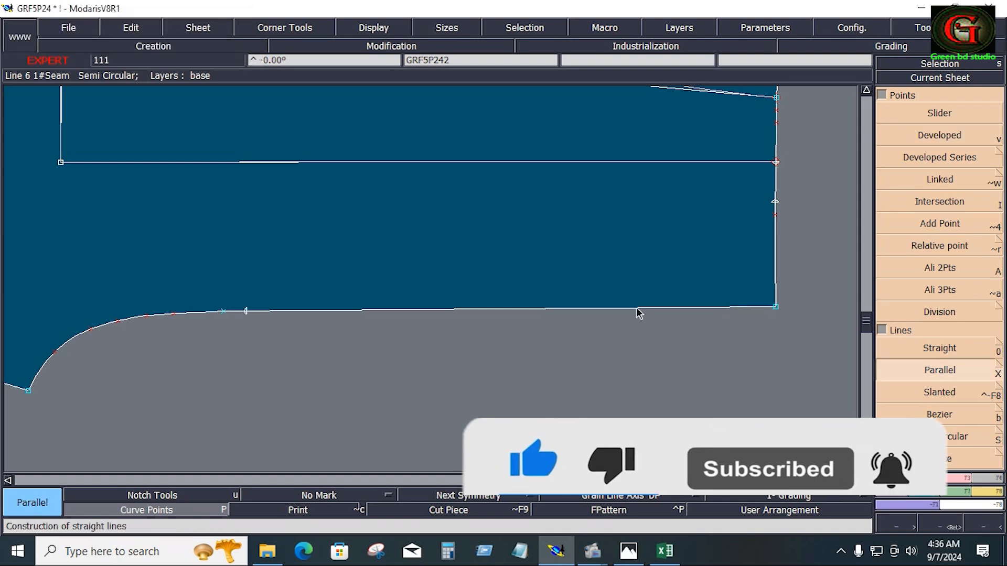
left_click(587, 311)
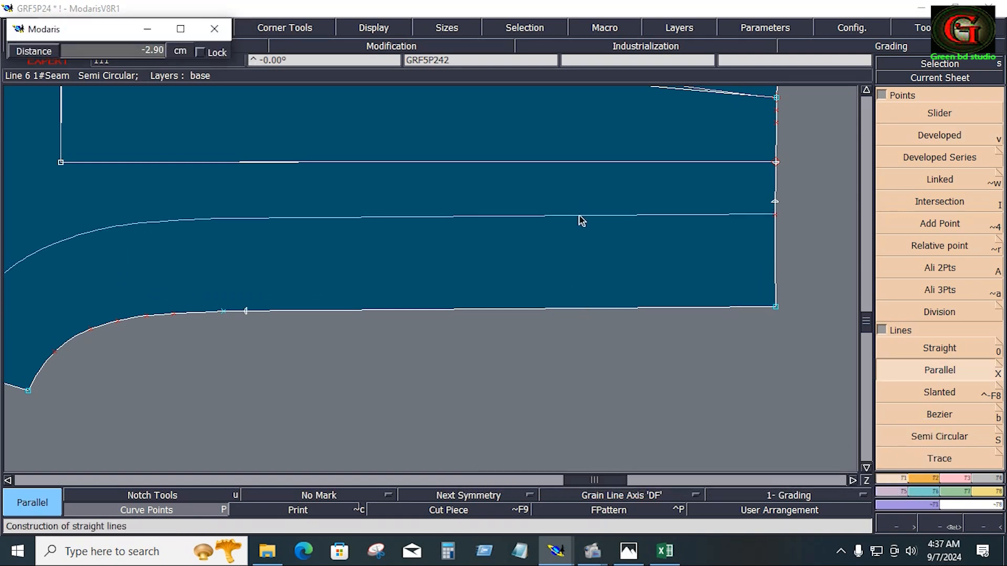
type("-1.90")
type("-3.25")
key("Return")
Step: Draw a line from the zipper end point across the fly parallel, and offset a parallel of it about 2 cm towards the waist
key("b")
left_click(245, 311)
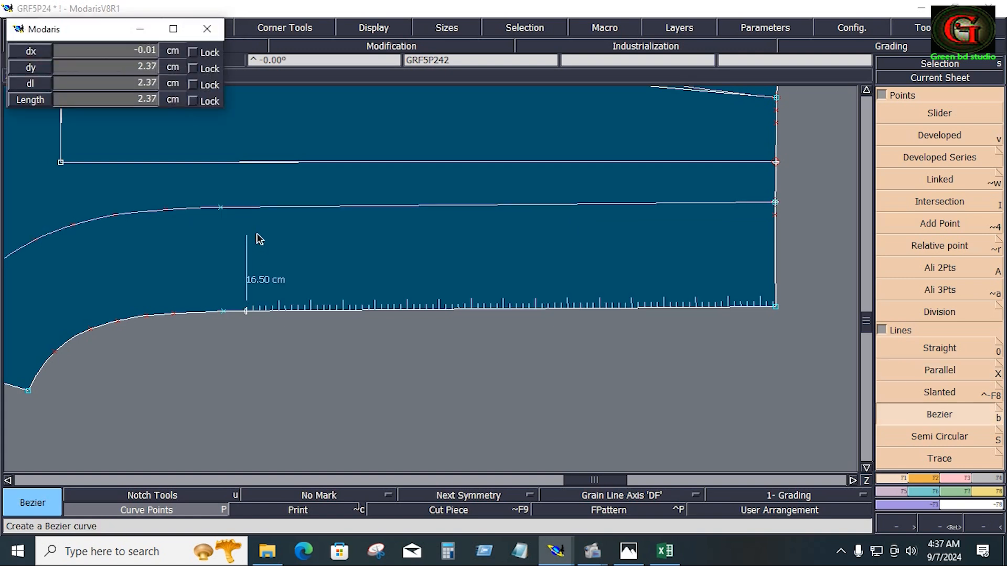
left_click(257, 193)
left_click(961, 375)
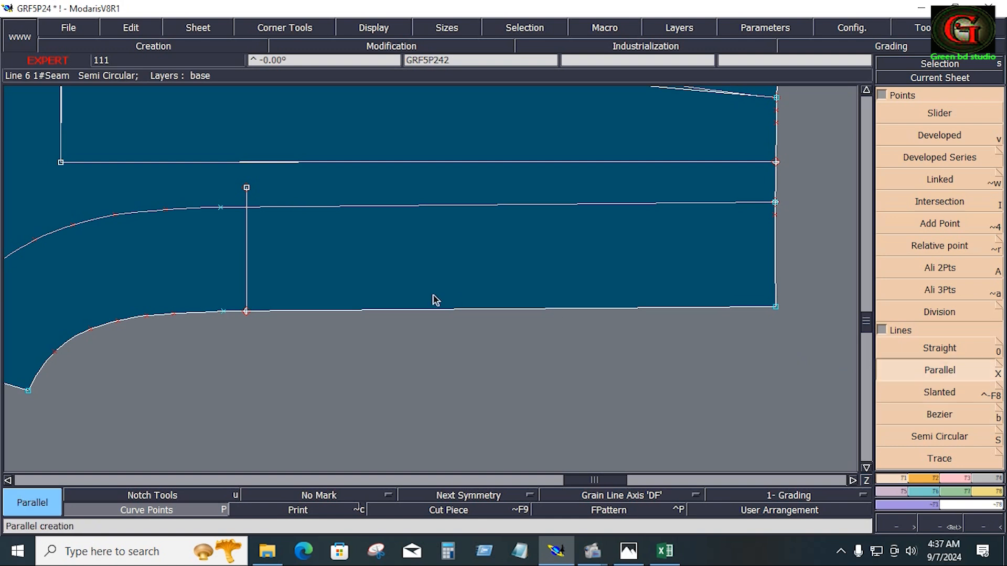
left_click(244, 258)
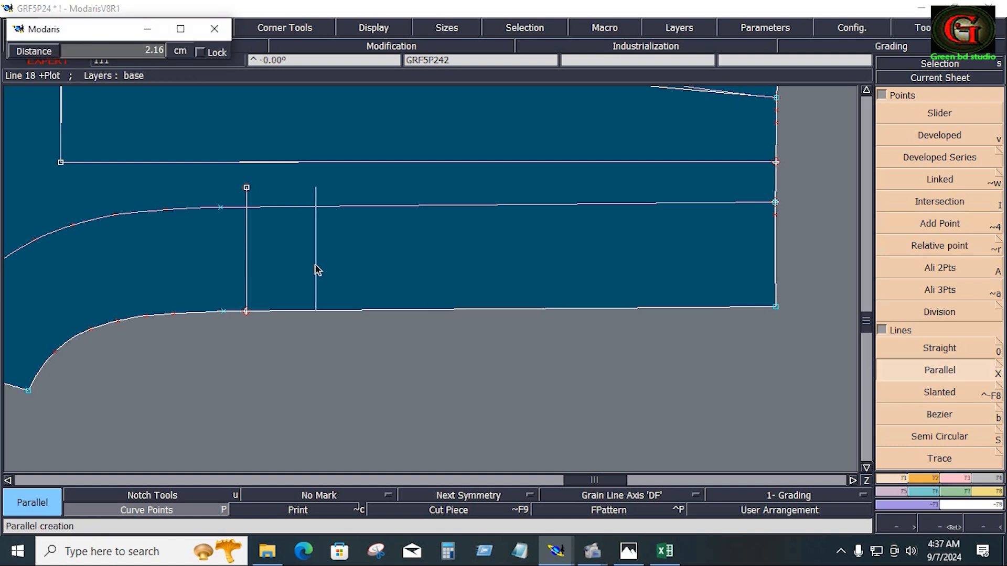
left_click(310, 270)
Step: Draw a slanted Bezier from the offset line's crossing with the fly line to the zipper end point, and delete both construction lines and the stray point
left_click(940, 414)
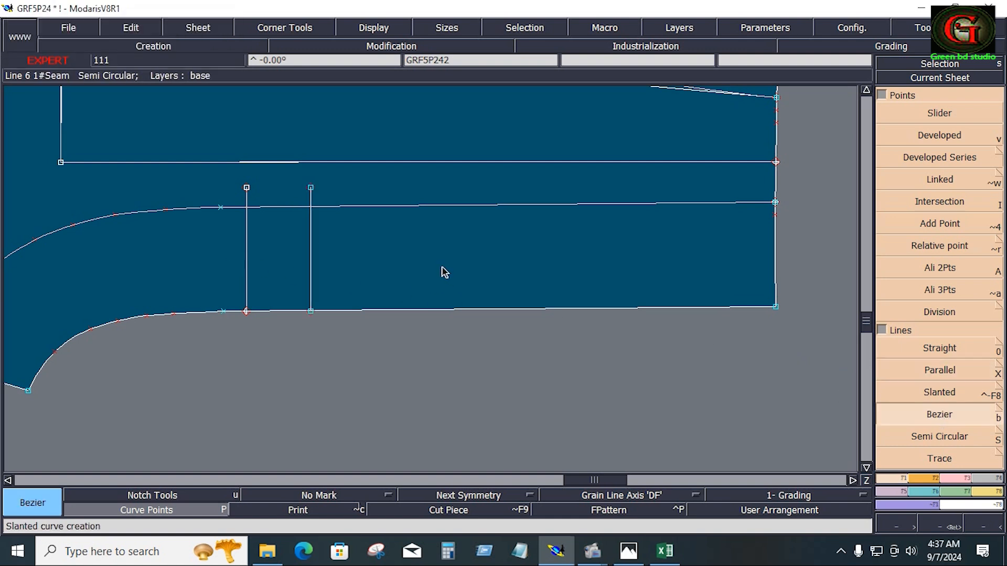
left_click(310, 206)
left_click(245, 314)
key("Delete")
left_click(245, 264)
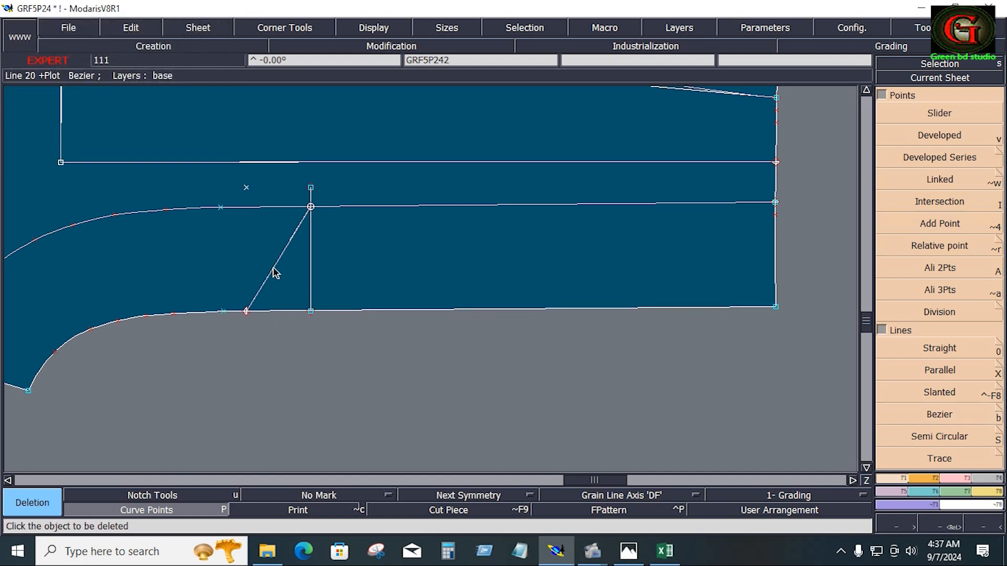
left_click(310, 255)
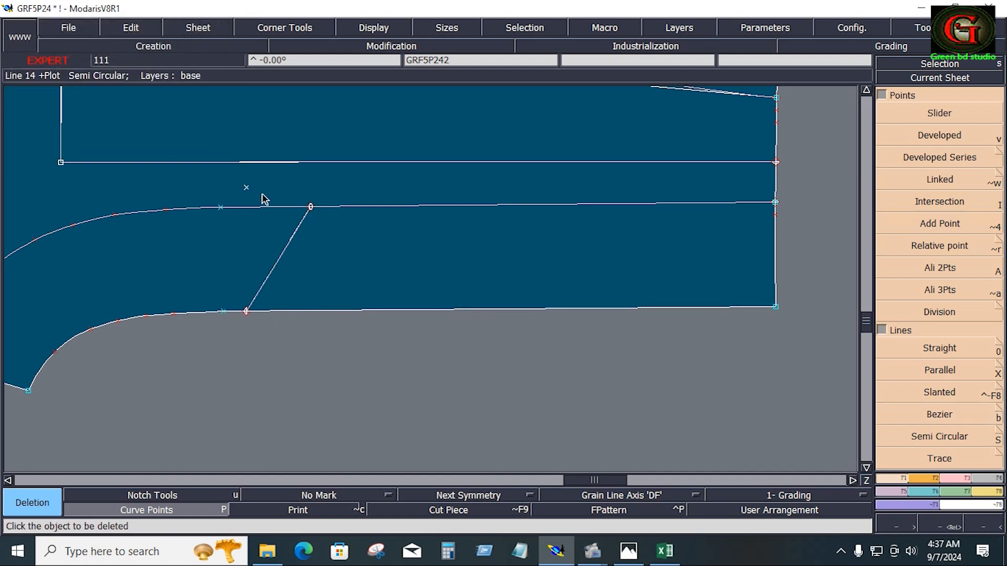
left_click(246, 187)
Step: Trim the fly line back to the slanted line at an inserted corner point, and delete the fly line's middle curve point
key("F3")
left_click(945, 371)
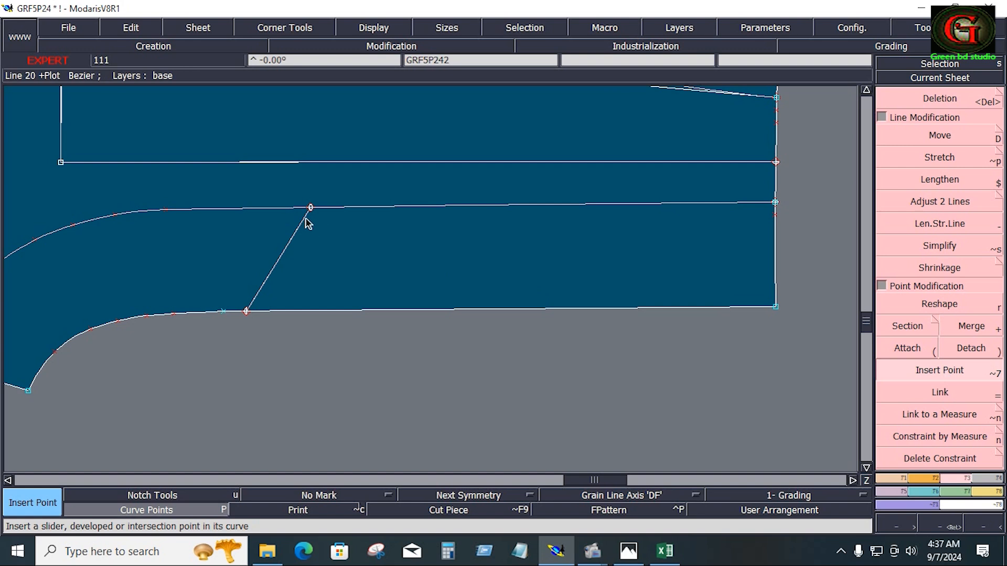
left_click(310, 207)
left_click(914, 200)
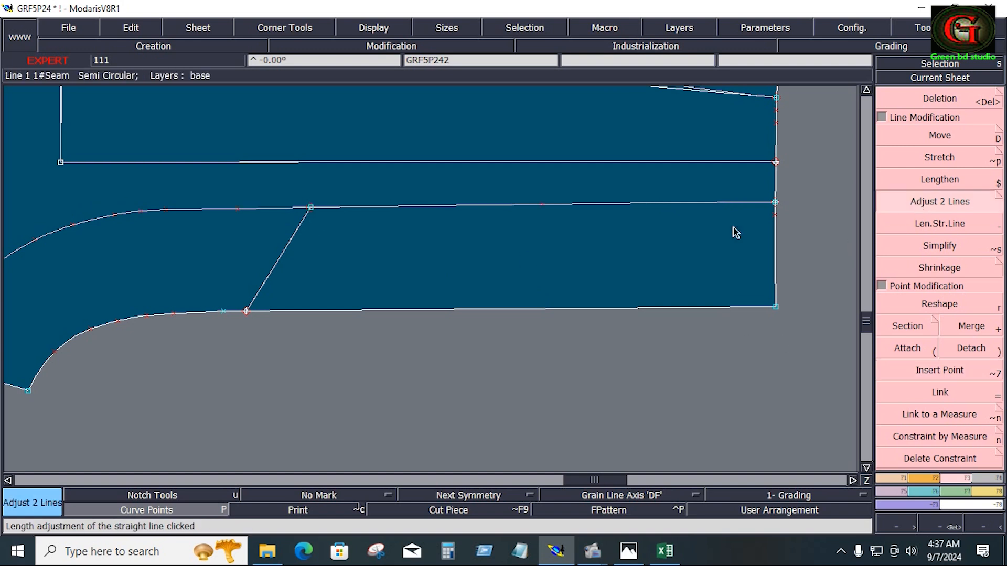
left_click(306, 214)
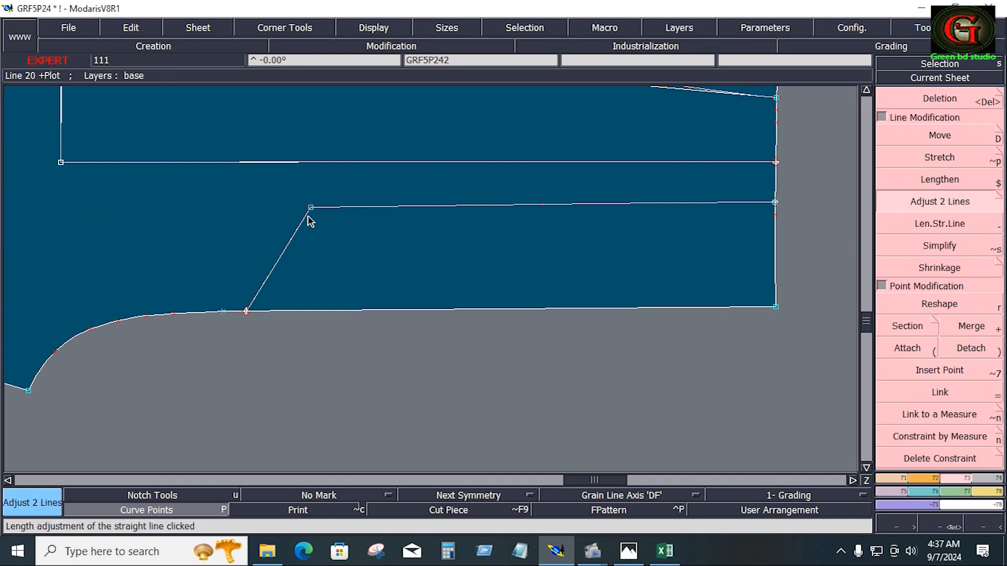
right_click(546, 210)
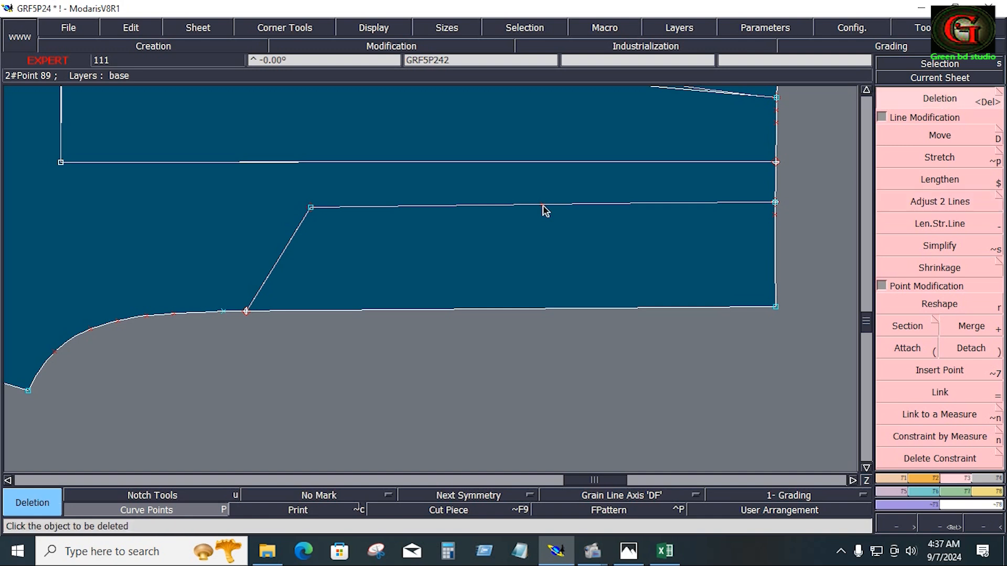
Step: Reshape the slanted fly line into a rounded curve running from the zipper end point to the long fly line
left_click(939, 305)
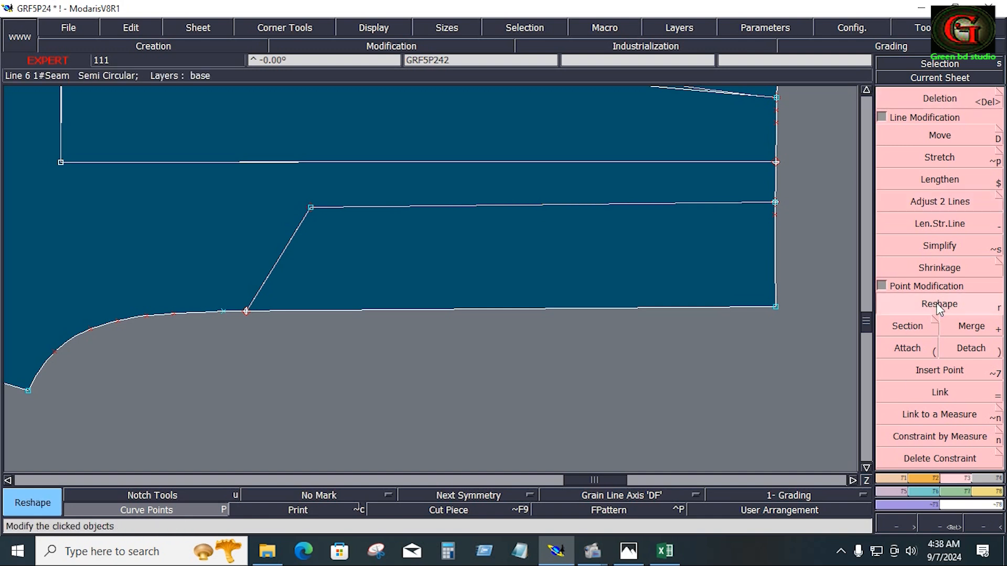
left_click(290, 238)
left_click(261, 294)
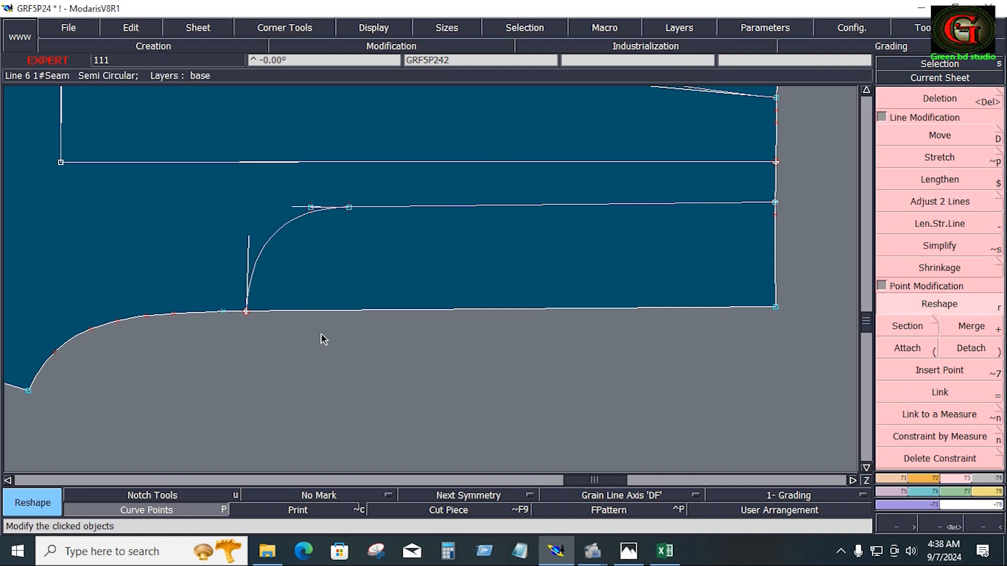
Step: Shorten the long fly line with Adjust 2 Lines and attach its end to the end of the rounded fly curve
left_click(940, 202)
left_click(460, 208)
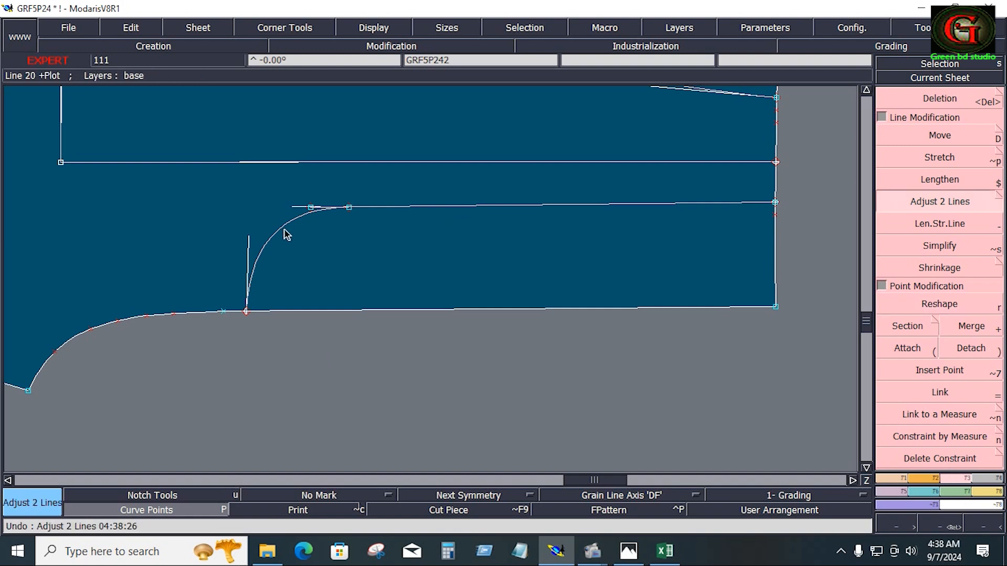
left_click(280, 231)
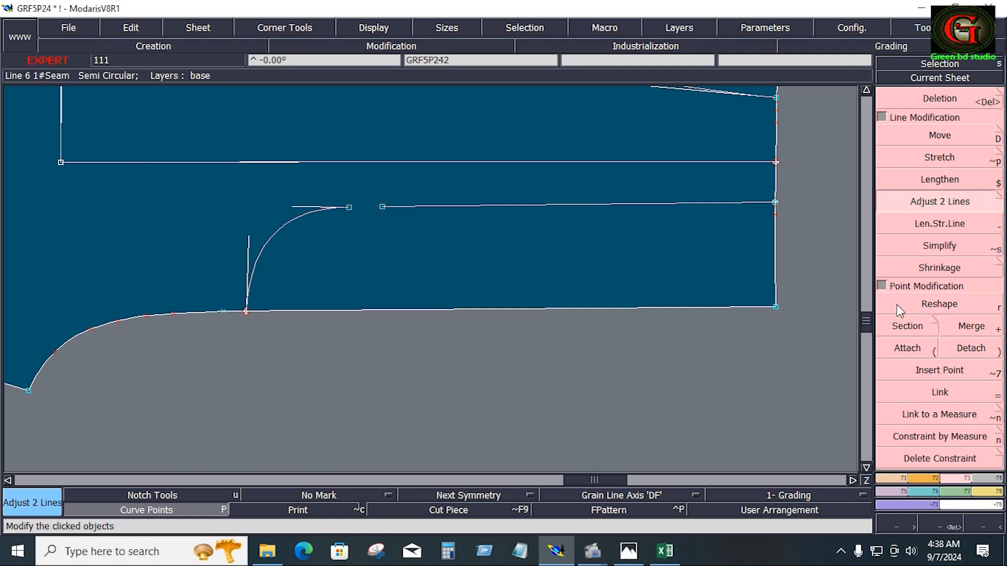
left_click(906, 349)
left_click(381, 208)
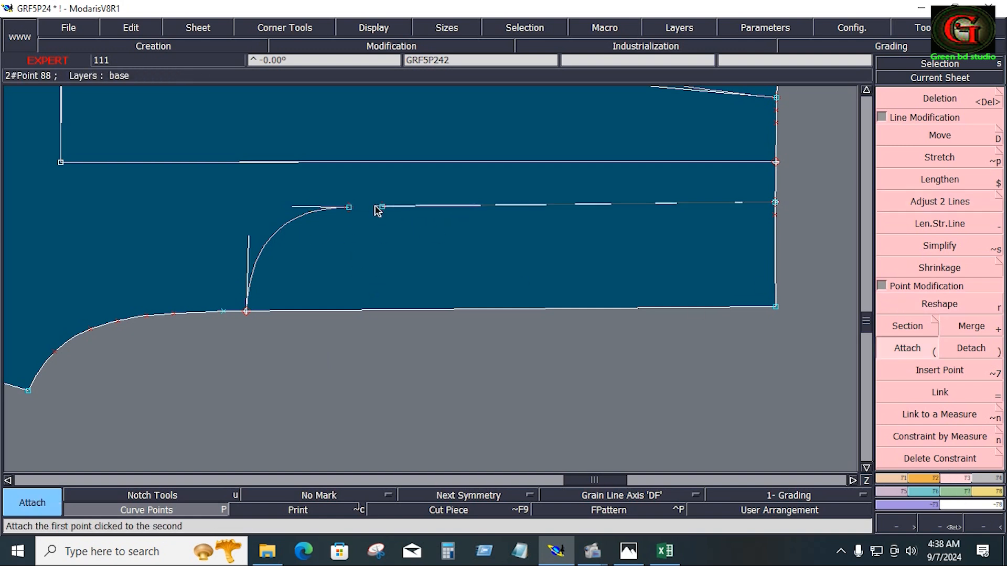
left_click(350, 208)
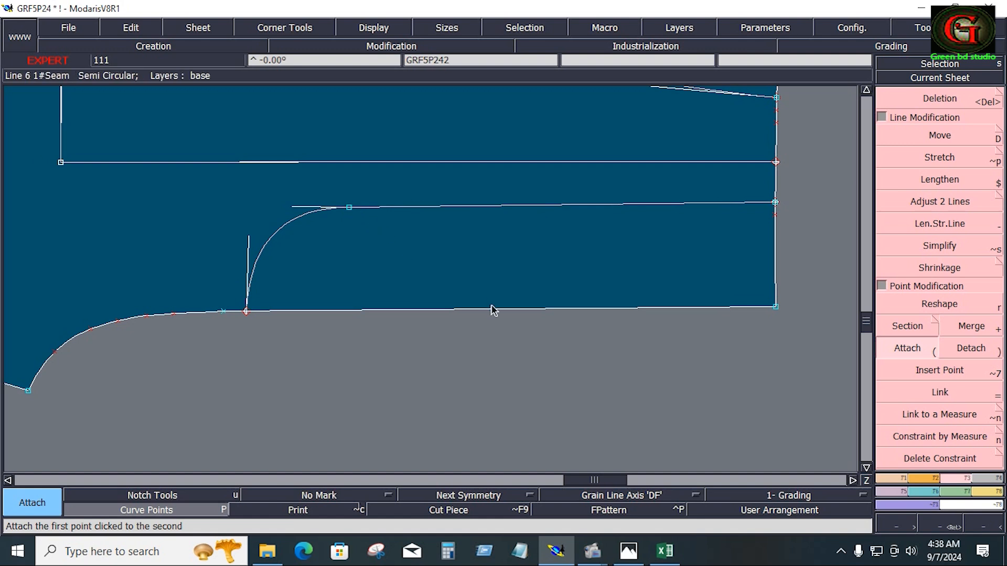
Step: Insert the developed zipper end point into the centre front edge and recentre the whole sheet
left_click(946, 373)
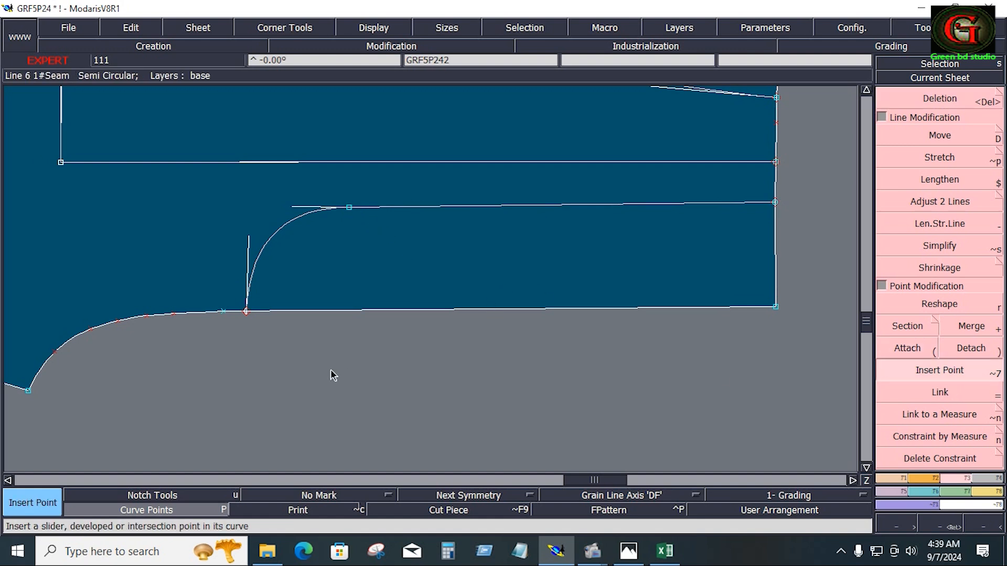
left_click(246, 313)
key("Home")
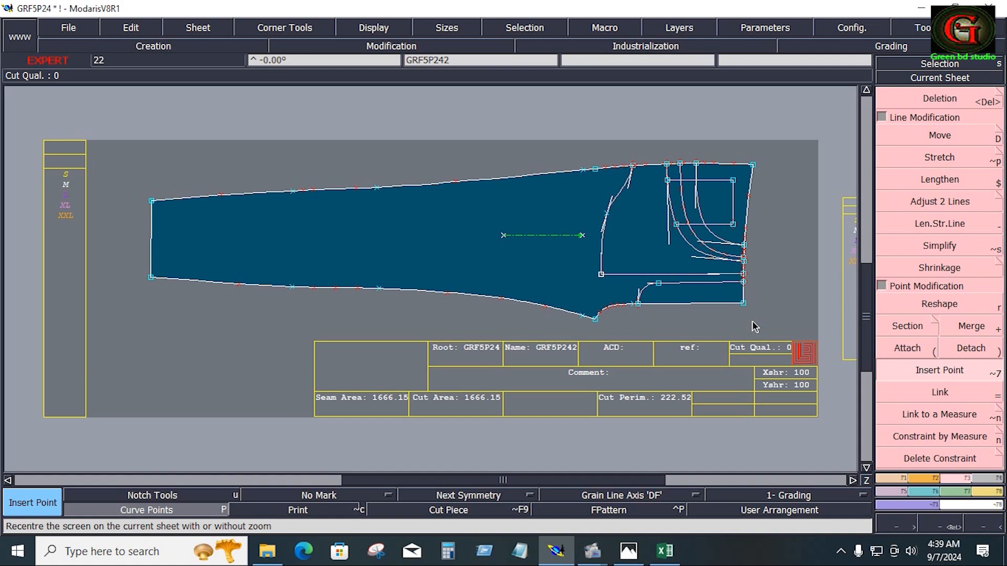
Step: Switch to the Excel measurement chart to review the measurement rows, and return to Modaris
left_click(664, 552)
scroll(852, 272, "up", 2)
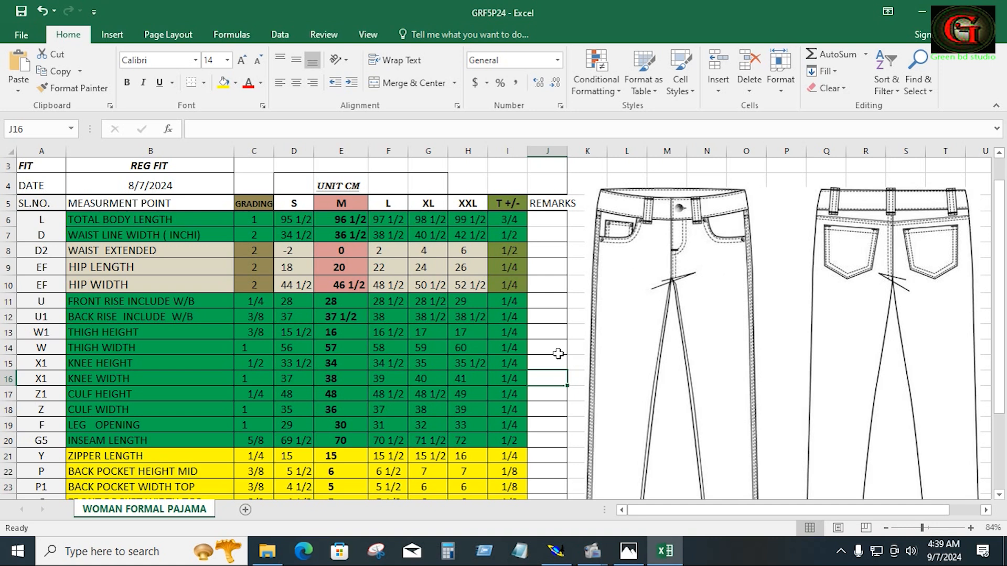
key("alt+Tab")
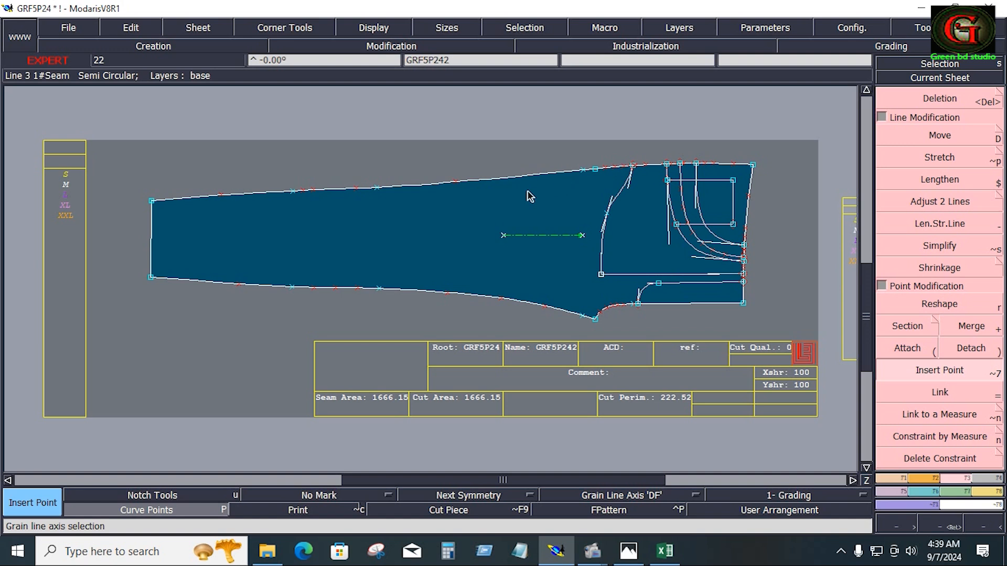
Step: Use Seam to extract the coin pocket rectangle from the zones on both sides of the pocket opening curve
key("Return")
left_click_drag(459, 158, 770, 341)
left_click(986, 476)
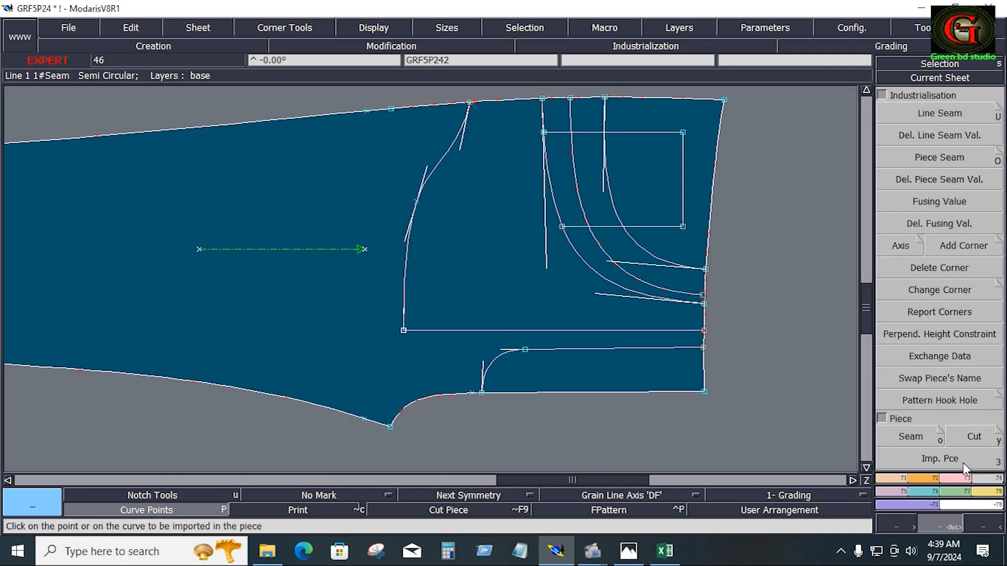
left_click(920, 437)
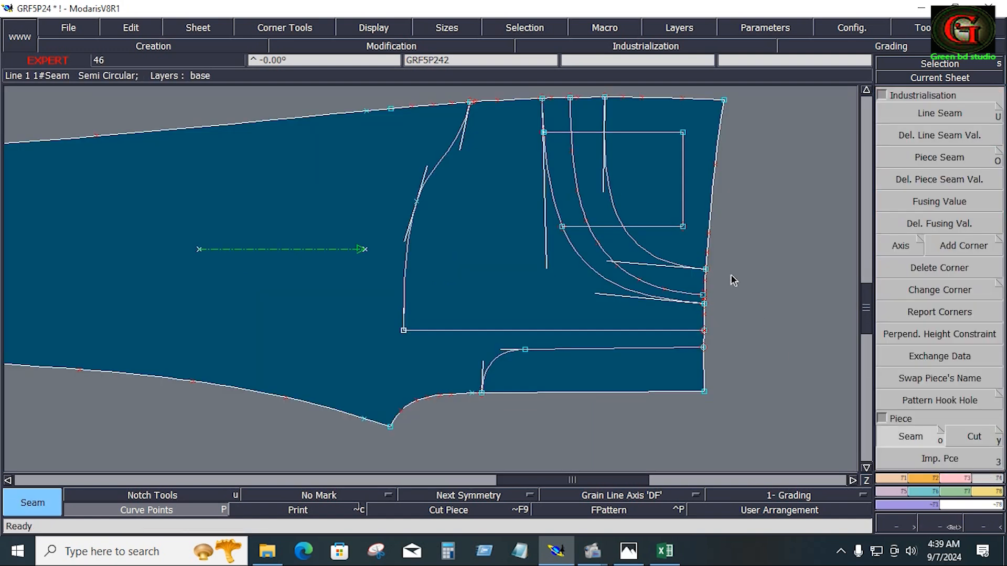
left_click(556, 146)
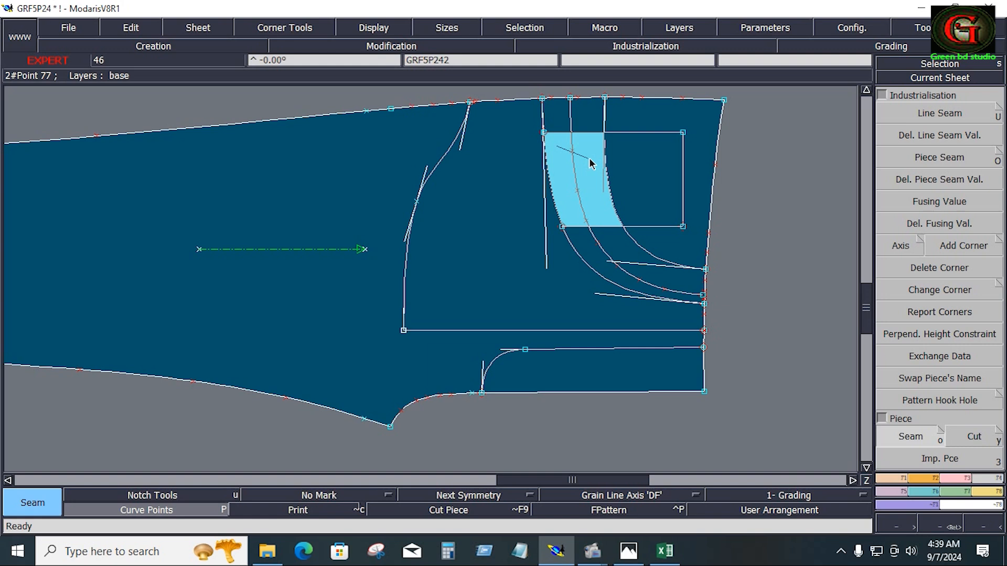
left_click(629, 171)
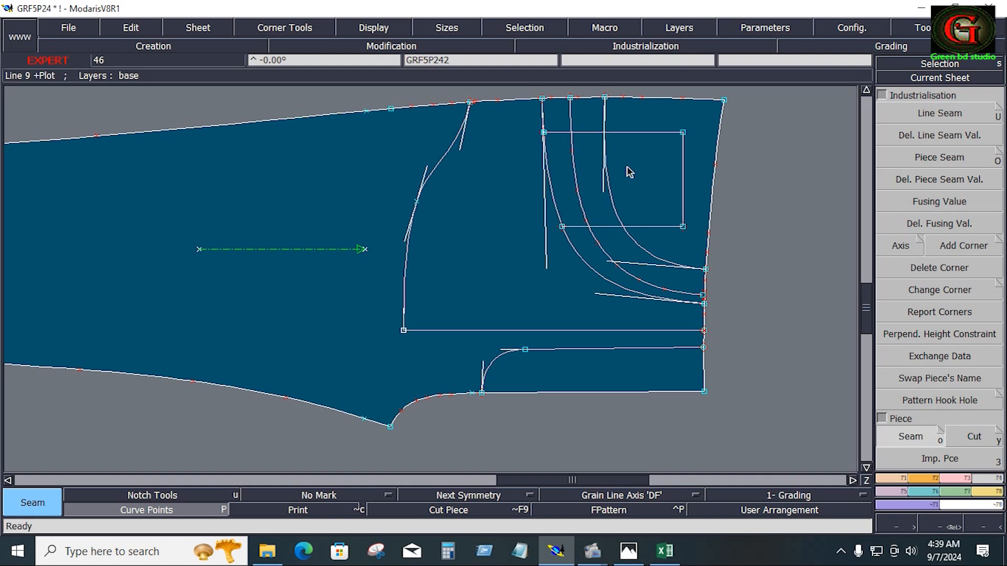
Step: Mark the coin pocket outline and opening curve, and extract the front pocket facing as a seam piece bounded by the outermost pocket curve
left_click_drag(525, 123, 693, 247)
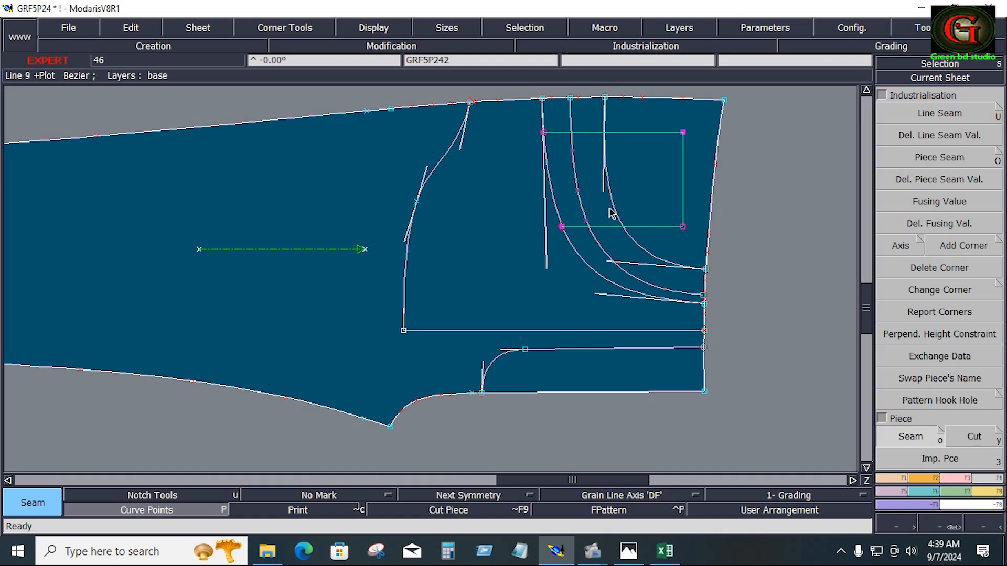
left_click(618, 194)
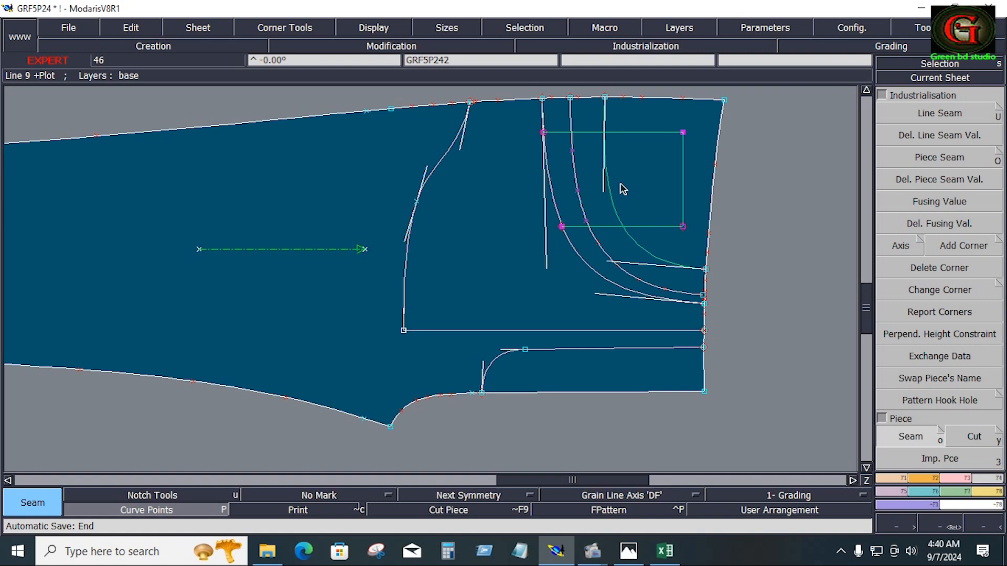
left_click(764, 180)
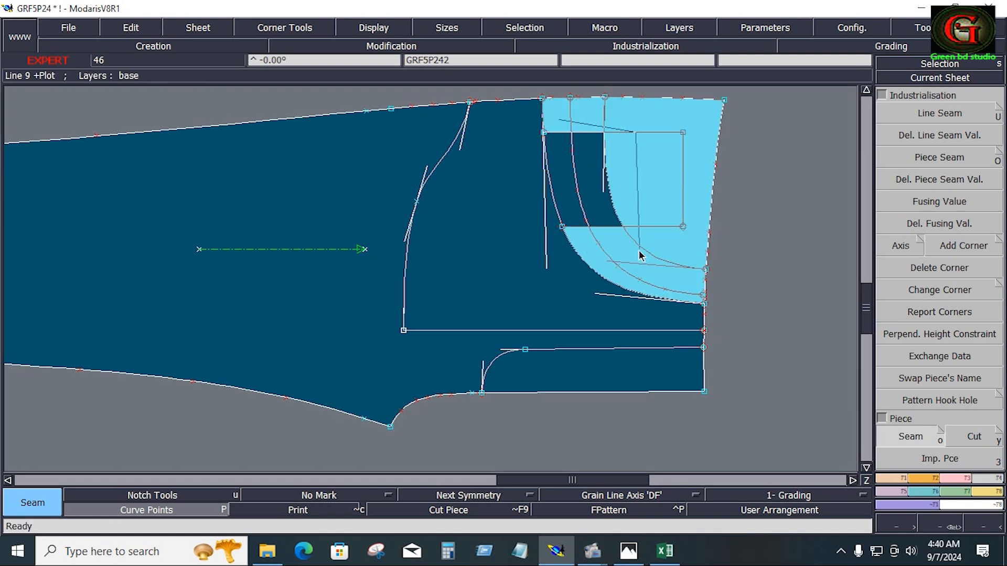
left_click(643, 271)
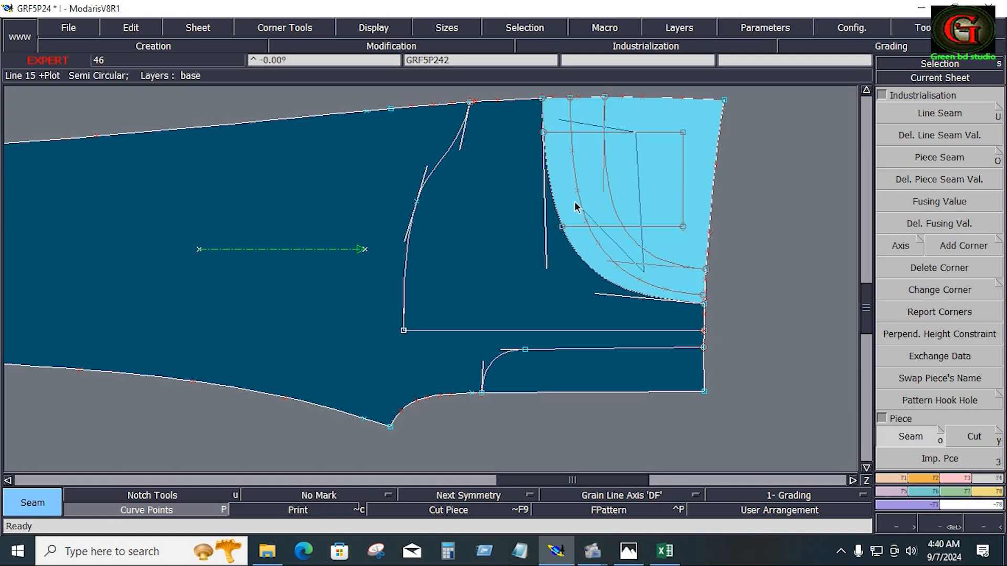
right_click(576, 204)
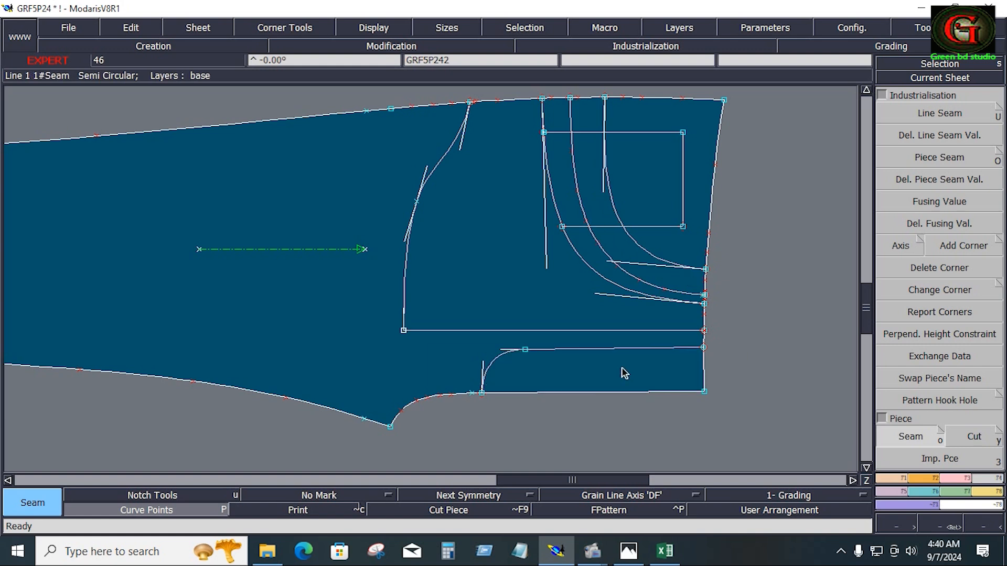
Step: Outline the fly area and select all zones of the trouser front up to the pocket opening curve for a front panel seam piece
left_click_drag(460, 338, 714, 412)
left_click(629, 366)
left_click(414, 371)
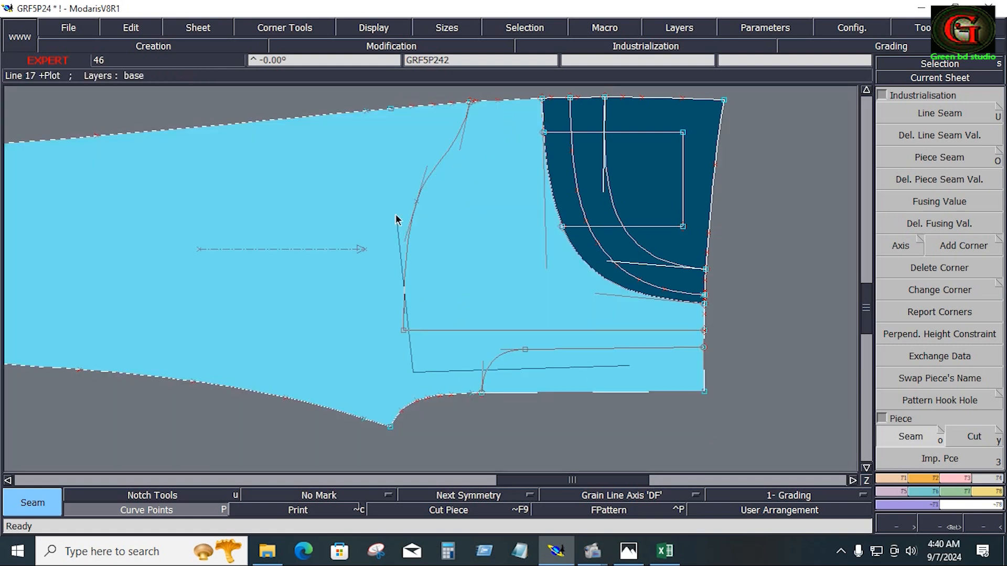
left_click(388, 183)
left_click(544, 133)
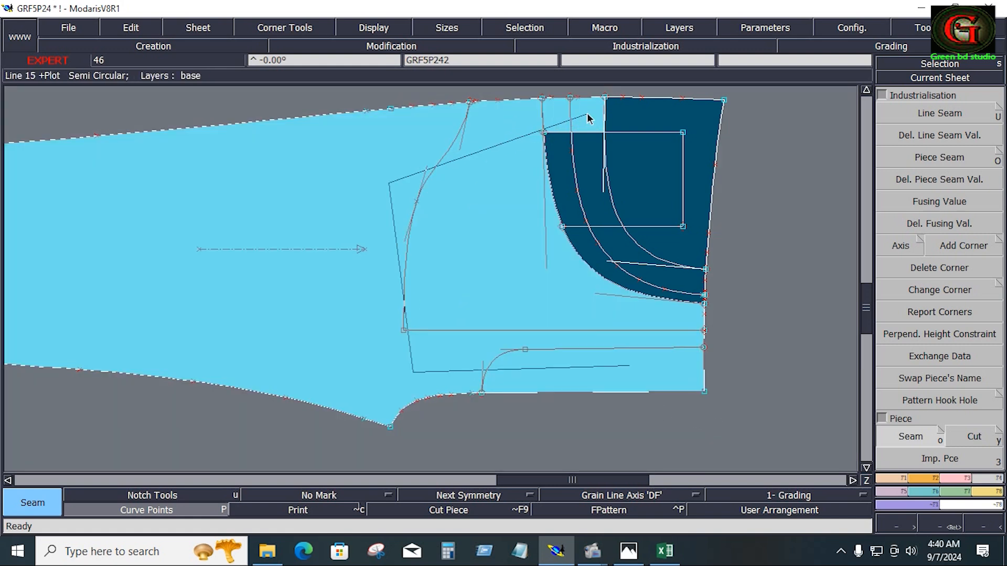
left_click(588, 114)
left_click(592, 169)
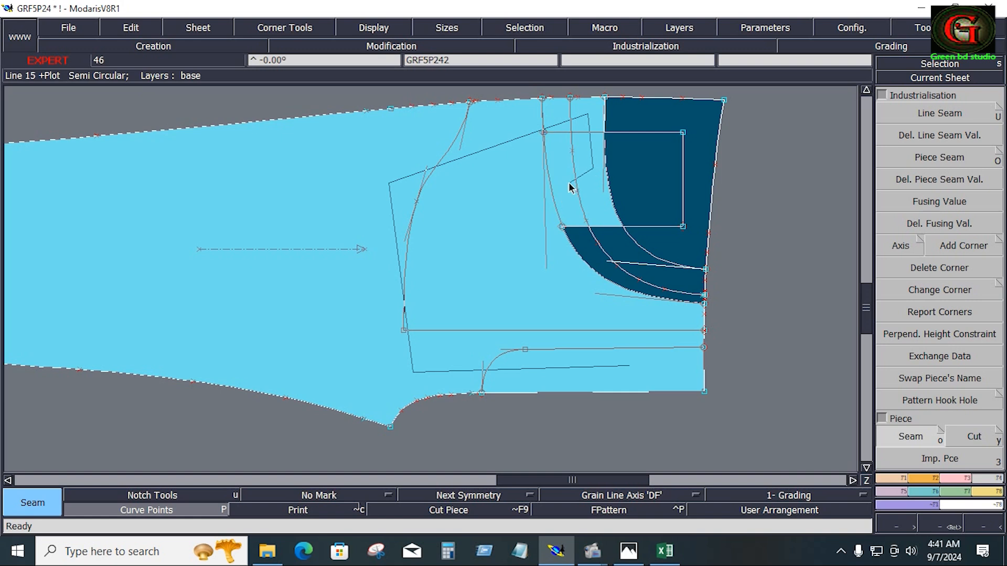
left_click(570, 183)
left_click(576, 253)
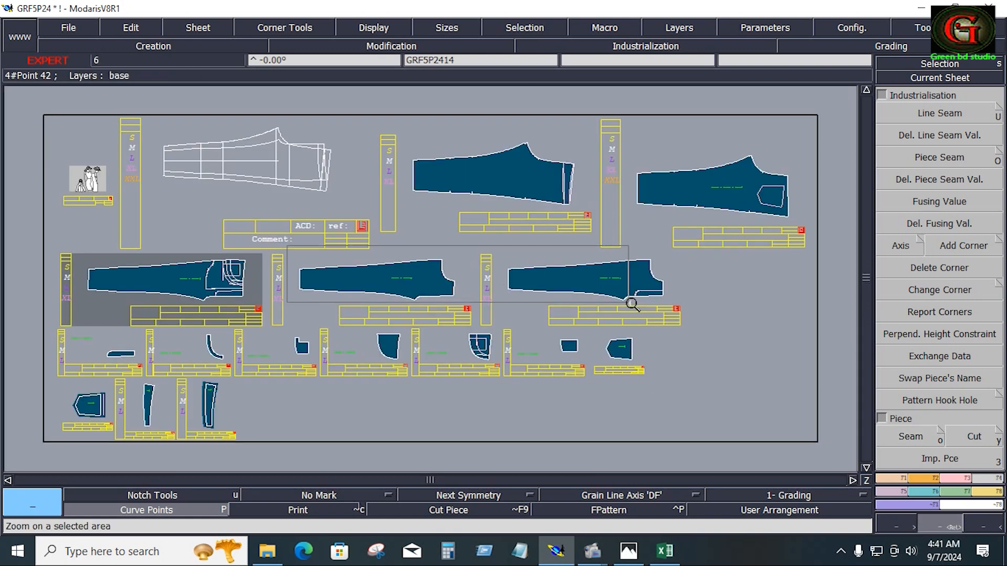
Step: Delete the duplicate front panel sheet that carries the fly outline, keeping the front panel without the fly line
left_click_drag(631, 299, 686, 321)
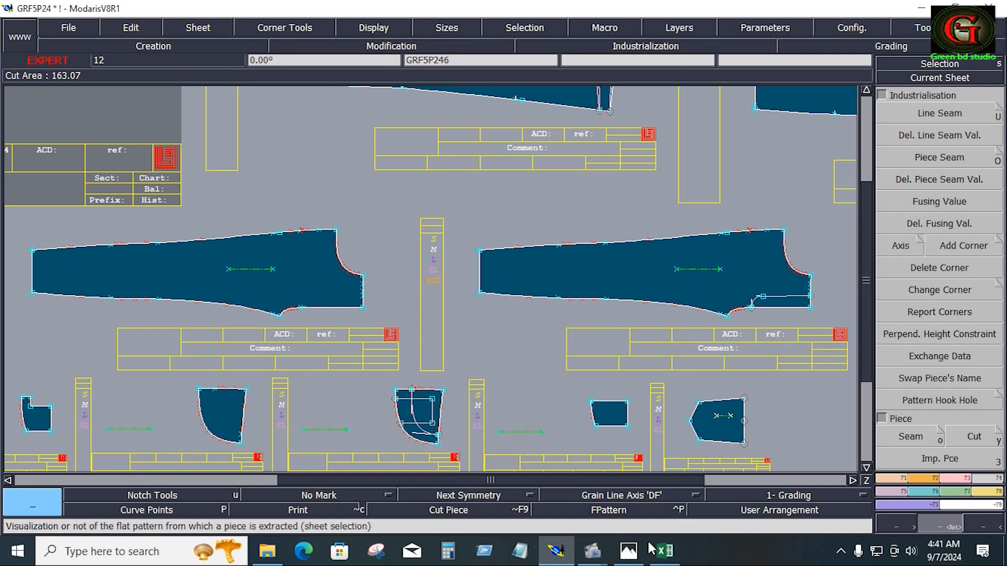
left_click(628, 551)
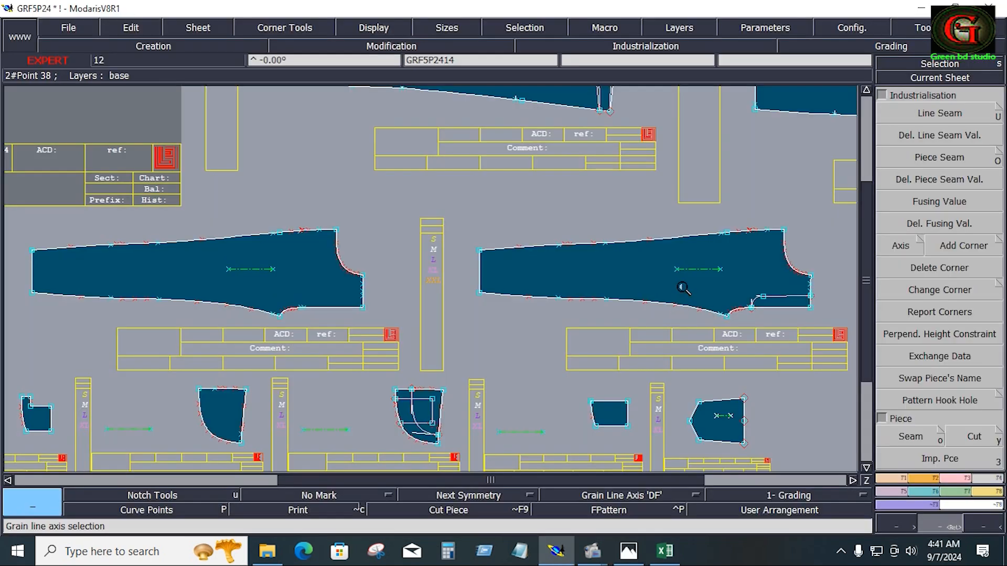
left_click(681, 287)
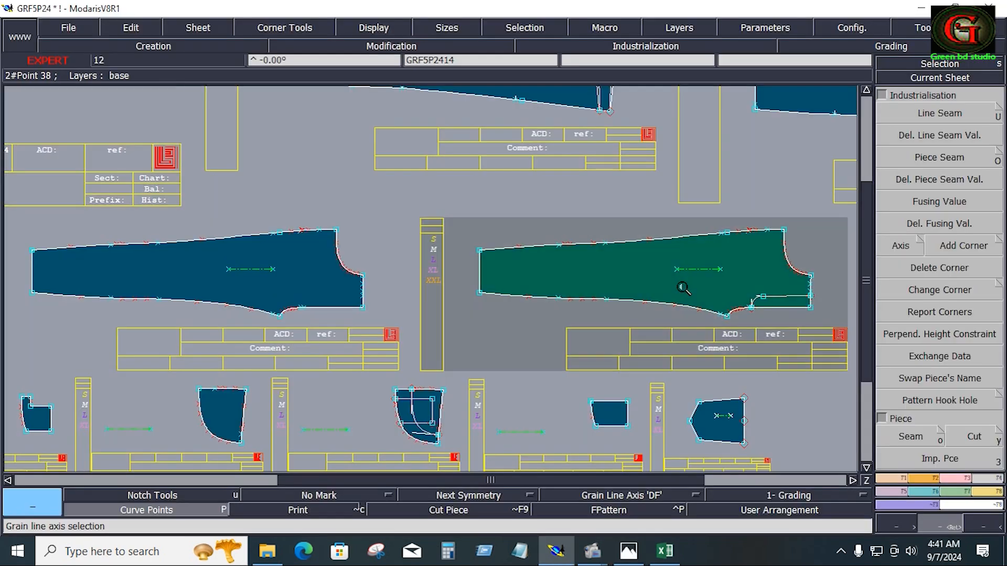
left_click(682, 287)
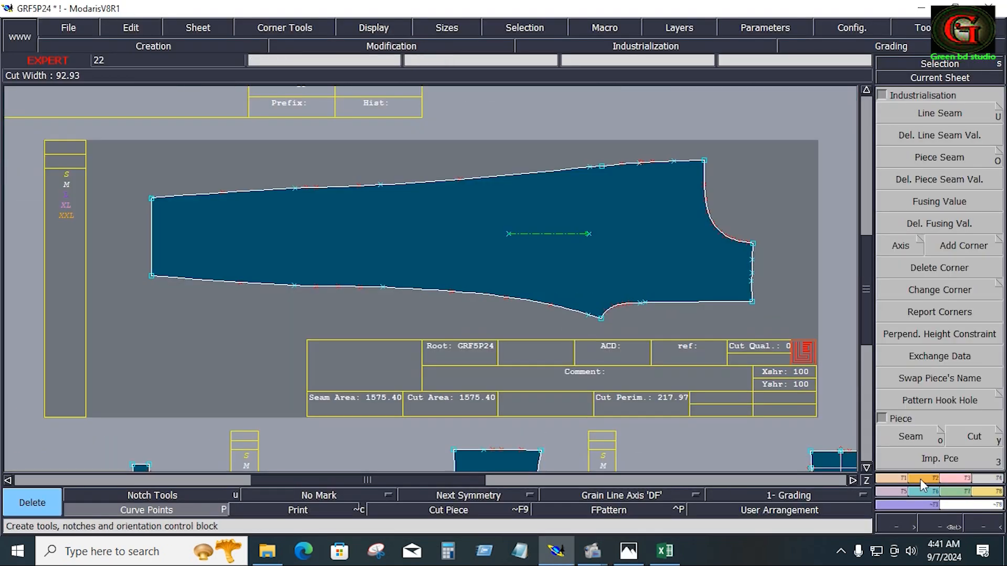
Step: Flip the remaining front panel sheet with X Sym and start a Line Seam along all of its edges
left_click(926, 480)
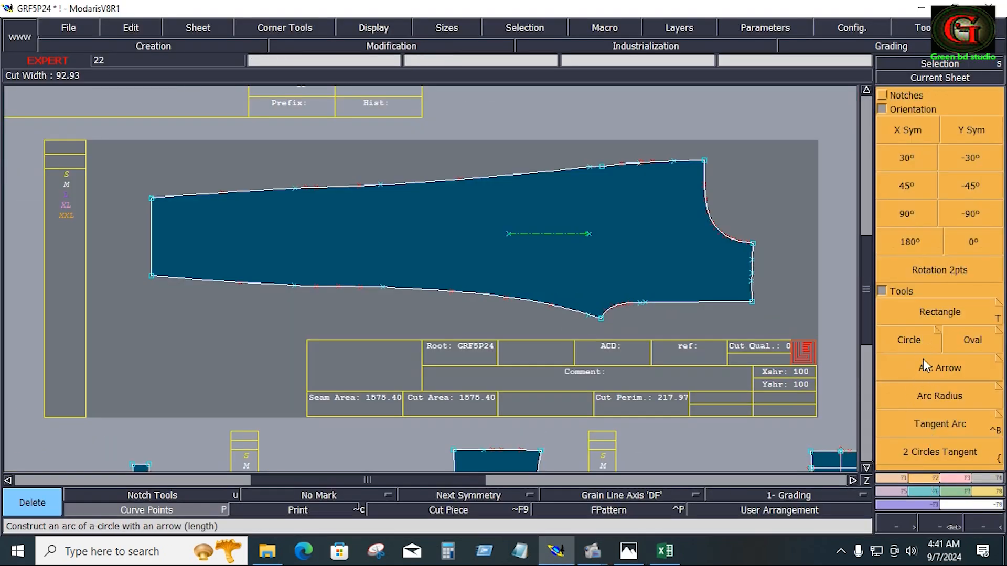
left_click(905, 134)
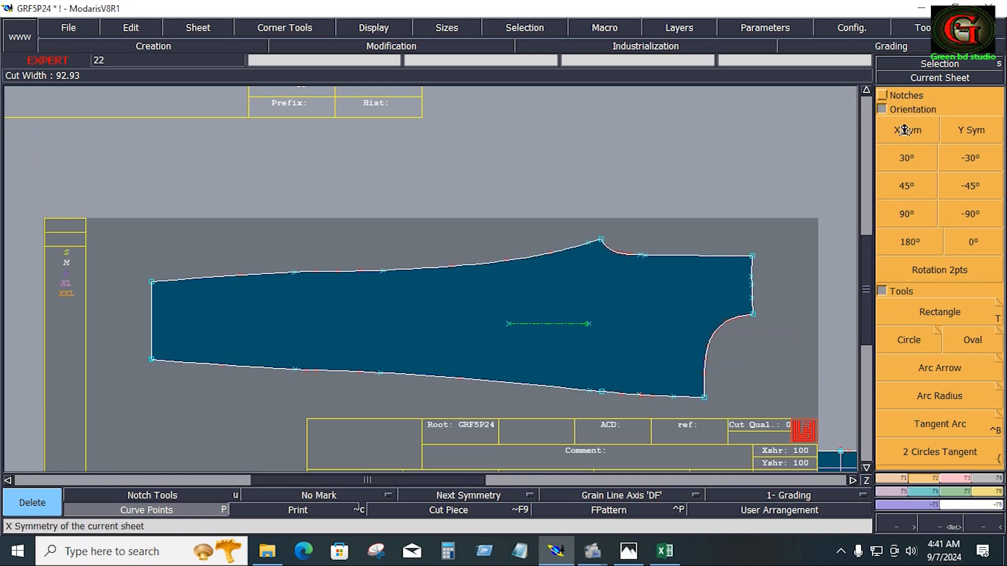
left_click(970, 505)
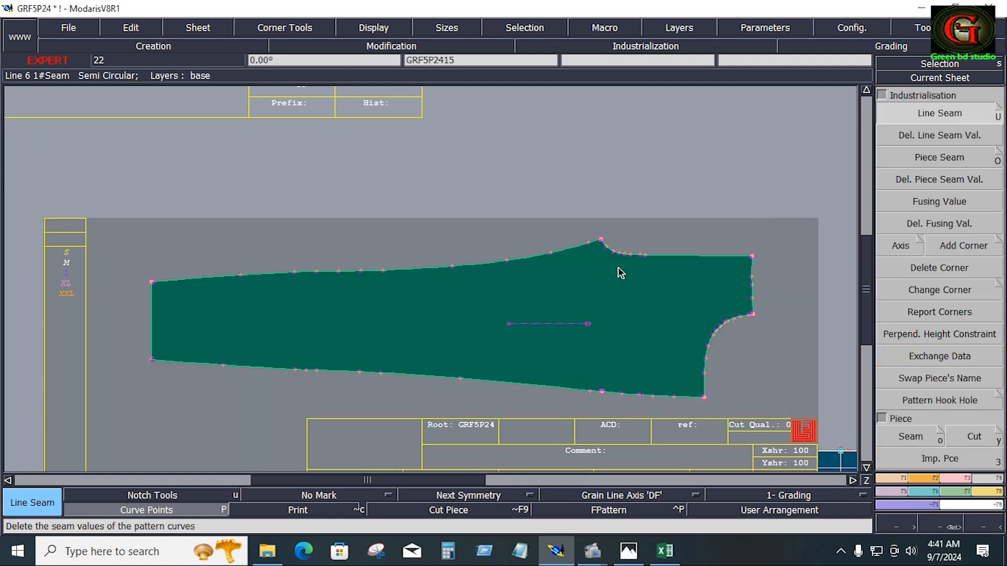
left_click(525, 253)
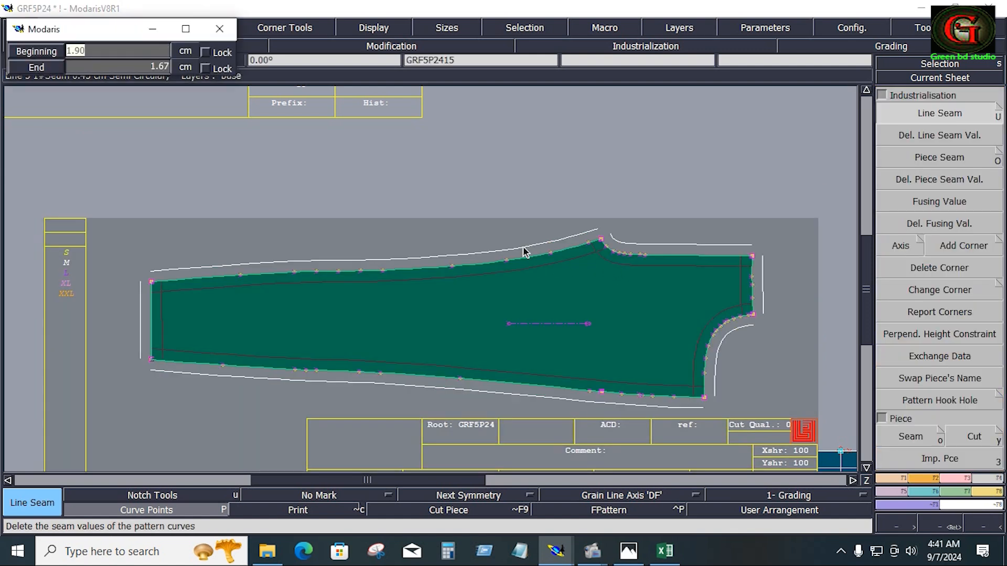
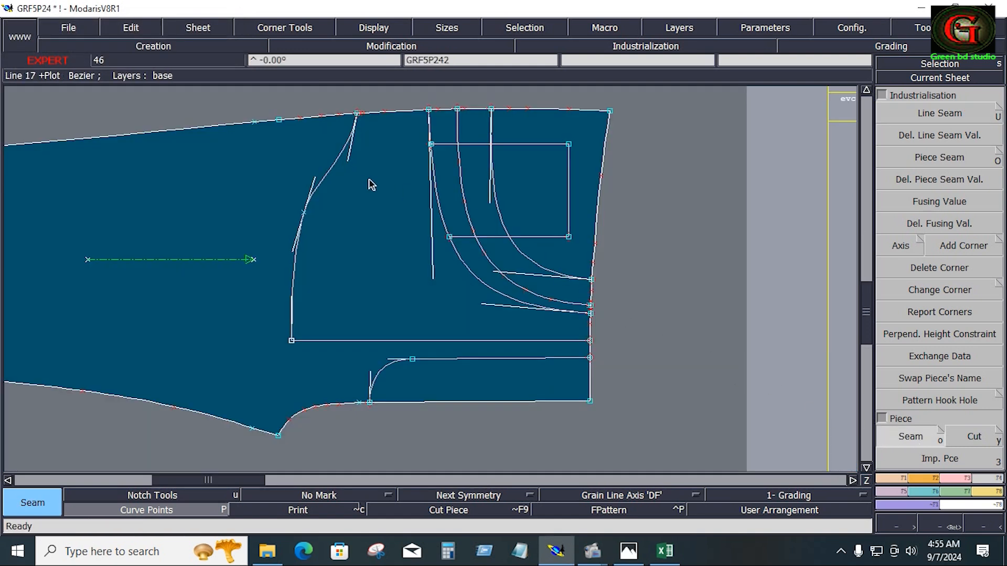
Step: Hide the curve handles and extract the full pocket bag, from its curved outline up to the waist and side edges, as a seam piece
left_click(372, 28)
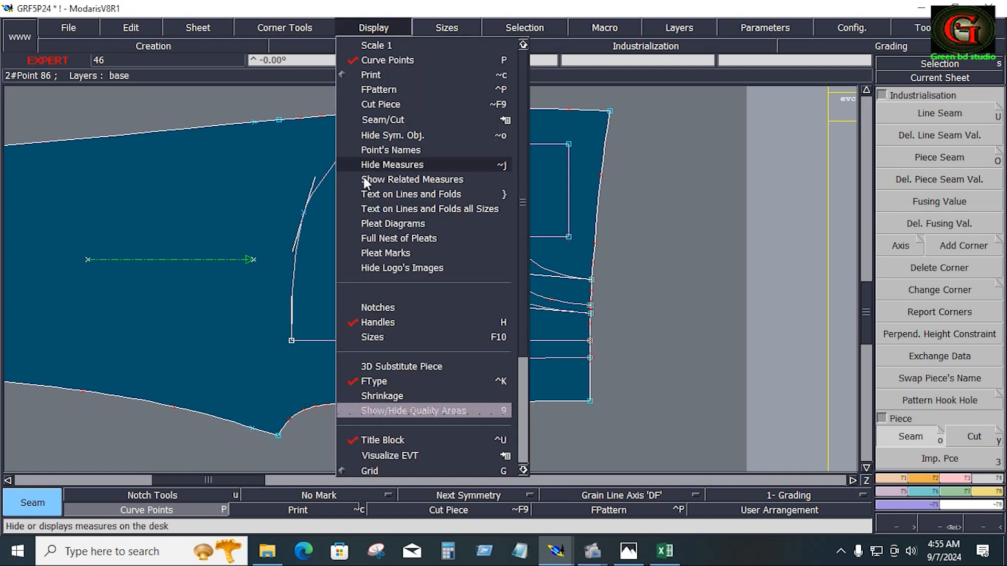
left_click(382, 322)
left_click(381, 215)
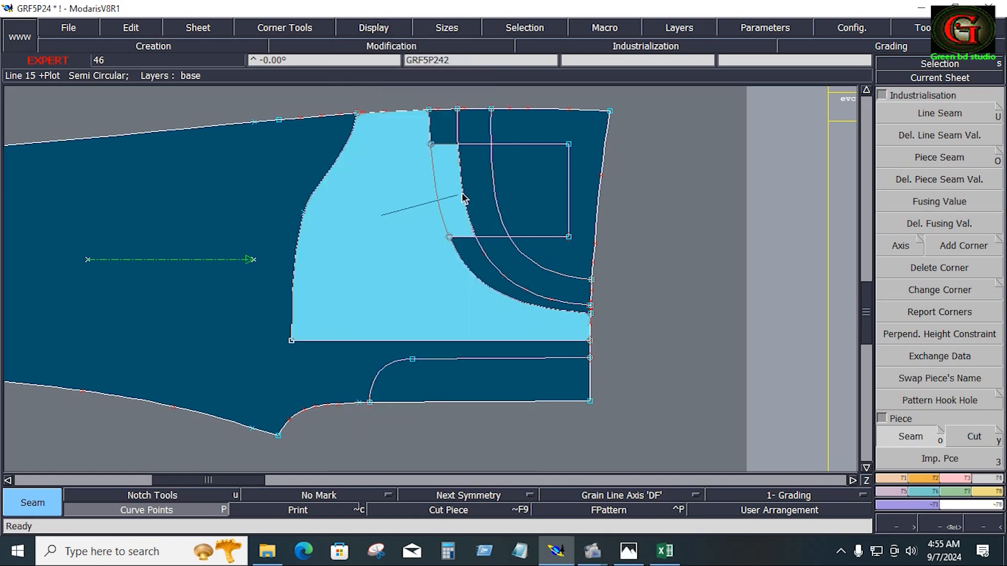
left_click(554, 135)
left_click(449, 131)
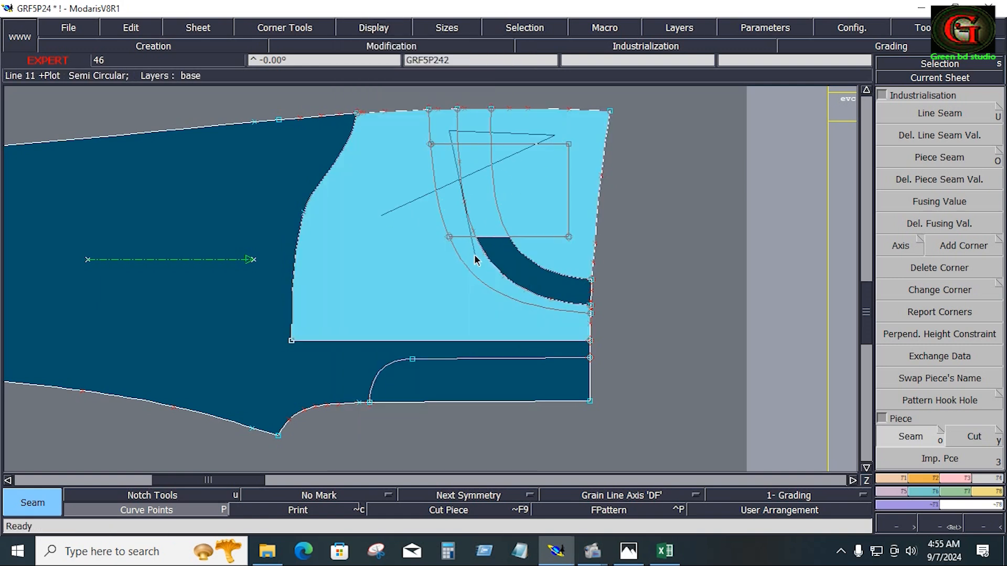
left_click(475, 257)
right_click(529, 263)
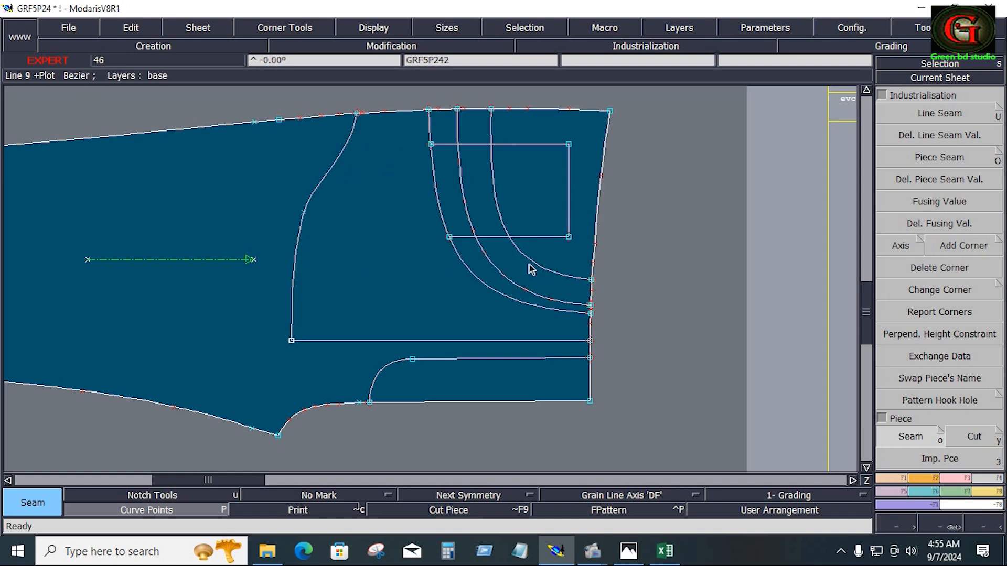
Step: Extract a second pocket bag seam piece from the zones between the bag outline and the innermost pocket curve, and rearrange the sheets
left_click(463, 125)
left_click(403, 138)
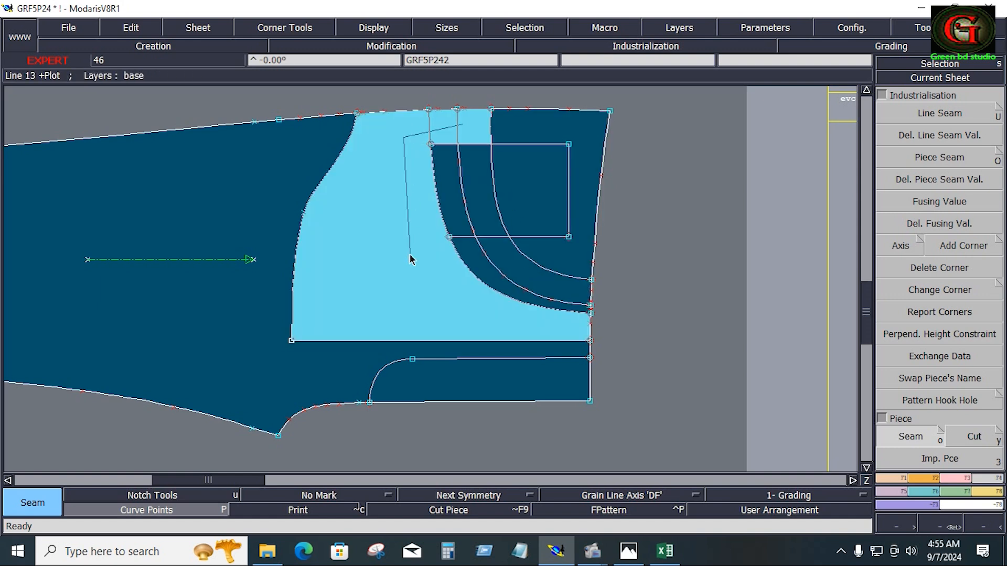
left_click(410, 254)
left_click(476, 208)
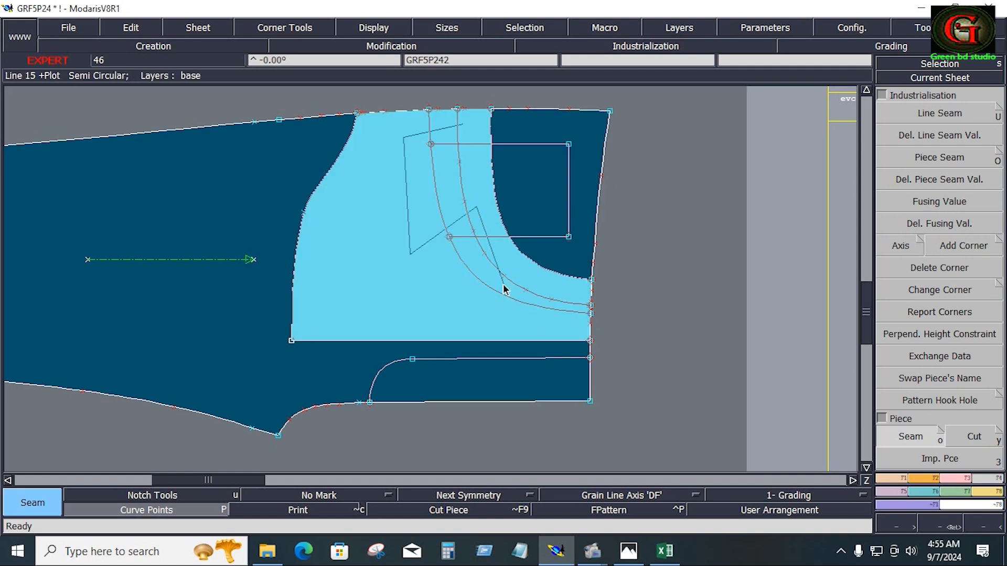
key("j")
key("Return")
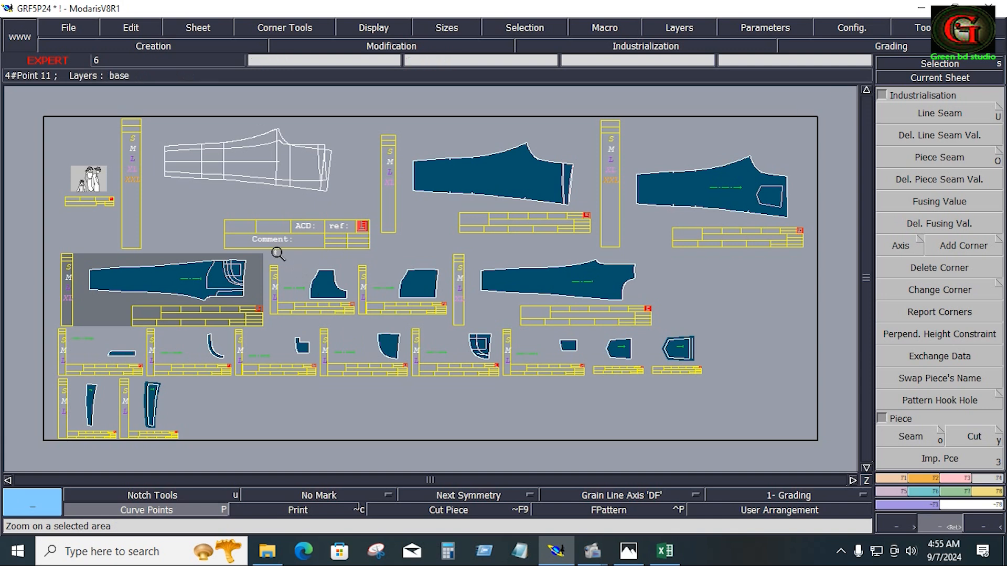
Step: Flip the full pocket bag sheet with X Sym and activate Ali 2Pts for the straight fold edge of the curved-opening bag piece
left_click_drag(266, 250, 451, 326)
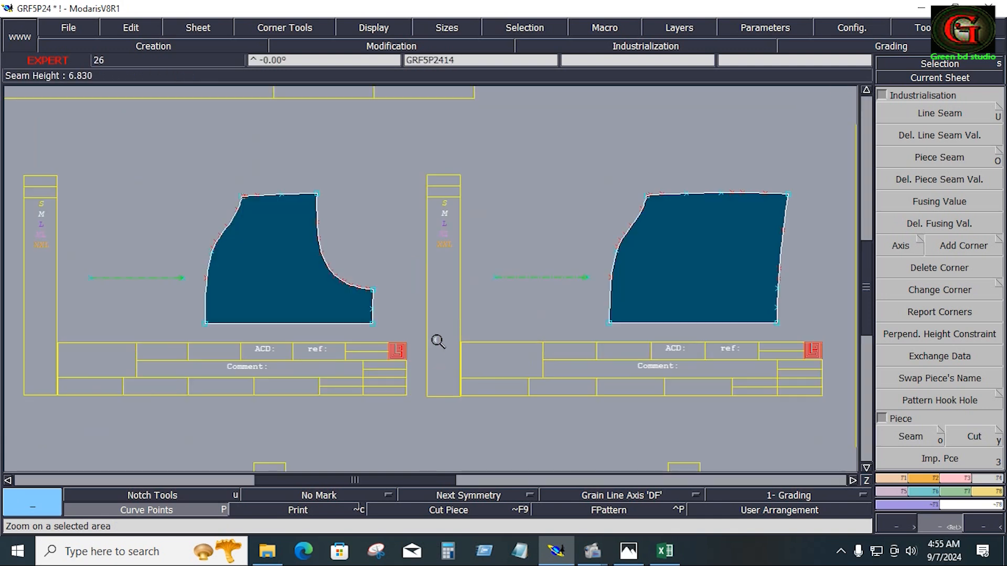
left_click(688, 287)
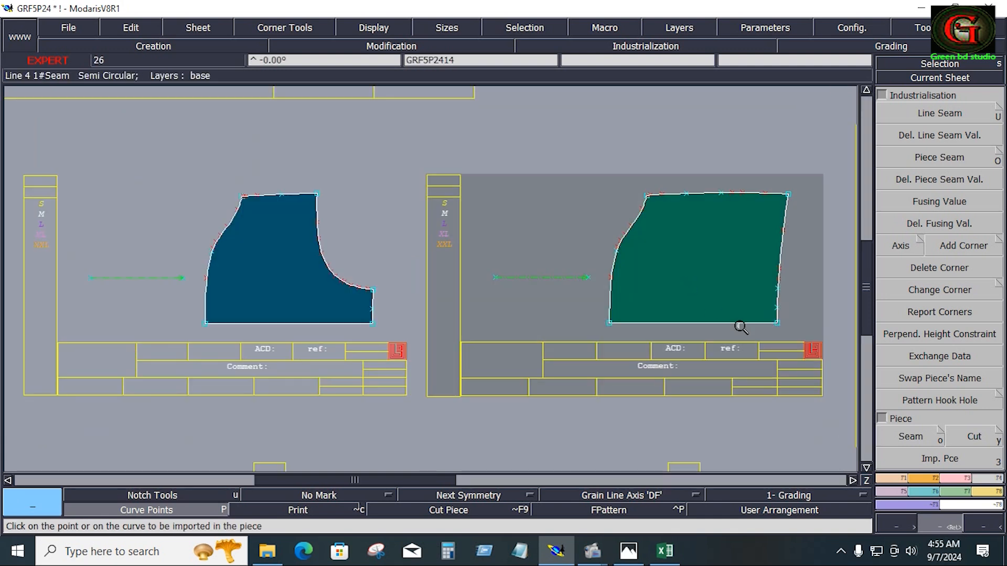
left_click(930, 479)
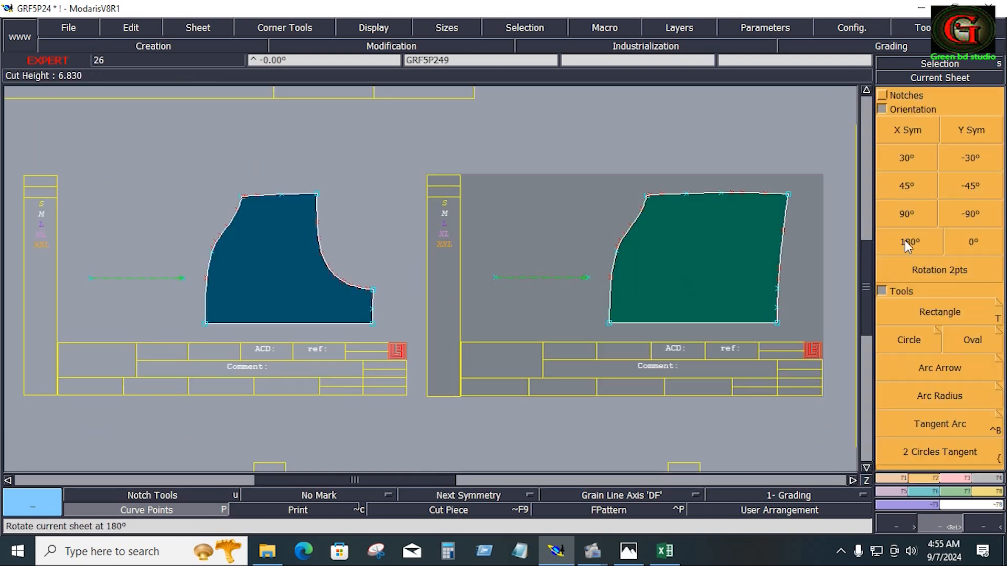
left_click(917, 136)
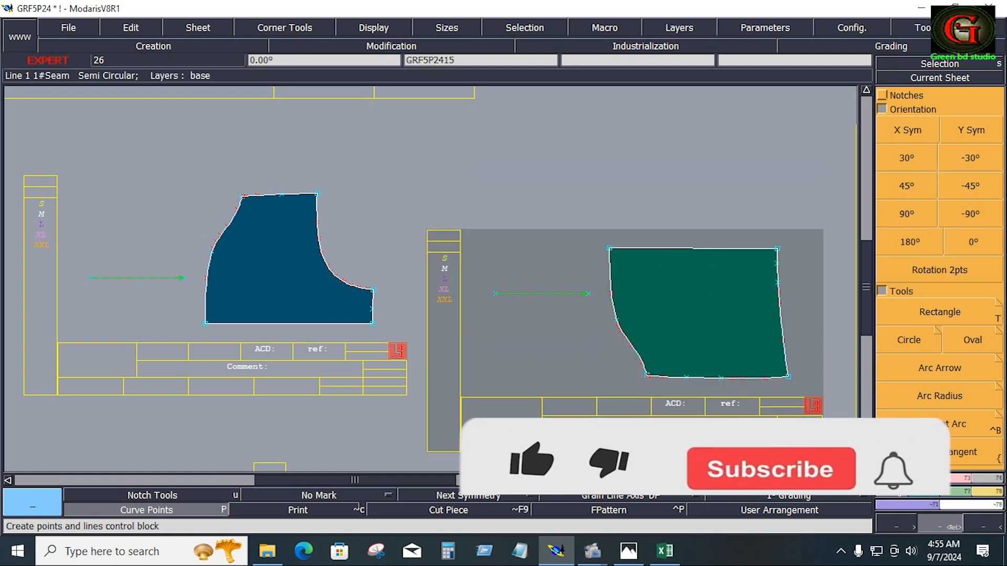
left_click(898, 479)
left_click(929, 273)
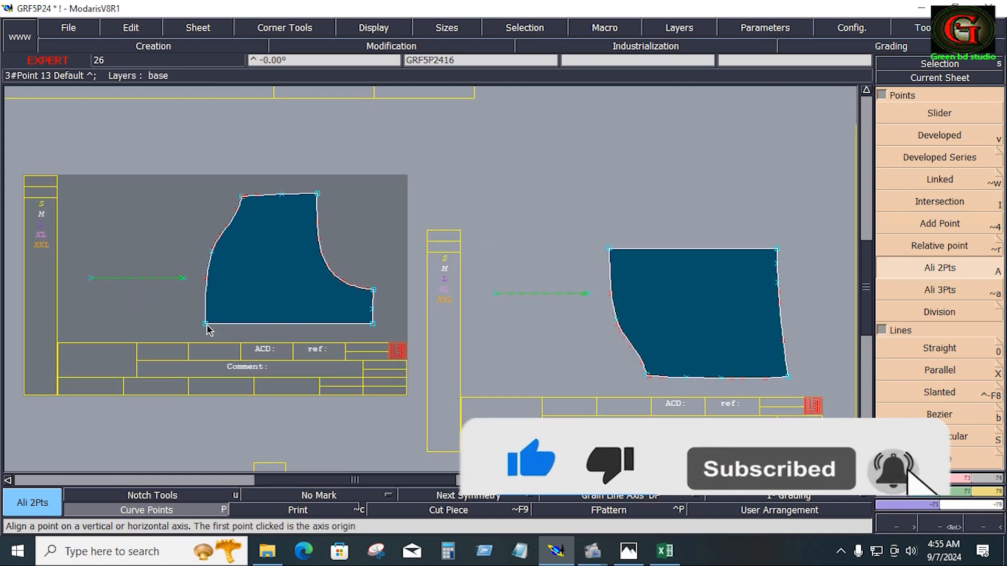
Step: Marry the flipped full pocket bag to the curved-opening bag piece along their straight fold edges
left_click(971, 496)
left_click(979, 479)
left_click(969, 251)
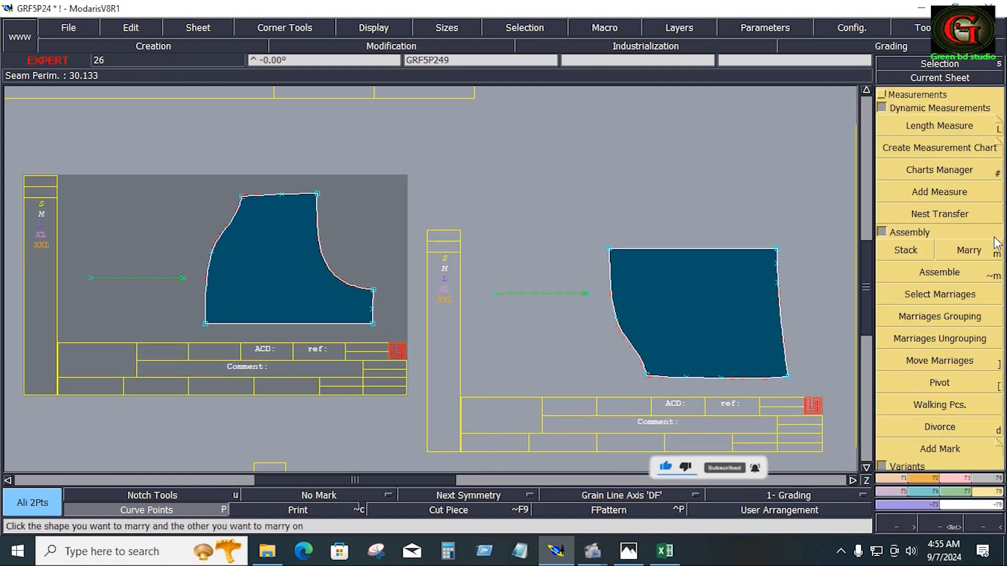
left_click(775, 250)
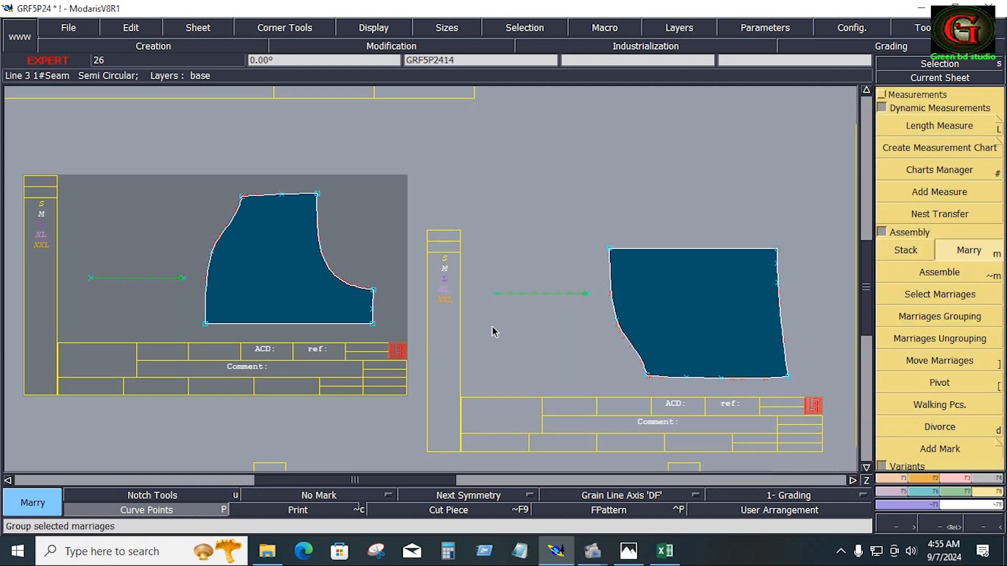
left_click(373, 325)
Step: Extract one combined seam piece from both married pocket bag halves and delete the separate source sheets
key("F4")
left_click(886, 436)
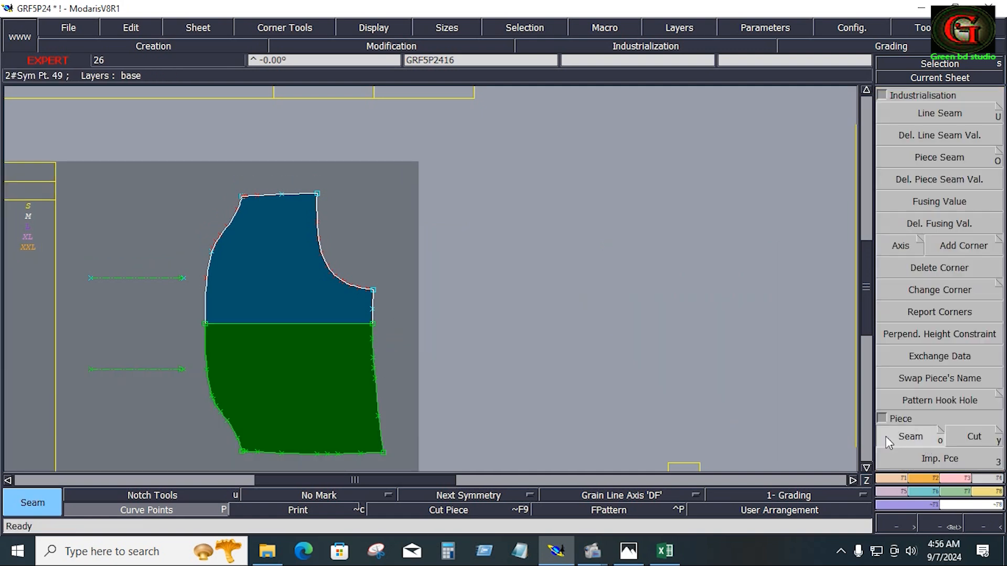
left_click(318, 295)
left_click(314, 364)
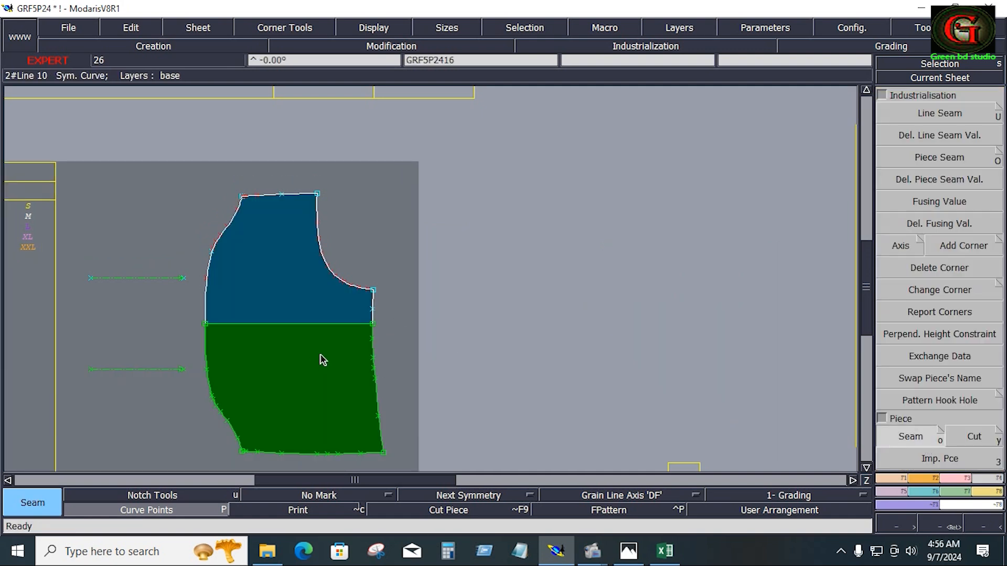
key("Delete")
left_click(309, 328)
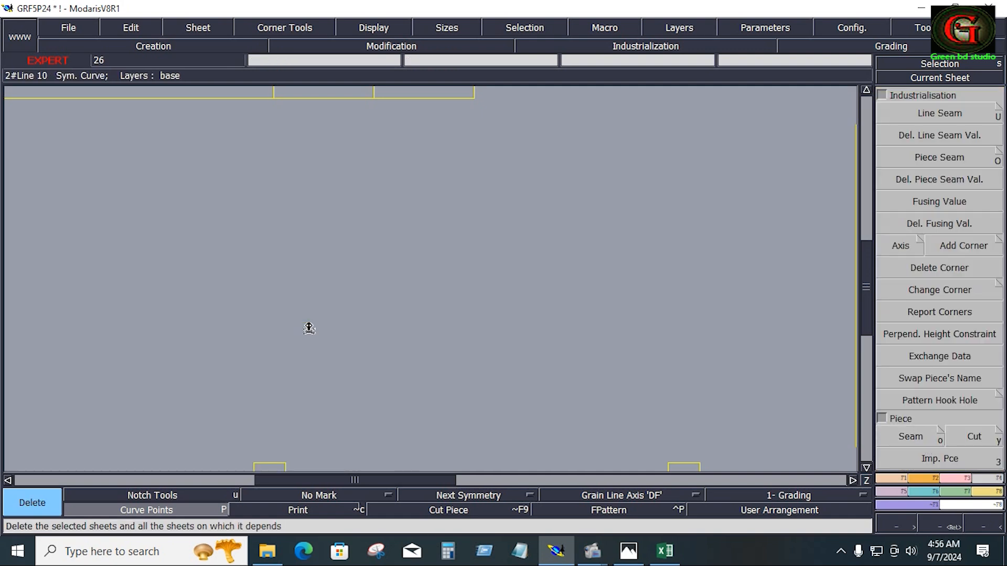
Step: Rearrange the sheets, centre on the combined pocket bag, and move its grain line inside the piece
key("j")
key("Home")
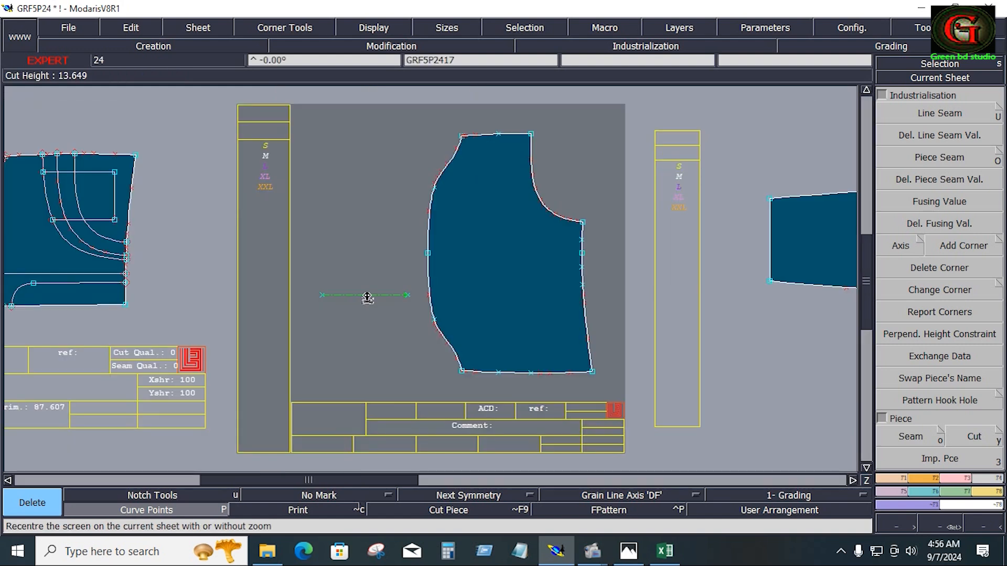
key("d")
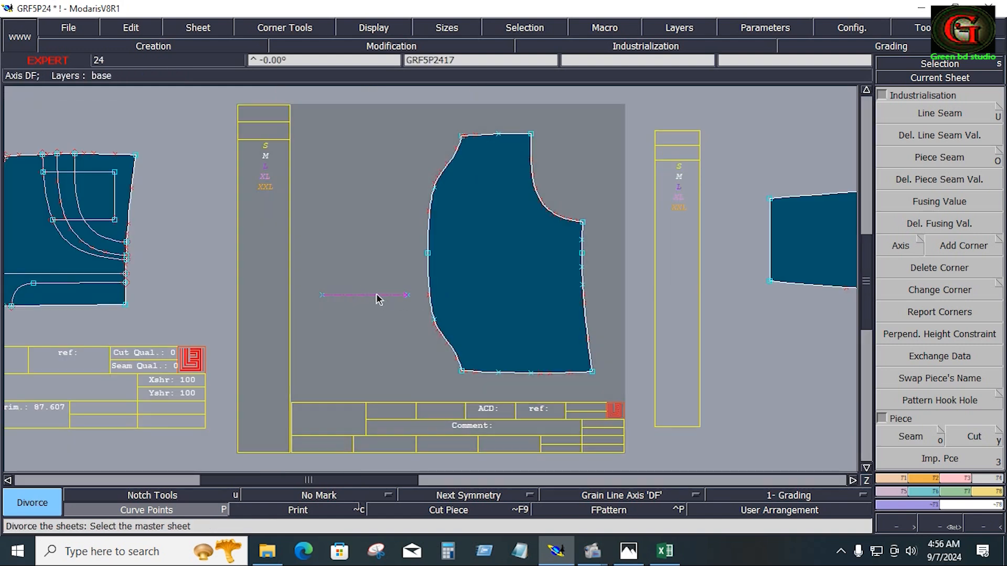
key("shift+d")
left_click(376, 294)
left_click(524, 290)
Step: Add notches to the pocket bag at both ends of the fold and at the pocket opening point on the lower edge
left_click(930, 477)
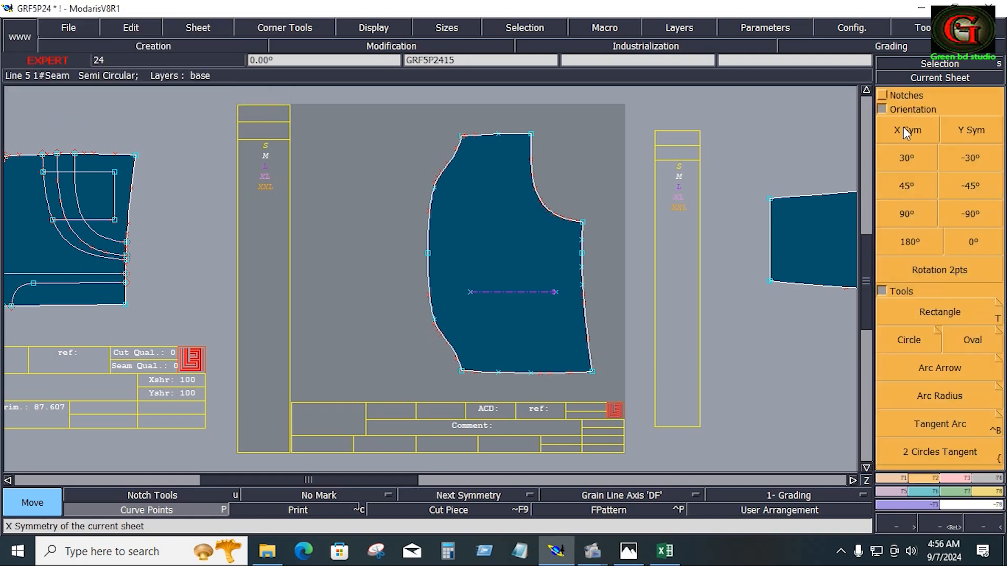
left_click(887, 96)
left_click(928, 114)
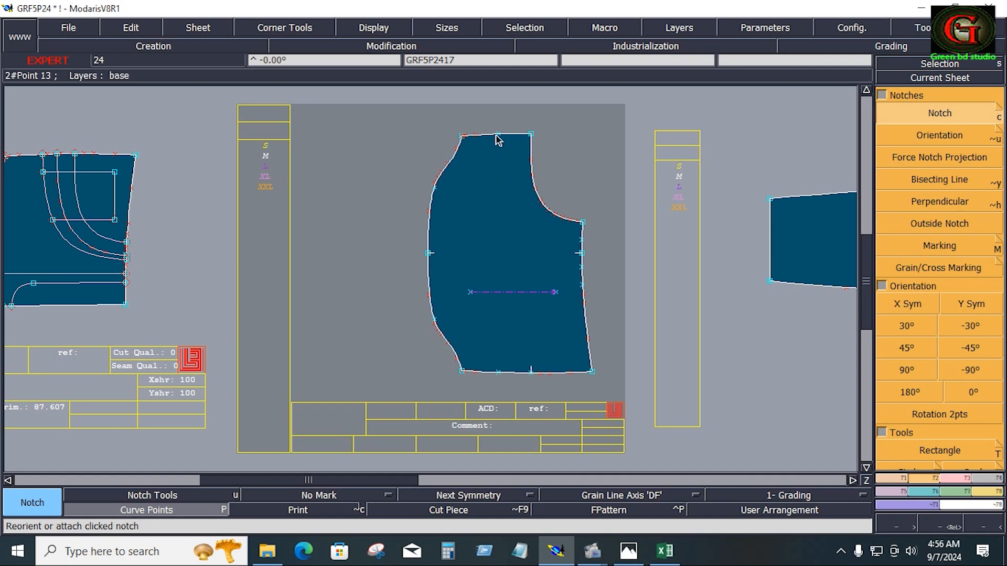
Step: Apply a line seam of 0.4 inch at beginning and end to all edges of the combined pocket bag
left_click(980, 476)
key("u")
left_click_drag(401, 105, 607, 393)
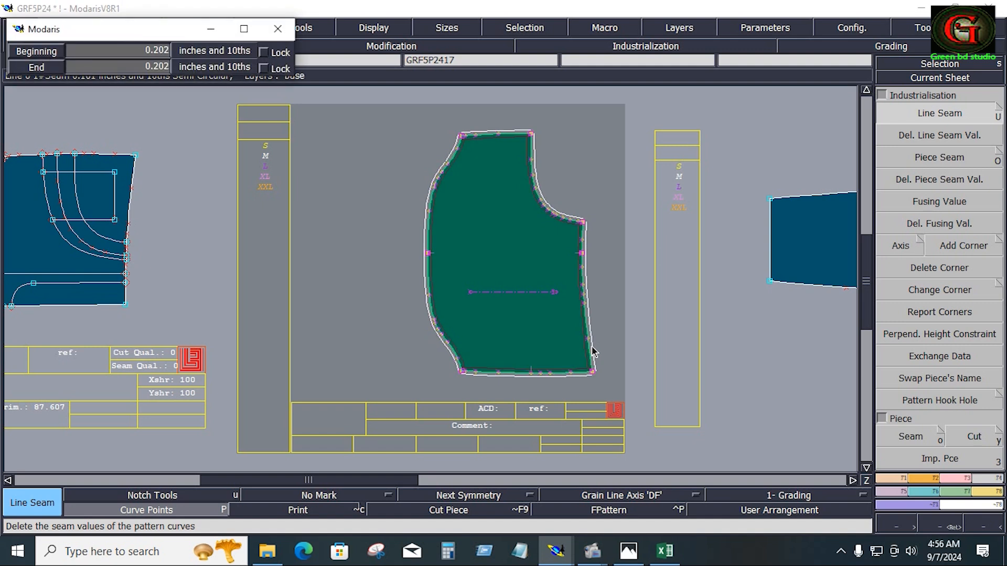
type("0.4")
key("Return")
type(".4")
key("Return")
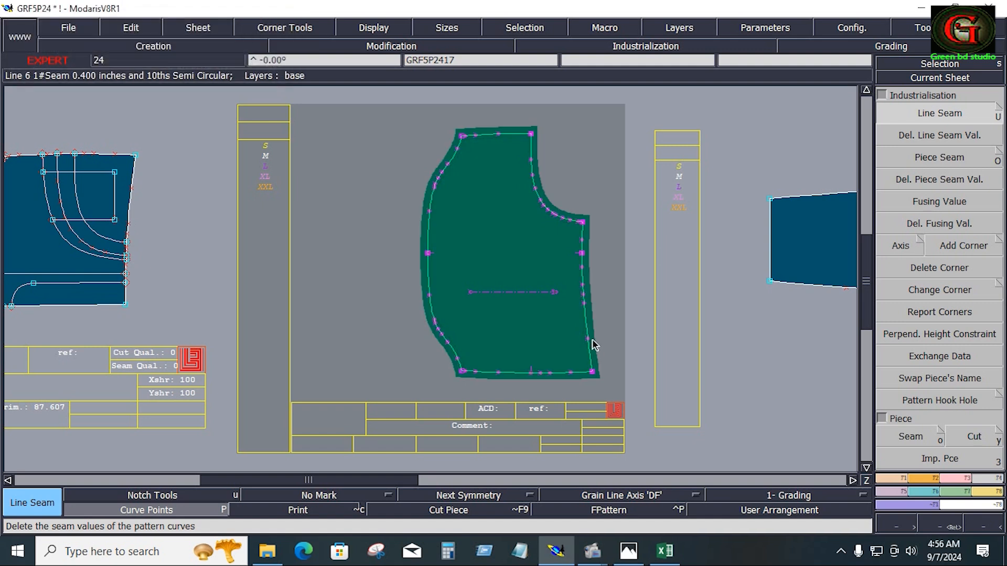
Step: Set the line seam around the combined pocket bag to .5 inch at beginning and end, and rearrange all sheets
left_click(594, 334)
left_click(594, 335)
type(".5")
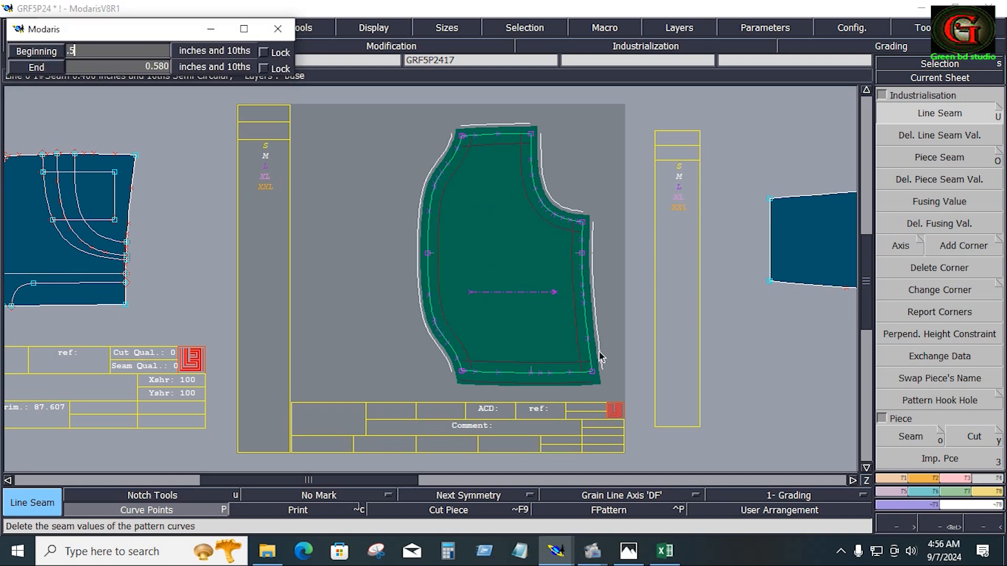
key("Tab")
type(".5")
key("Return")
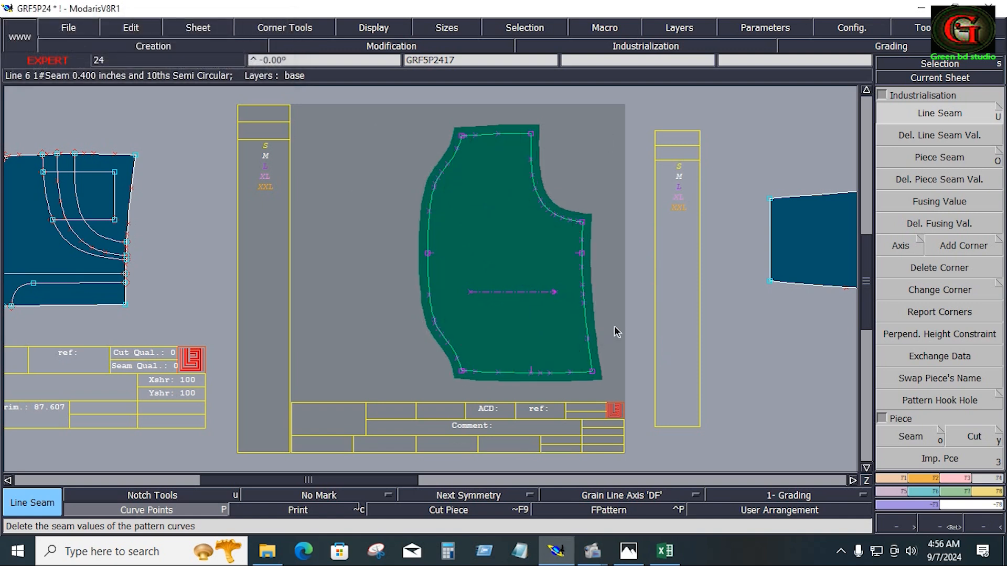
left_click(615, 325)
key("j")
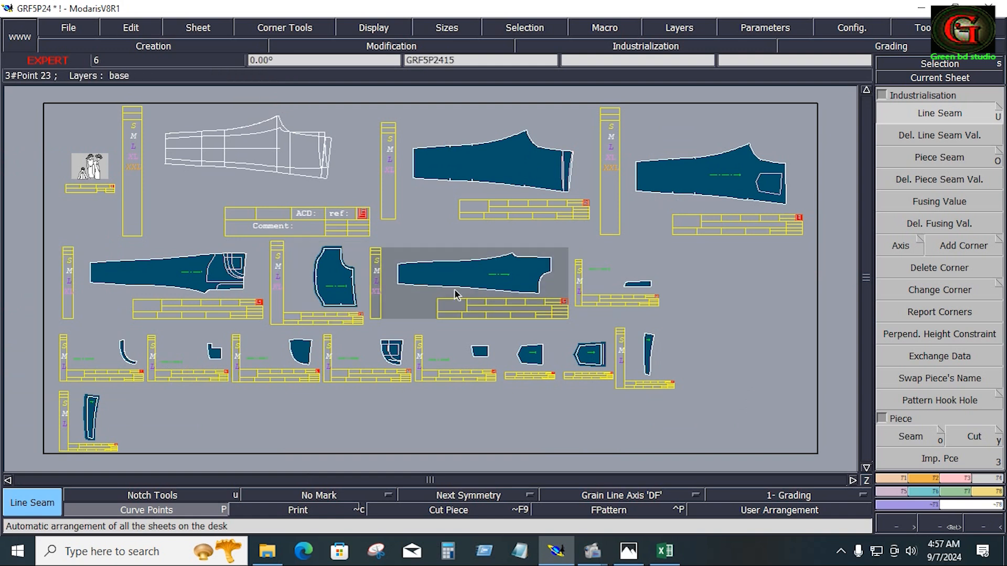
Step: Apply a line seam of .5 inch at beginning and end to all edges of the front panel
key("Home")
left_click_drag(118, 126, 777, 327)
left_click(707, 285)
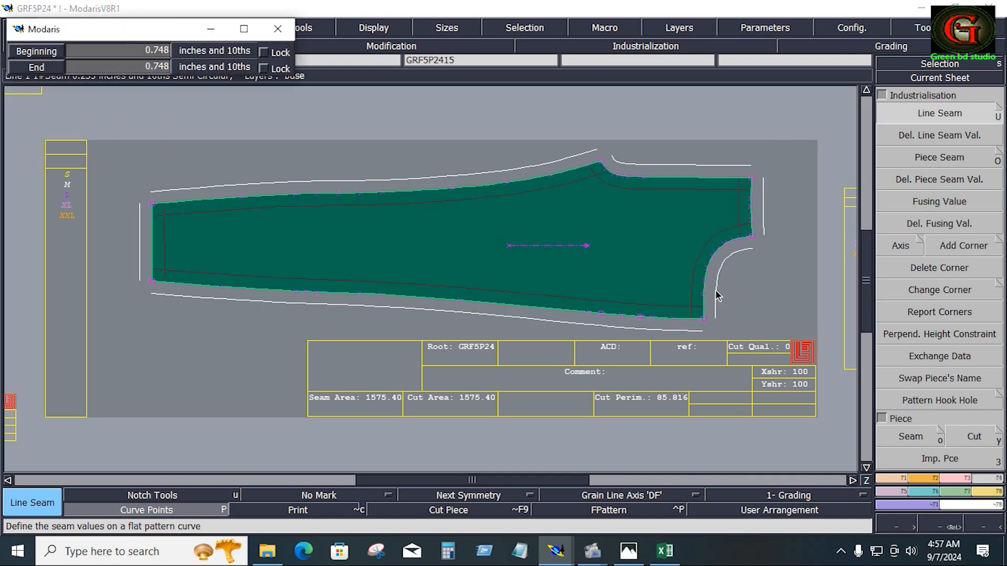
key("Down")
type(".5")
key("Return")
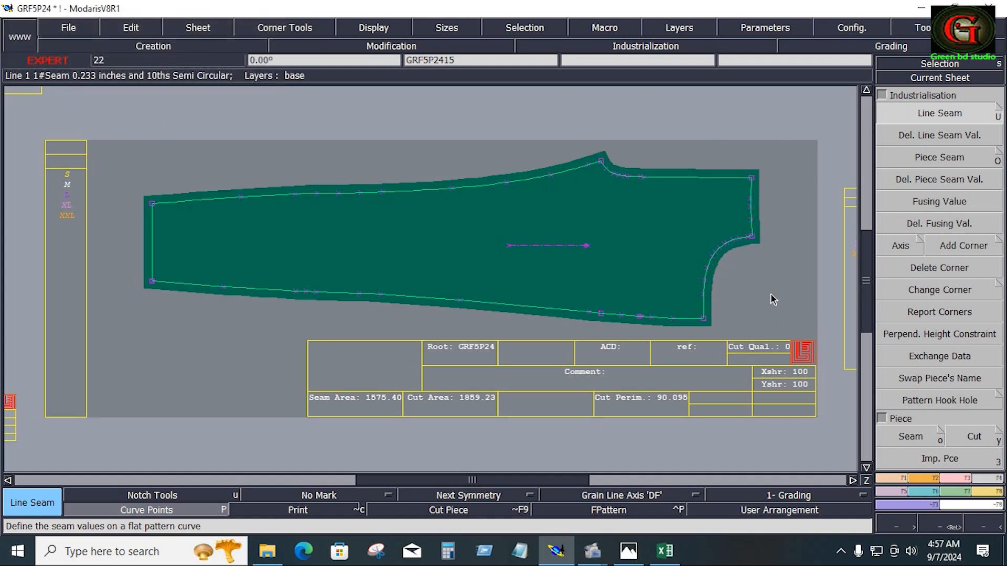
left_click(762, 322)
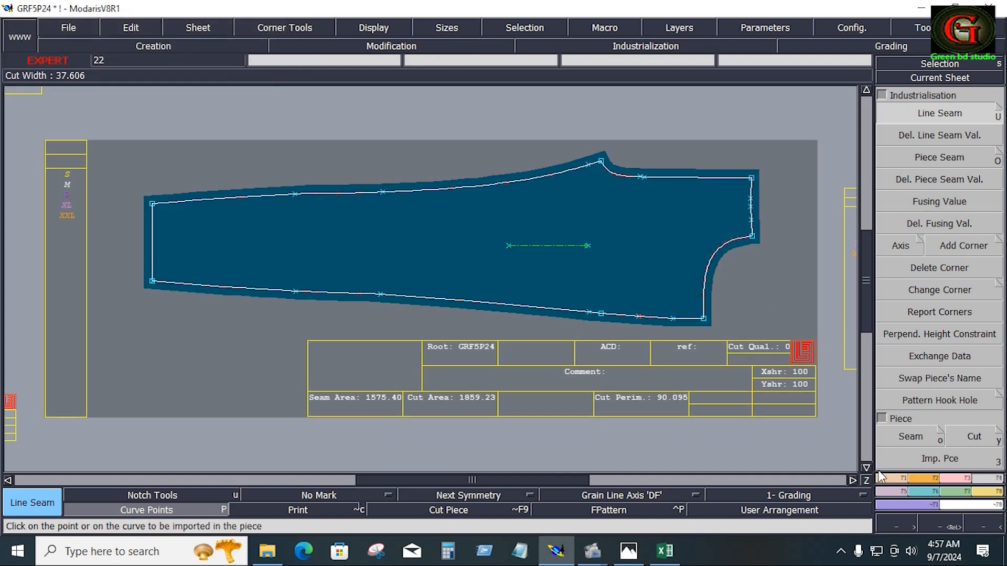
Step: Add two notches on the front panel's lower side edge near the pocket opening and turn off the curve points display
left_click(924, 480)
left_click(931, 113)
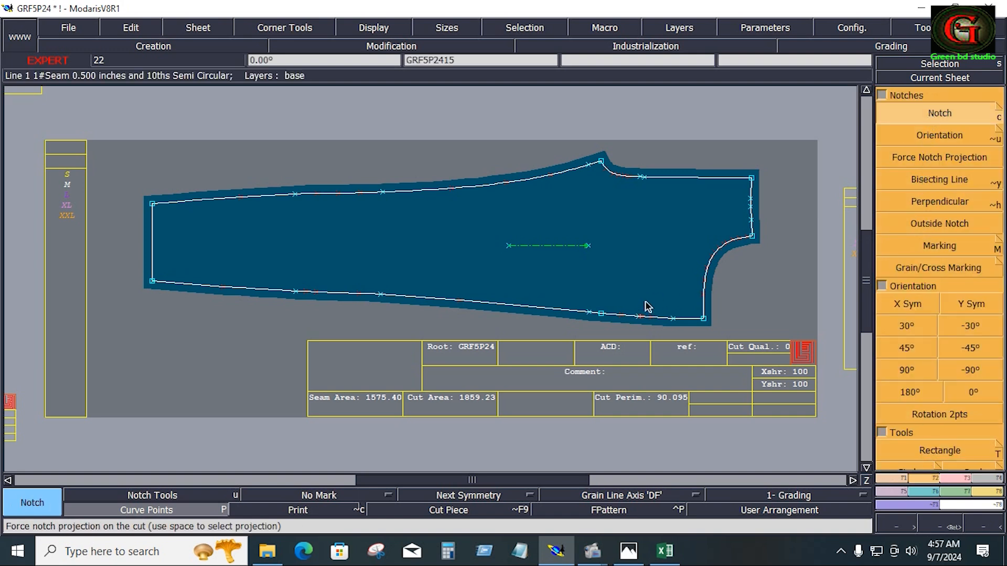
left_click(610, 314)
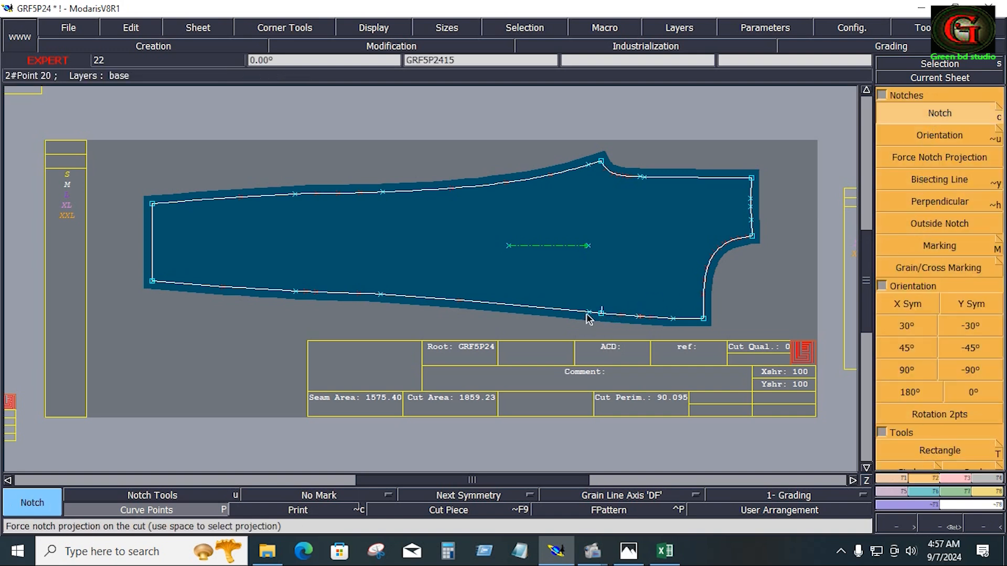
key("ctrl+z")
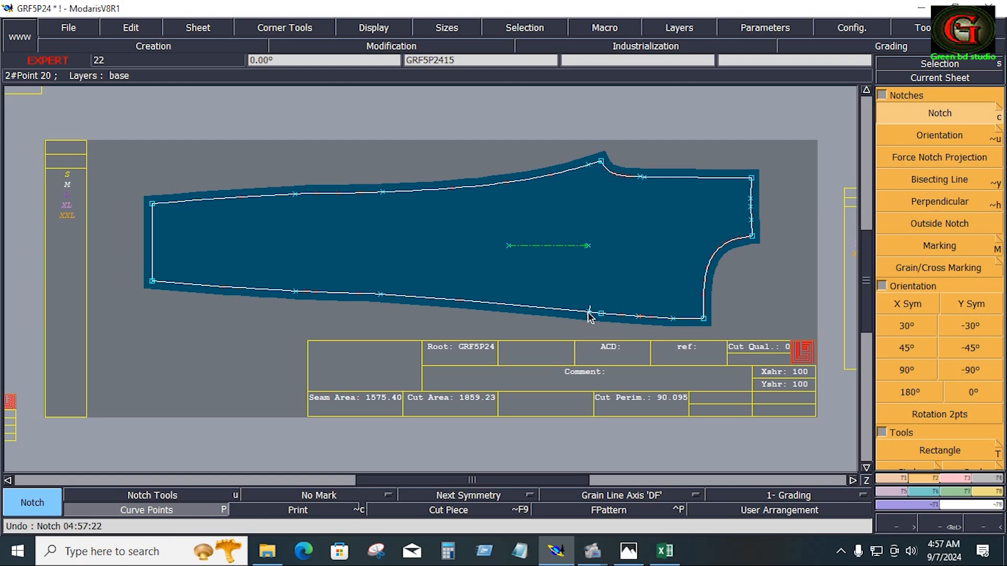
left_click(637, 317)
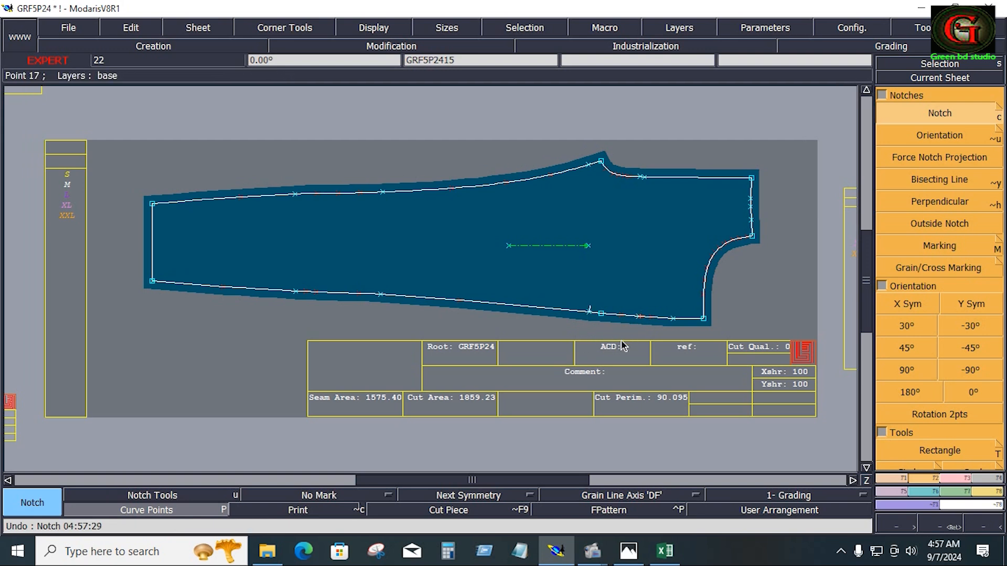
left_click(201, 512)
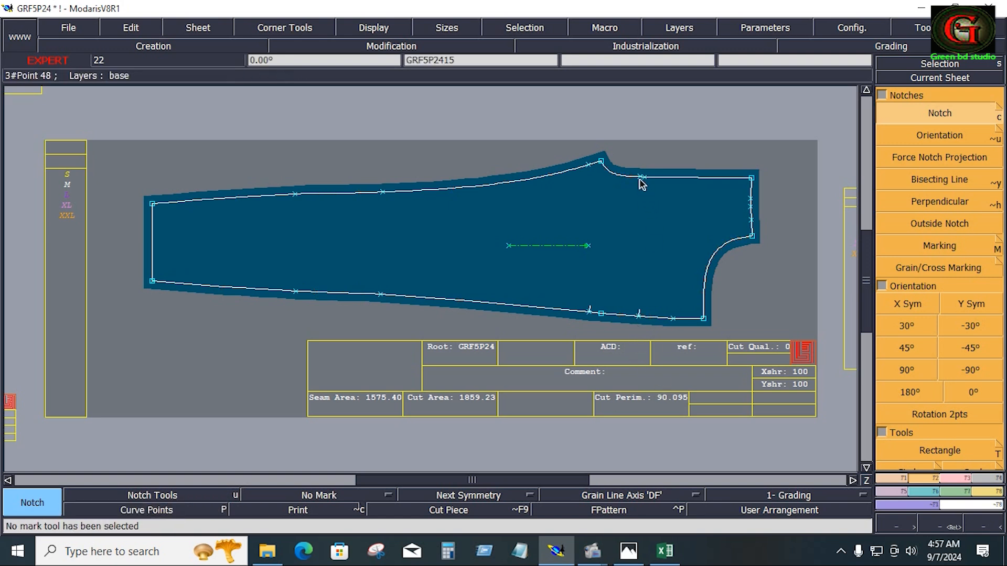
Step: Add notches at the fly point on the front panel's upper edge and at the leg points along both long edges
key("Delete")
scroll(669, 262, "down", 1)
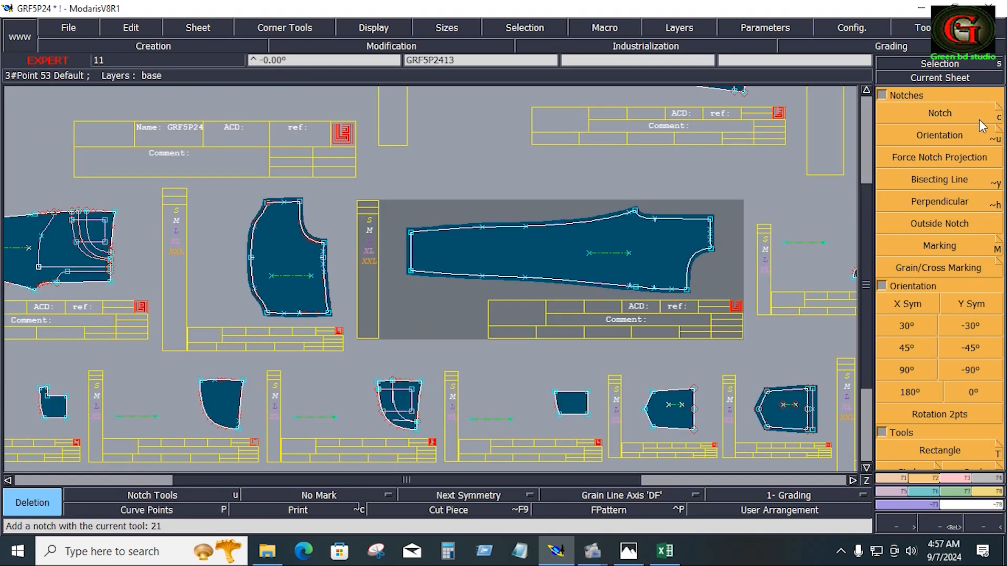
left_click(978, 120)
left_click(481, 274)
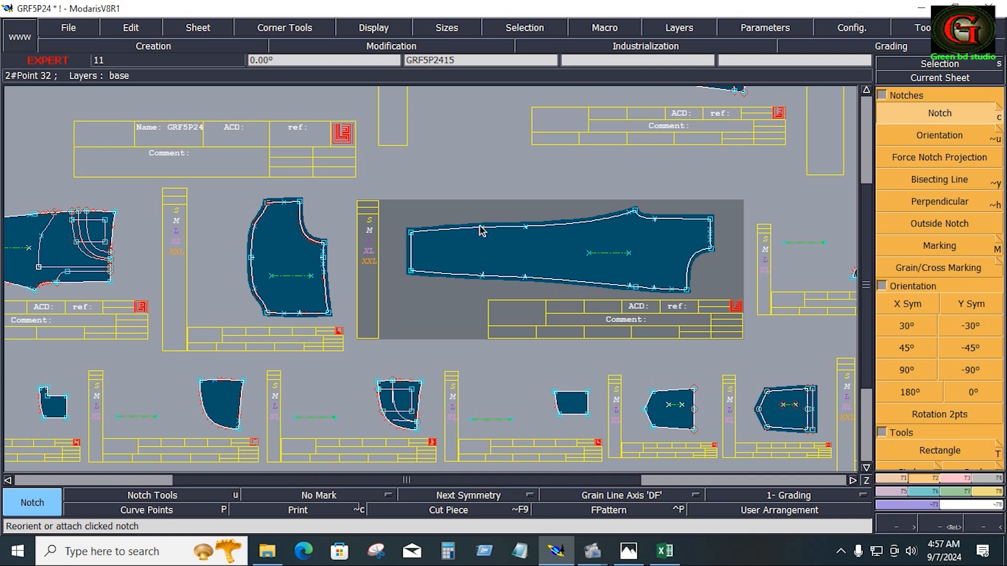
Step: Set the line seam on the front panel's hem edge to 1.25 inches at beginning and end
key("F4")
left_click(942, 112)
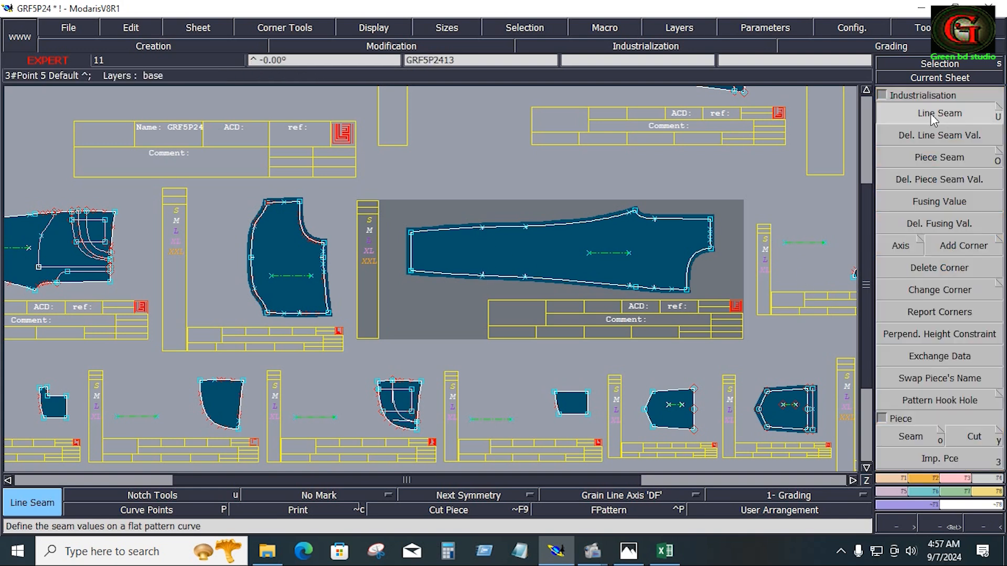
left_click_drag(395, 201, 424, 314)
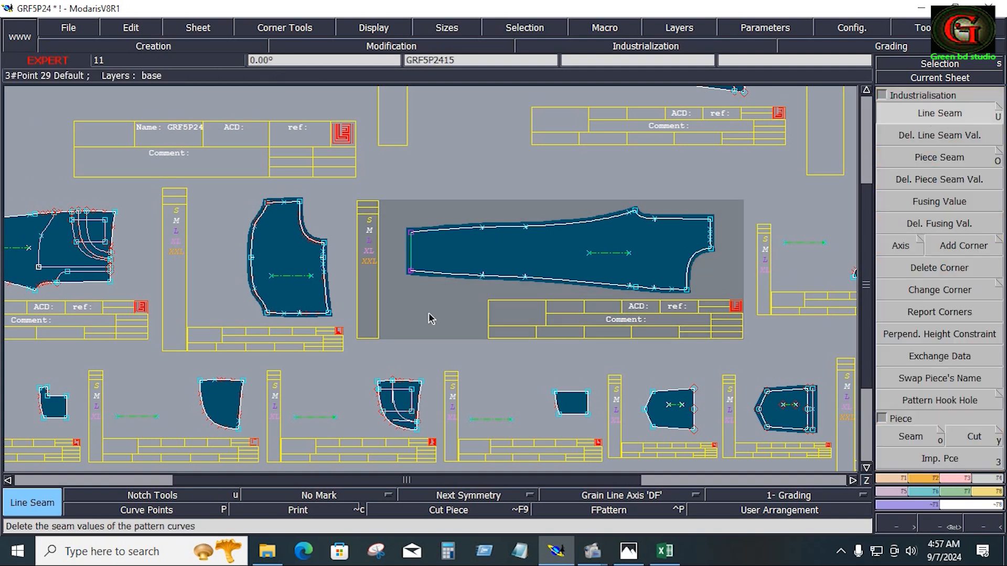
left_click_drag(418, 274, 390, 252)
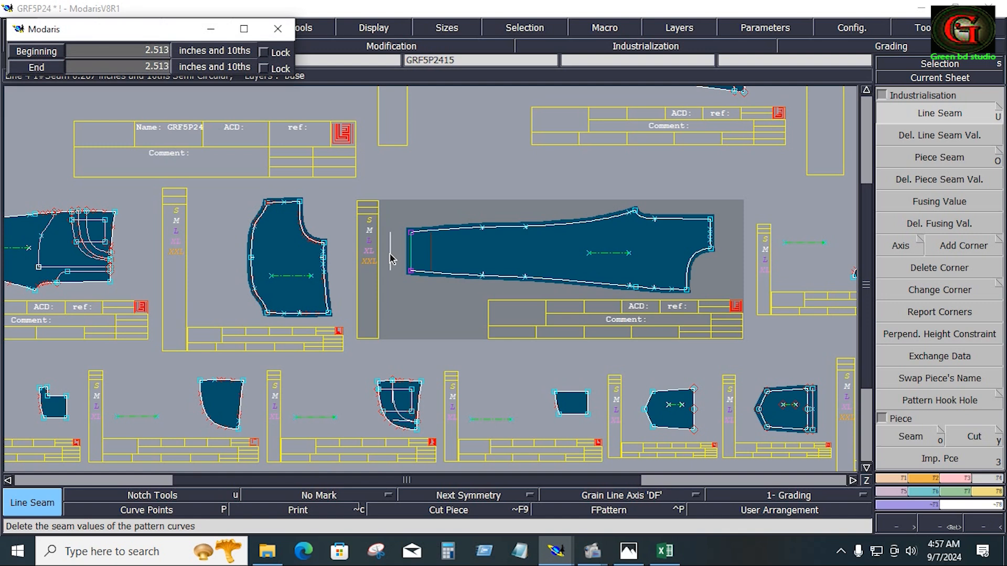
type("1.25")
key("Tab")
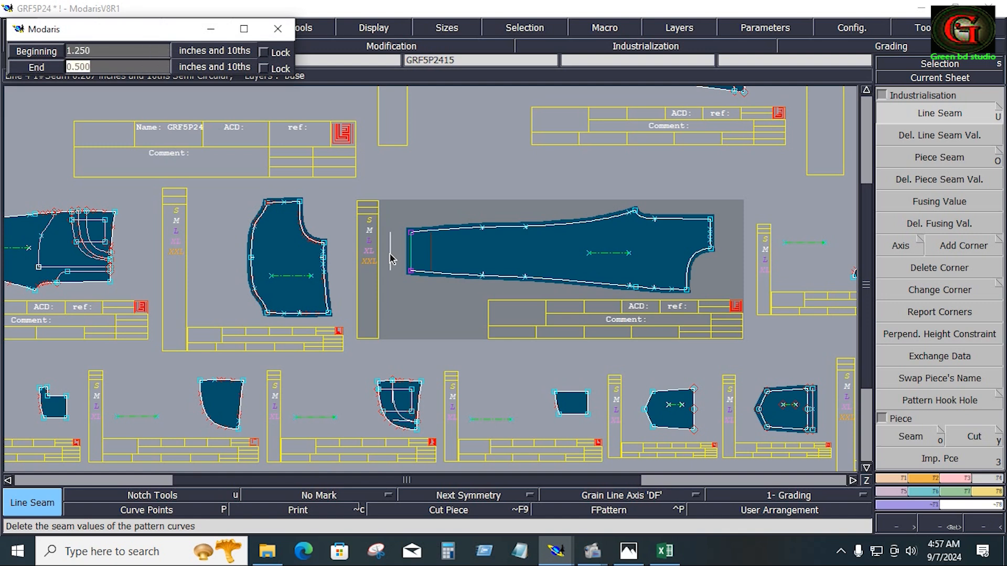
type("1.25")
key("Return")
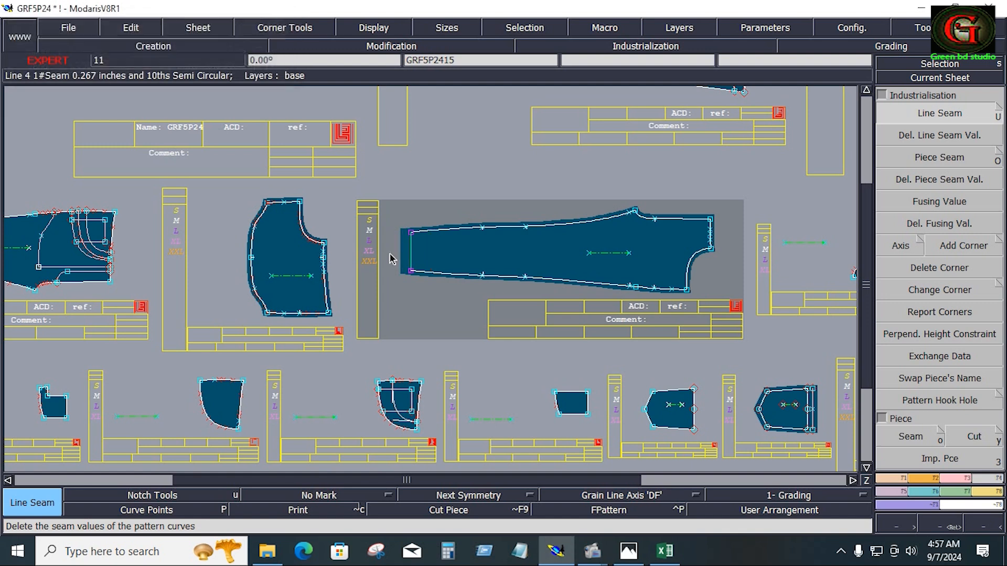
Step: Change the long trouser panel's hem corners to Next Symmetry at the lower corner and Previous Symmetry at the upper corner
left_click(423, 307)
key("Home")
left_click(468, 495)
left_click(414, 141)
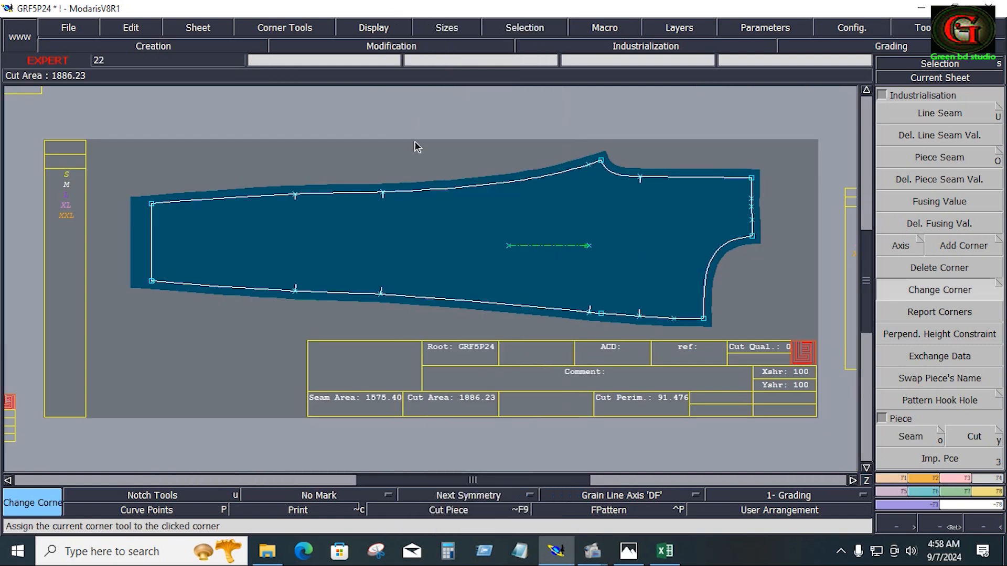
left_click(152, 284)
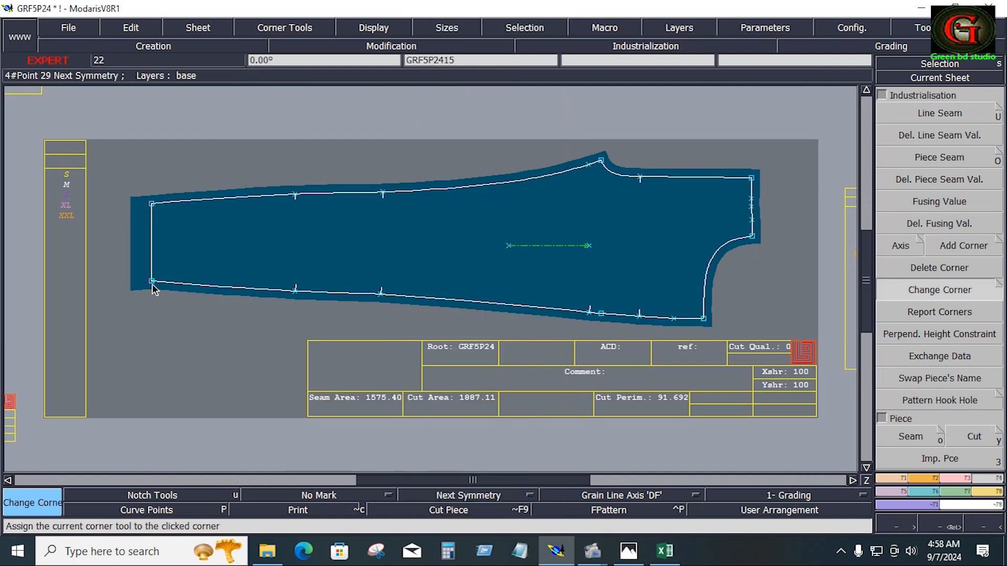
left_click(480, 494)
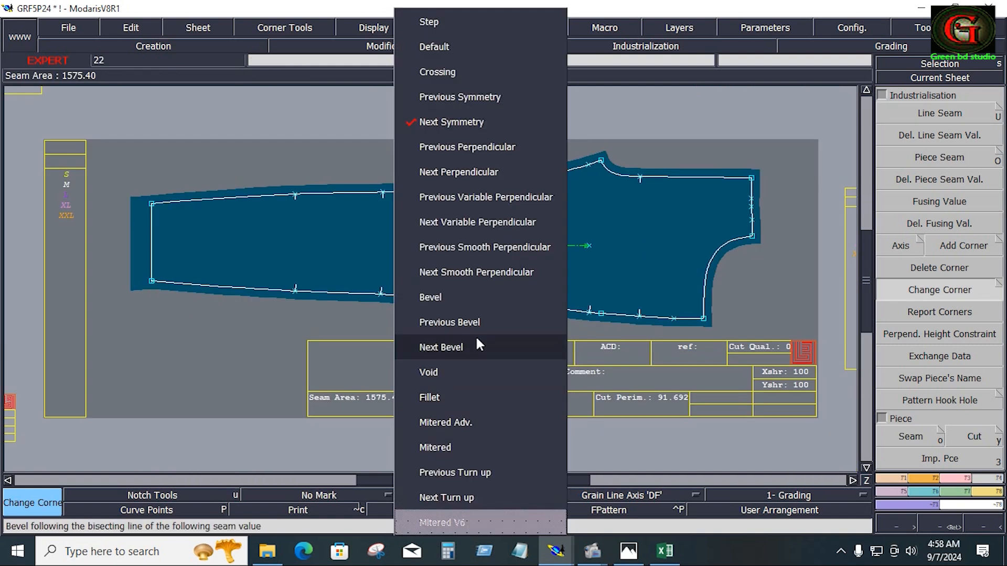
left_click(427, 94)
left_click(152, 206)
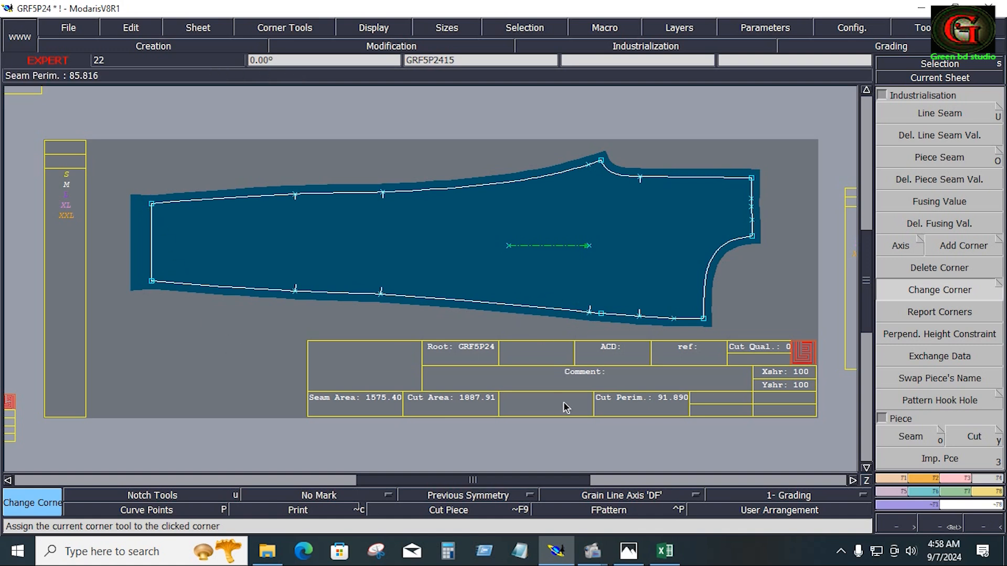
Step: Apply a 0.5 inch line seam to all edges of the curved facing piece GRF5P2412
key("8")
left_click(112, 353)
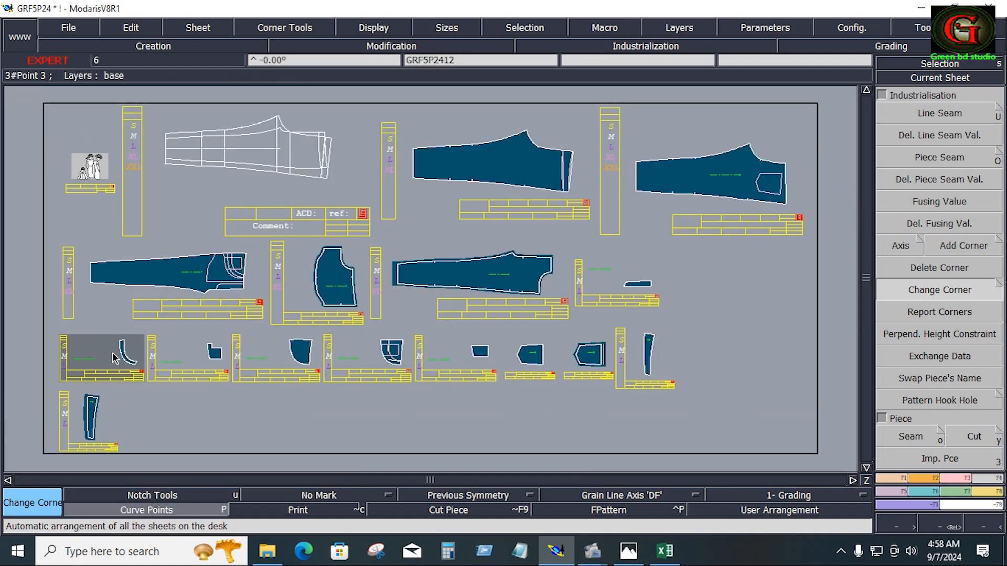
key("Home")
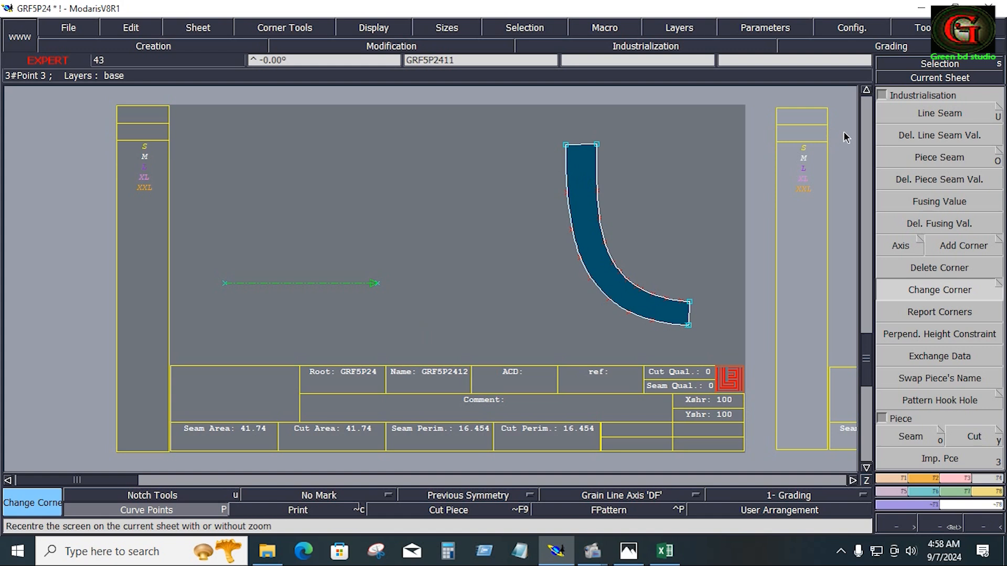
left_click(951, 111)
left_click_drag(535, 124, 703, 353)
left_click(678, 297)
type("0.731")
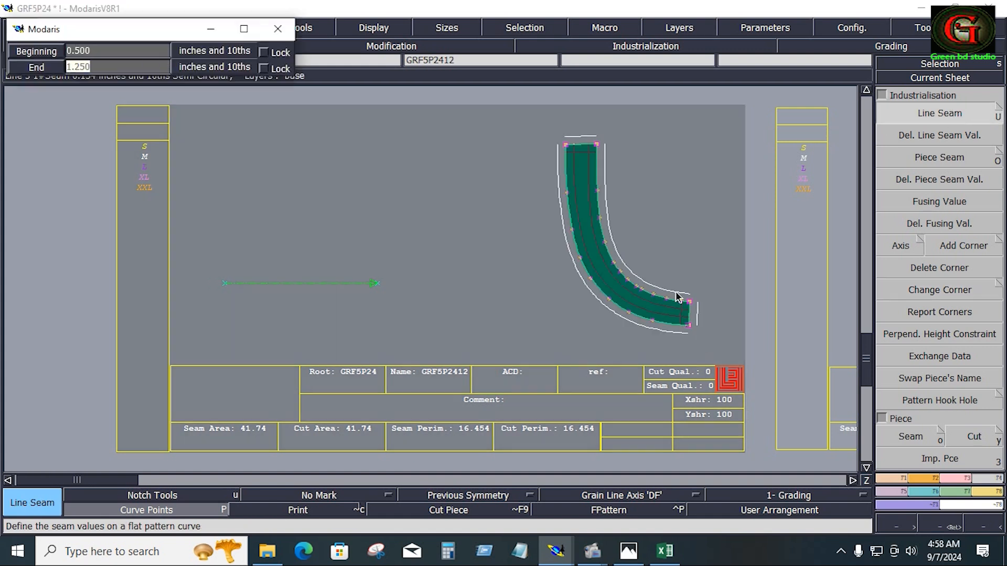
key("Return")
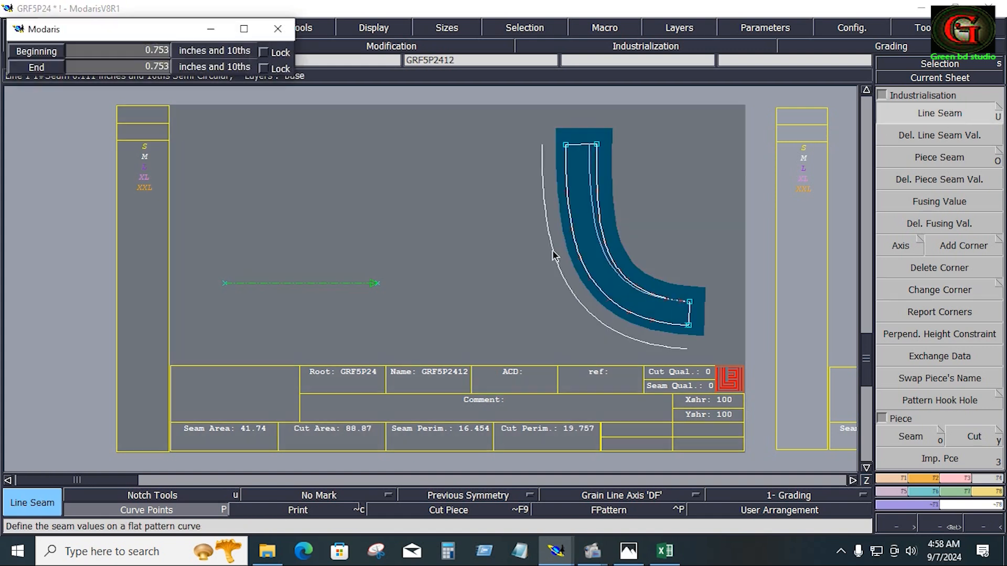
Step: Set the seam of the curved facing's long outer curve to 0 at beginning and end
key("Down")
type("0")
key("Down")
type("0")
key("Return")
Step: Create a short horizontal grain line axis across the upper part of the curved facing piece
key("a")
left_click(553, 201)
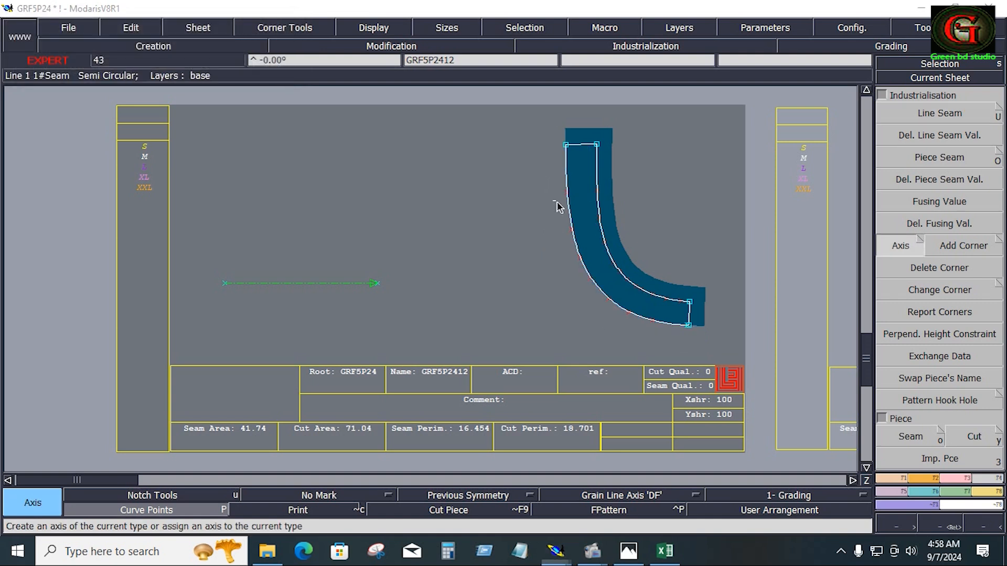
left_click(608, 206, "ctrl")
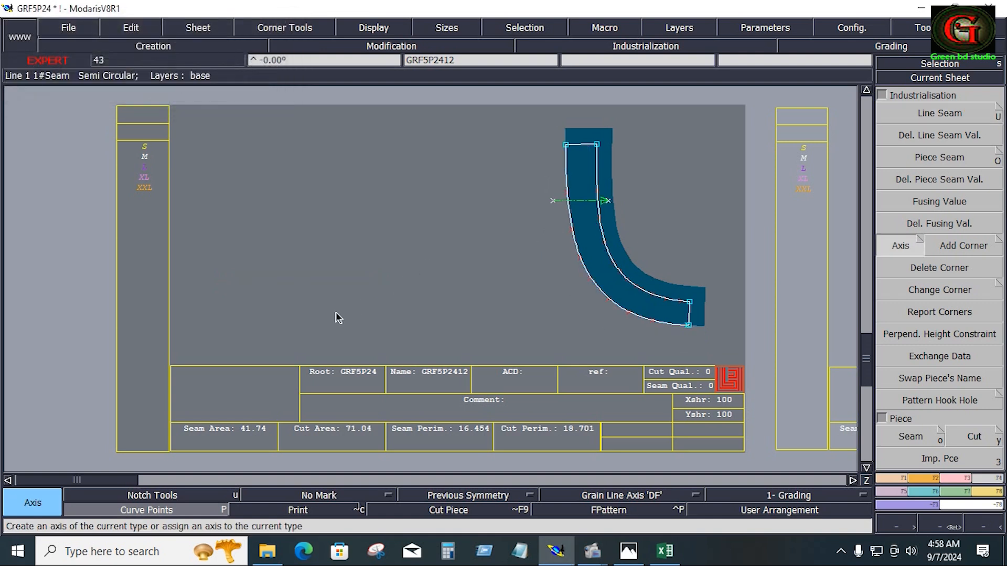
Step: Rearrange all sheets and delete the sheet of the small L-shaped piece GRF5P2411
key("8")
left_click(171, 355)
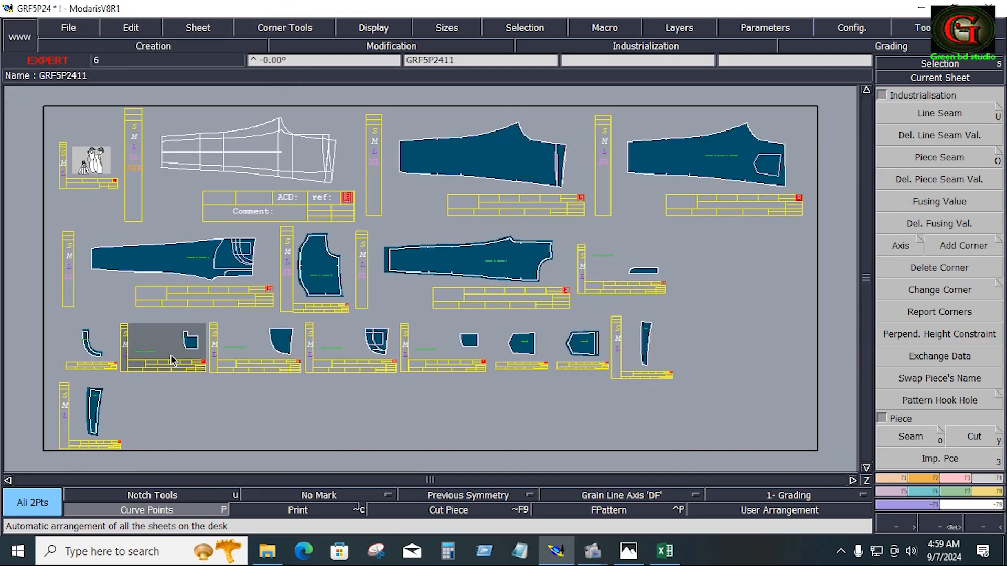
key("Delete")
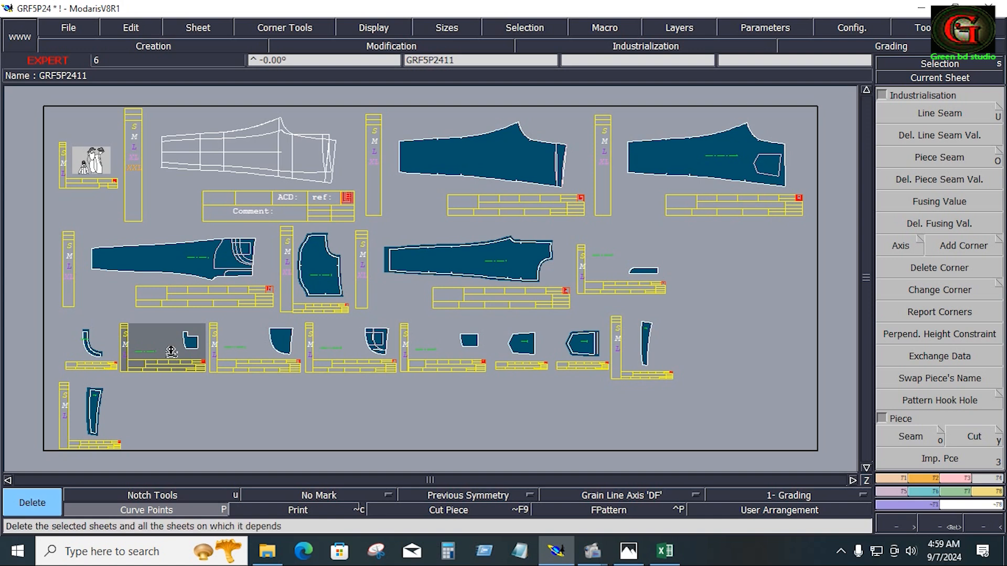
left_click(171, 352)
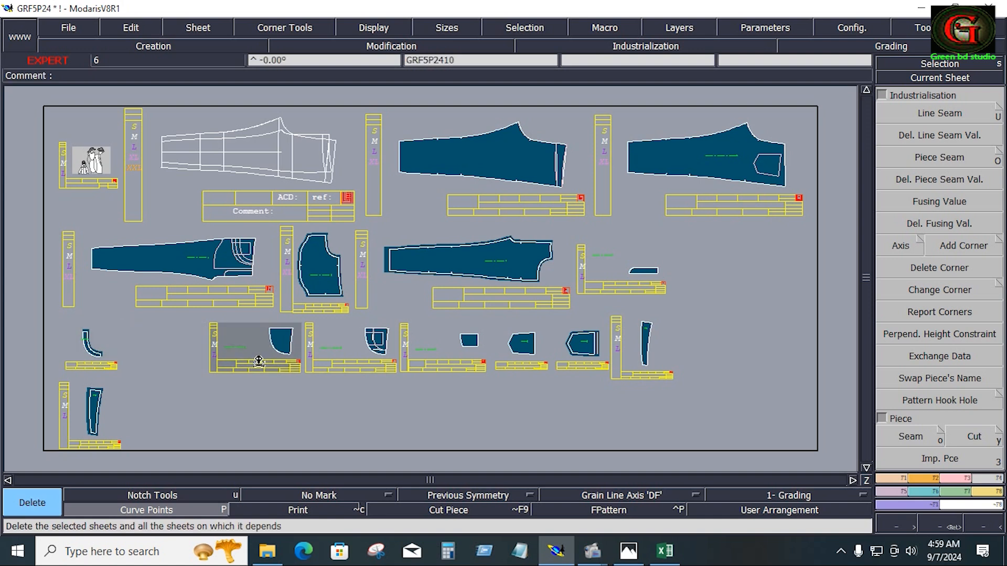
Step: Apply a line seam of 0.5 inch at beginning and end to all edges of pocket piece GRF5P2410
key("5")
key("u")
left_click(690, 270)
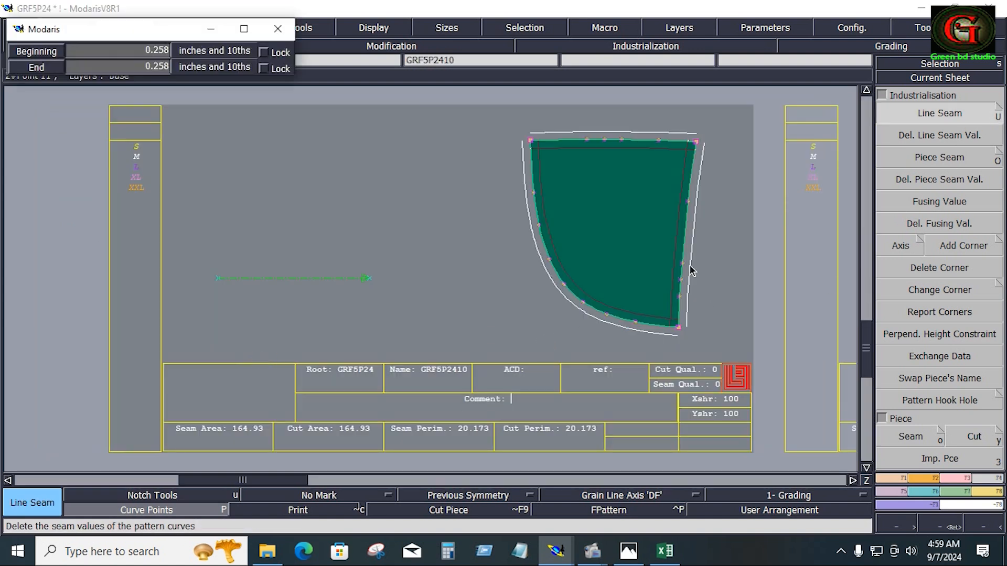
type("0.000")
type(".")
type("5")
key("Tab")
type(".5")
key("Return")
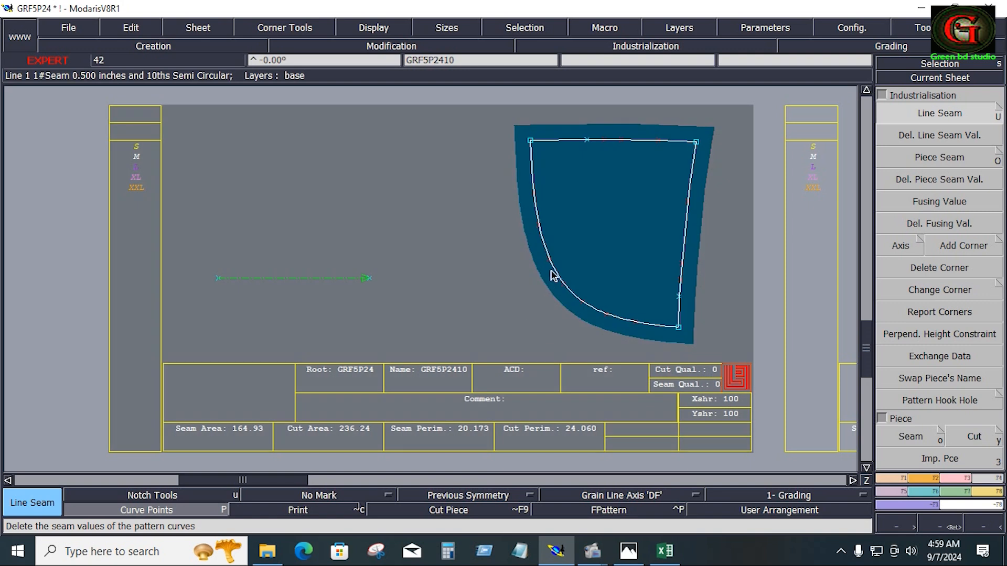
Step: Set the line seam of the pocket piece's curved edge to 0 at beginning and end
left_click(553, 275)
type("0.500")
key("Tab")
type("0")
key("Return")
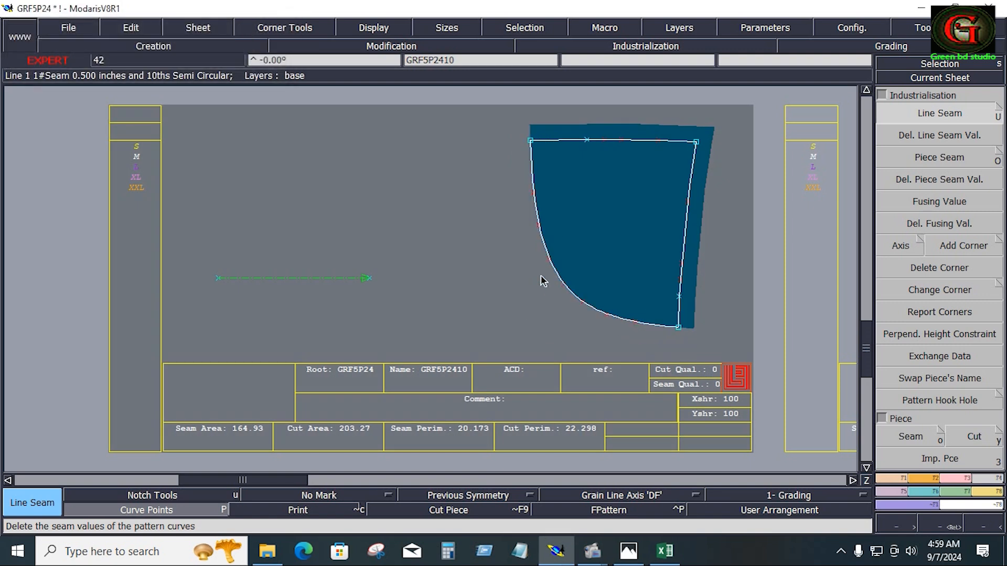
Step: Add notches at the marked points on the pocket piece's top and right edges
left_click(919, 479)
left_click(588, 141)
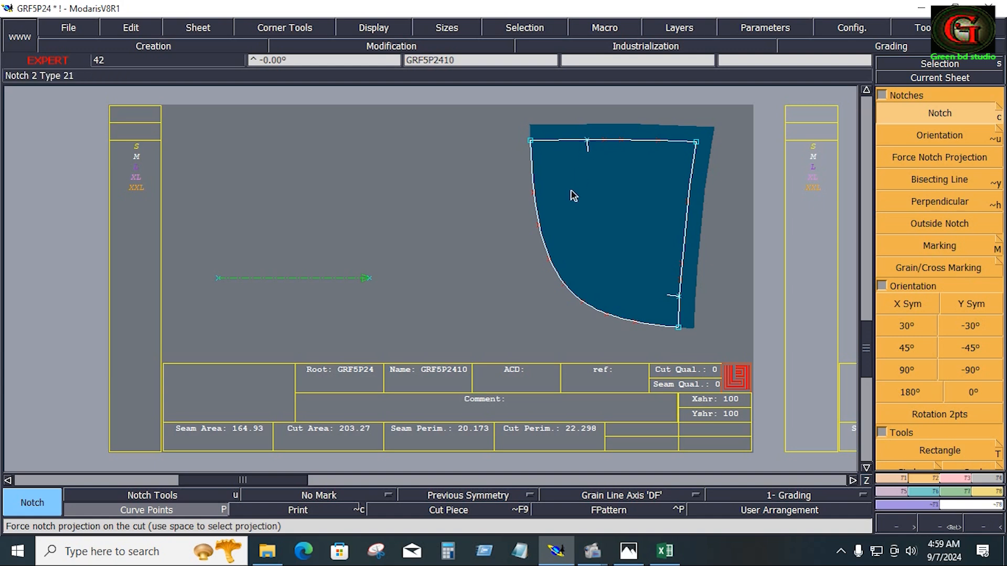
Step: Move the grain line into the upper part of pocket piece GRF5P2410 and shorten it to fit inside
key("m")
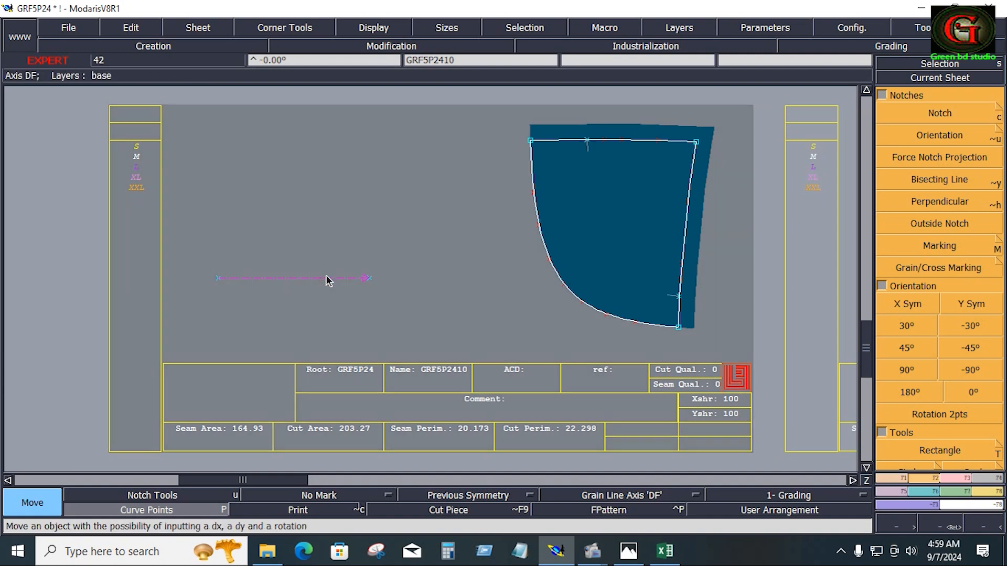
left_click(326, 278)
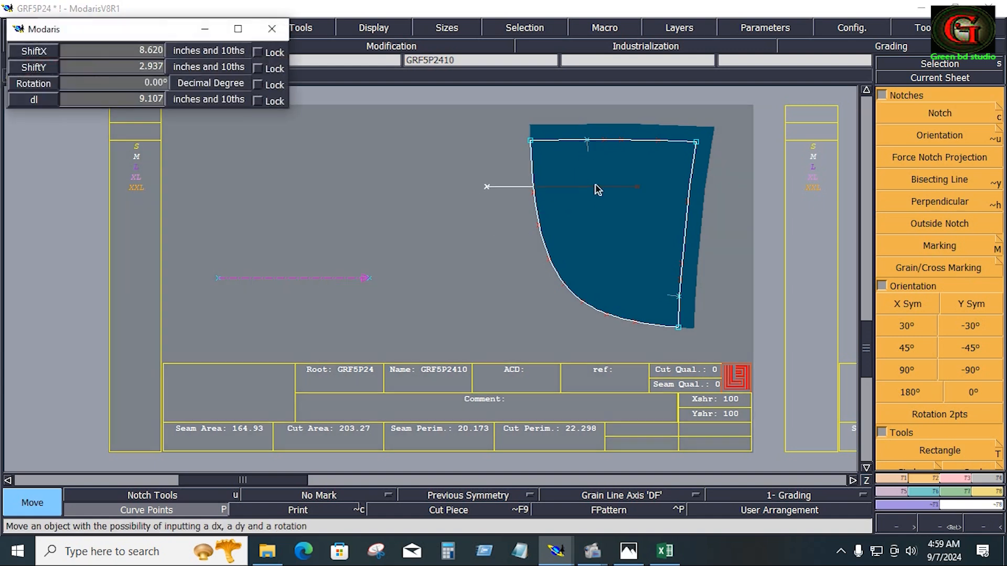
left_click(682, 173)
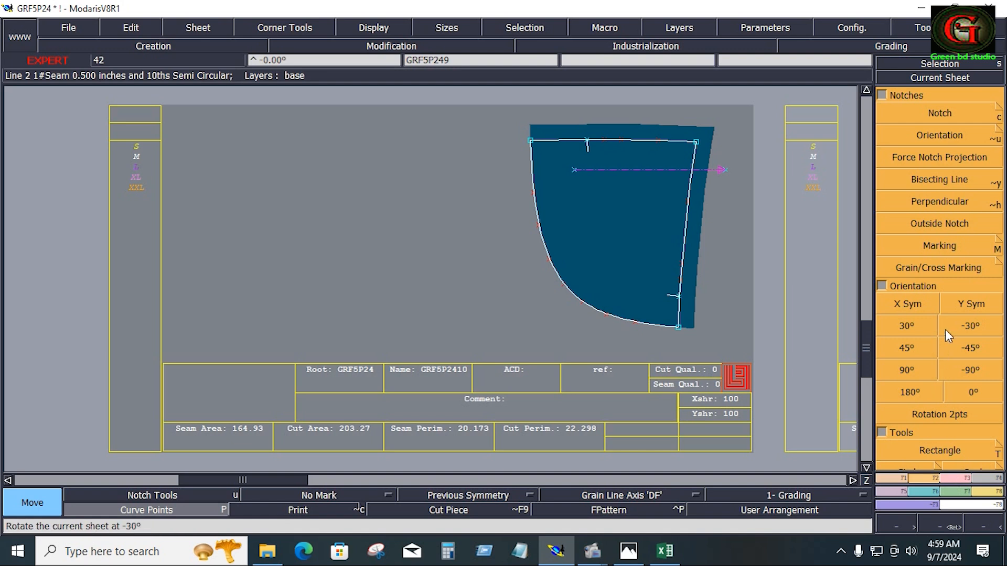
left_click(961, 479)
left_click(939, 304)
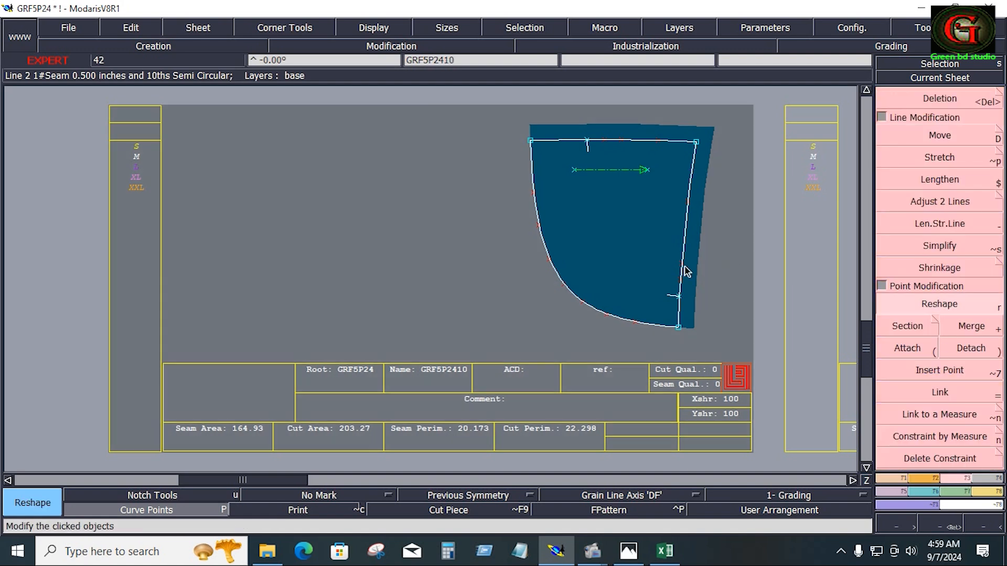
Step: Flip pocket piece GRF5P2410 with X symmetry
left_click(632, 238)
left_click(932, 482)
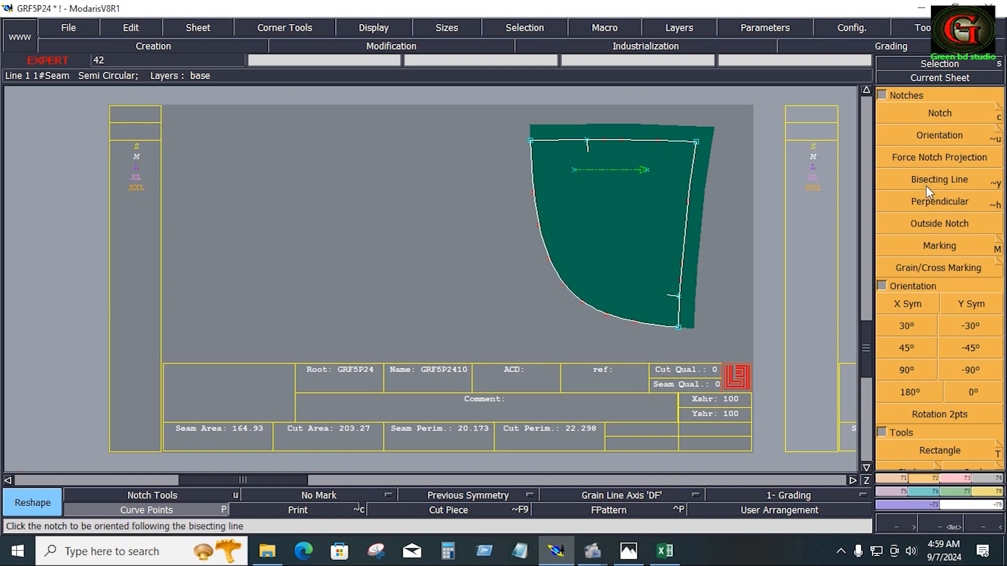
left_click(910, 303)
Step: Create a short horizontal grain line axis (DF) near the top of pocket piece GRF5P249, above its inner rectangle
key("j")
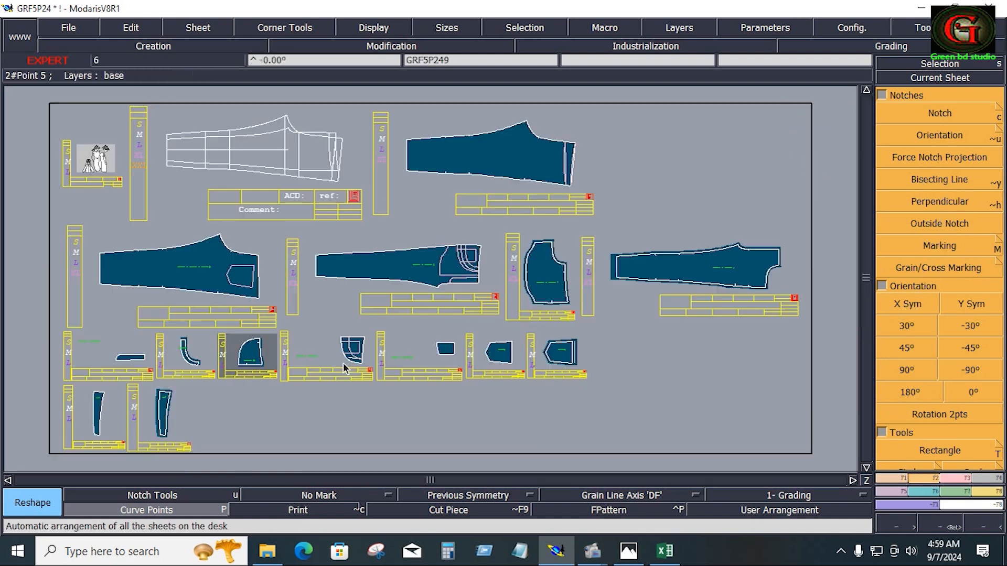
left_click(343, 363)
key("Home")
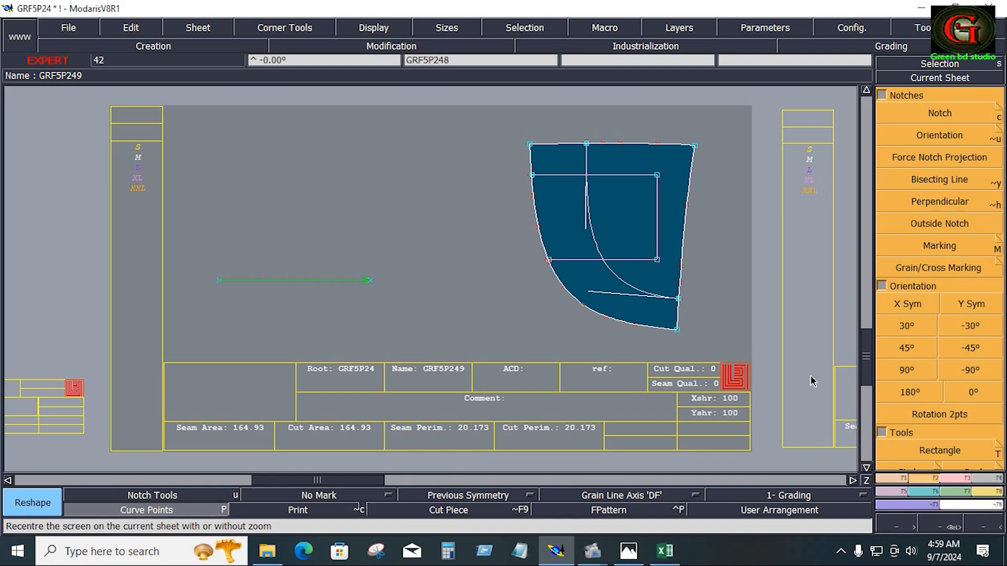
left_click(637, 492)
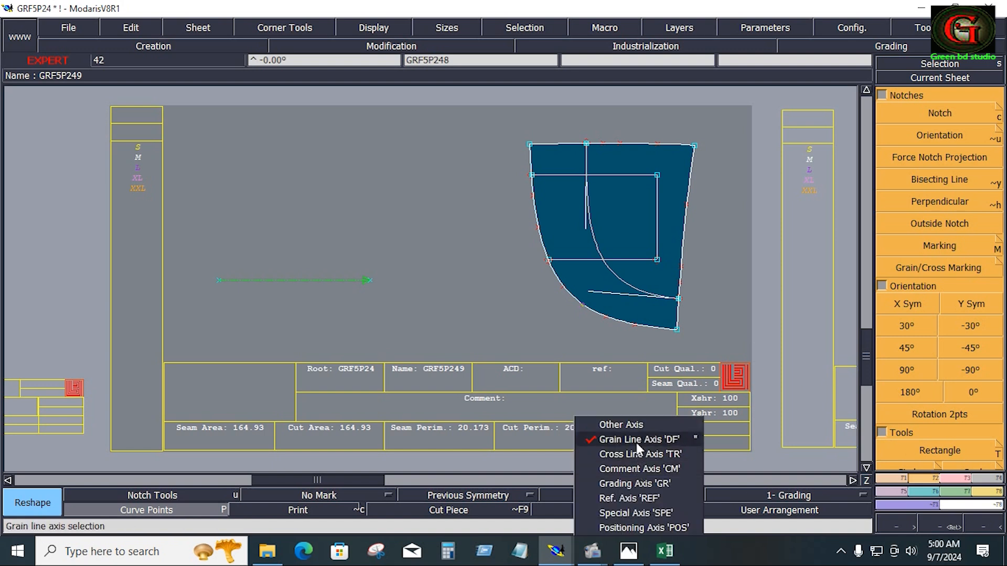
left_click(639, 439)
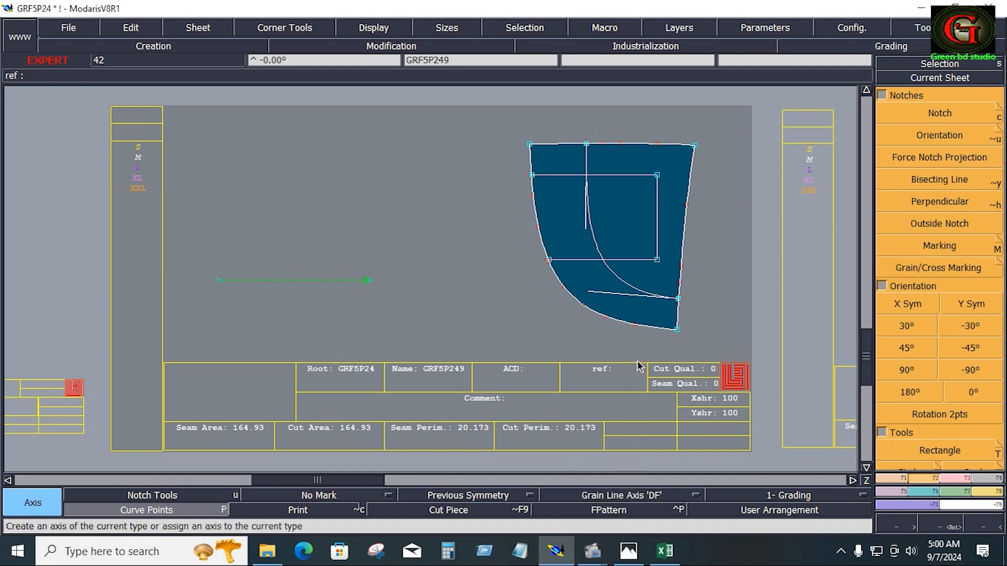
left_click(604, 162)
left_click(648, 162)
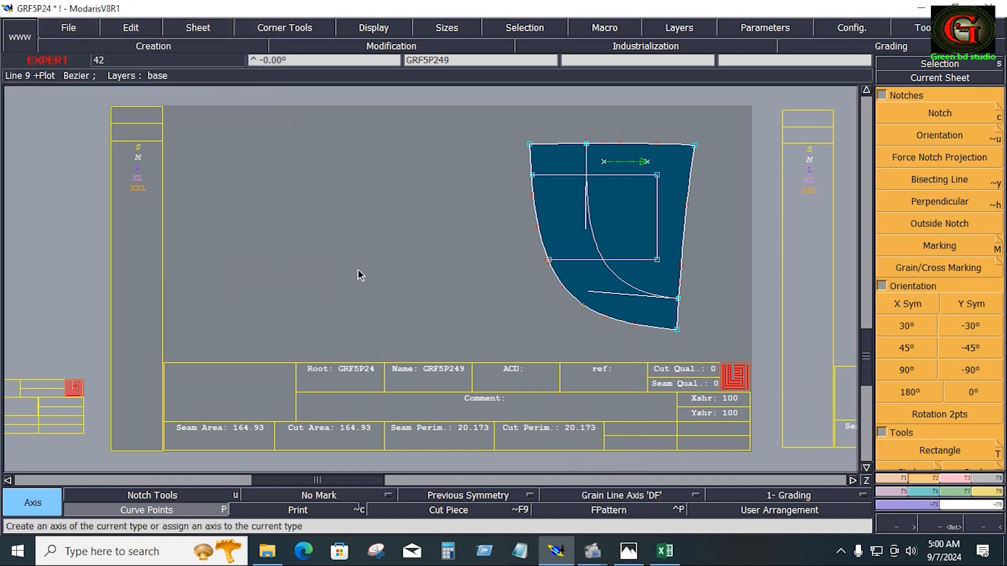
Step: Apply a line seam of 0.5 inch at beginning and end to the outer edges of pocket piece GRF5P249
key("a")
key("shift+a")
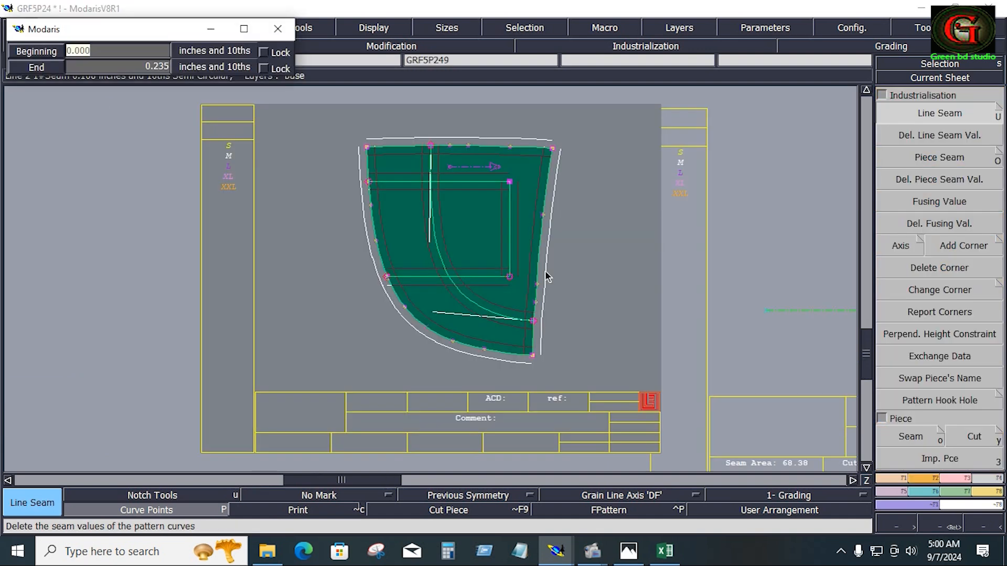
type(".5")
key("Tab")
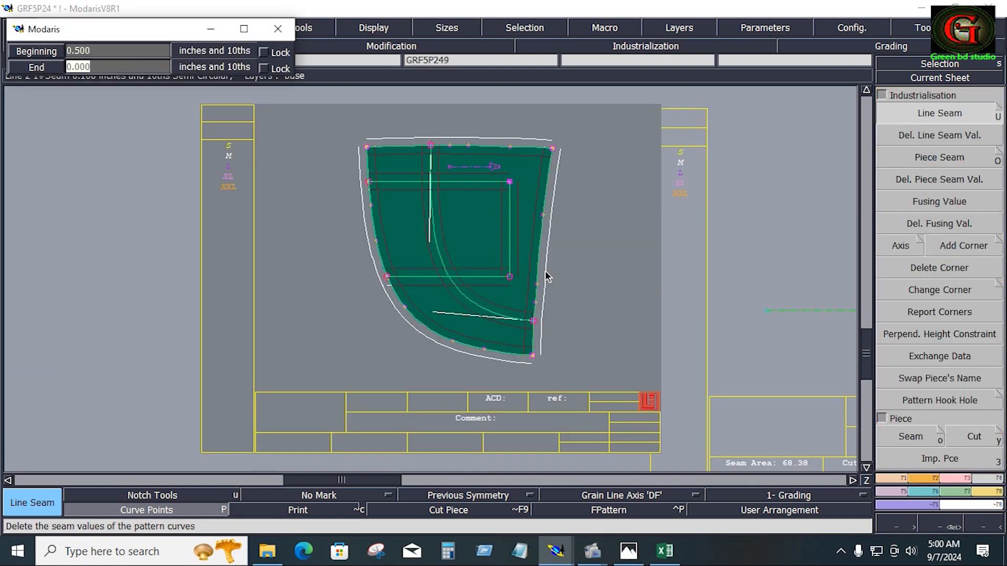
type(".5")
key("Return")
Step: Set the line seam of GRF5P249's curved outer edge to 0 at beginning and end
left_click(424, 348)
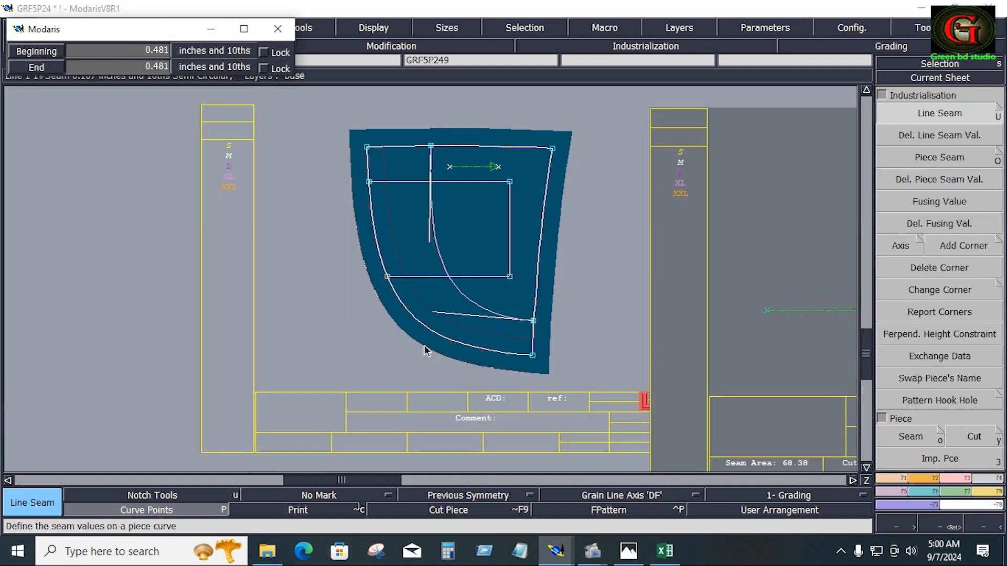
type("0")
key("Tab")
type("0")
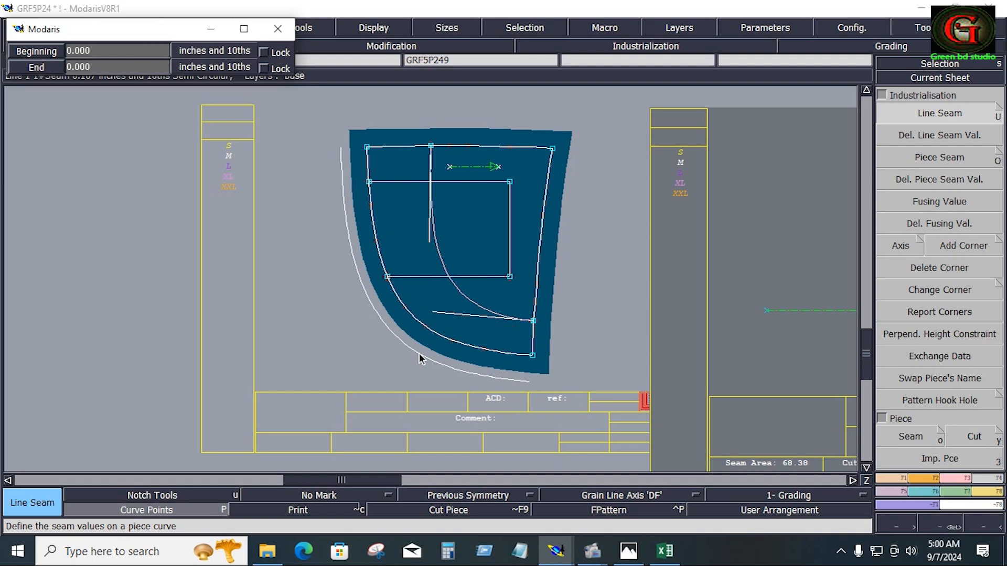
key("Return")
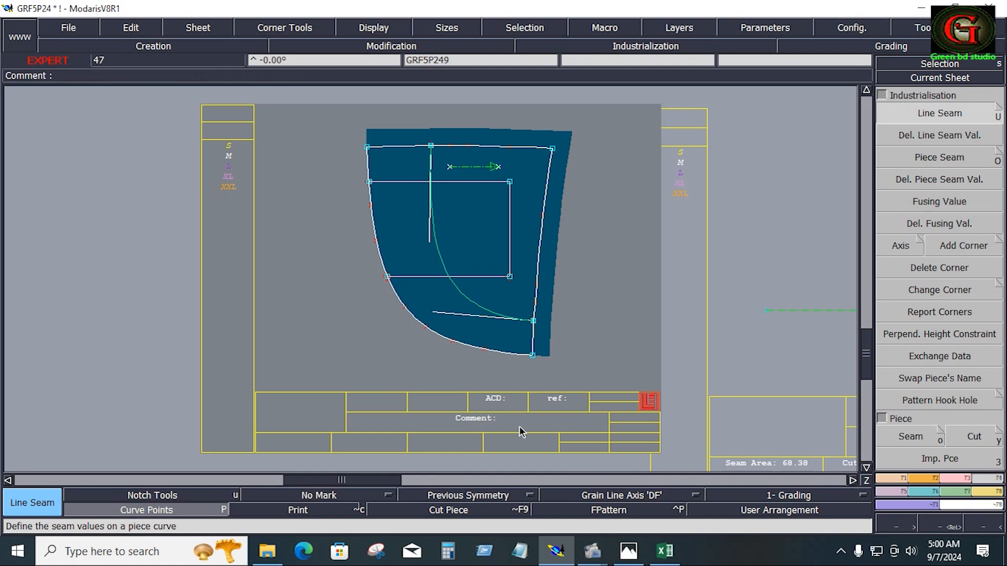
key("j")
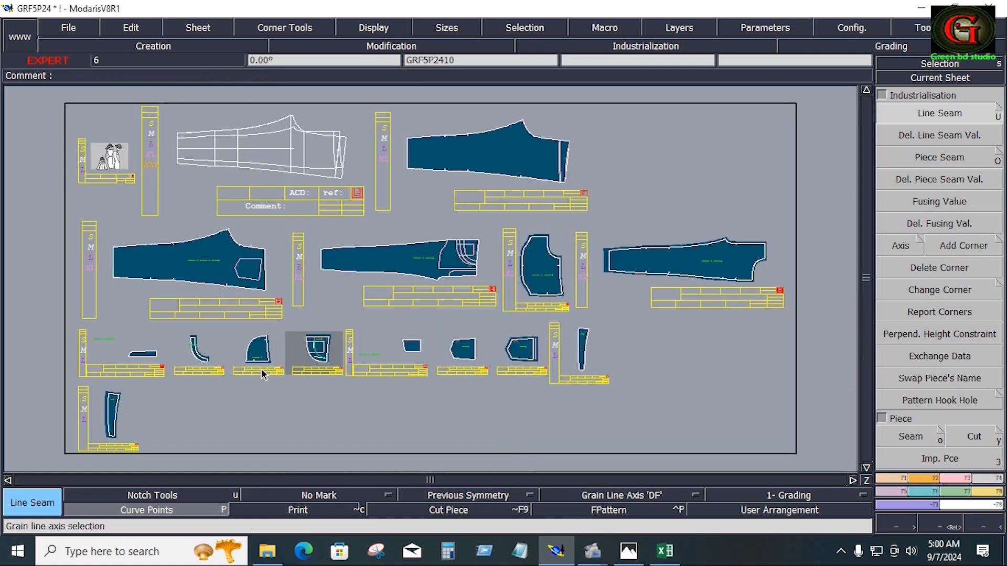
key("j")
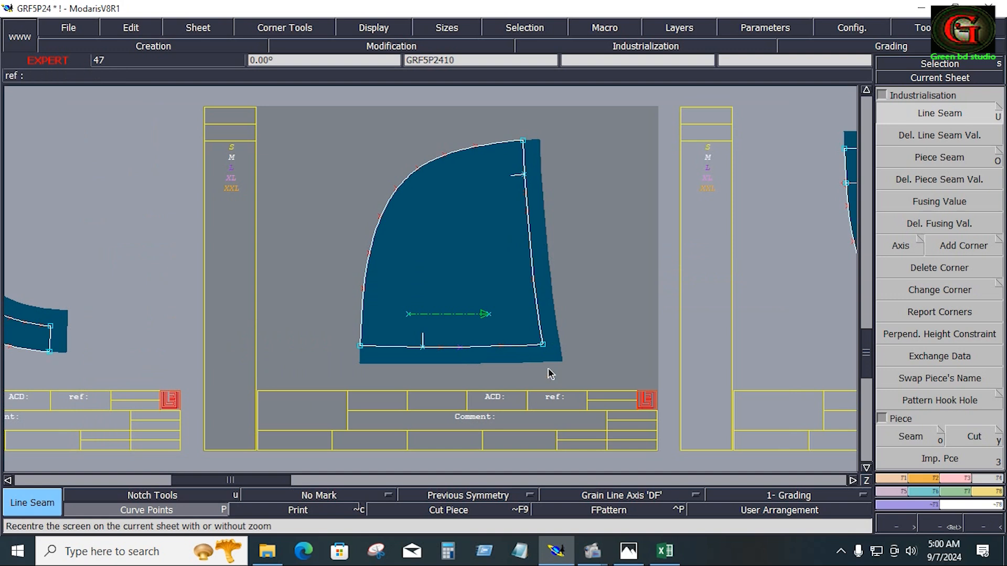
key("j")
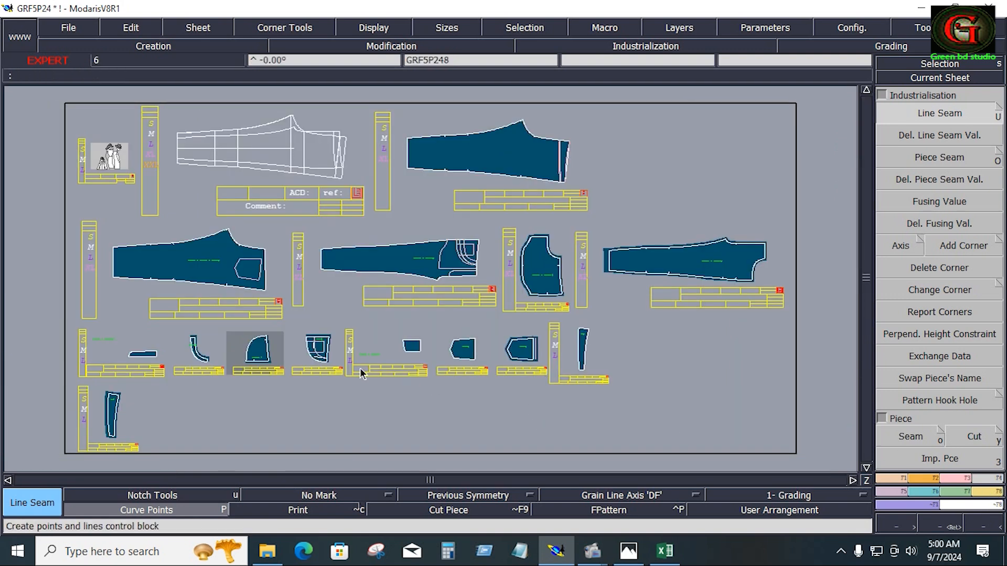
Step: Flip pocket piece GRF5P2410 with X symmetry and marry pocket piece GRF5P249 onto its sheet
left_click(934, 478)
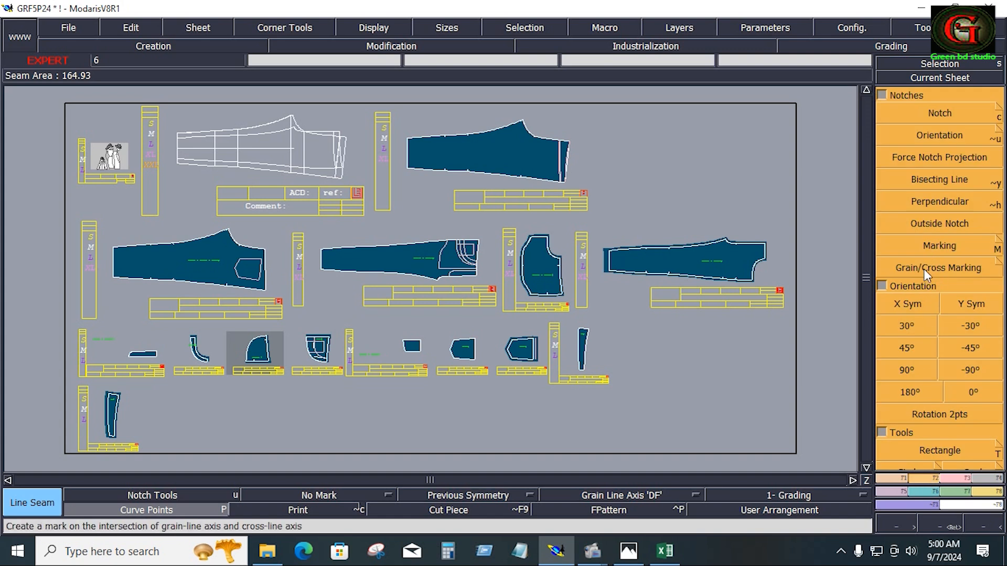
left_click(908, 304)
left_click(986, 491)
left_click(325, 364)
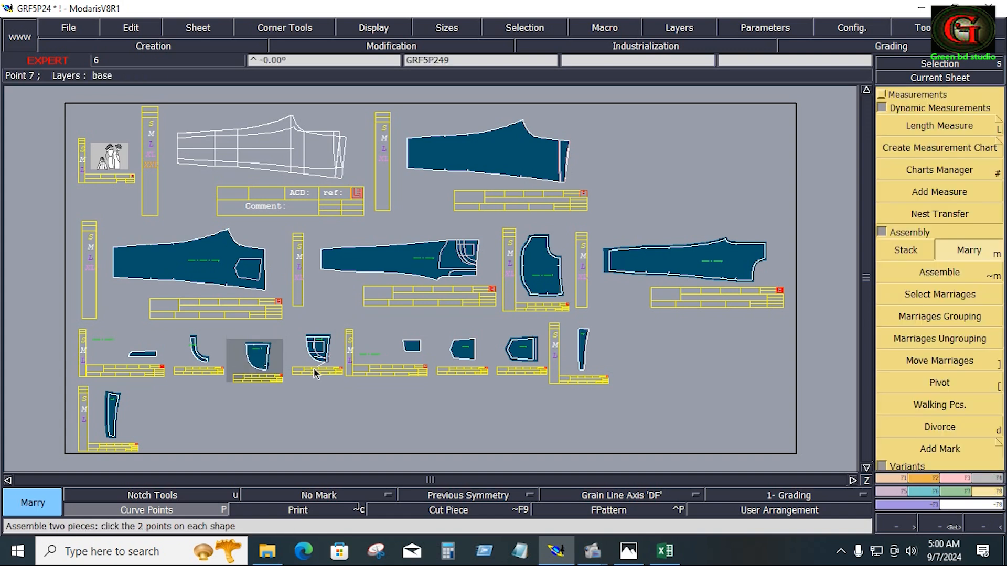
left_click(266, 373)
key("Home")
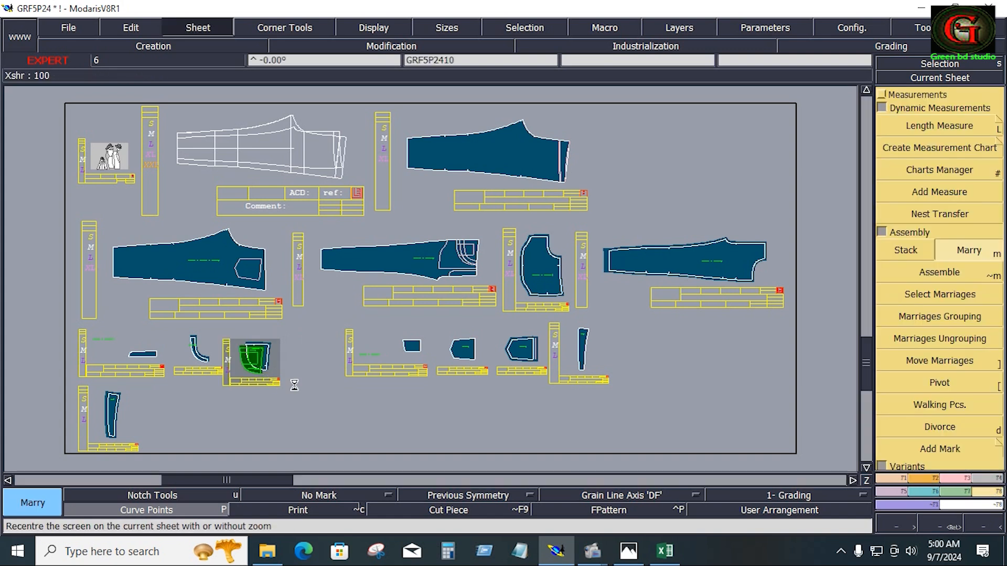
Step: Try to shift the married pocket piece GRF5P249 slightly within the sheet of GRF5P2410
key("bracketright")
left_click(462, 252)
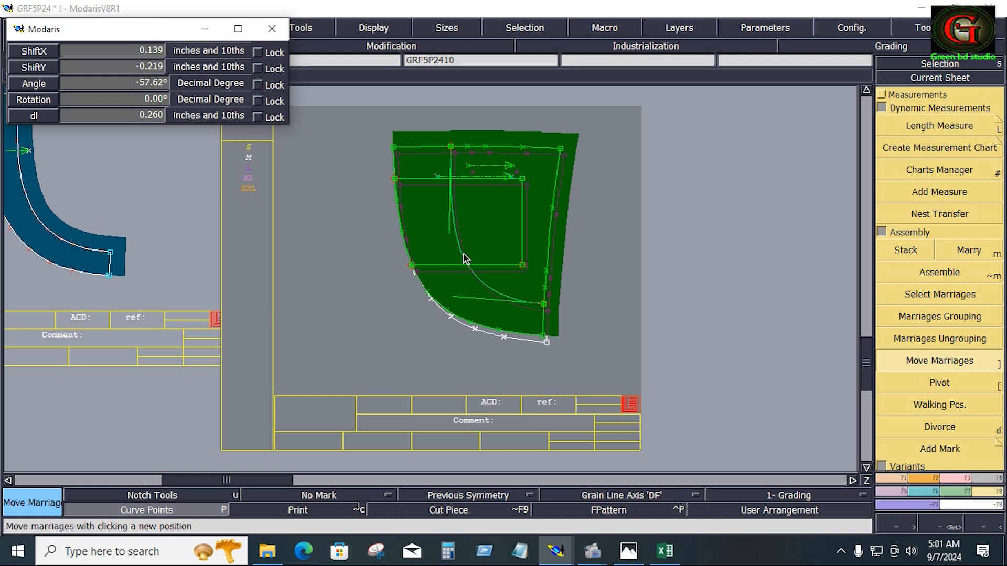
left_click(461, 254)
key("ctrl+z")
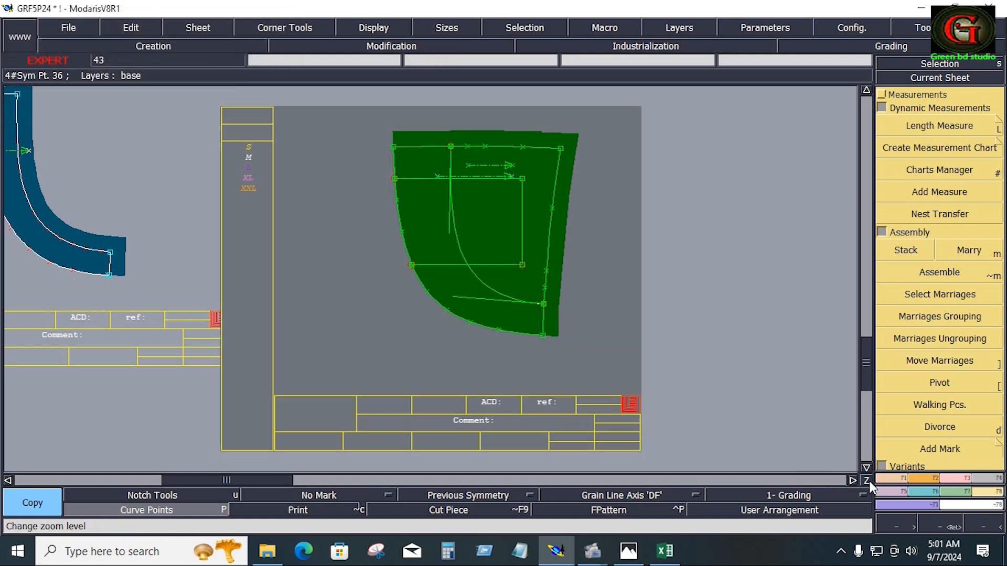
Step: Create a parallel of the married piece's inner curved line directly over it, on pocket piece GRF5P2410
left_click(888, 479)
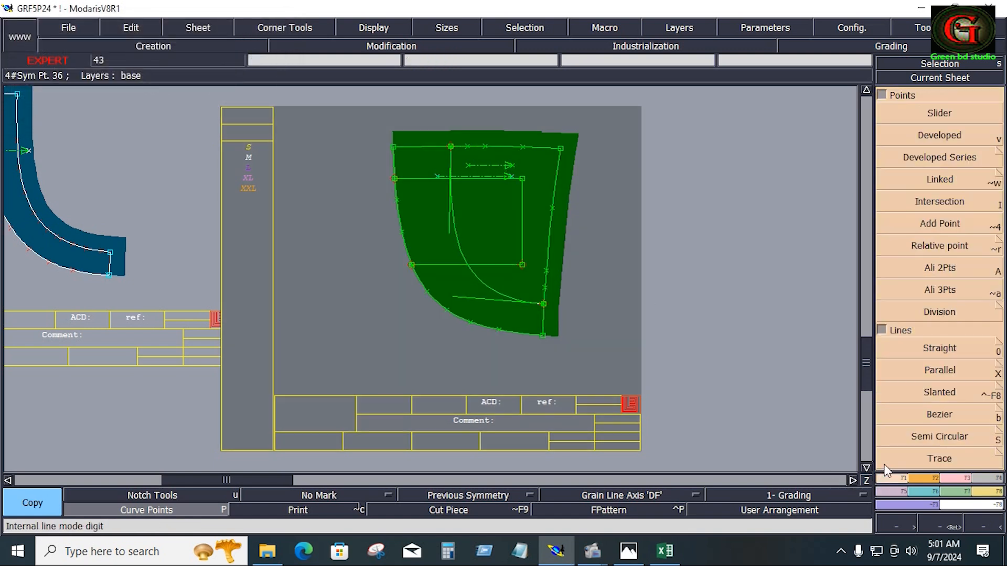
left_click(937, 370)
left_click(505, 298)
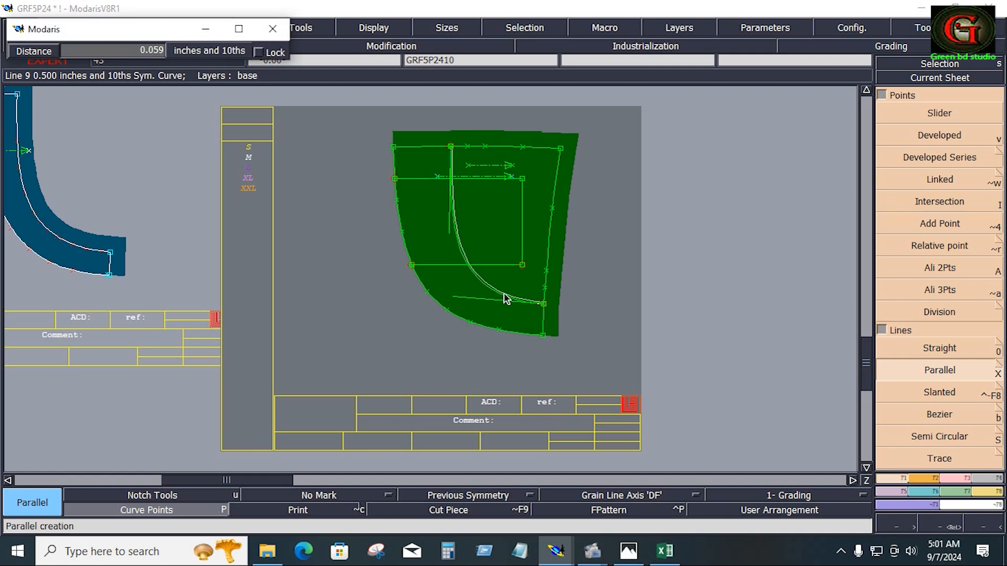
type("0.787")
key("Return")
key("0")
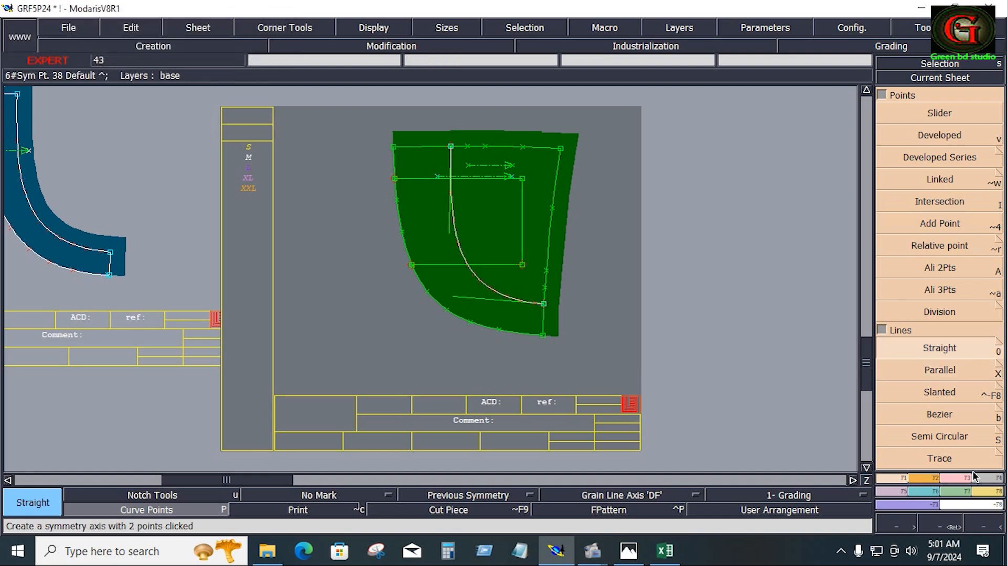
Step: Divorce the married pocket pieces and automatically rearrange all sheets on the desk
left_click(990, 491)
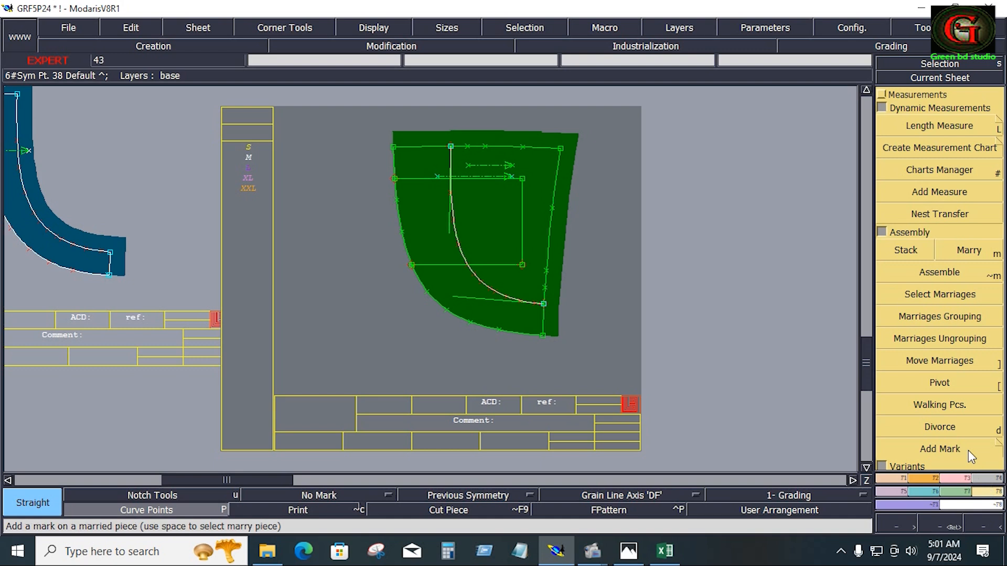
left_click(949, 427)
left_click(512, 249)
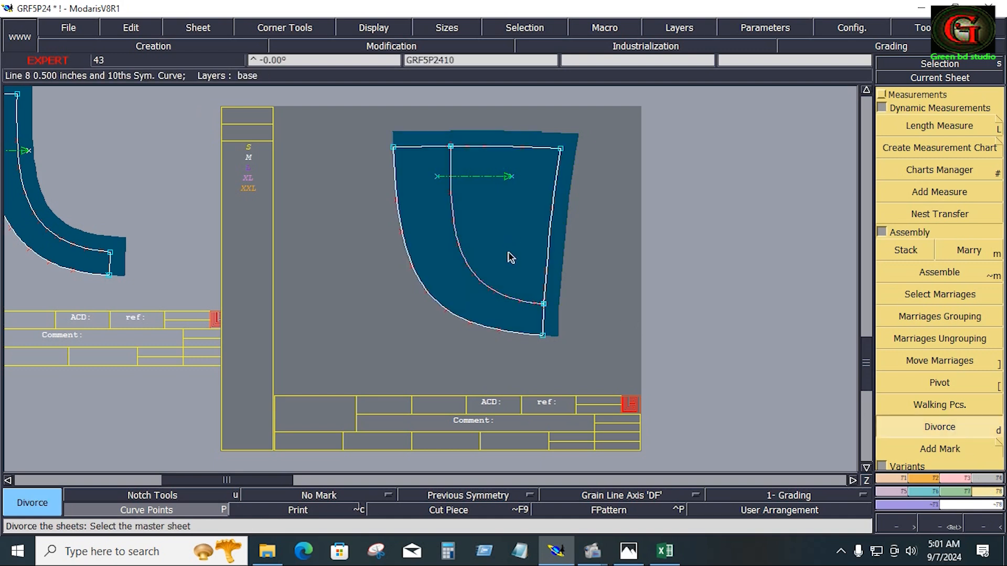
key("j")
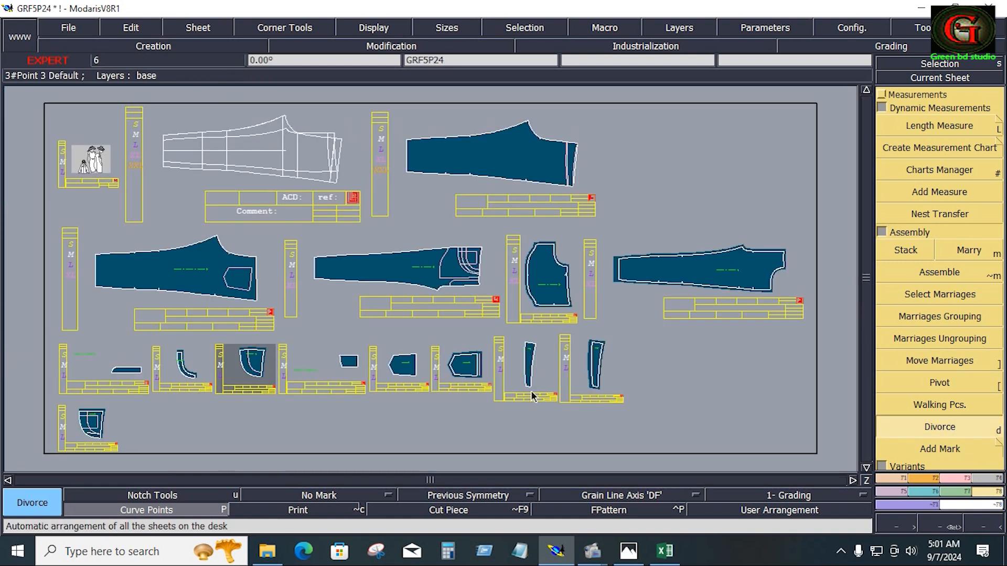
Step: Flip the divorced pocket piece GRF5P2410 back with X symmetry
left_click(921, 477)
left_click(907, 326)
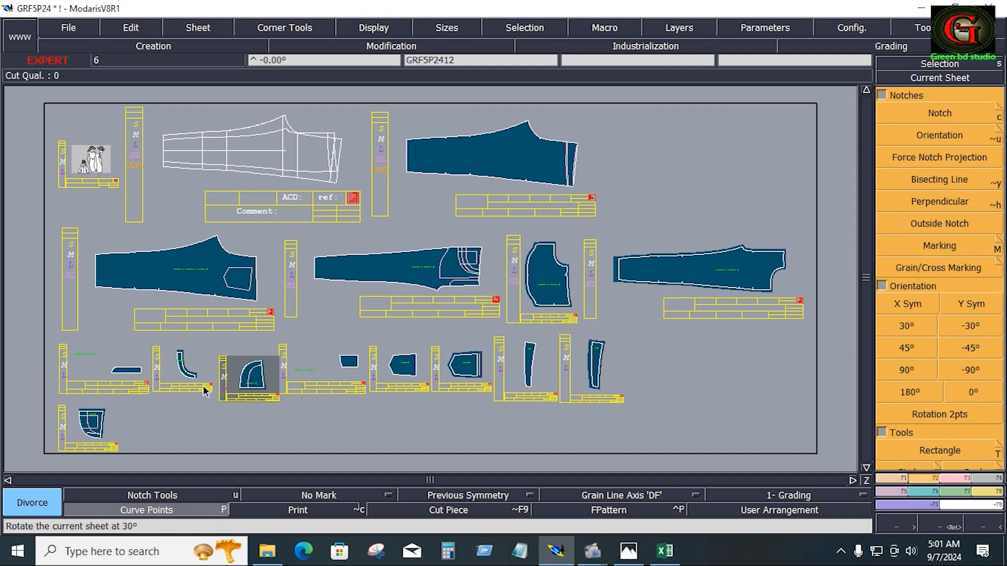
left_click(105, 427)
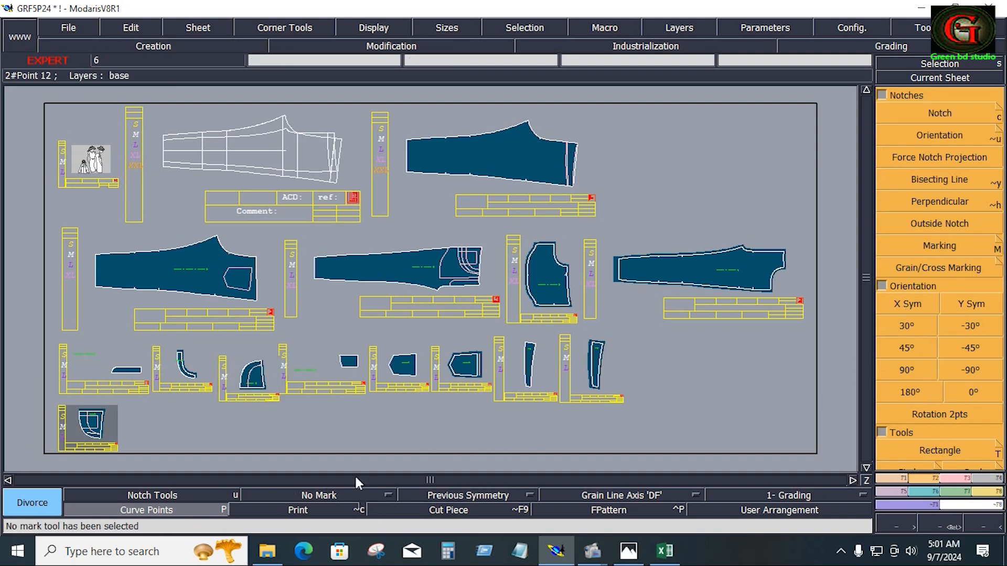
Step: Create a short horizontal grain line axis (DF) near the centre of small pocket piece GRF5P248
left_click(344, 370)
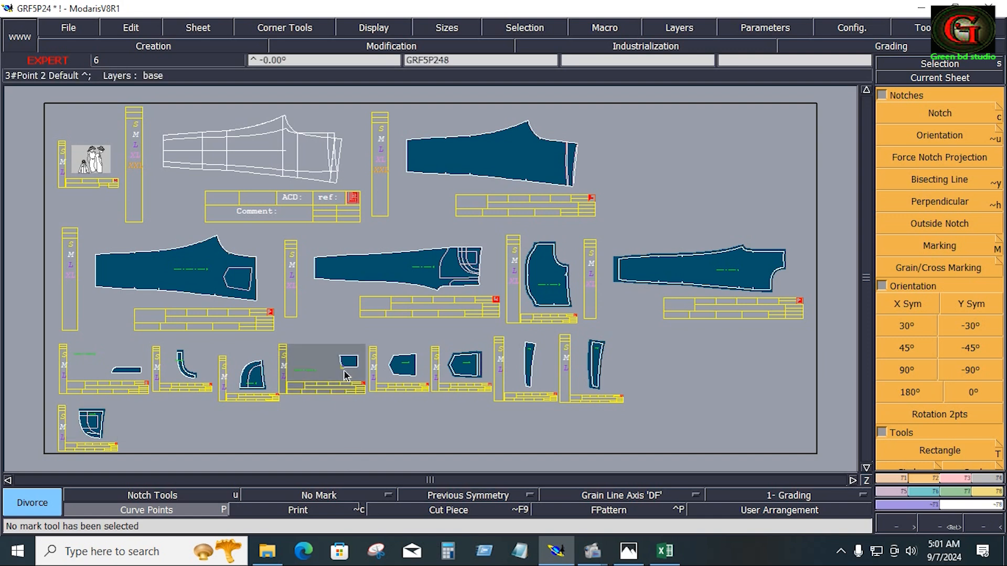
key("Home")
key("x")
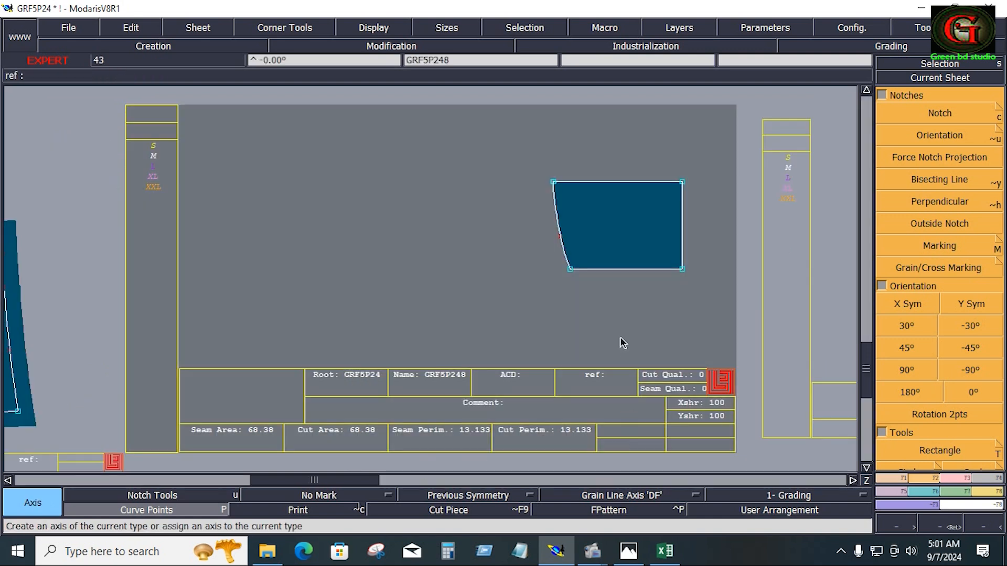
left_click(609, 217)
left_click(639, 217)
Step: Copy the geometry of pocket piece GRF5P248 onto a new sheet
key("shift+x")
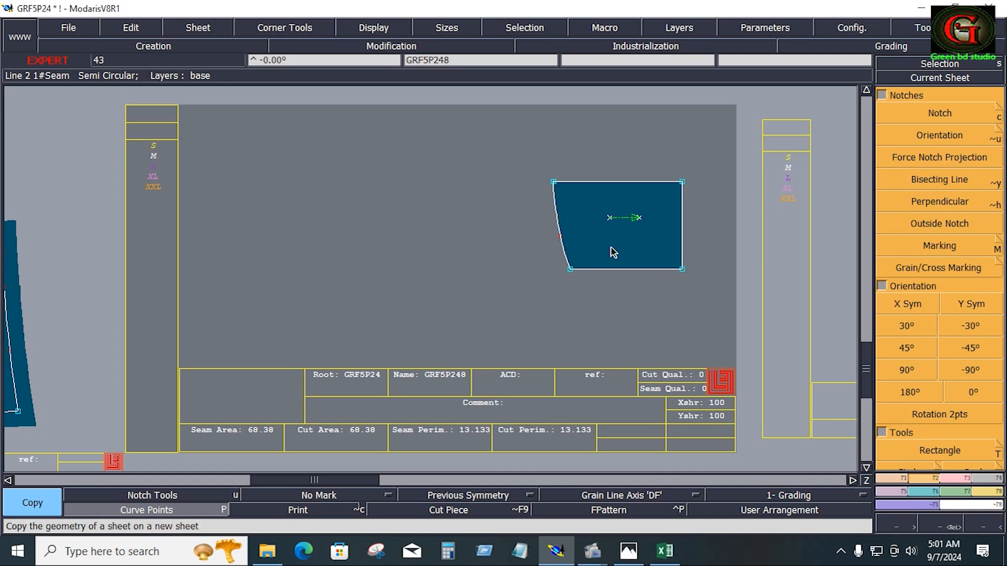
left_click(611, 248)
left_click(432, 218)
Step: Apply a line seam of 0.5 inch at beginning and end to all edges of pocket piece GRF5P248
key("shift+u")
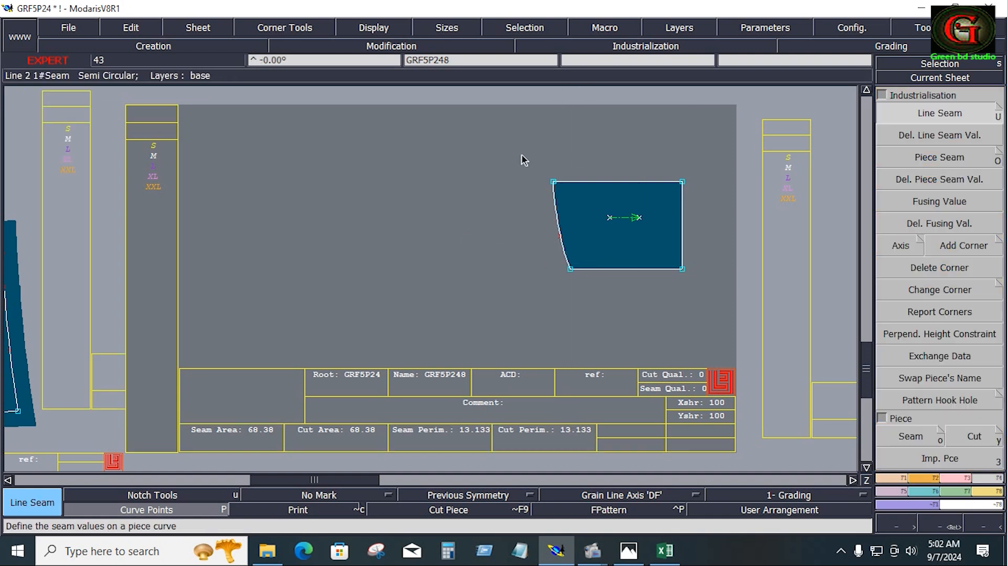
left_click_drag(524, 156, 702, 299)
left_click(652, 278)
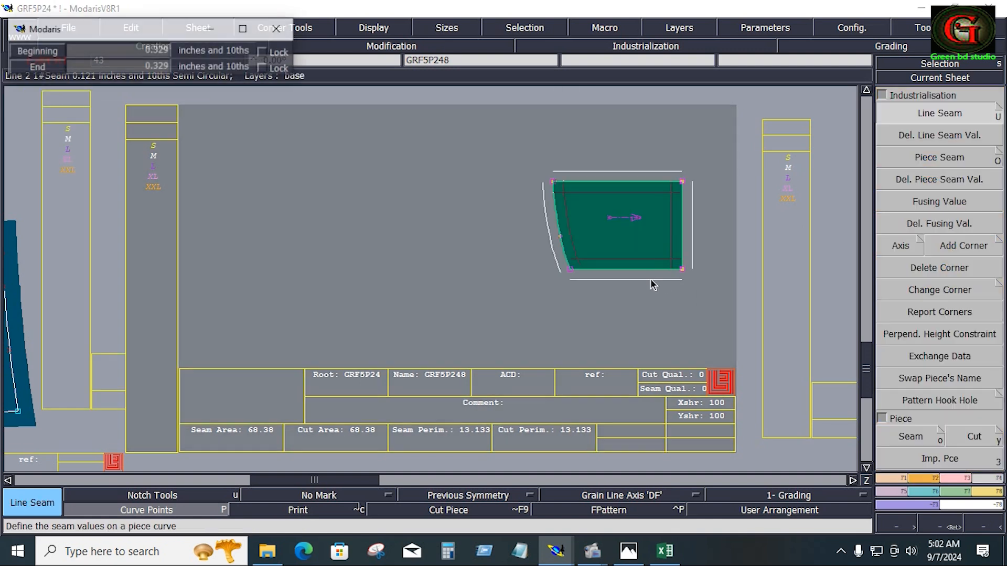
type(".")
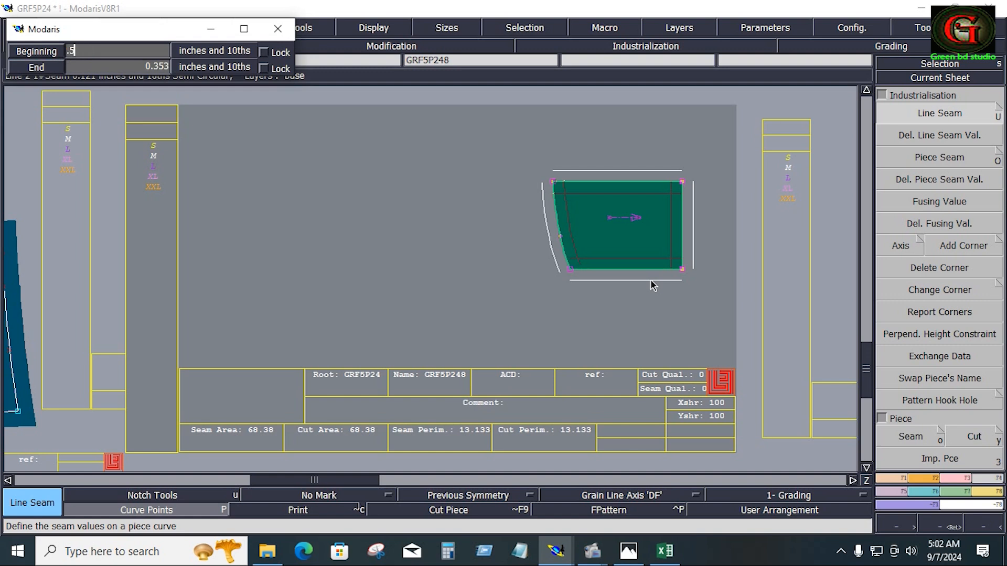
type("5")
key("Return")
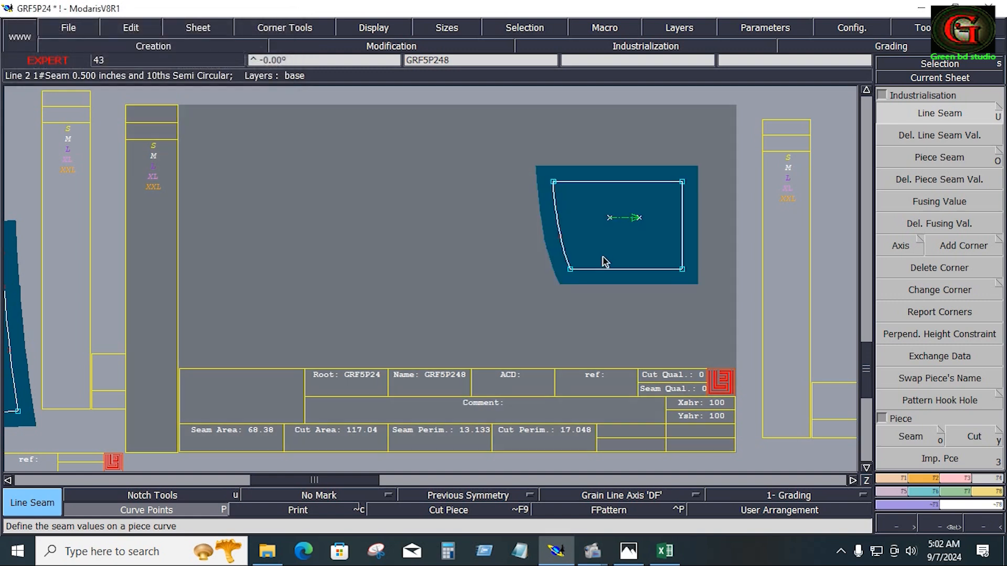
Step: Set the line seam of GRF5P248's curved edge to 0 at beginning and end
left_click(556, 215)
key("Down")
type("0")
key("Down")
type(".5")
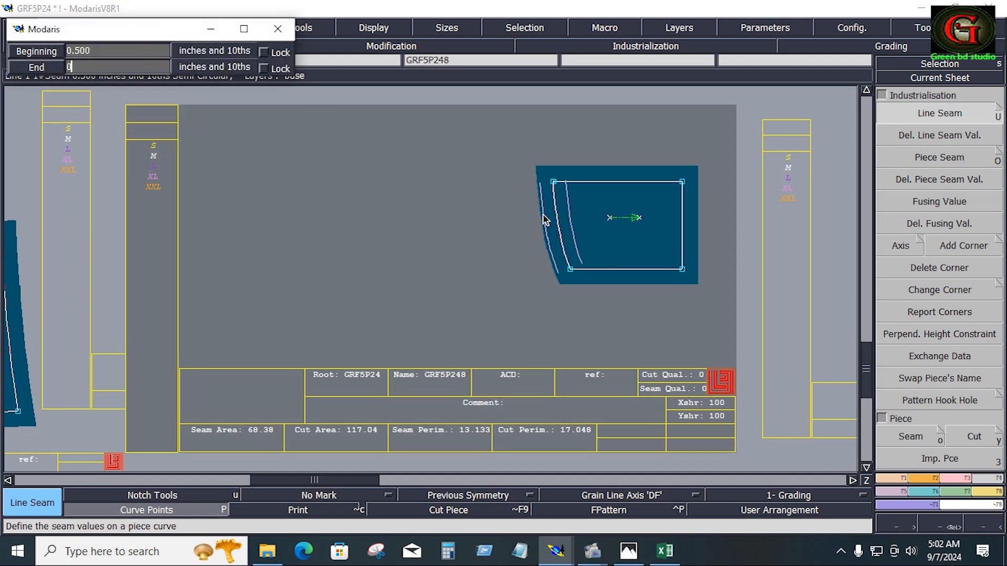
key("Return")
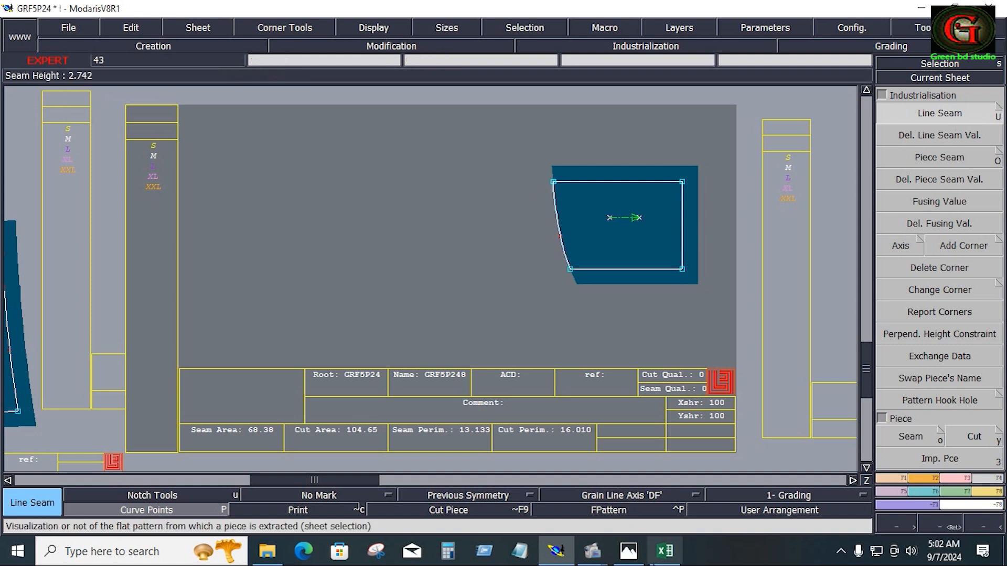
Step: Check the trouser sketch in Photos and set a 0.75 inch line seam on GRF5P248's straight edge opposite the curve
left_click(628, 551)
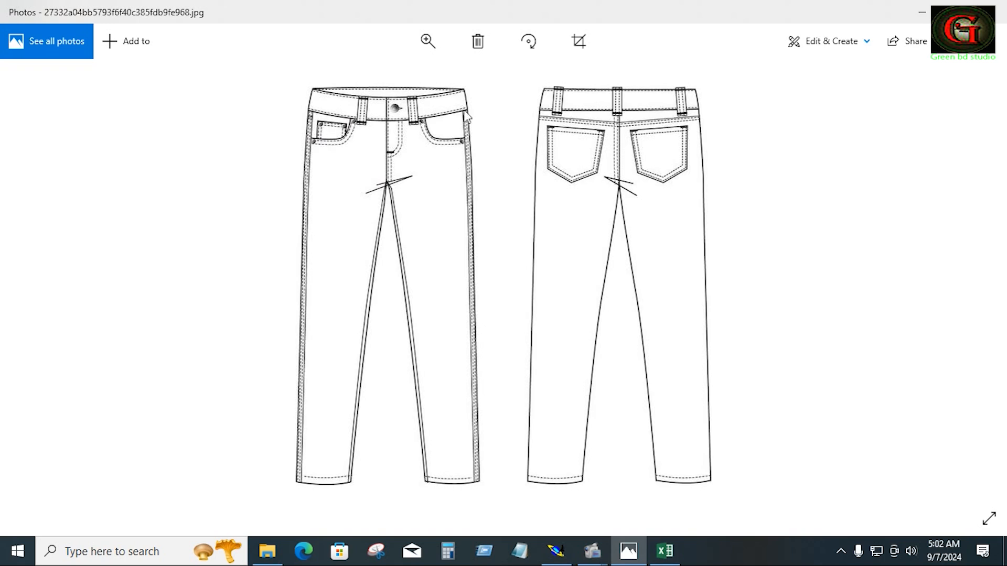
left_click(920, 15)
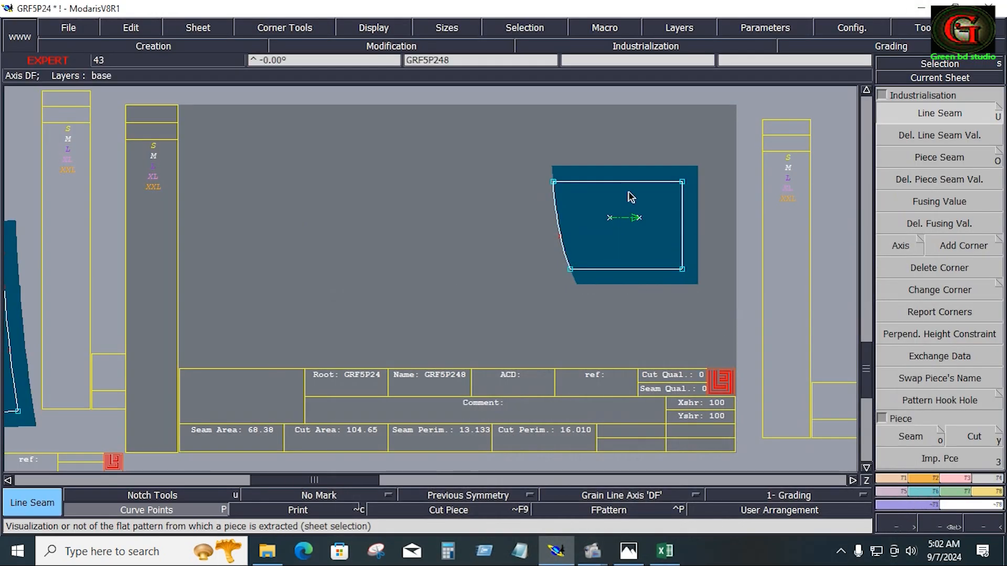
left_click(688, 237)
type(".7")
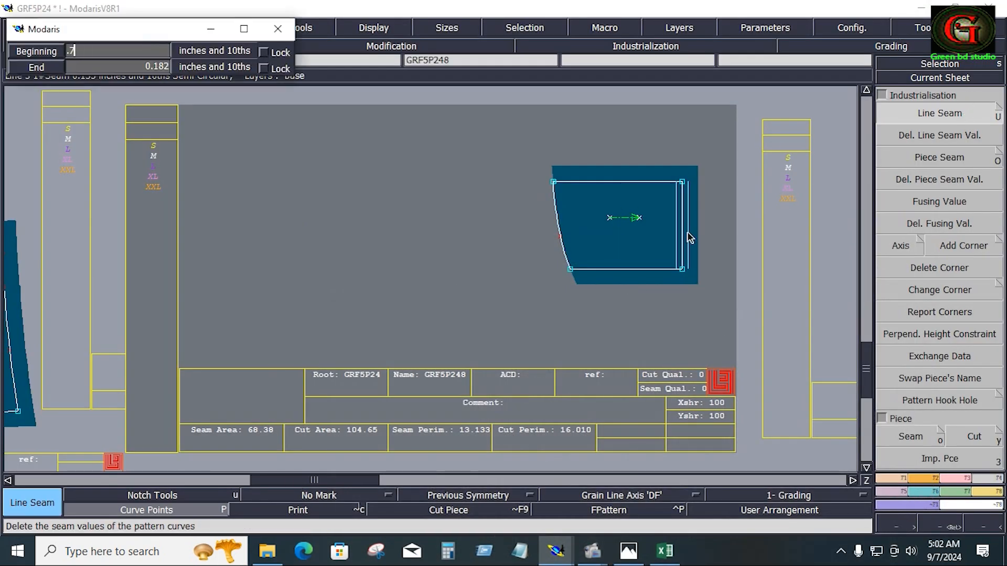
type("5")
key("Tab")
type(".75")
key("Return")
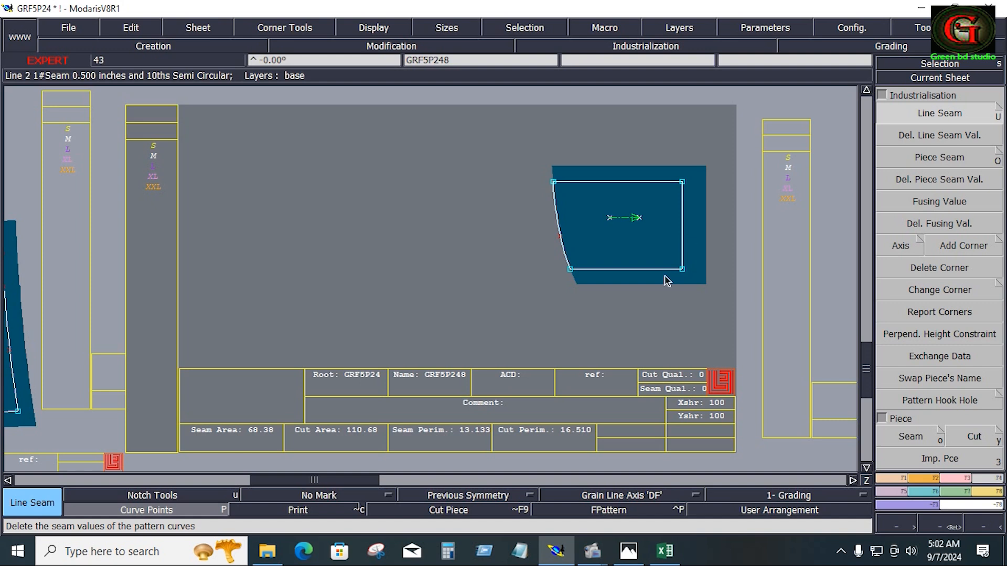
Step: Create a parallel of GRF5P248's straight edge opposite the curve, halfway across its 0.75 inch seam allowance
left_click(886, 480)
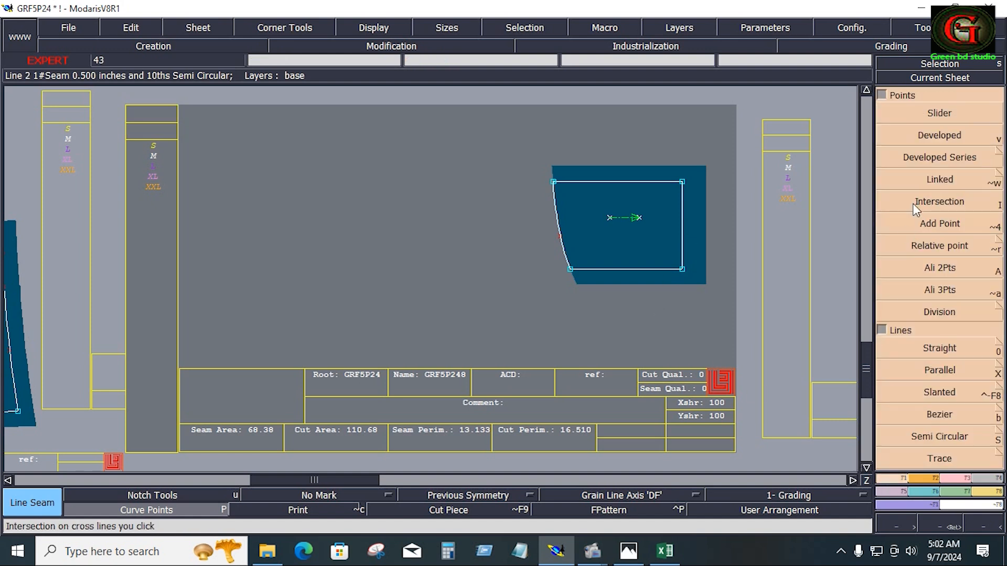
left_click(941, 362)
left_click(683, 241)
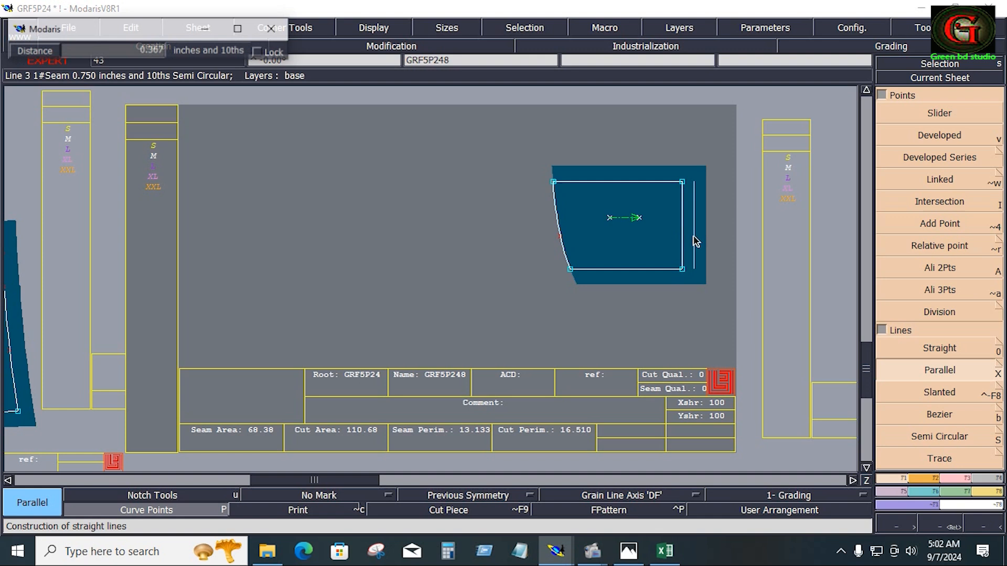
key("Down")
type(".")
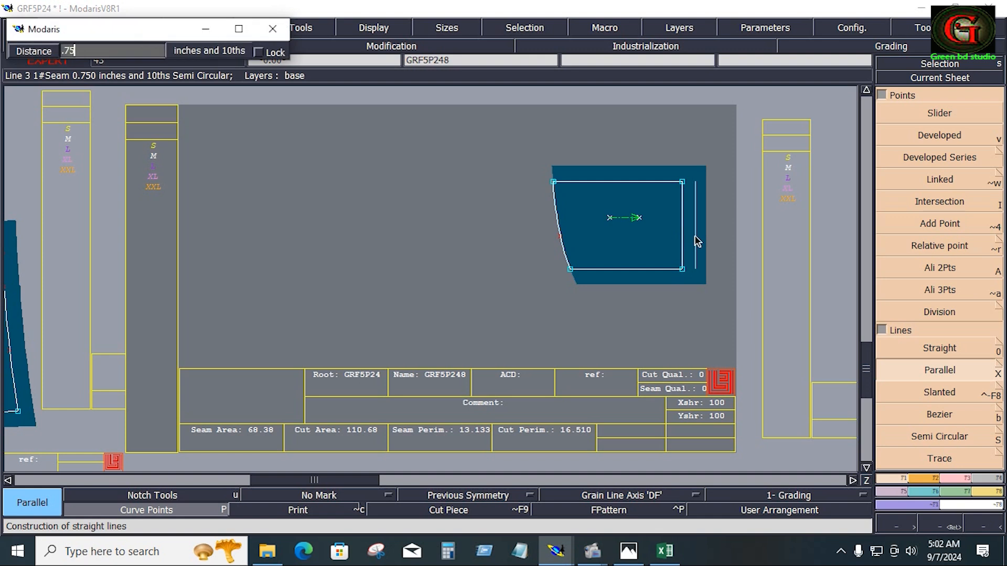
key("Return")
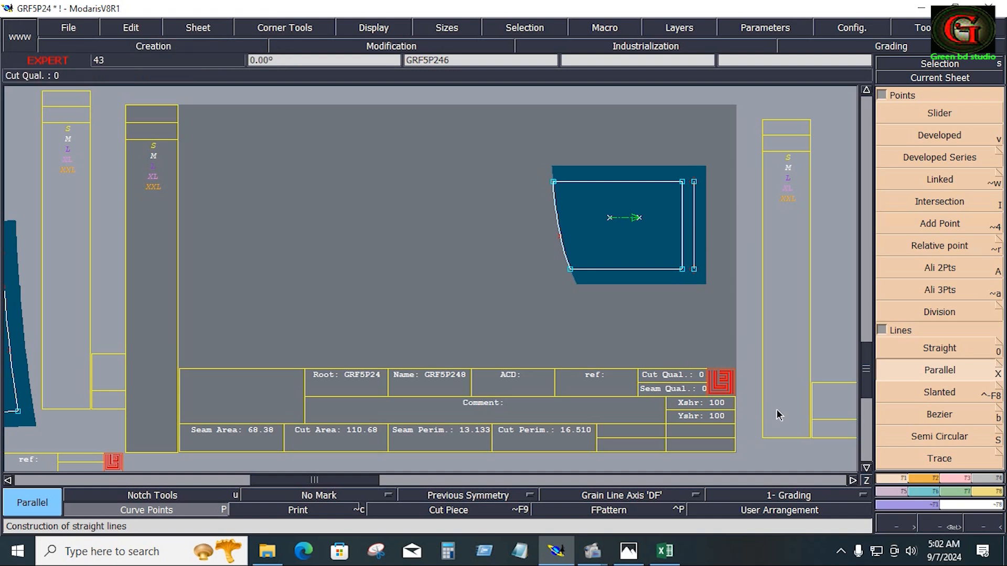
Step: Rotate fly piece GRF5P2413 by two points so that its long lower straight edge becomes horizontal
key("j")
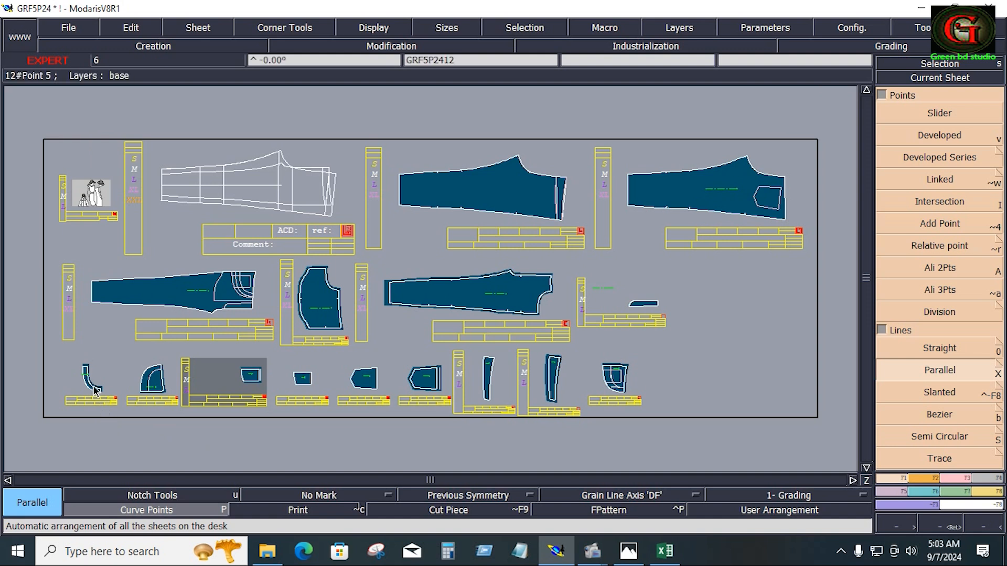
double_click(650, 321)
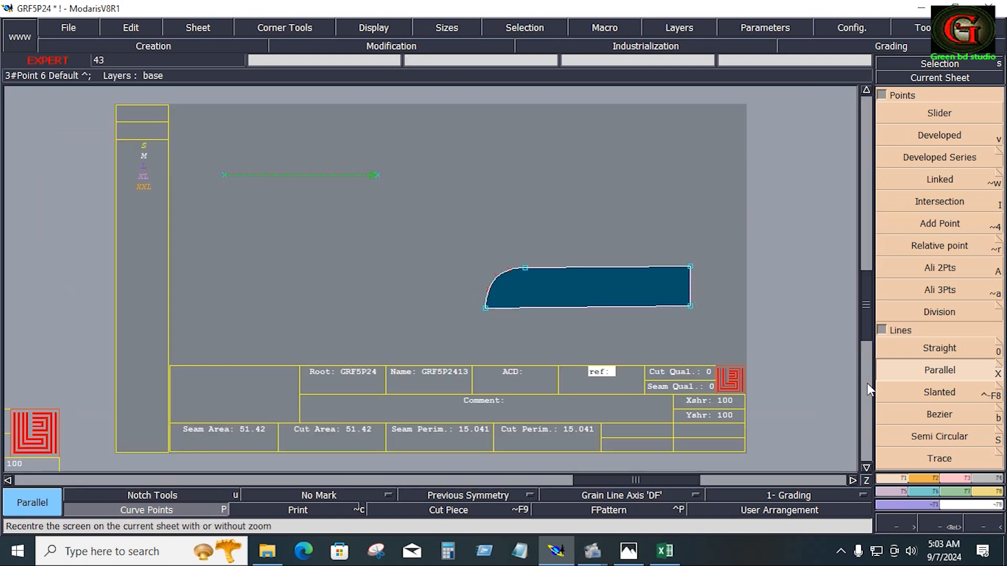
left_click(921, 479)
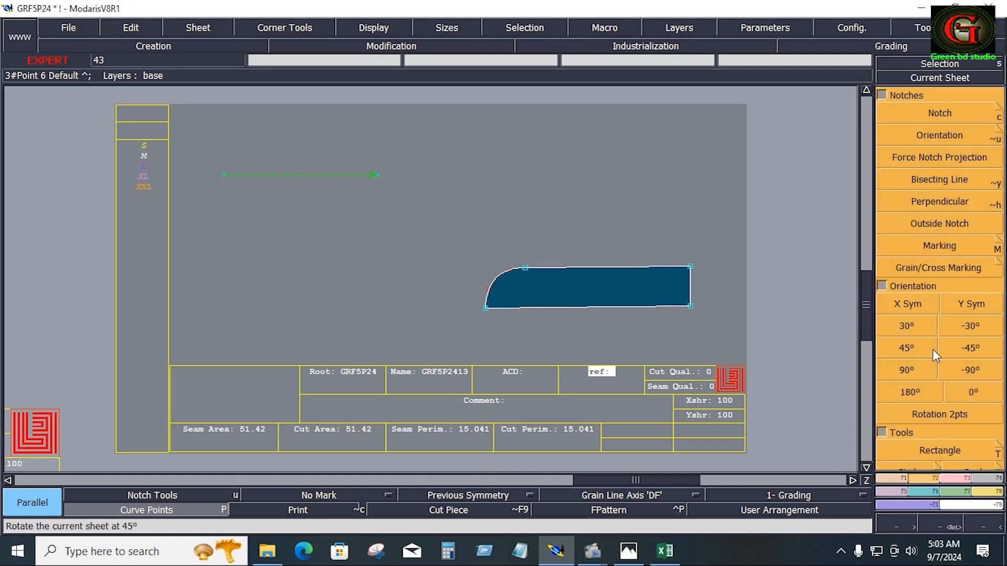
left_click(940, 414)
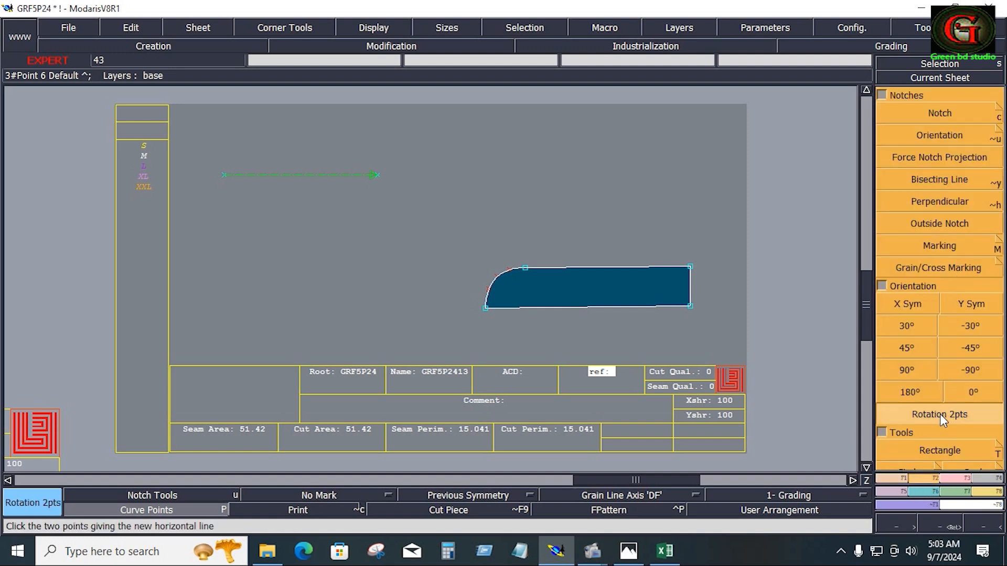
left_click(485, 308)
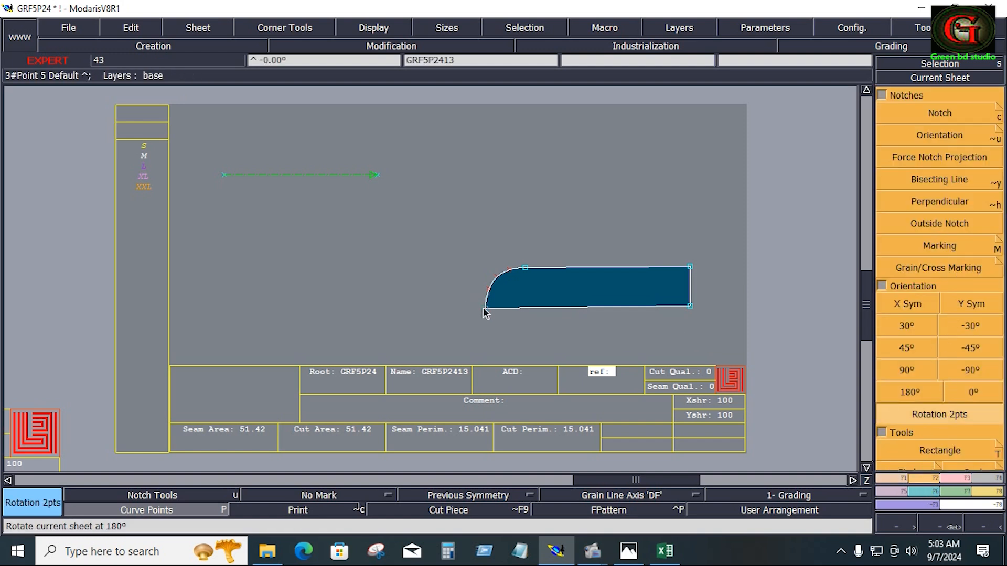
left_click(690, 306)
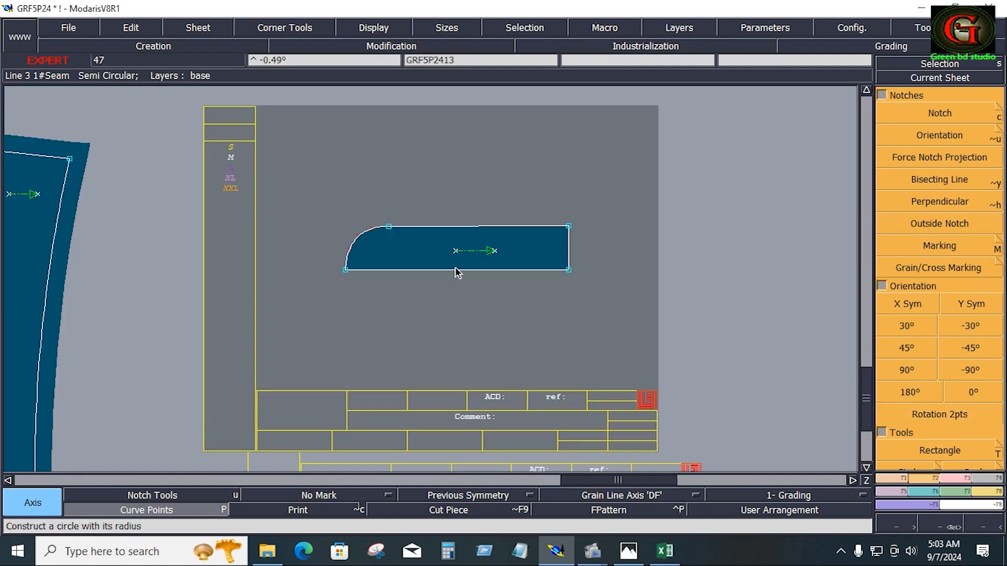
Step: Apply a 0.75 inch line seam to the short straight edge of GRF5P2413 opposite the curved end
left_click(995, 477)
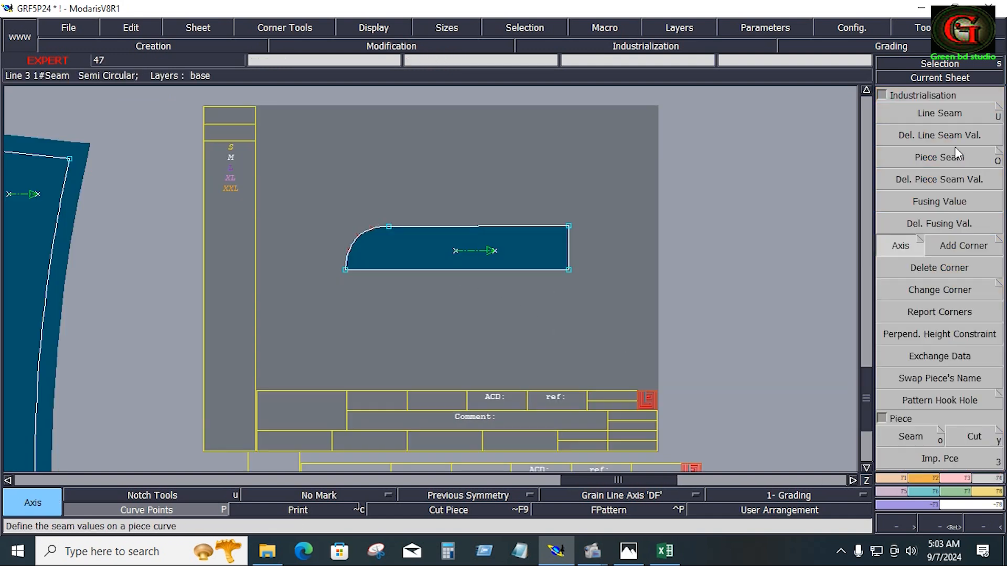
left_click(932, 115)
left_click(570, 258)
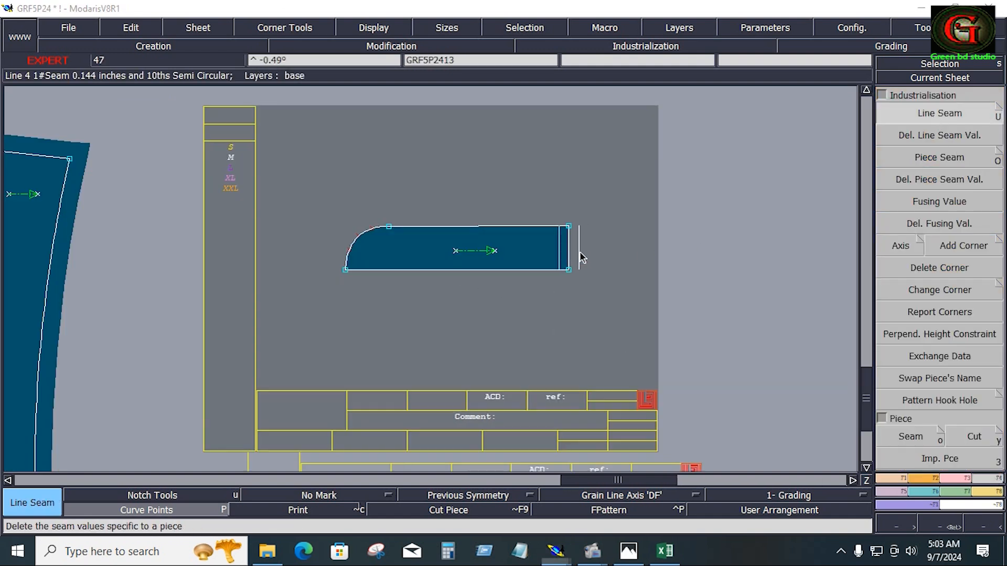
type("0.750")
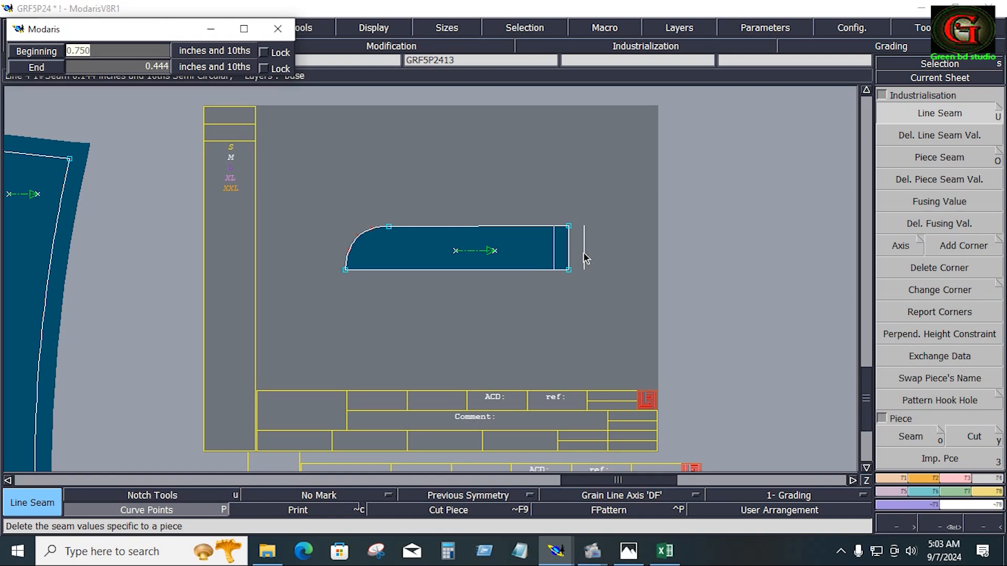
key("Return")
key("Return")
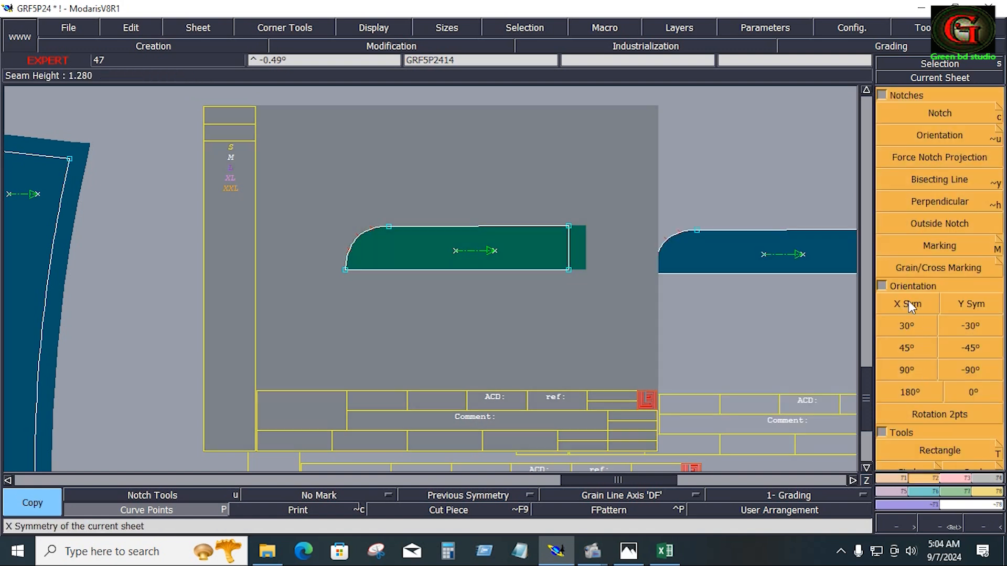
Step: Flip fly piece GRF5P2413 with X symmetry and make its copy GRF5P2414 the current sheet
left_click(908, 302)
left_click(739, 259)
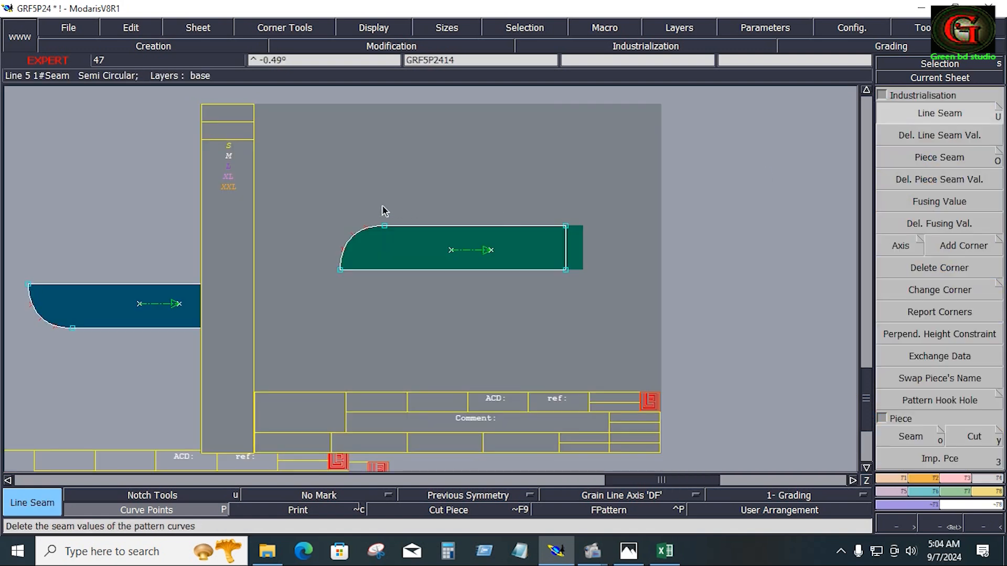
Step: Apply a line seam of 0.5 inch at beginning and end to all edges of GRF5P2414
mouse_move(303, 195)
left_mouse_down()
mouse_move(585, 262)
mouse_move(662, 300)
left_mouse_up()
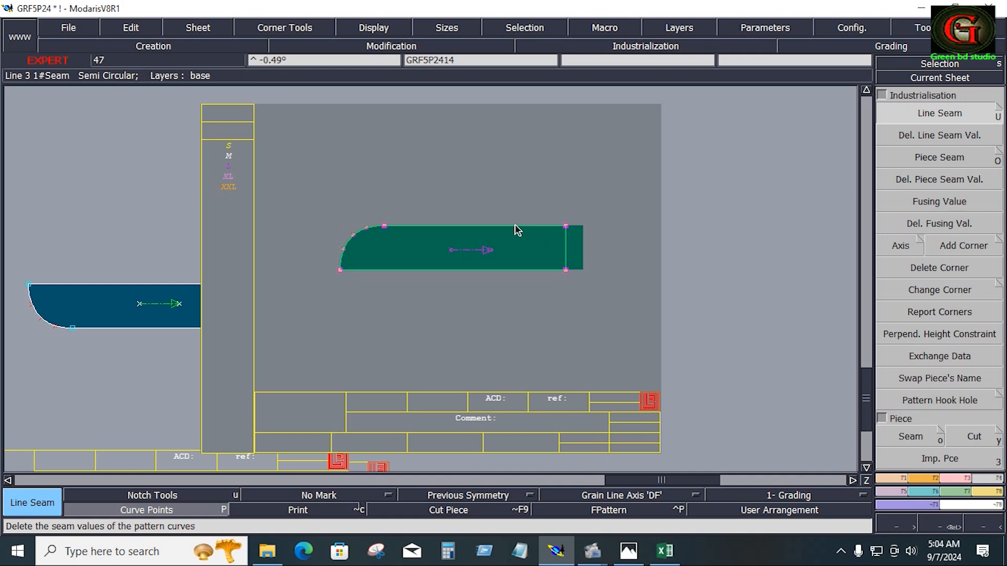
left_click_drag(515, 227, 517, 212)
key("Down")
type(".5")
key("Return")
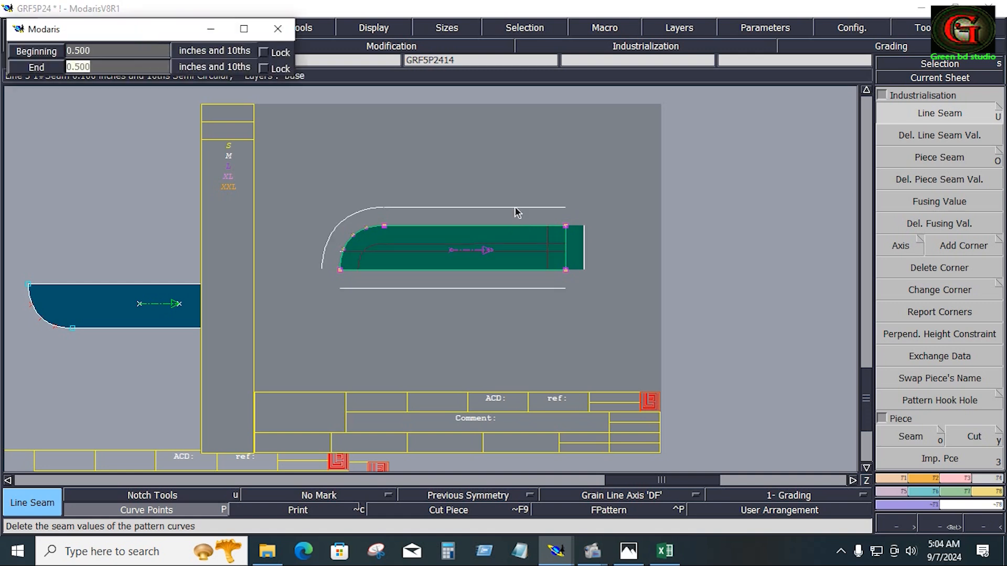
key("Return")
key("End")
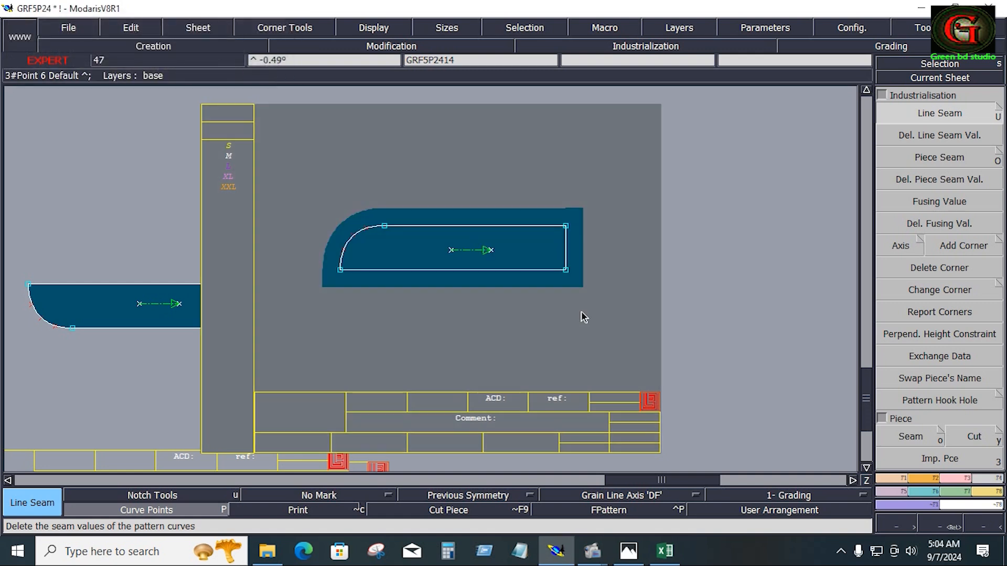
Step: Rearrange the sheets on the desk and save the GRF5P24 model, continuing past the detected anomalies
key("space")
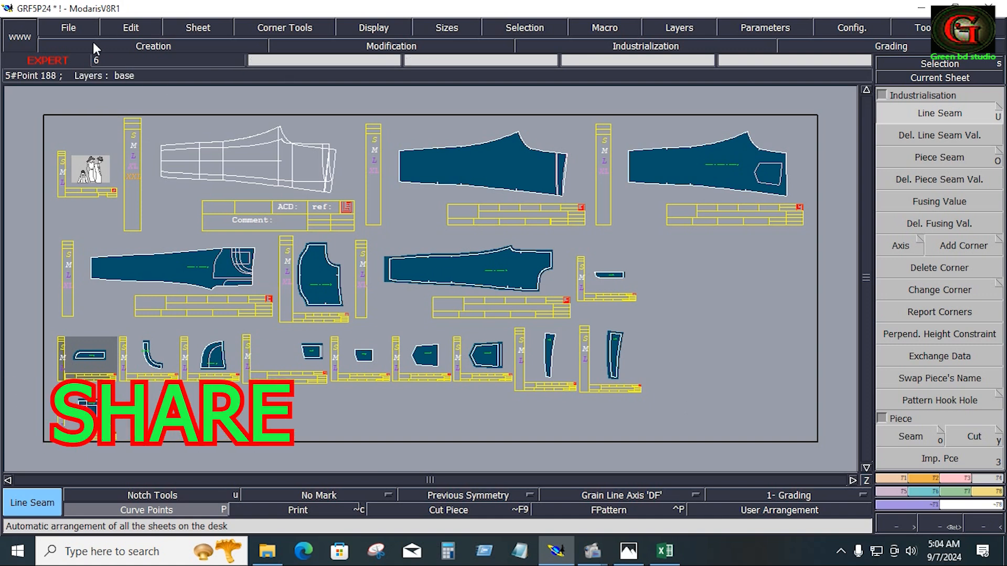
left_click(70, 28)
left_click(86, 86)
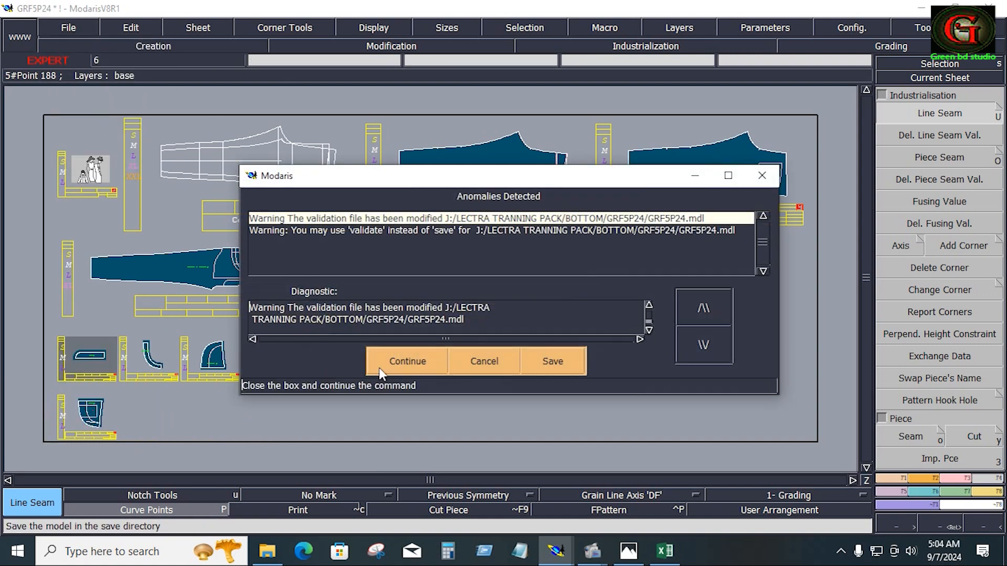
left_click(408, 362)
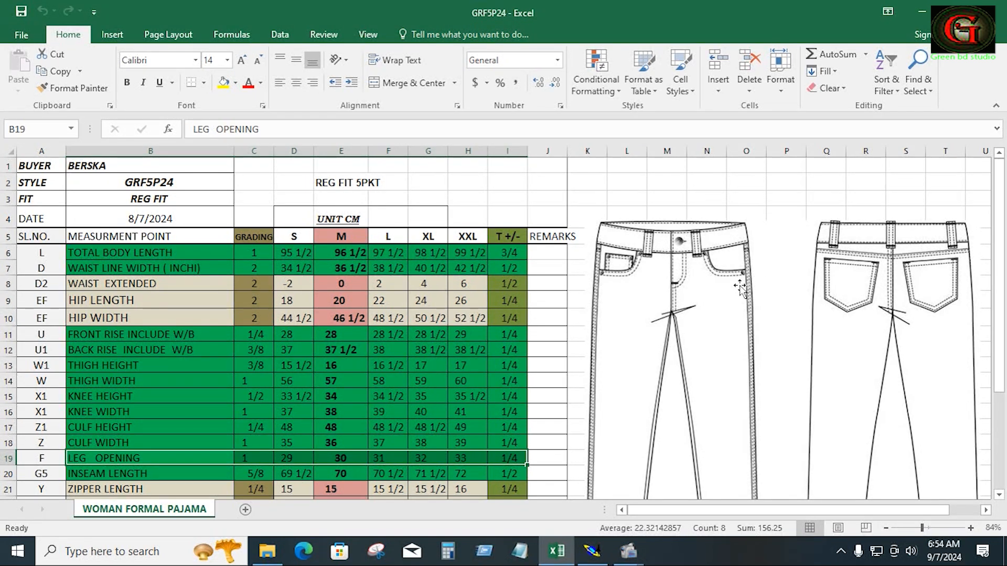
Step: Review the measurement chart and trouser sketches in the GRF5P24 workbook in Excel
scroll(739, 288, "down", 1)
scroll(740, 287, "down", 1)
scroll(742, 286, "up", 1)
scroll(739, 285, "down", 2)
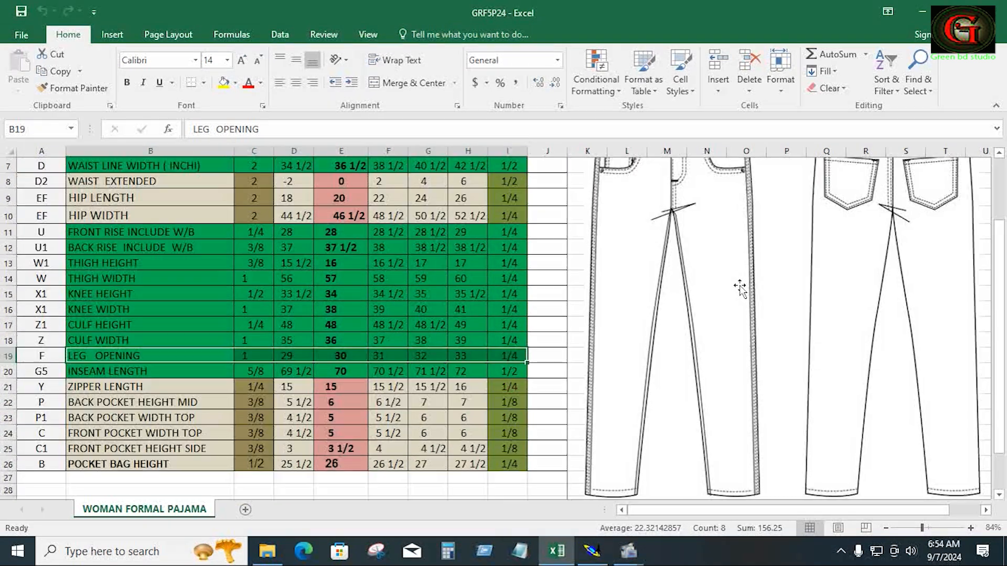
scroll(740, 286, "up", 2)
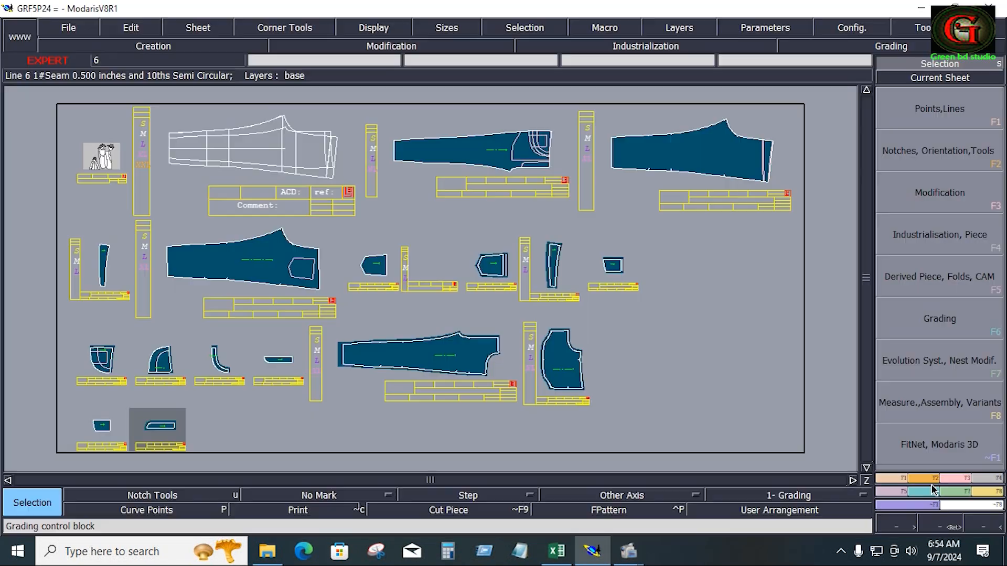
Step: Draw a rectangle 36.5 inches wide and 1.5 inches high above the trouser draft on base sheet GRF5P24 in Modaris
left_click(929, 479)
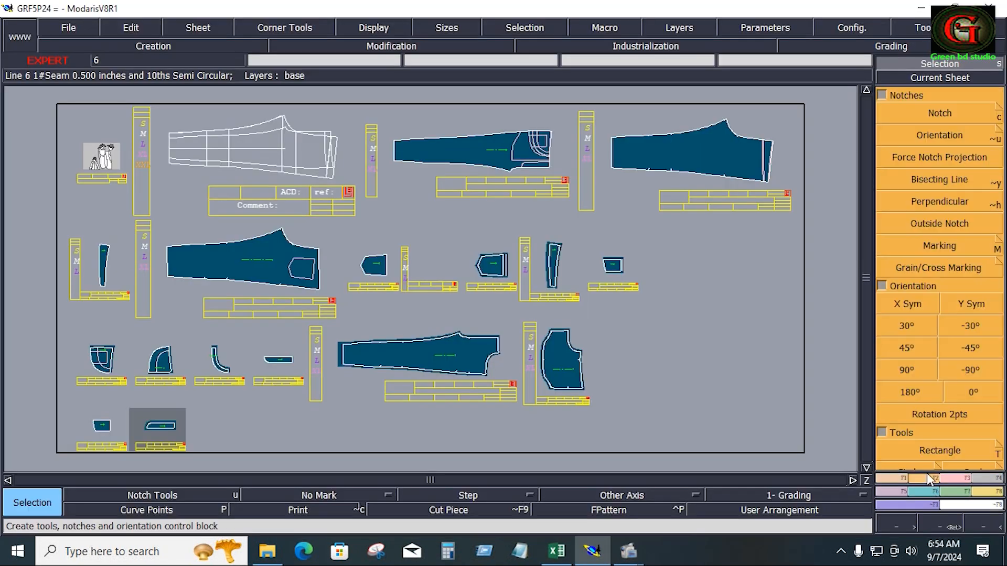
left_click(943, 444)
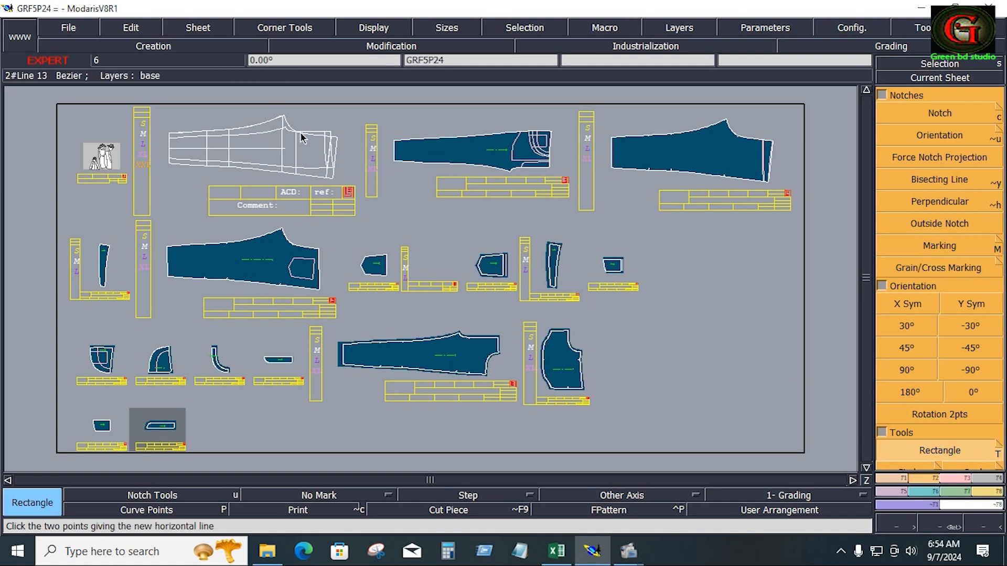
key("Home")
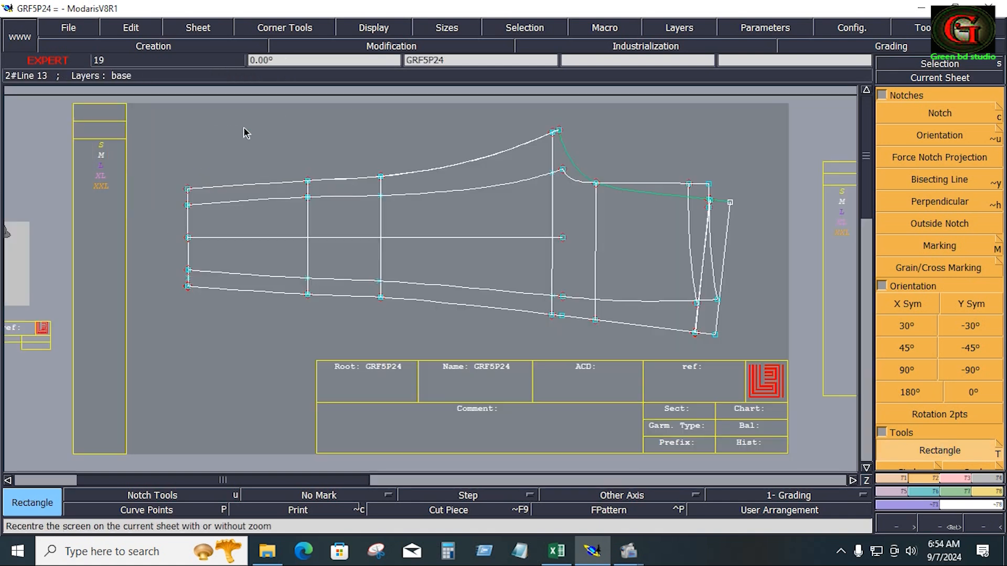
left_click(202, 117)
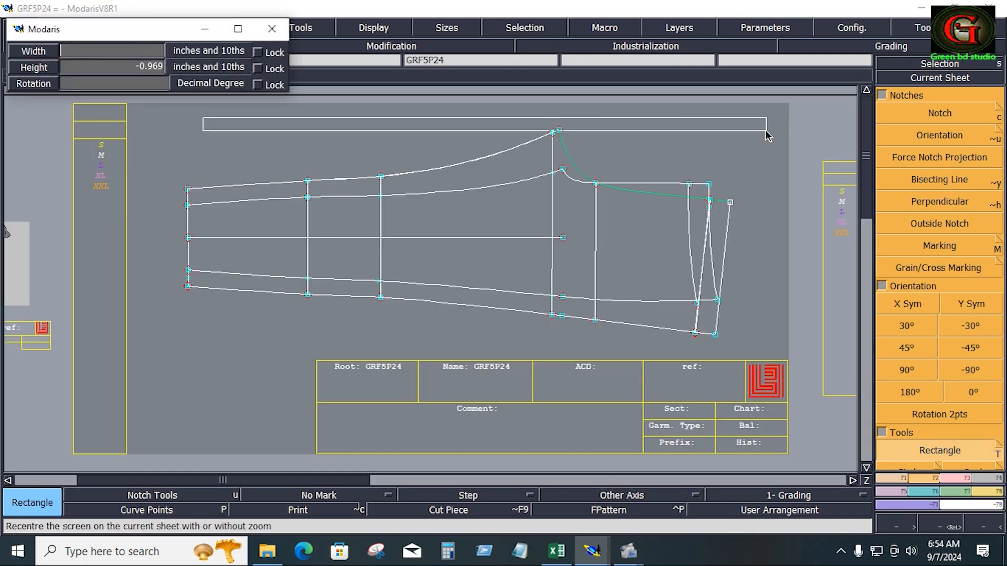
key("Return")
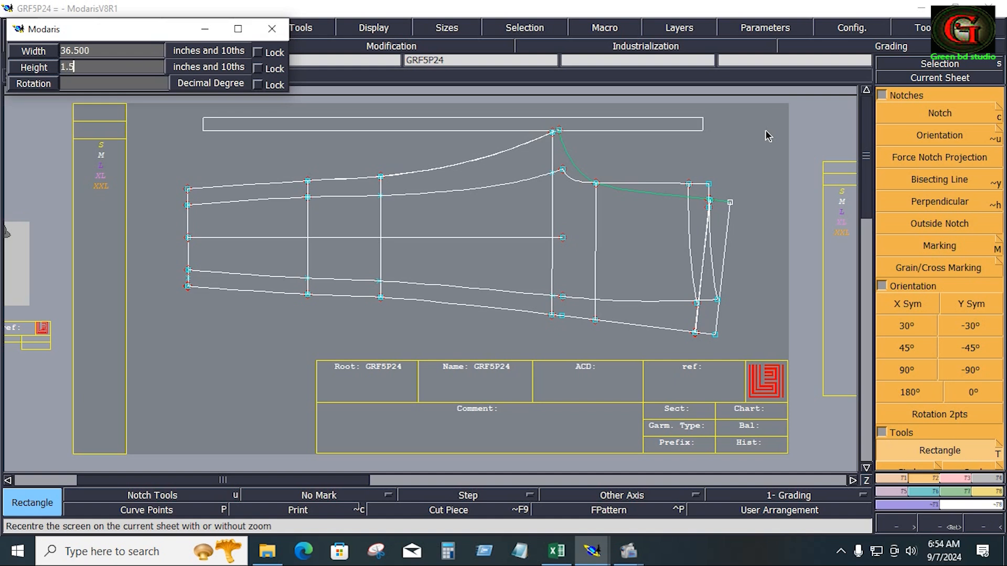
type("1.5")
key("Return")
key("Return")
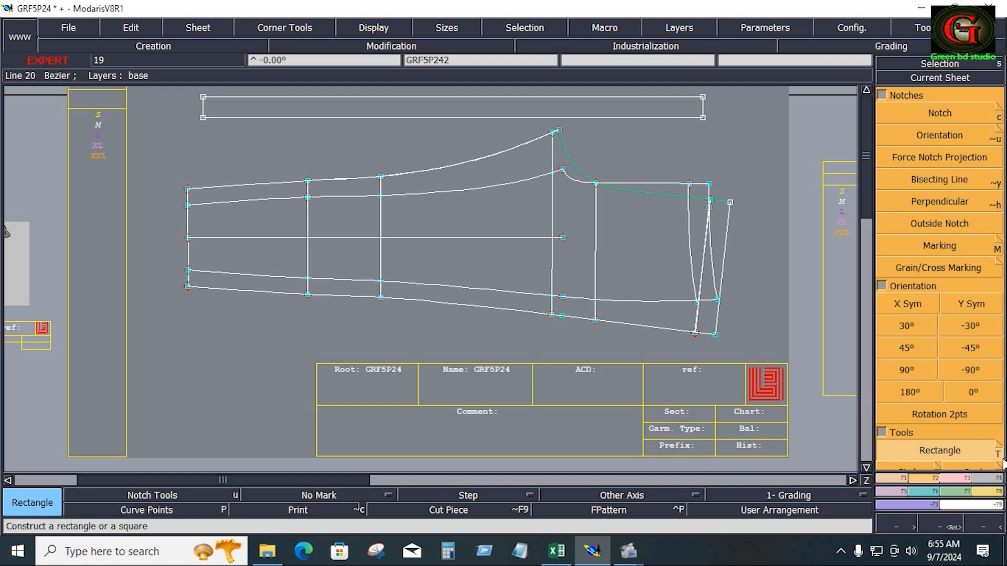
Step: Extract a seam piece from the rectangle above the trouser draft and bring its new sheet into view
left_click(993, 479)
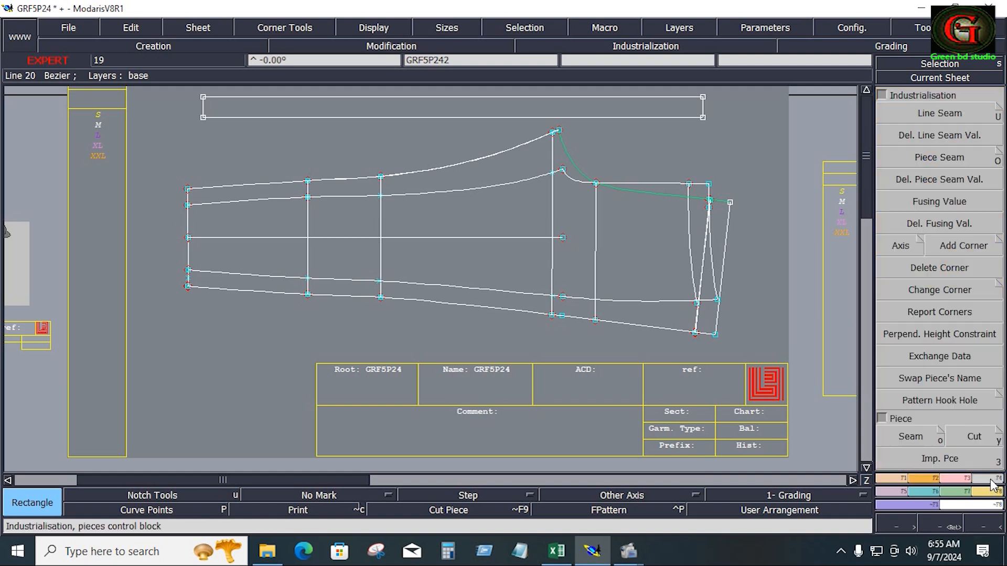
left_click(928, 438)
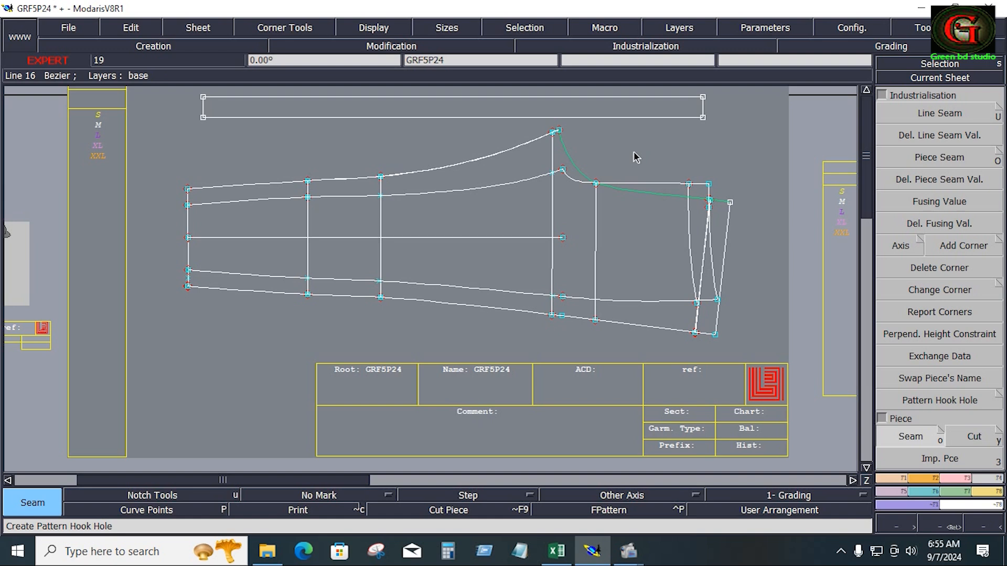
left_click(617, 114)
right_click(618, 115)
key("Home")
key("Delete")
left_click(700, 295)
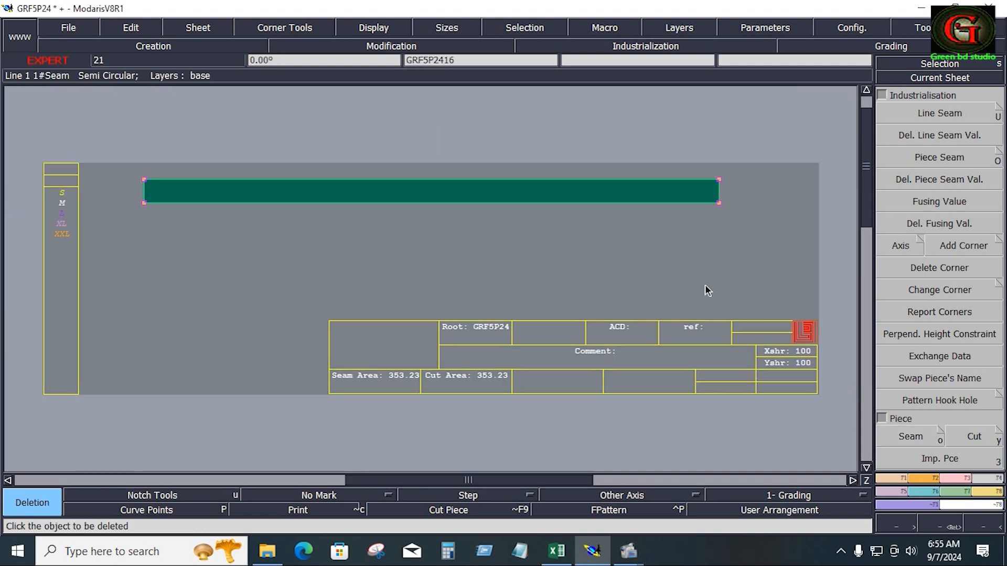
Step: Divide both long edges of waistband piece GRF5P2416 at their midpoints with Sequence Division
key("F1")
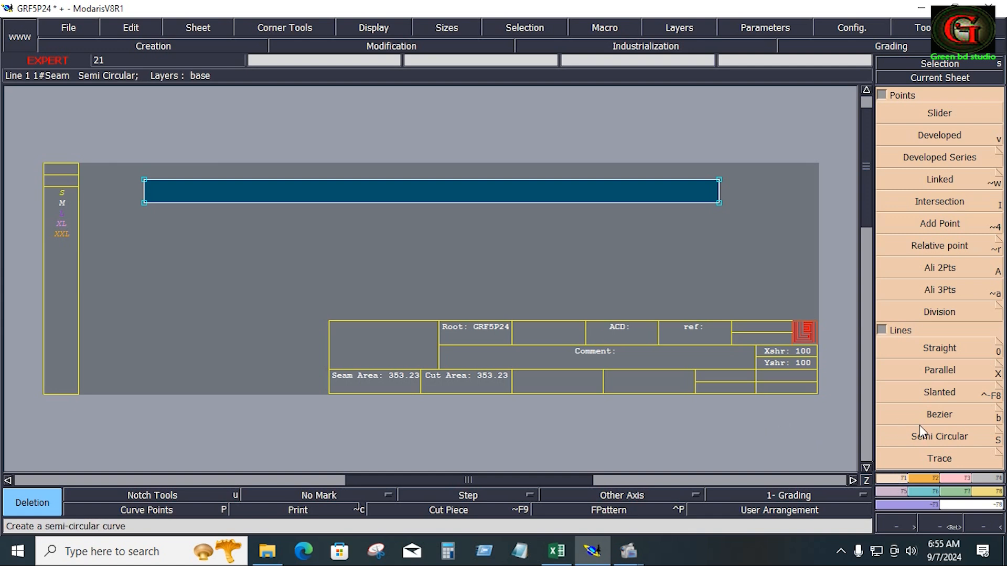
left_click(882, 95)
left_click(929, 396)
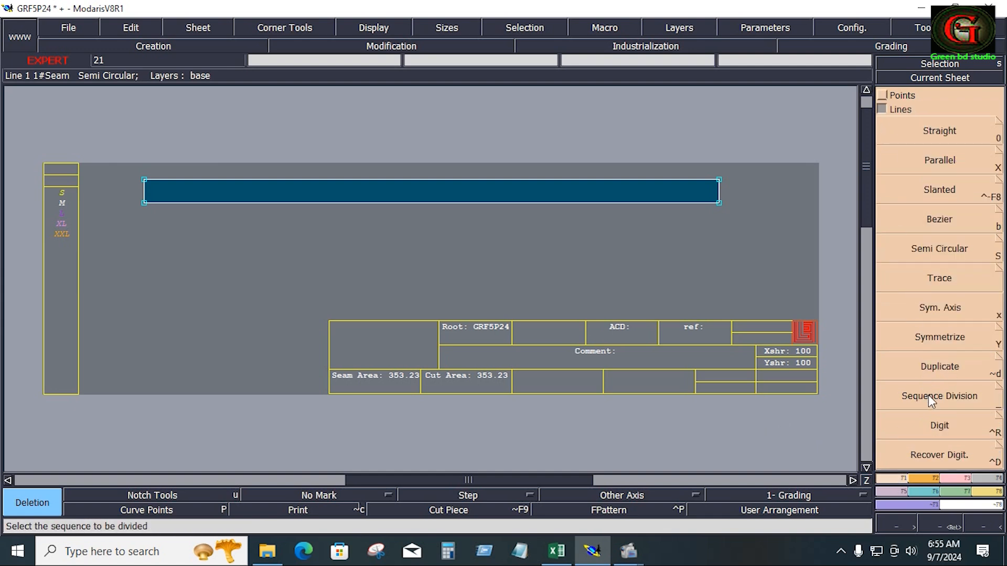
left_click(149, 213)
left_click(721, 206)
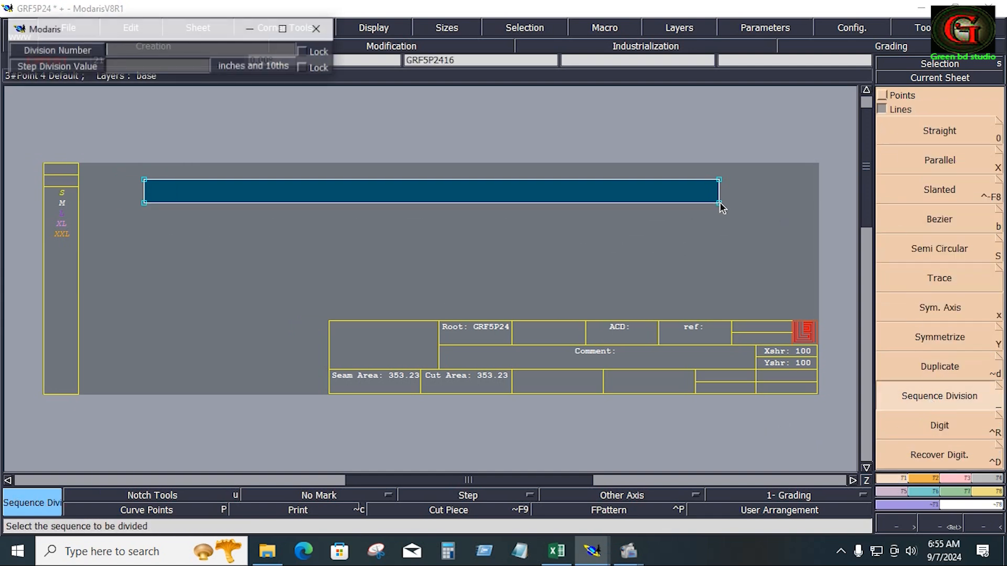
key("Return")
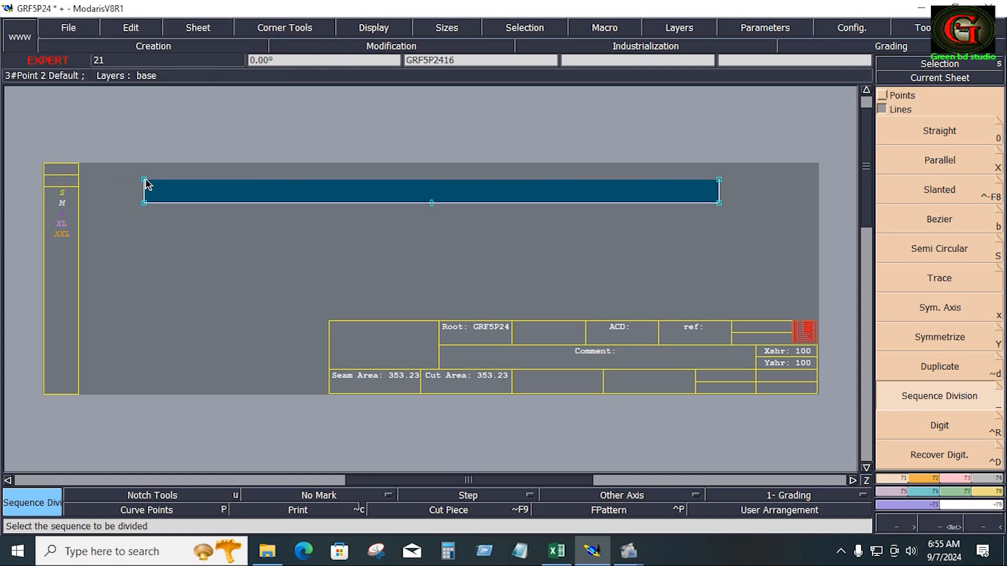
key("Return")
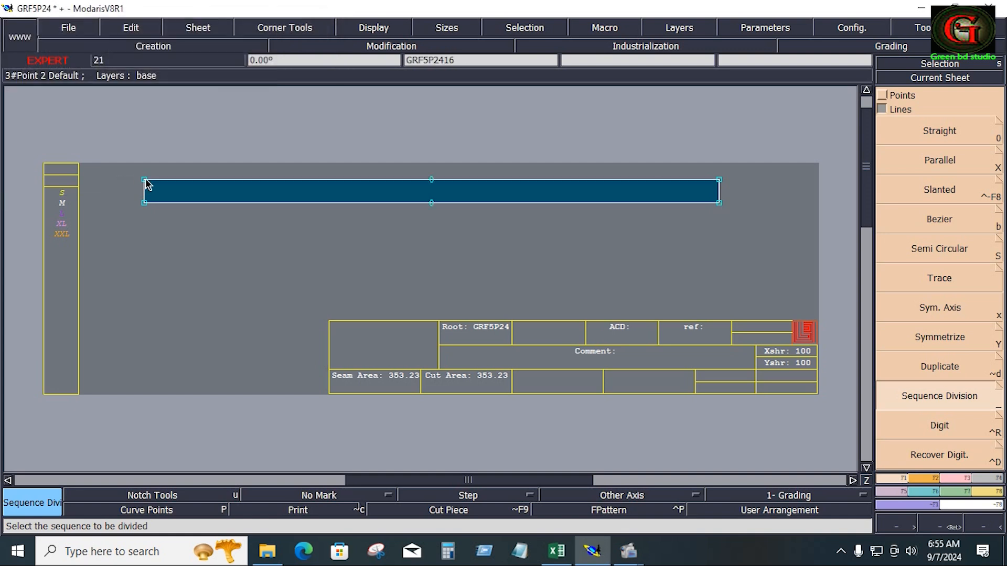
Step: Insert the midpoints of both long edges of waistband piece GRF5P2416 into their curves
key("i")
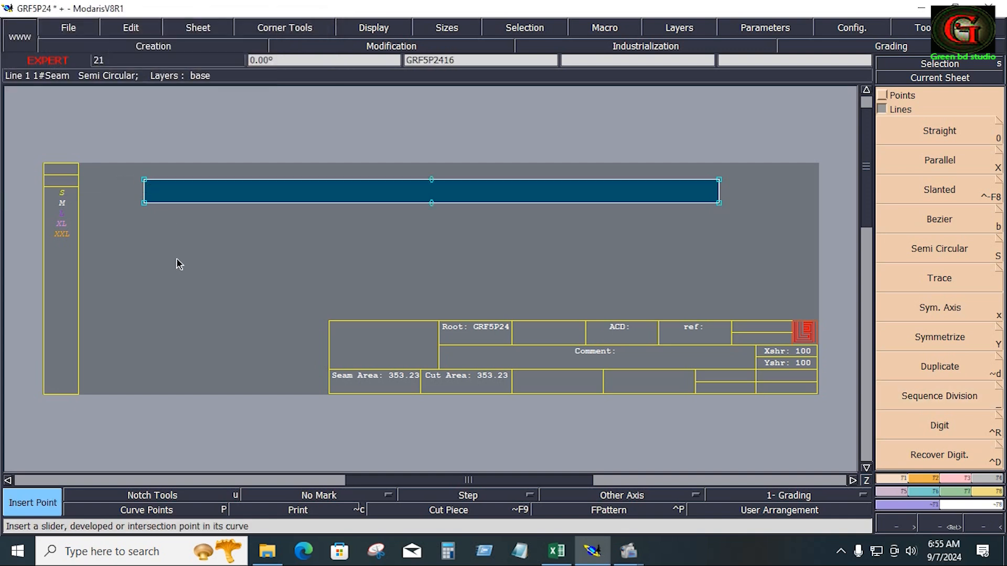
left_click(431, 203)
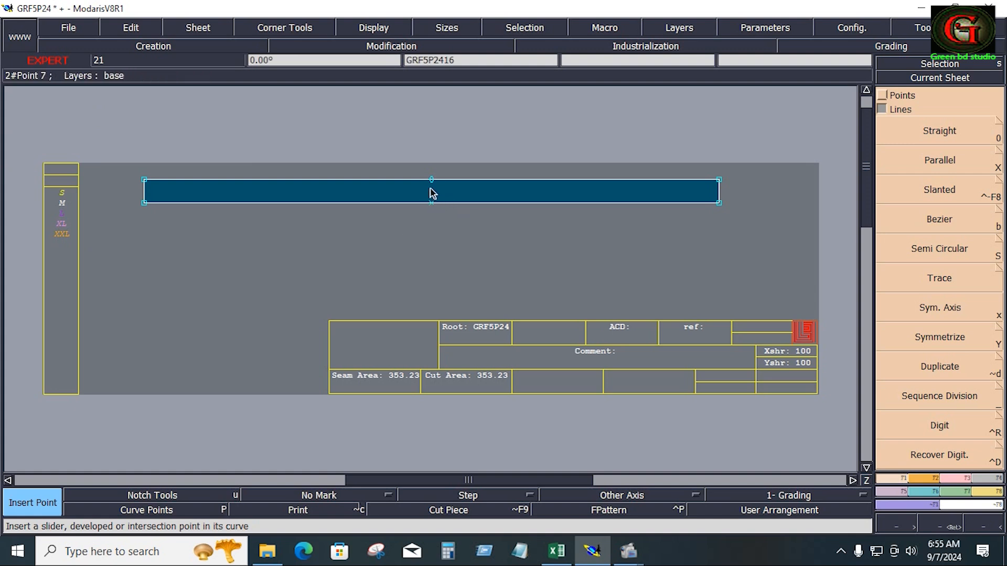
left_click(432, 180)
left_click(434, 201)
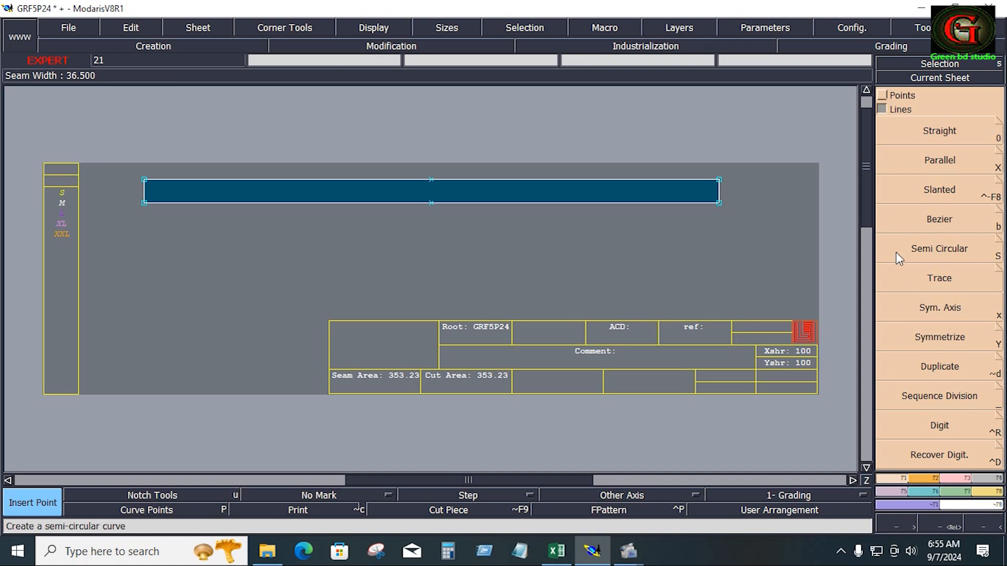
Step: Switch to Calculator and divide the waistband length of 36.5 by 4
left_click(454, 551)
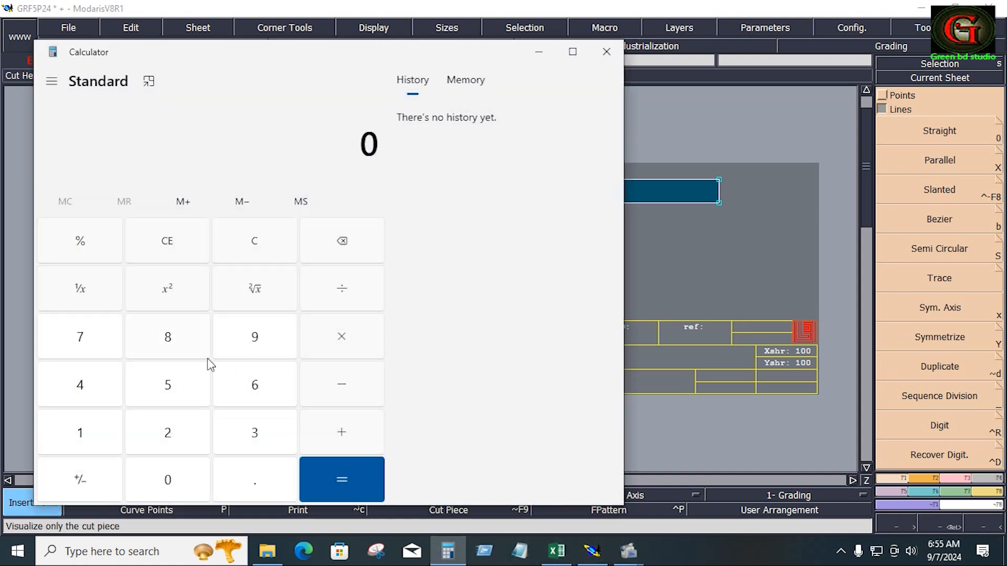
left_click(257, 434)
left_click(254, 385)
left_click(262, 475)
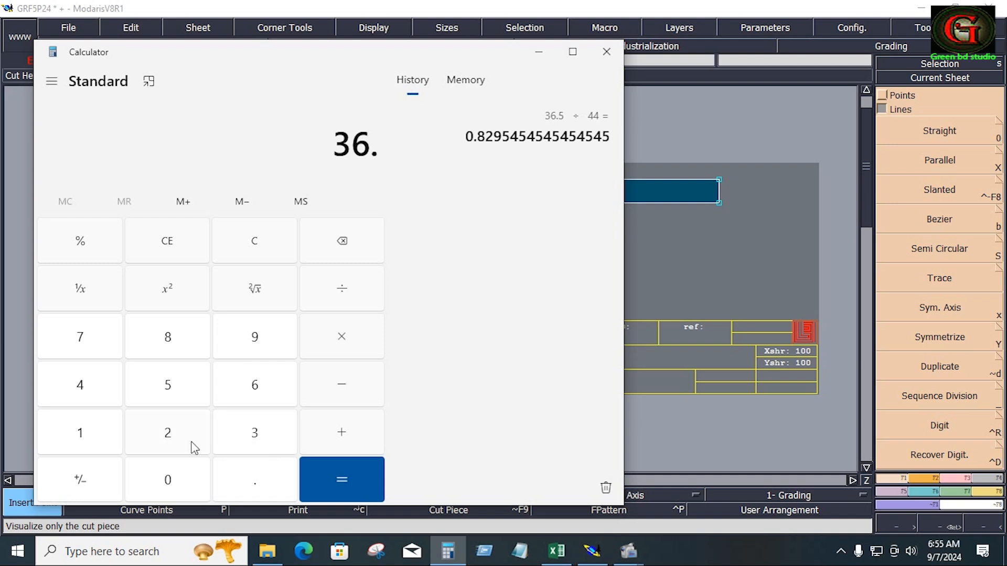
left_click(189, 402)
left_click(325, 301)
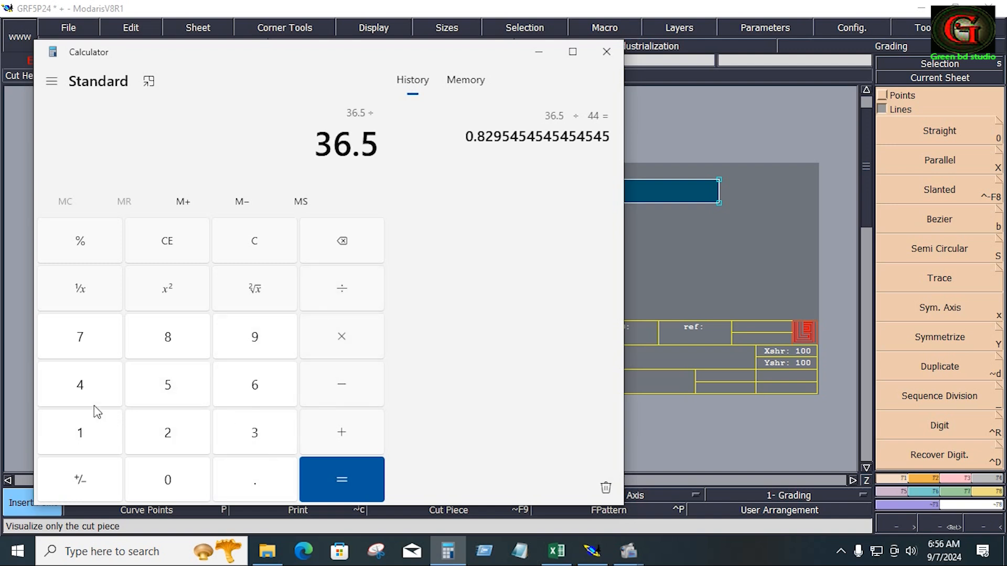
left_click(83, 388)
left_click(340, 487)
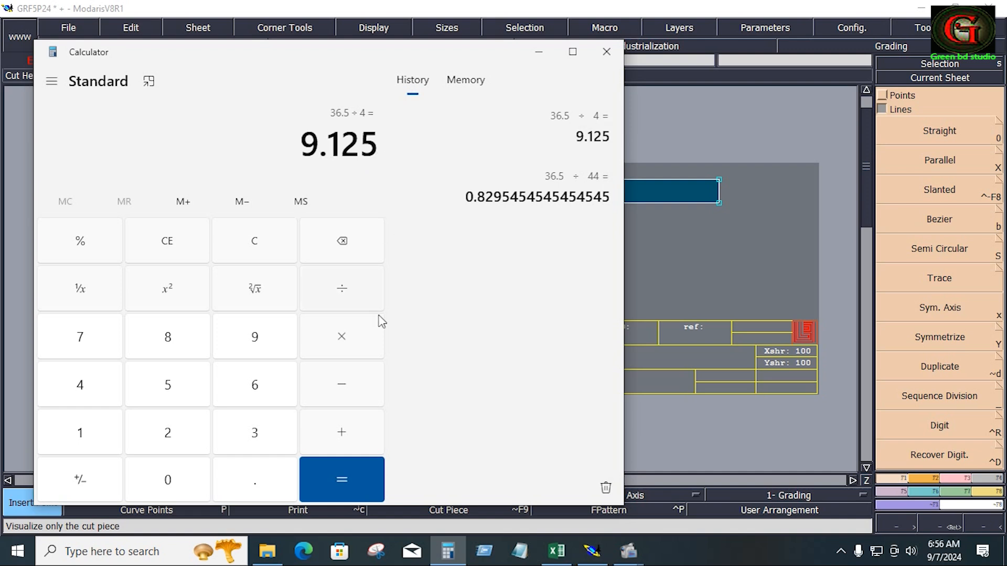
Step: Add 0.625 to the quarter waistband length in Calculator
left_click(347, 440)
left_click(264, 482)
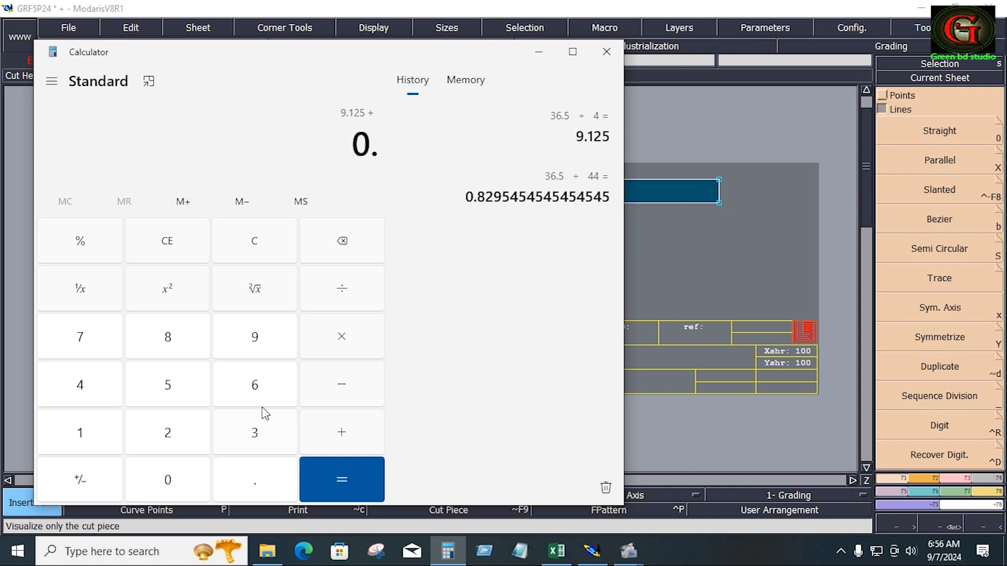
left_click(255, 386)
left_click(178, 436)
left_click(178, 391)
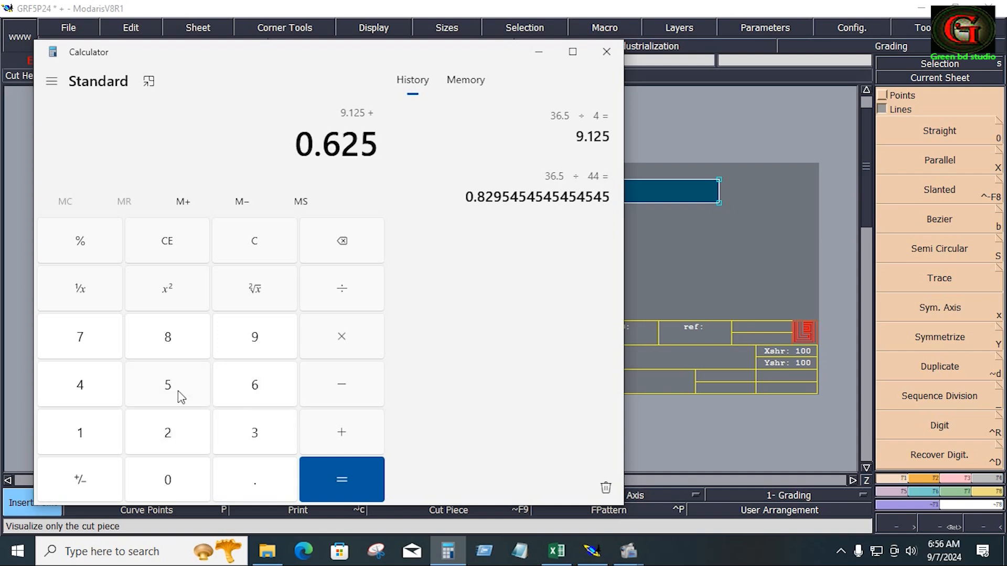
left_click(324, 461)
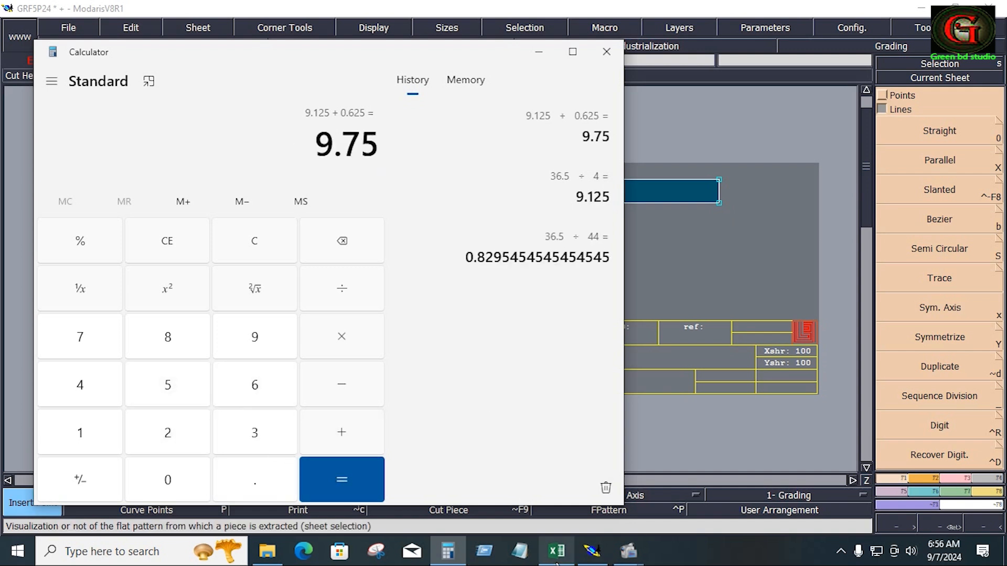
Step: Back in Modaris, place developed points at 9.75 and -9.75 inches from the upper edge's midpoint and insert them into the curve
left_click(592, 551)
key("v")
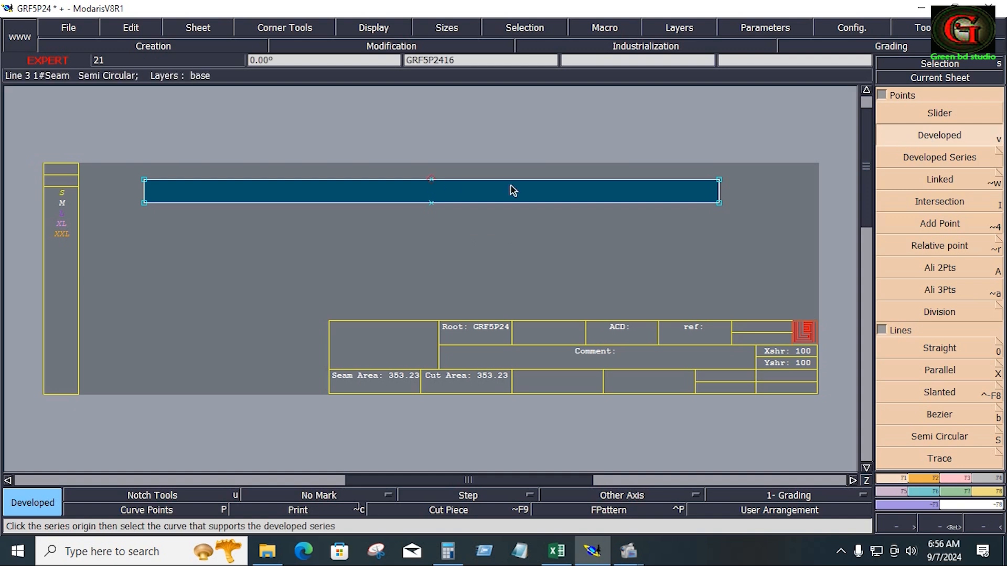
left_click(538, 194)
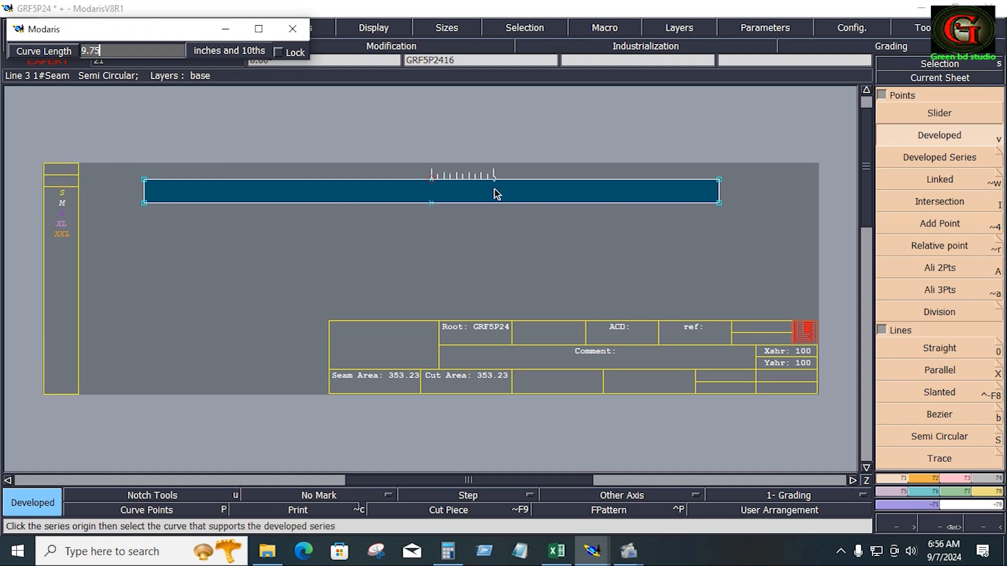
key("Return")
left_click(432, 182)
type("-9.75")
key("Return")
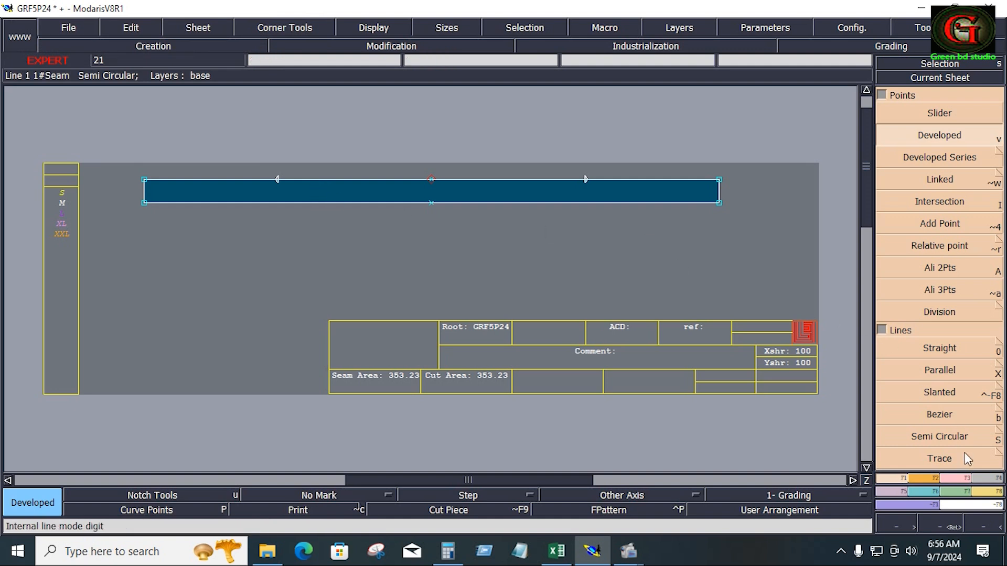
left_click(967, 486)
left_click(939, 370)
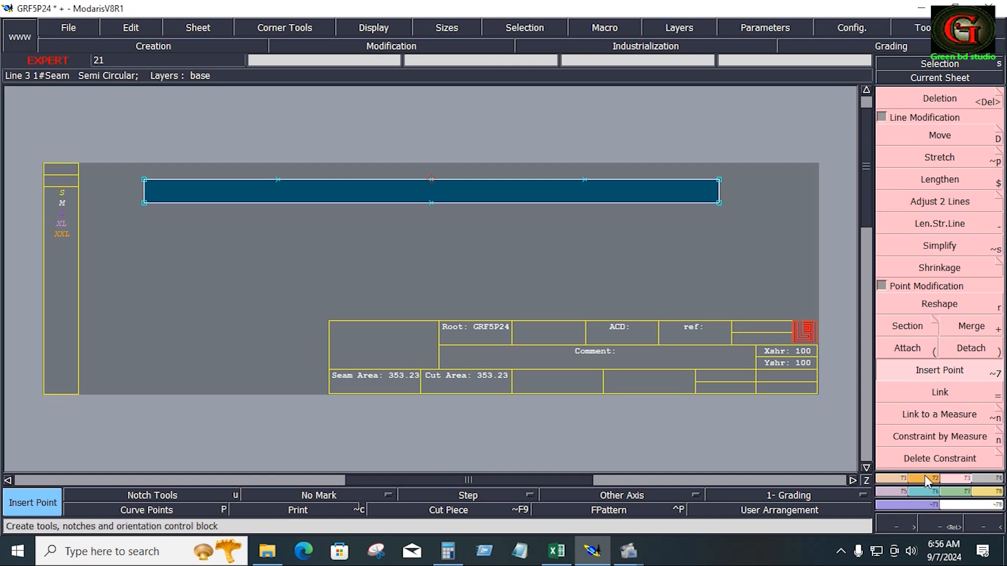
Step: Add two developed points on the waistband's lower edge beneath the upper side points and insert them into the curve
left_click(900, 478)
left_click(939, 135)
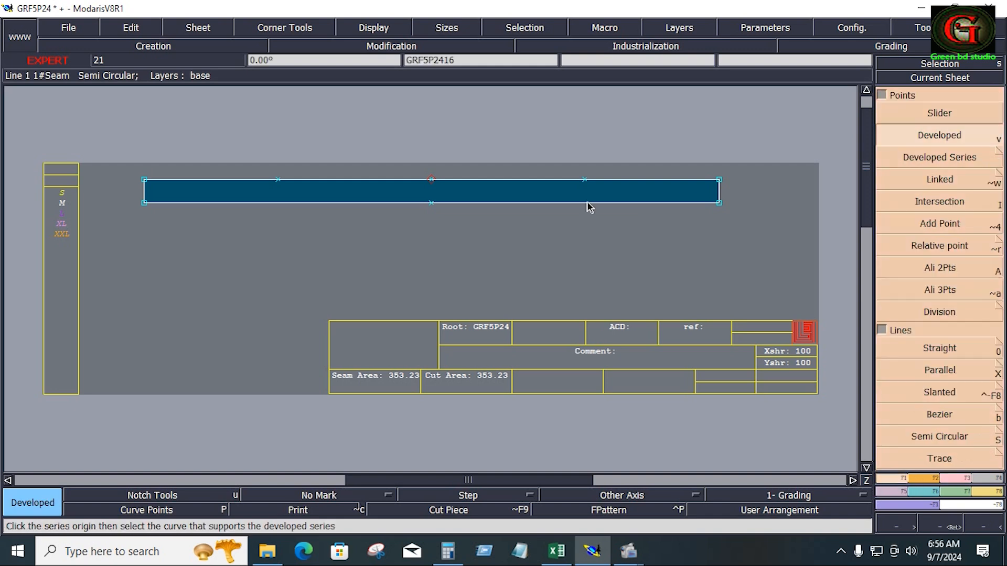
left_click(587, 203)
left_click(588, 202)
left_click(274, 203)
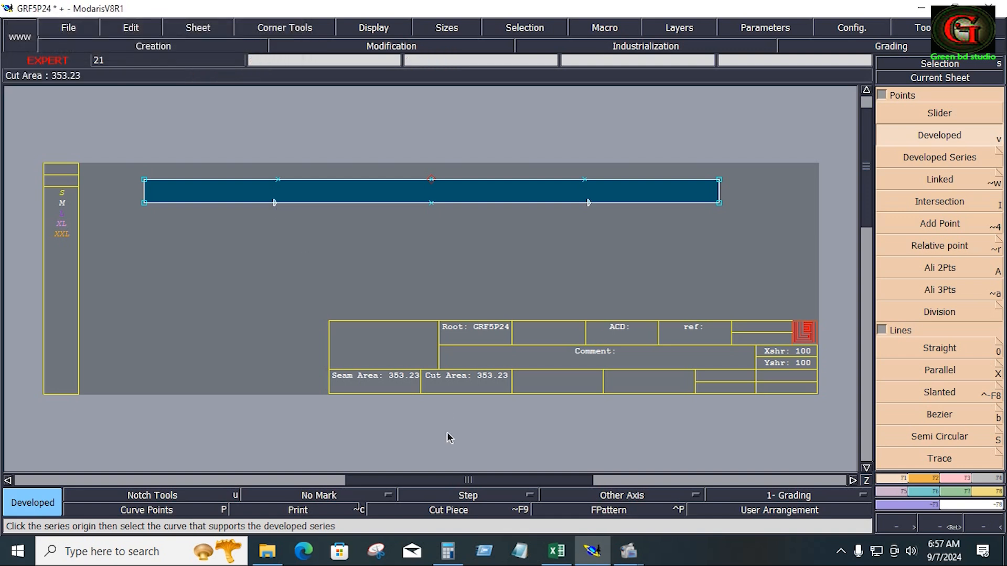
key("i")
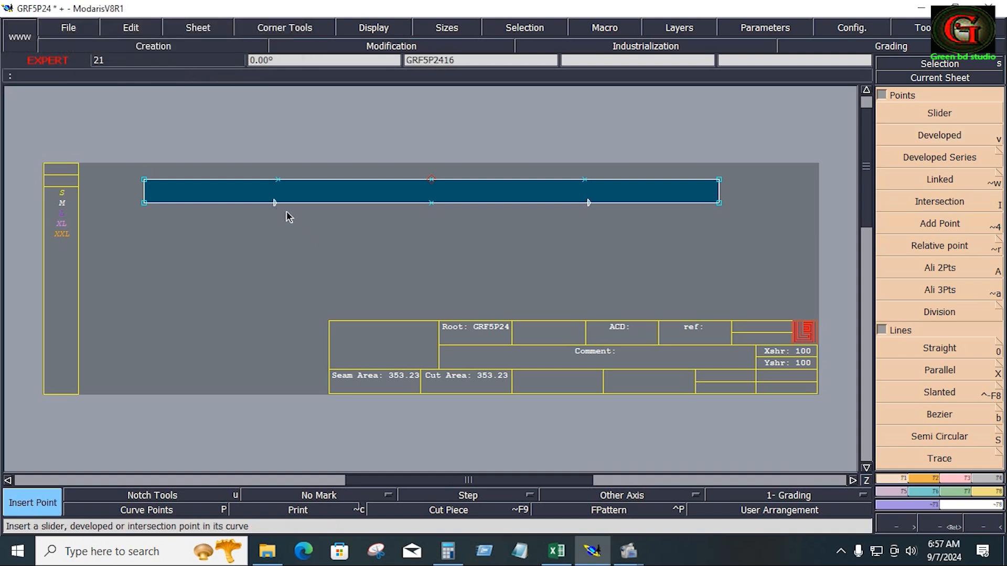
left_click(275, 202)
left_click(587, 203)
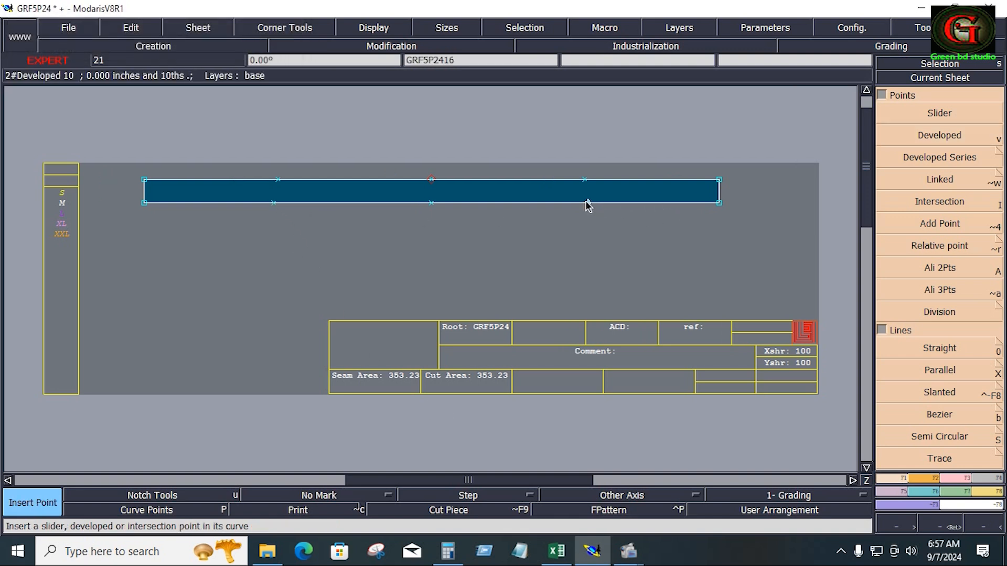
Step: Align the lower-edge side points vertically with the upper-edge side points using Ali 2Pts
left_click(965, 272)
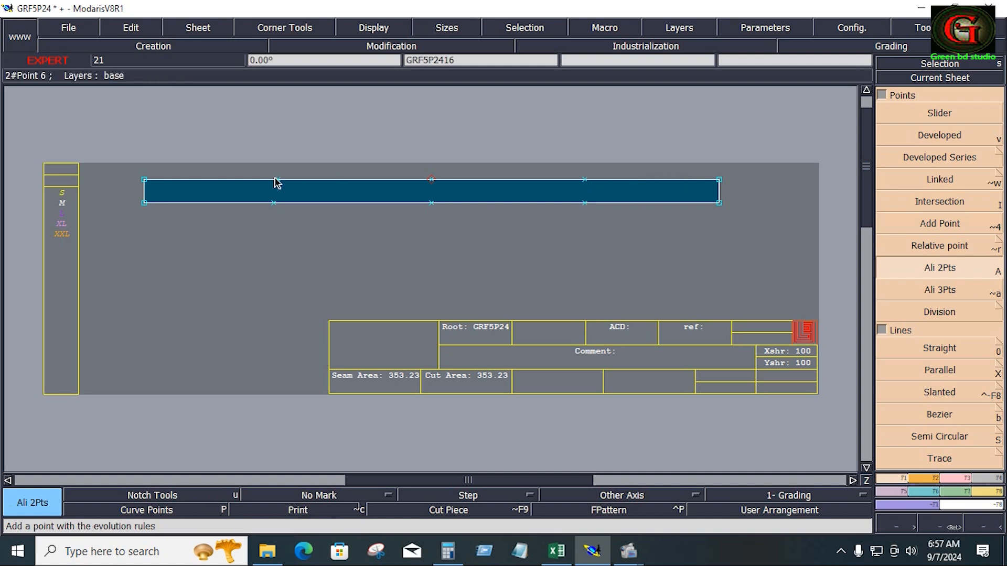
left_click(277, 180)
left_click(277, 204)
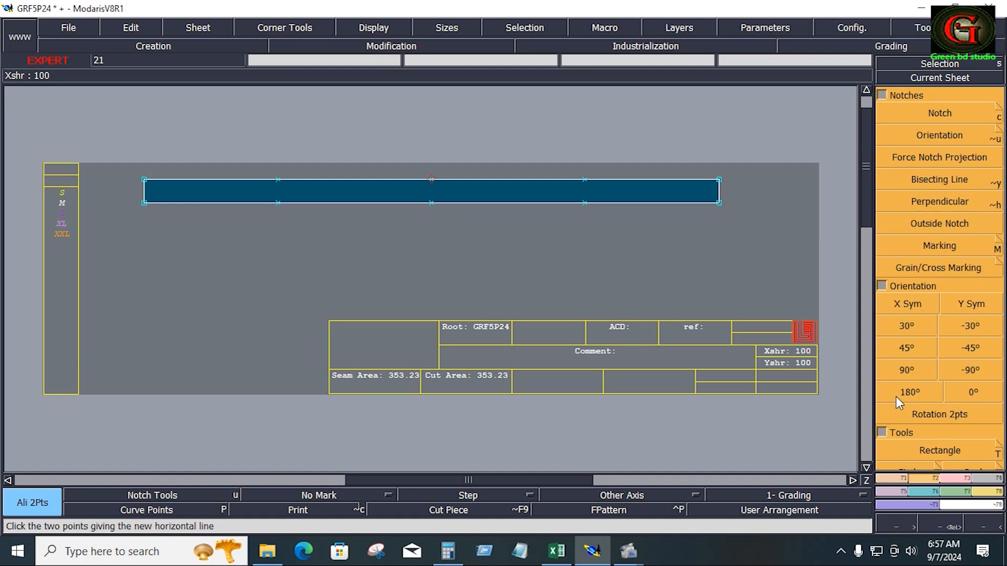
Step: Add notches at the midpoints and side points along both long edges of the waistband
left_click(962, 106)
left_click(585, 180)
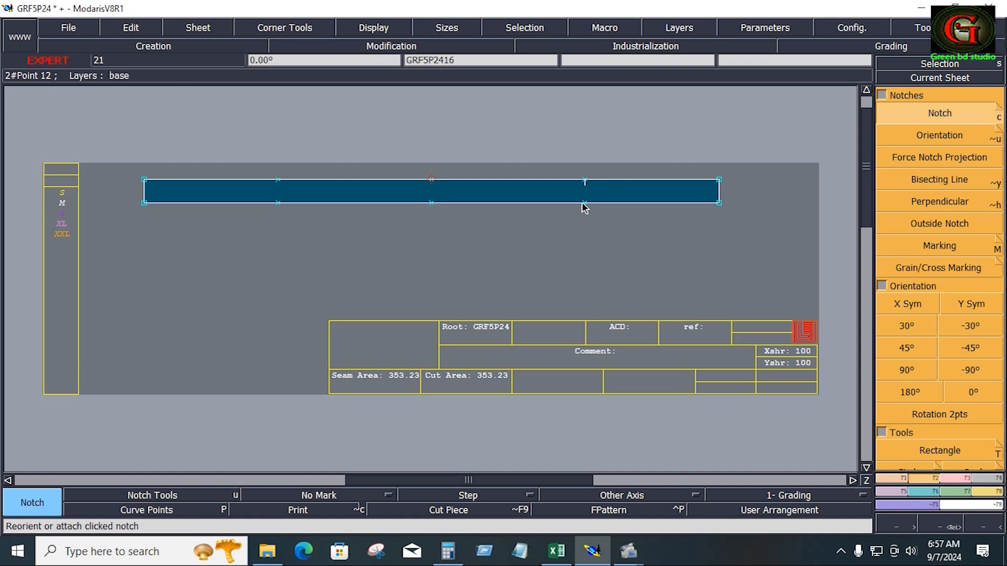
left_click(431, 179)
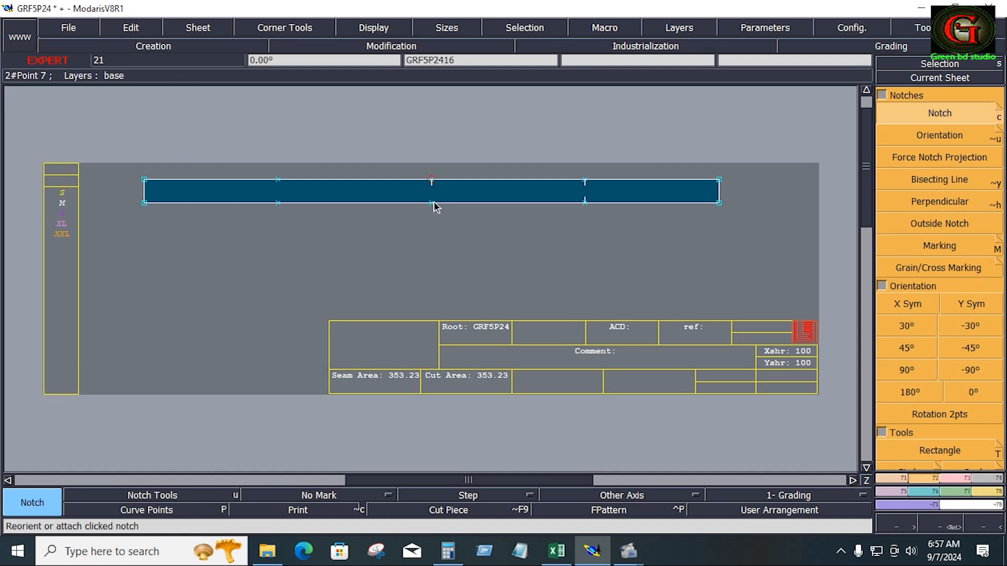
left_click(431, 201)
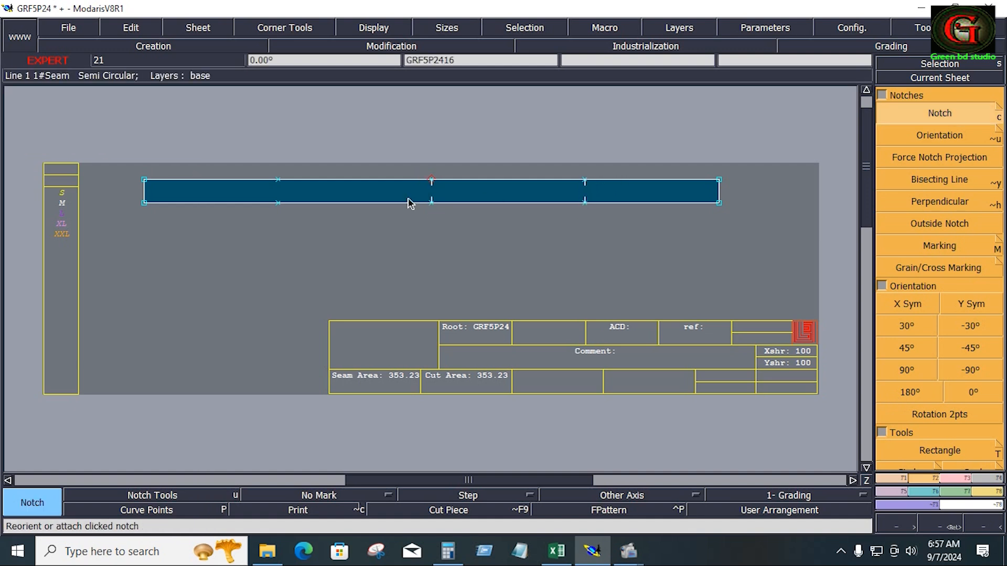
left_click(278, 181)
left_click(278, 203)
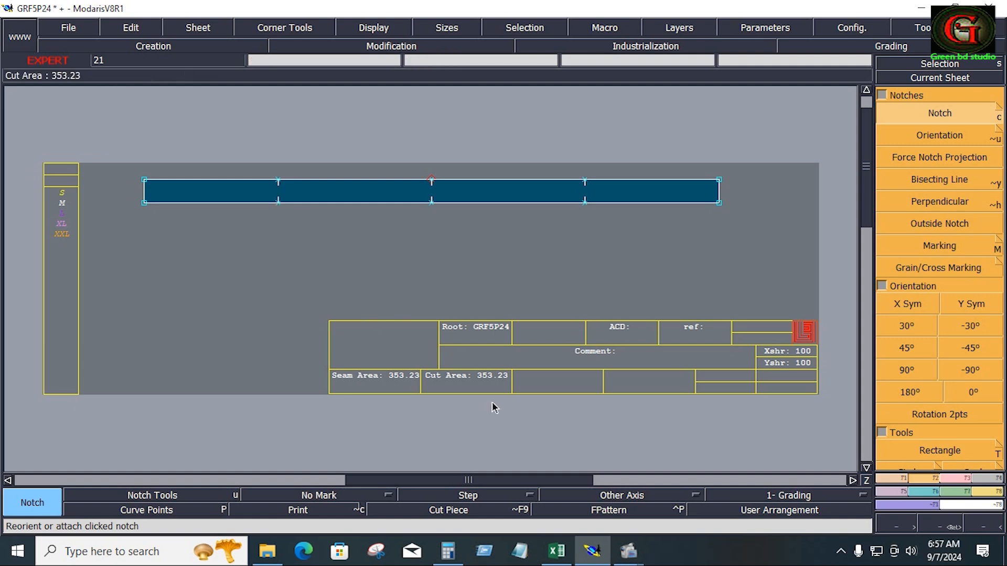
Step: Create a symmetrical full-height waistband piece with Sym 2Pts, using the upper long edge as the symmetry axis
left_click(895, 490)
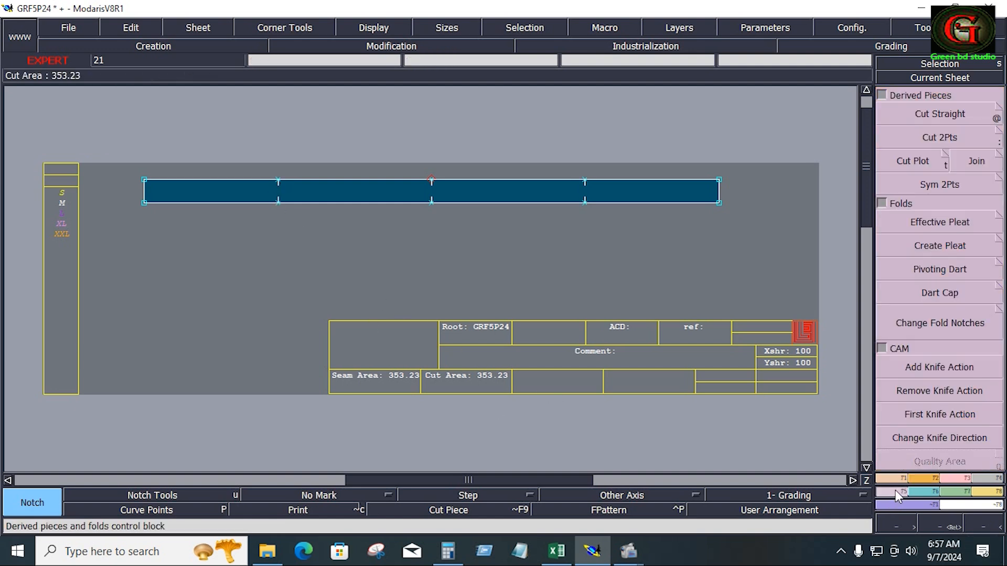
left_click(946, 182)
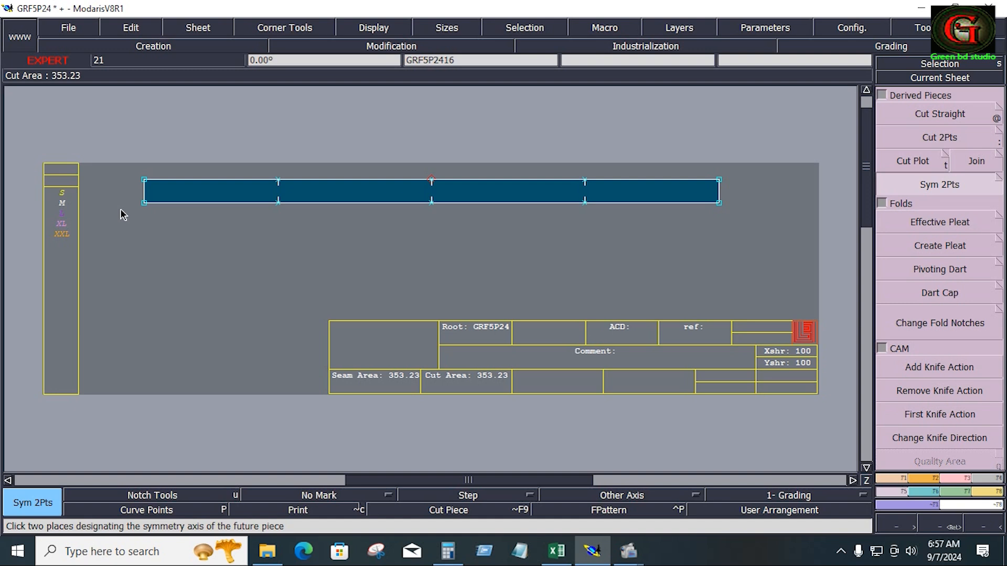
left_click(718, 181)
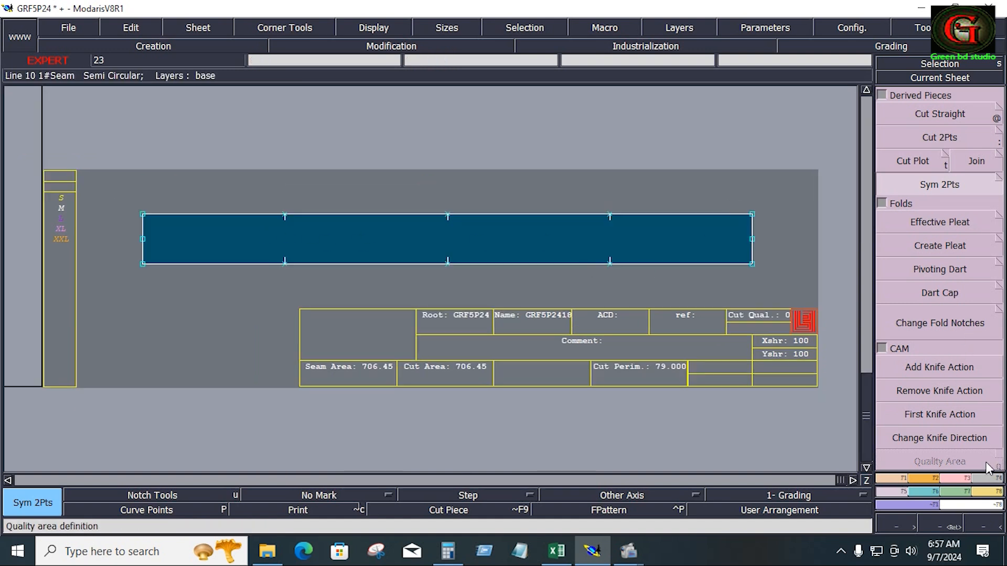
Step: Apply a 0.4 inch Line Seam allowance at beginning and end to all edges of piece GRF5P2418
left_click(645, 46)
left_click(944, 112)
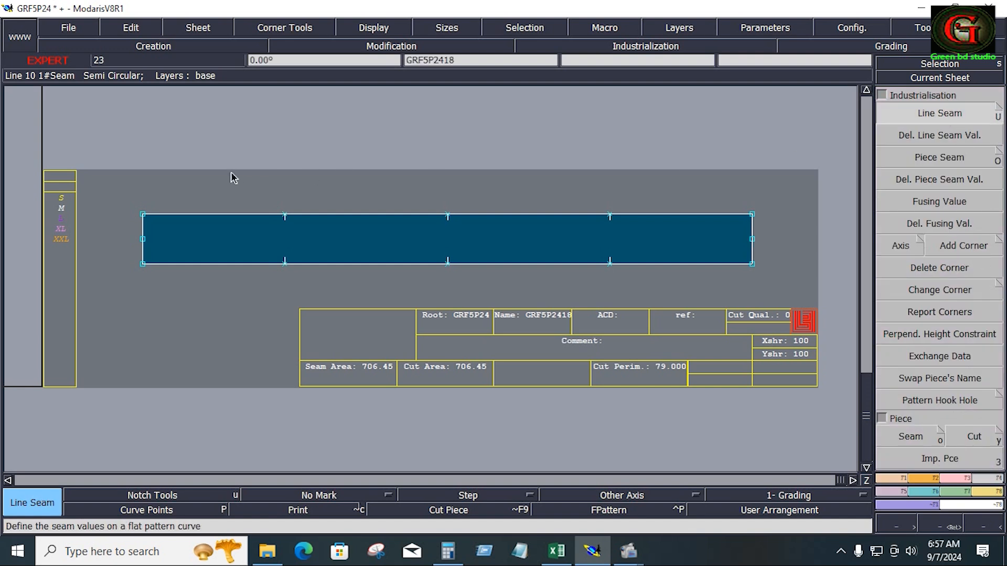
left_click_drag(567, 266, 816, 307)
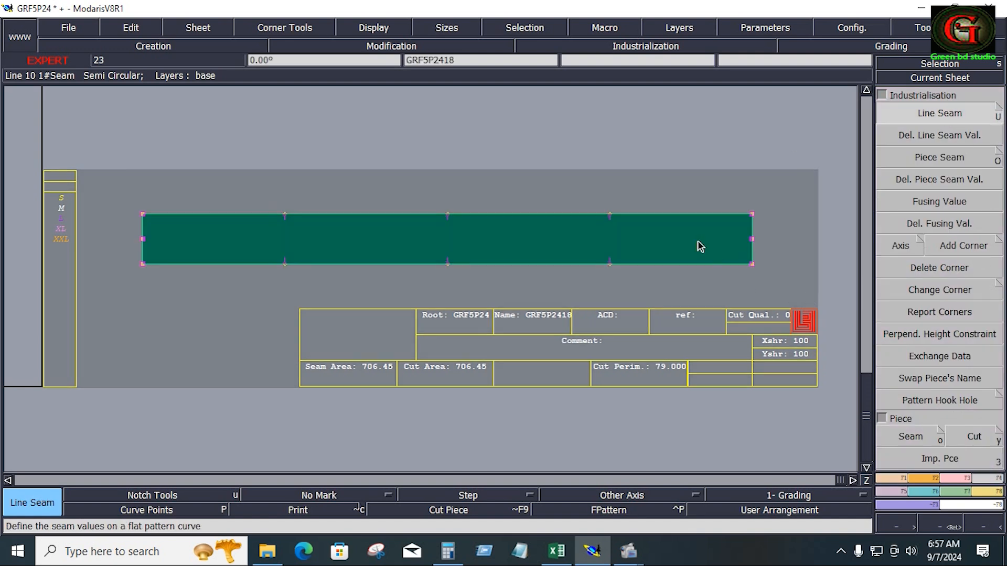
left_click(688, 214)
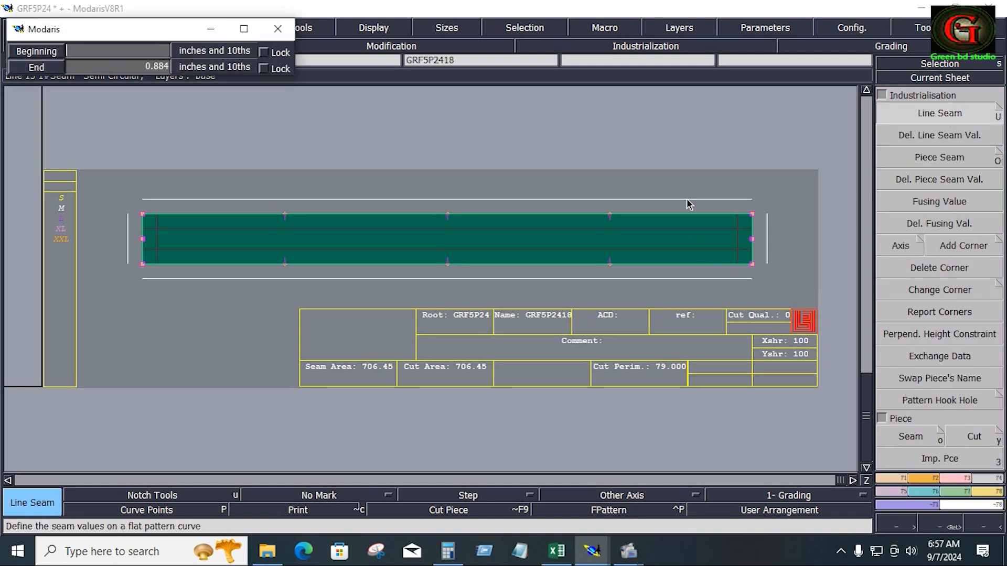
type(".4")
key("Return")
type(".4")
key("Return")
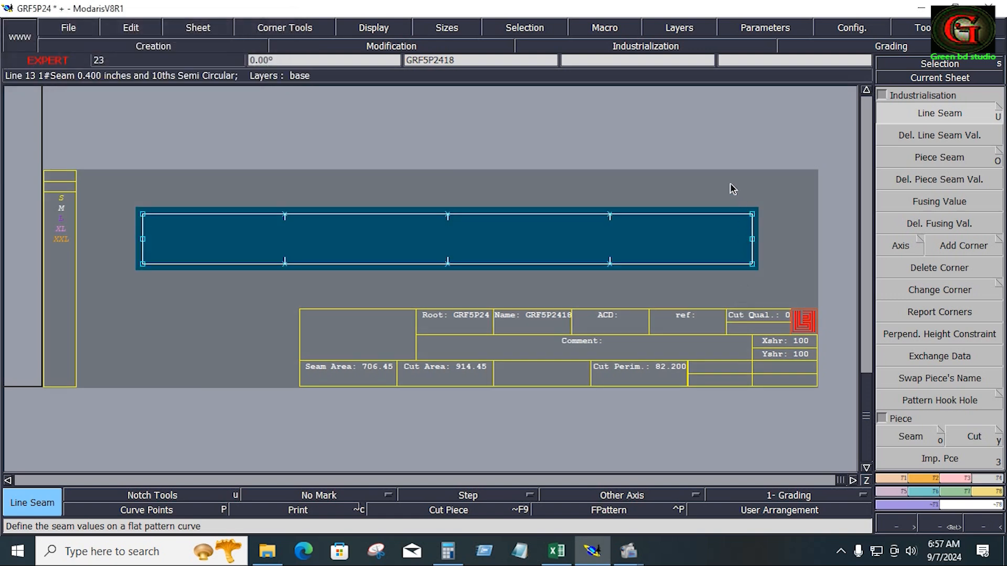
Step: Set the seam allowance on the short ends of piece GRF5P2418 to 2 inches
left_click(753, 254)
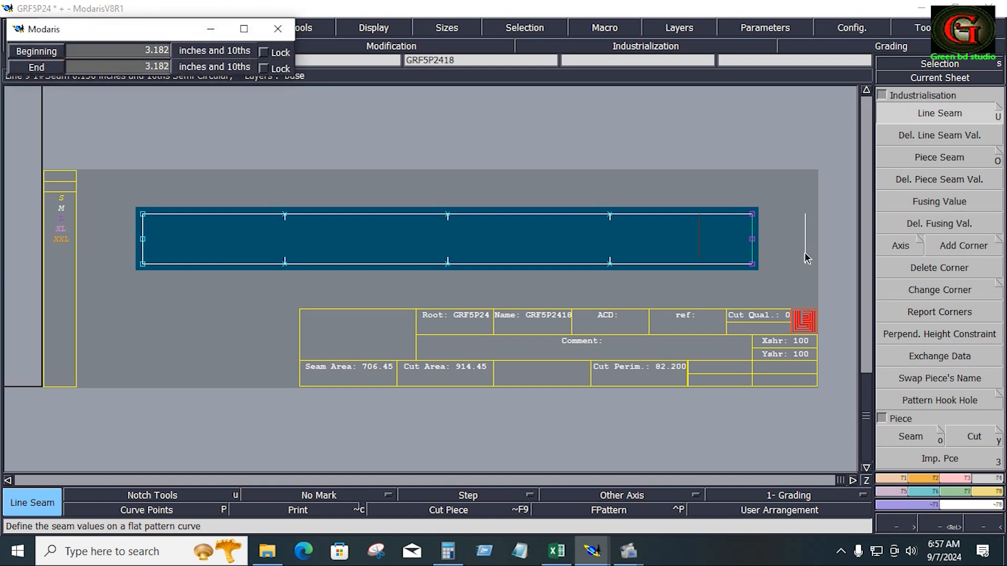
type("0.400")
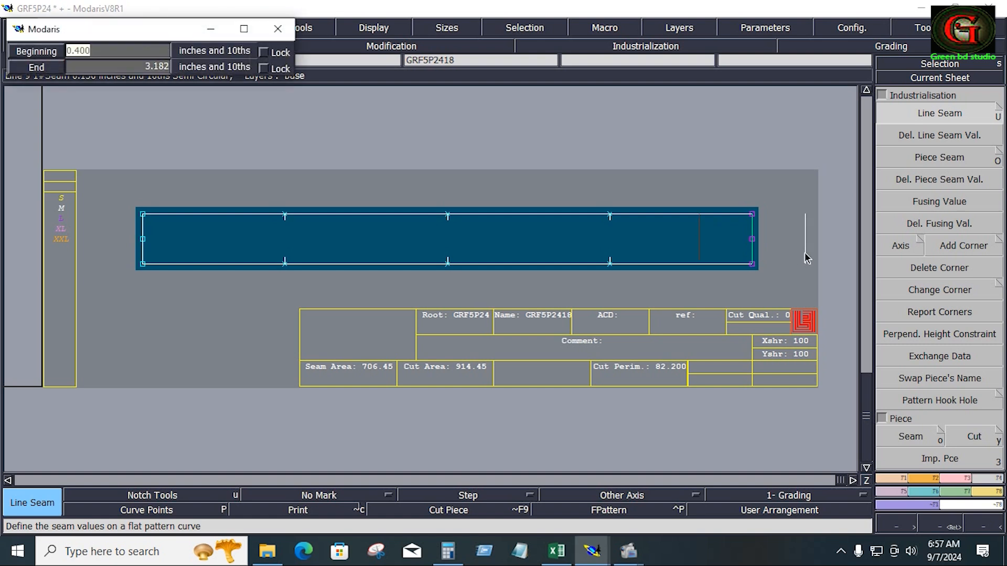
type("2")
key("Return")
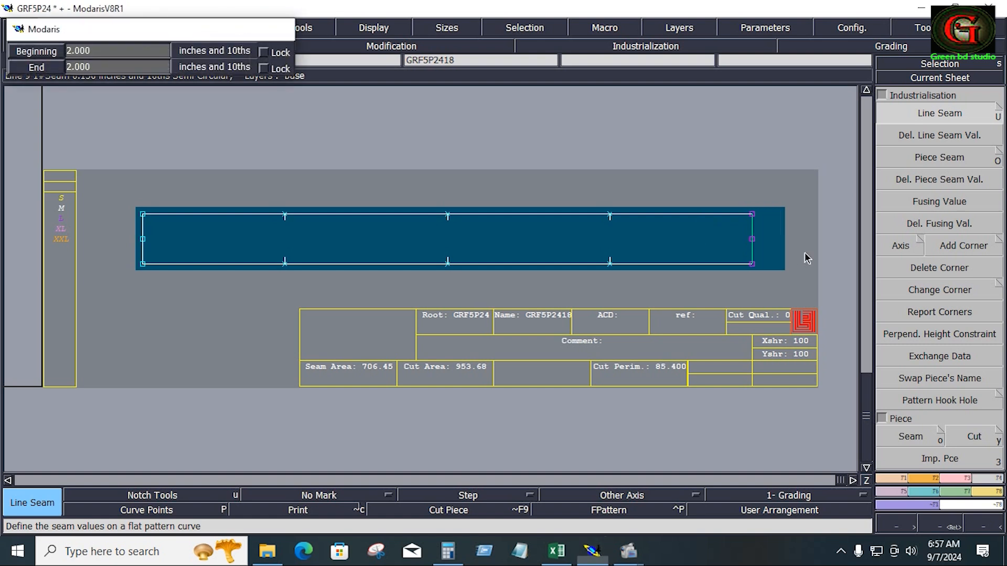
Step: Draw a horizontal grain line axis about 6 inches long inside piece GRF5P2418 and return to the overview of all sheets
left_click(470, 236)
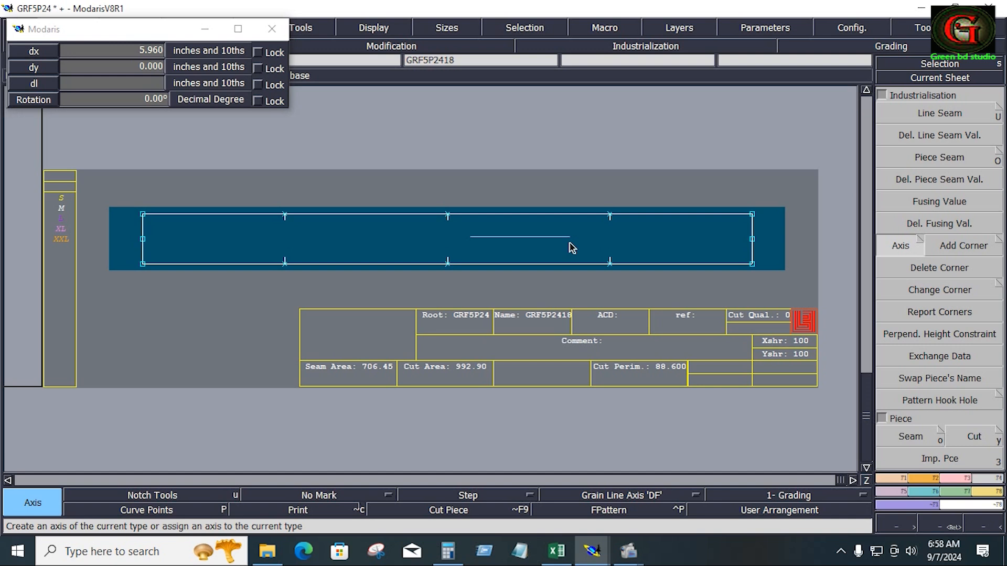
left_click(572, 248)
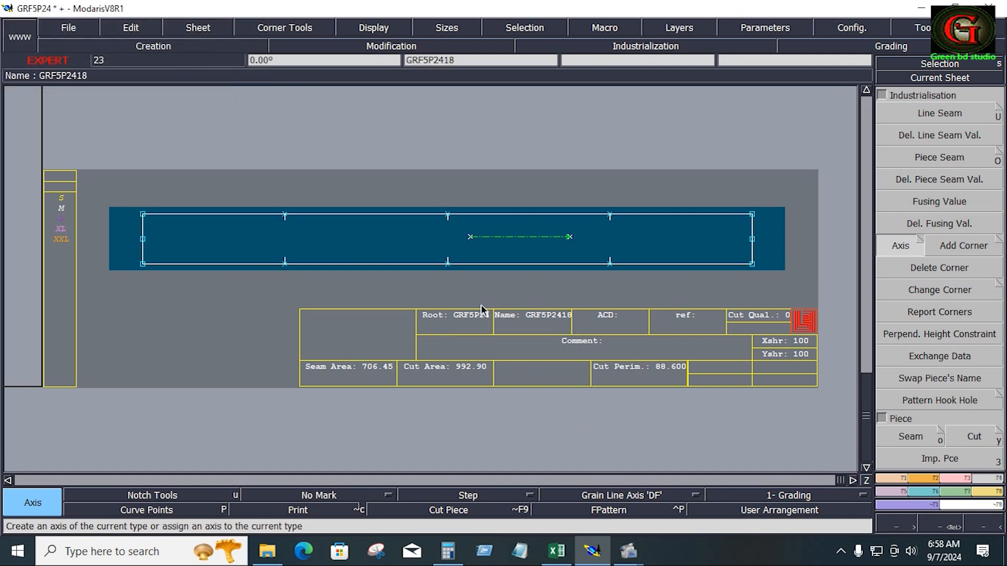
key("Delete")
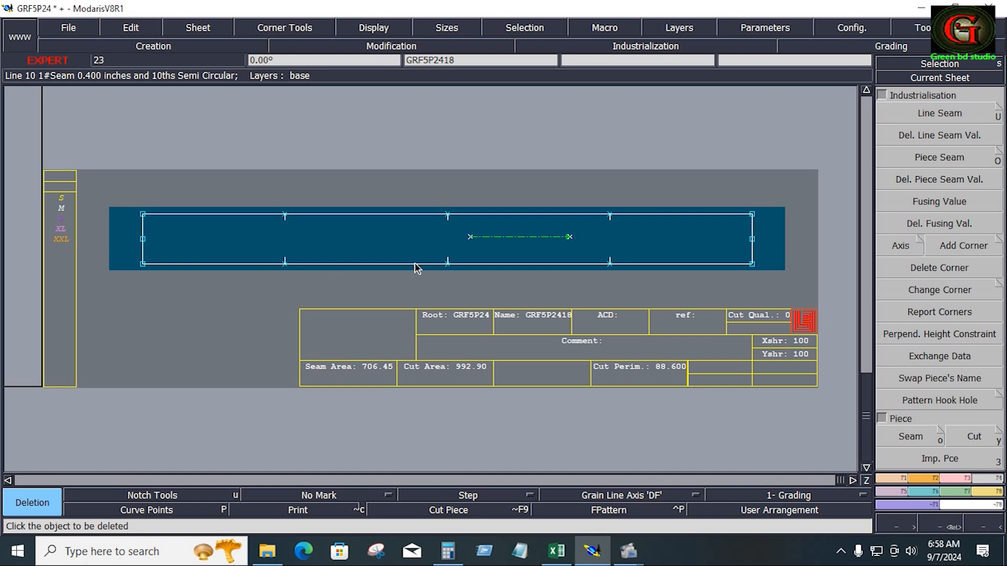
key("j")
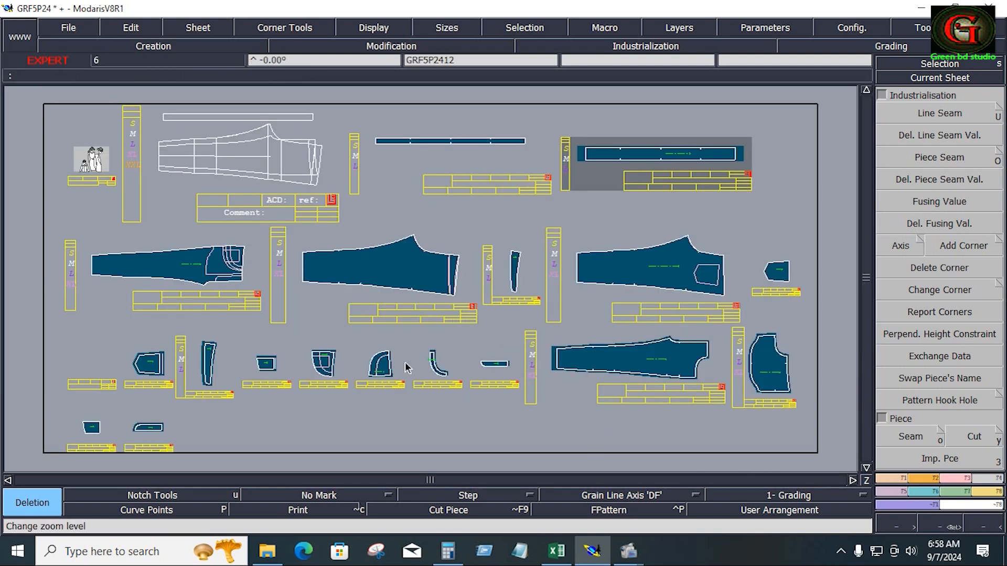
Step: Make the base sheet with the trouser draft current and bring up the notch, orientation and drawing tools
left_click(268, 176)
left_click(924, 477)
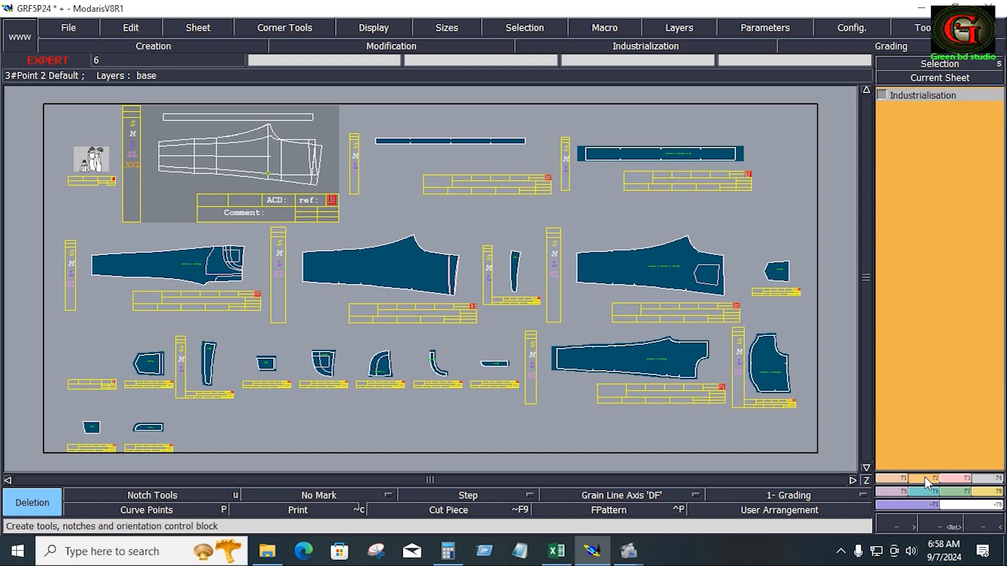
left_click(939, 414)
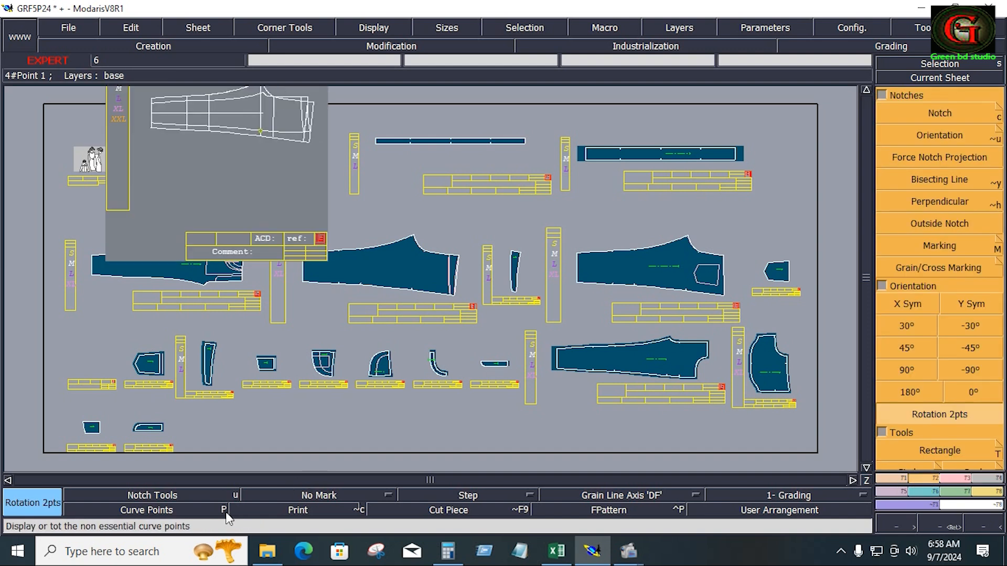
Step: In Calculator, multiply the belt loop length 2.225 by 5, checking the loops on the trouser sketch in Excel
left_click(447, 553)
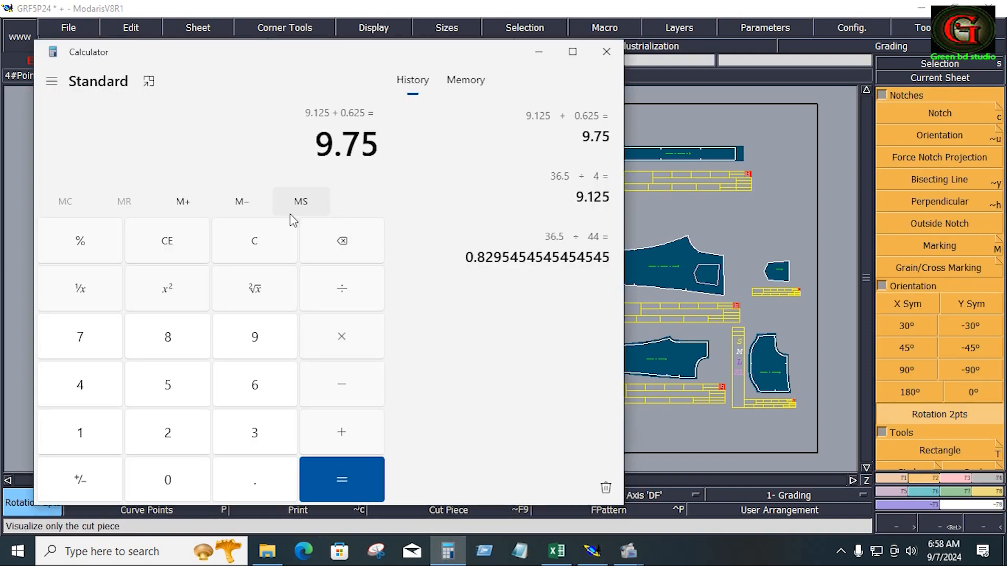
left_click(255, 246)
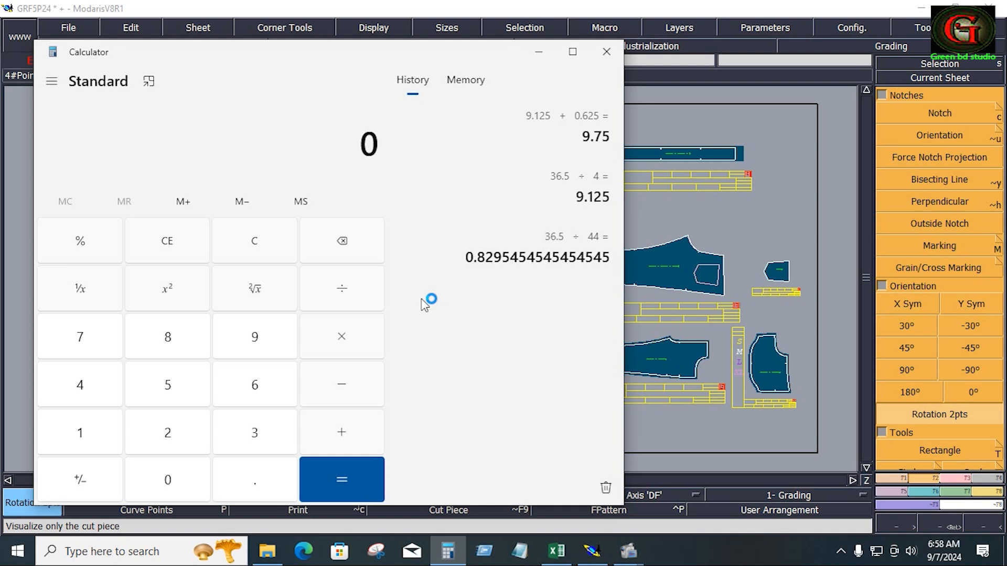
left_click(167, 434)
left_click(249, 480)
double_click(181, 443)
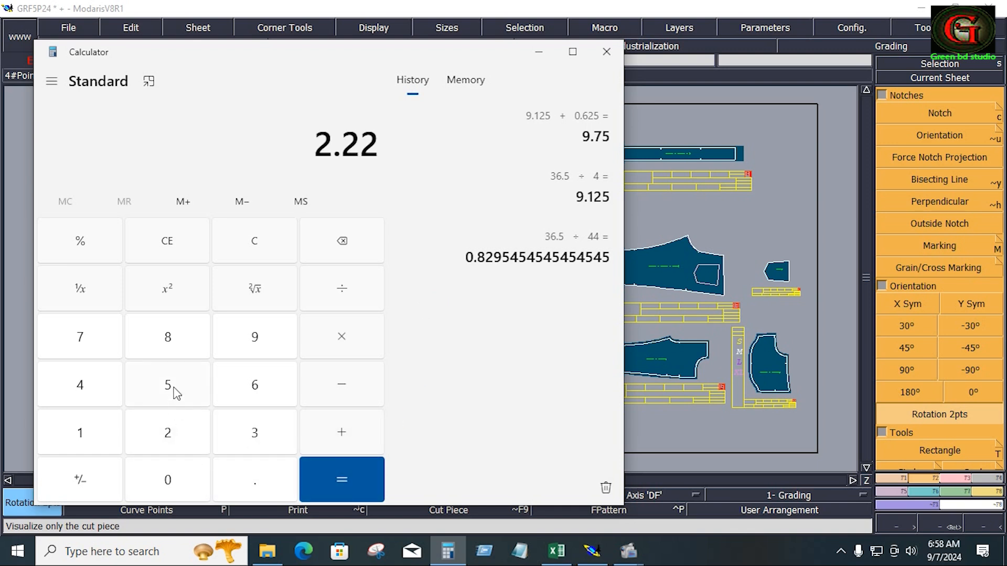
left_click(174, 391)
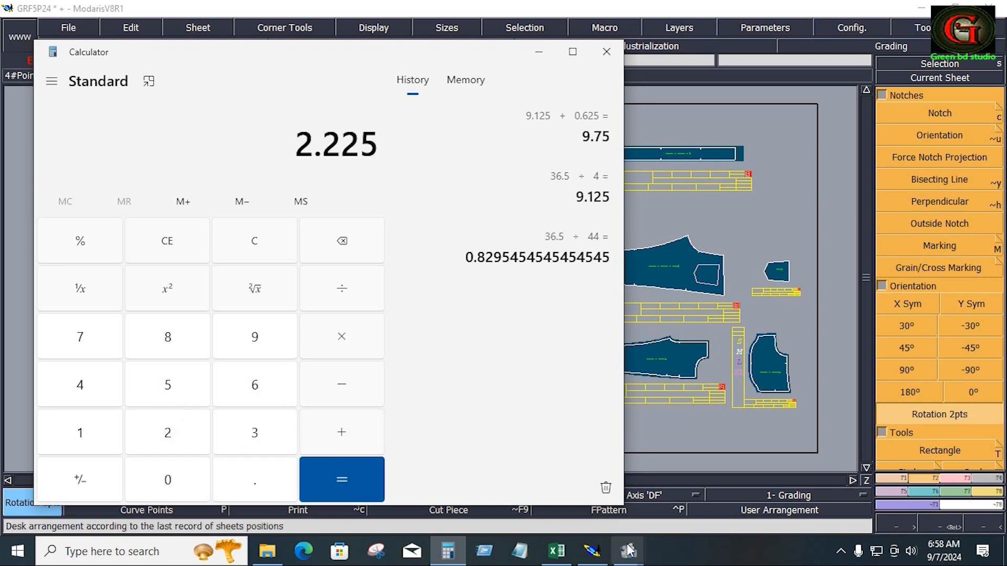
left_click(556, 551)
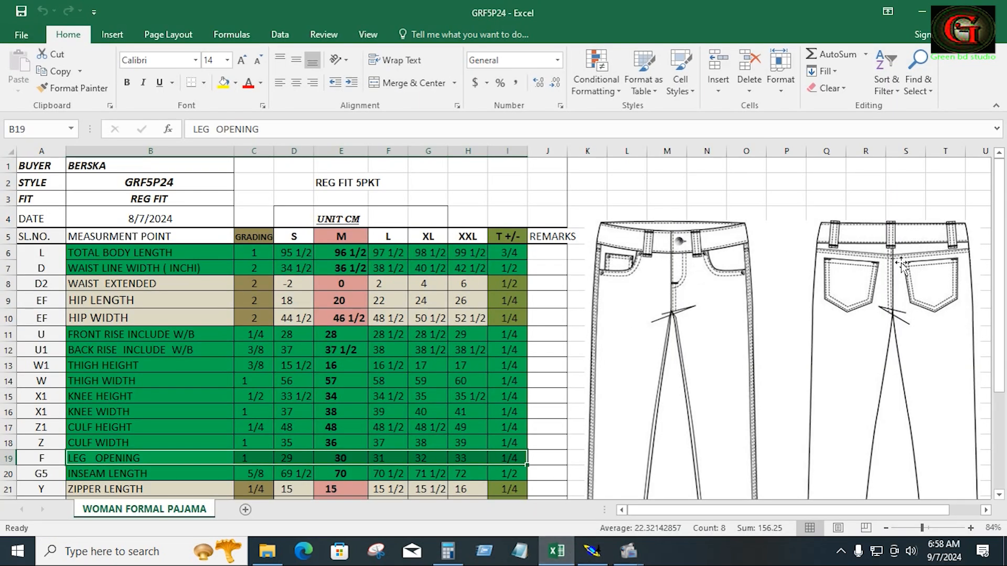
left_click(437, 555)
key("asterisk")
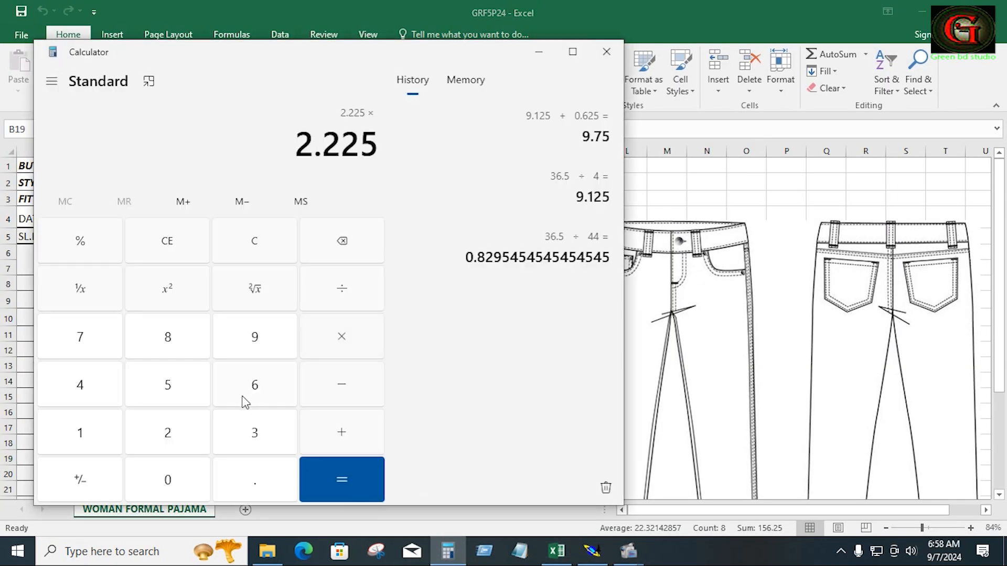
left_click(158, 400)
key("Return")
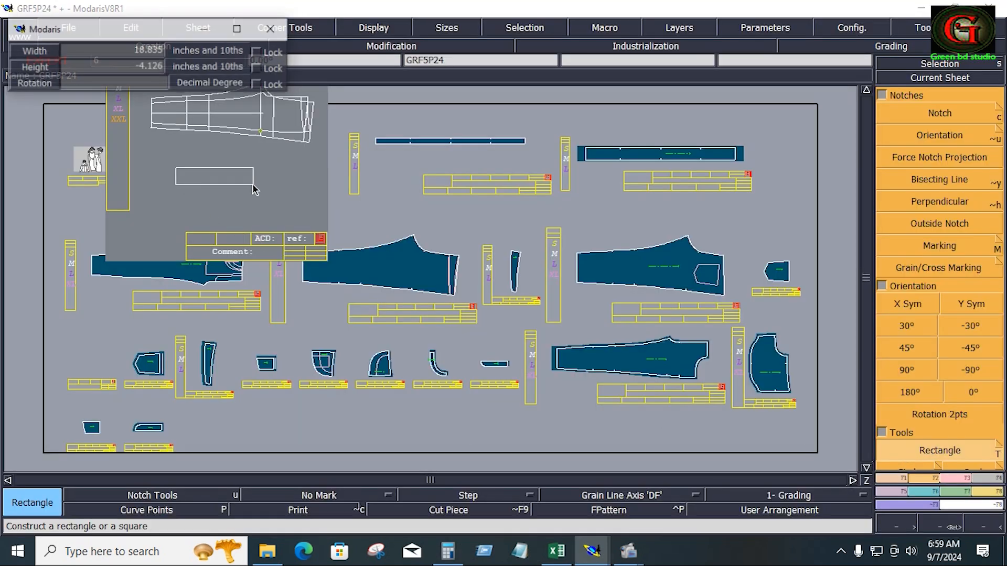
Step: Draw a rectangle 21 inches wide and 1.5 inches high below the trouser draft on the base sheet
left_click_drag(175, 168, 259, 184)
type("36.500")
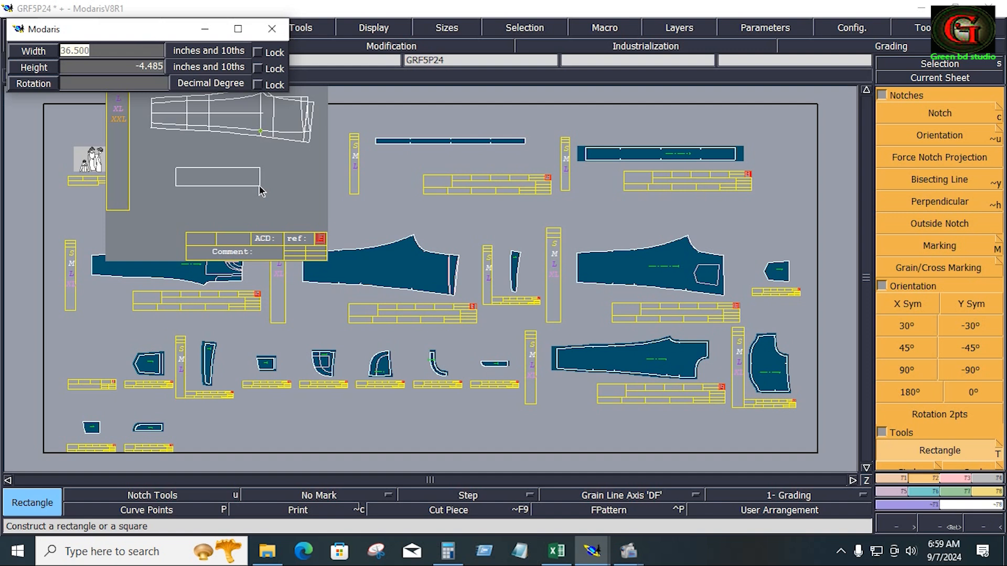
type("21")
key("Tab")
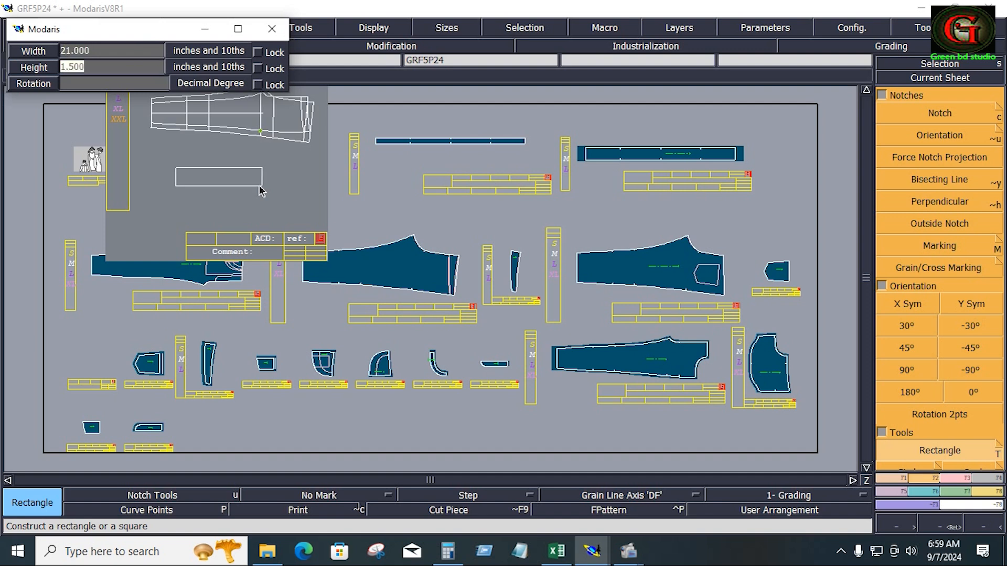
type("1.")
key("Return")
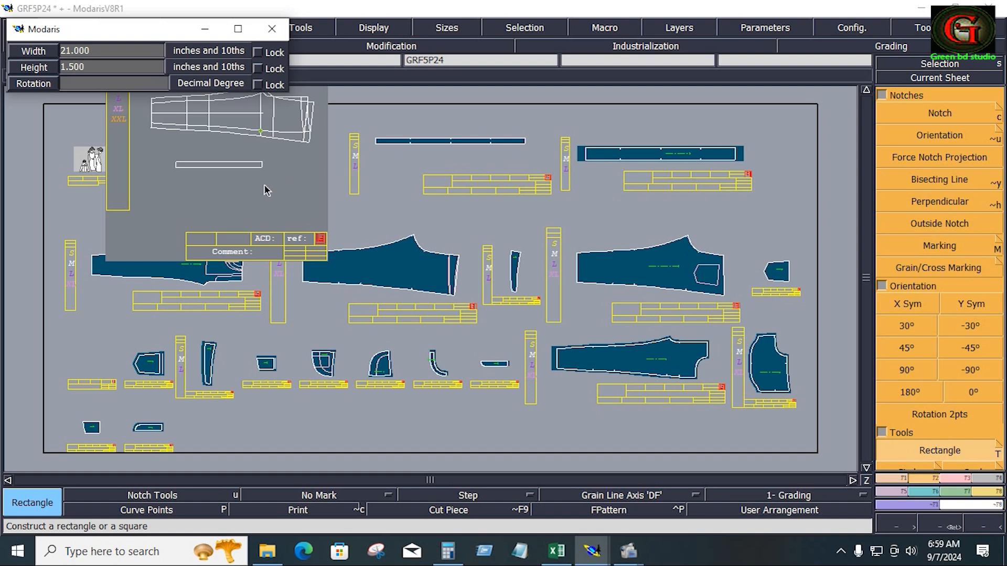
Step: Extract the new rectangle as a separate piece and delete its original lines from the base sheet
left_click(284, 176)
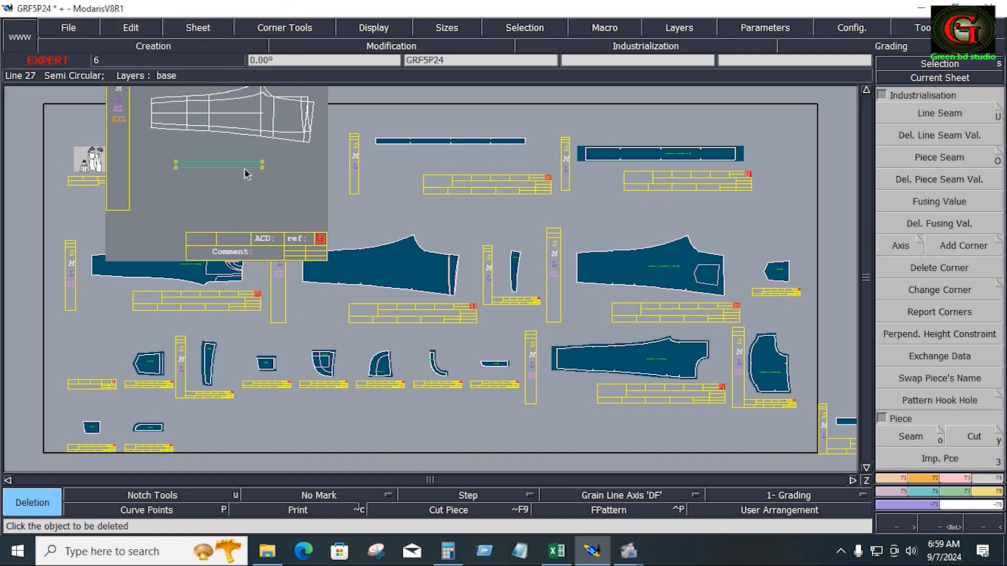
left_click(244, 168)
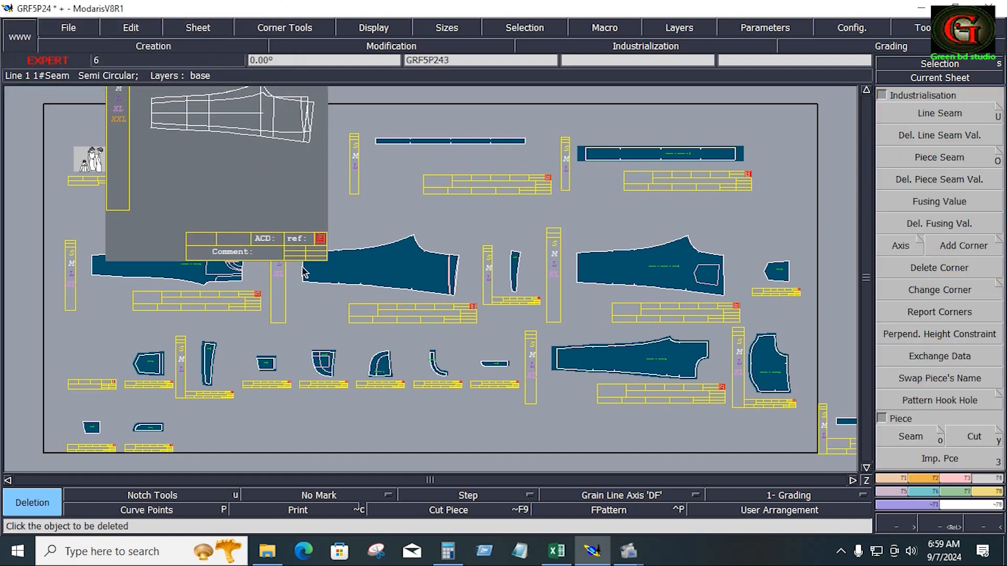
Step: Readjust the sheets to their best dimensions and arrange all of them automatically on the desk
key("a")
key("shift+a")
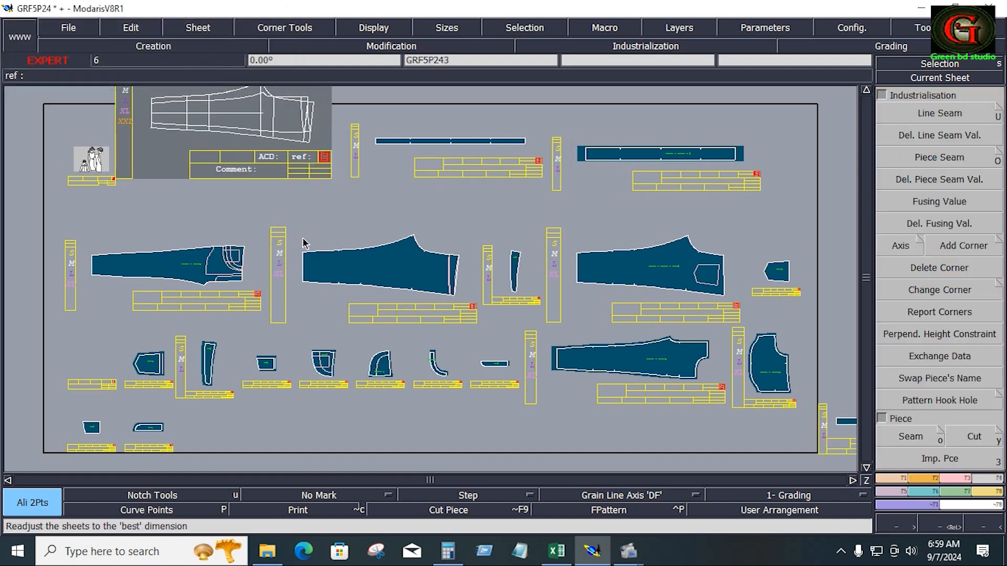
key("8")
Step: Add a Line Seam allowance of about 0.74 inch to one short end of piece GRF5P2419
left_click(396, 160)
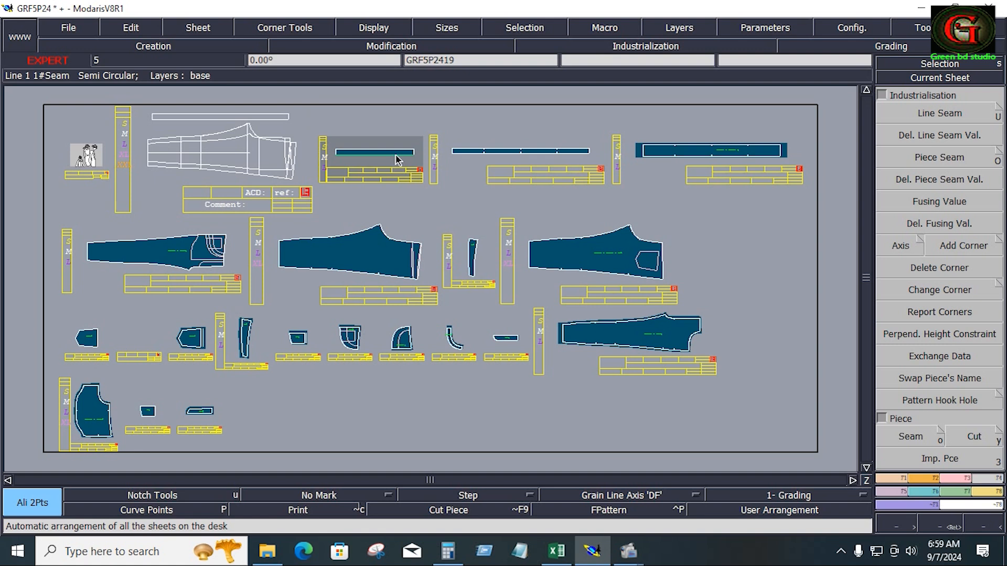
key("Home")
left_click(934, 112)
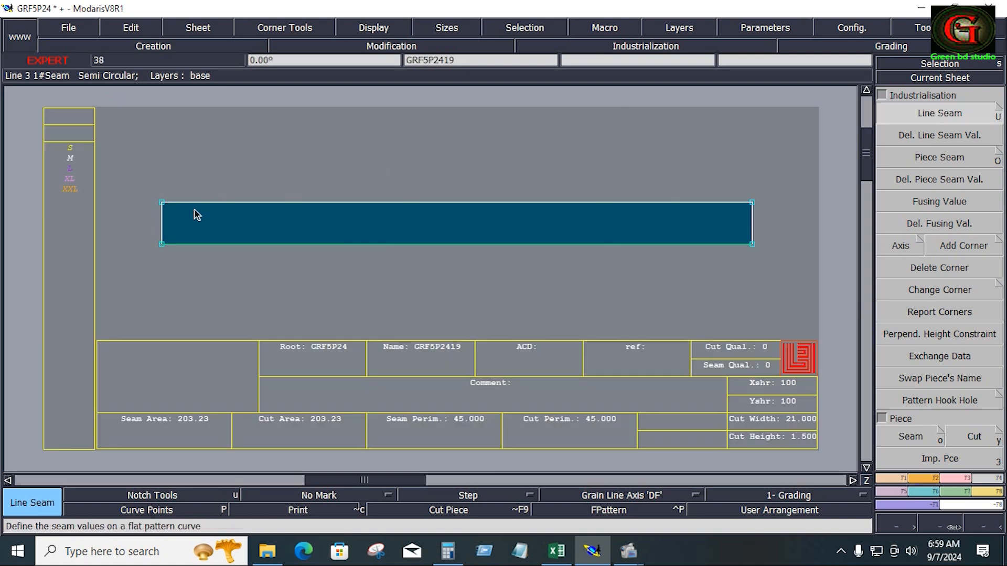
left_click(161, 219)
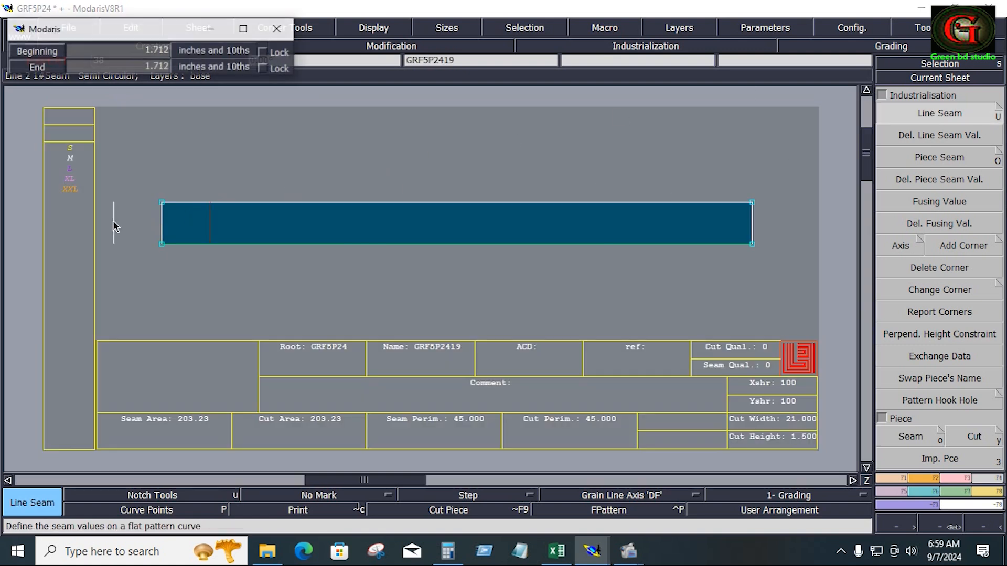
left_click(140, 223)
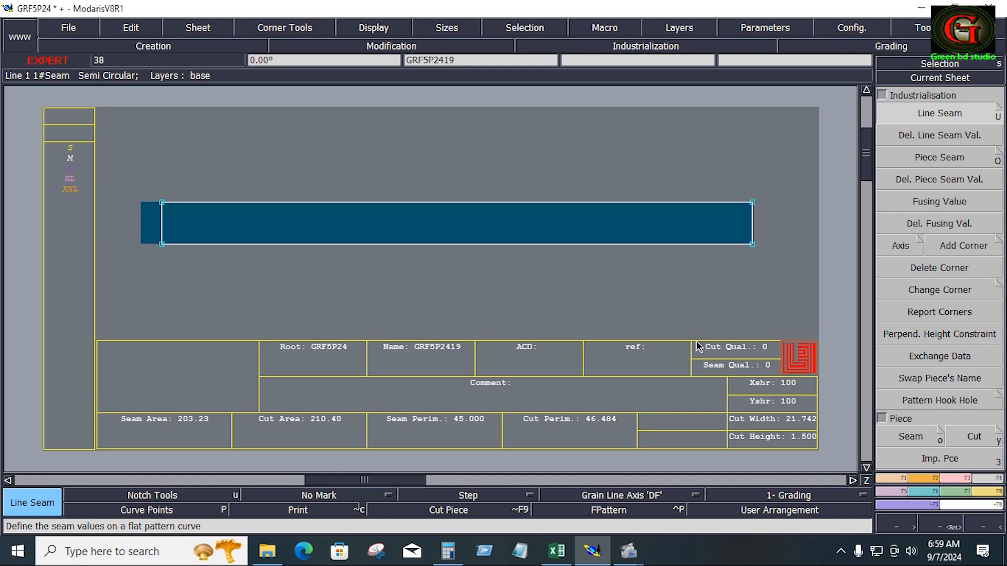
Step: Place a horizontal axis of type Grain Line Axis 'DF' inside piece GRF5P2419
left_click(651, 494)
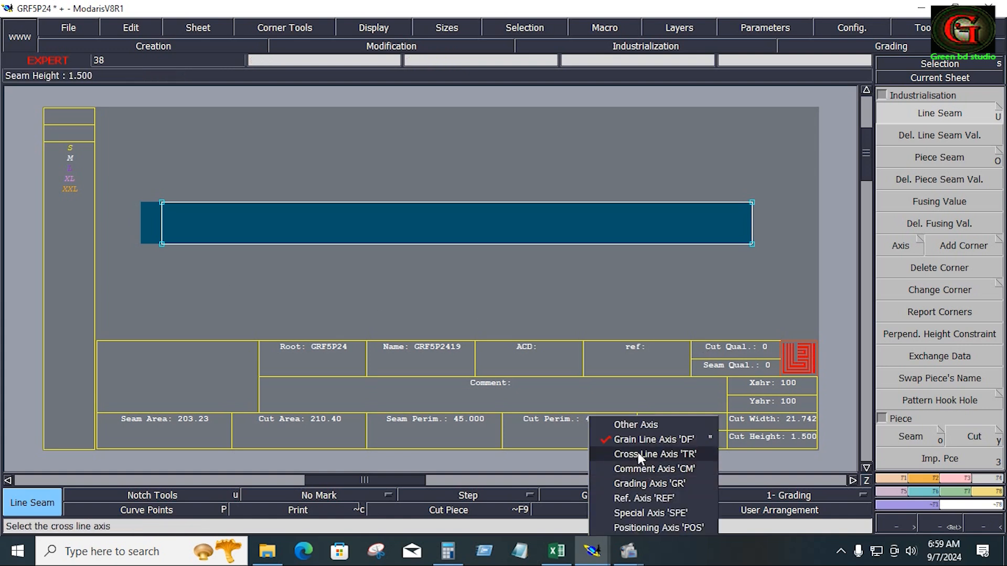
left_click(639, 442)
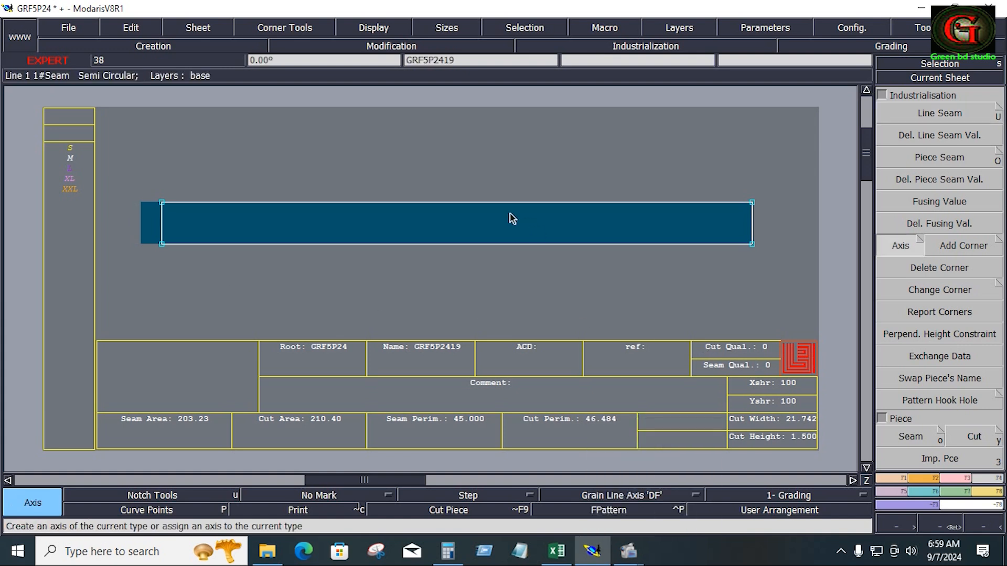
left_click(436, 226)
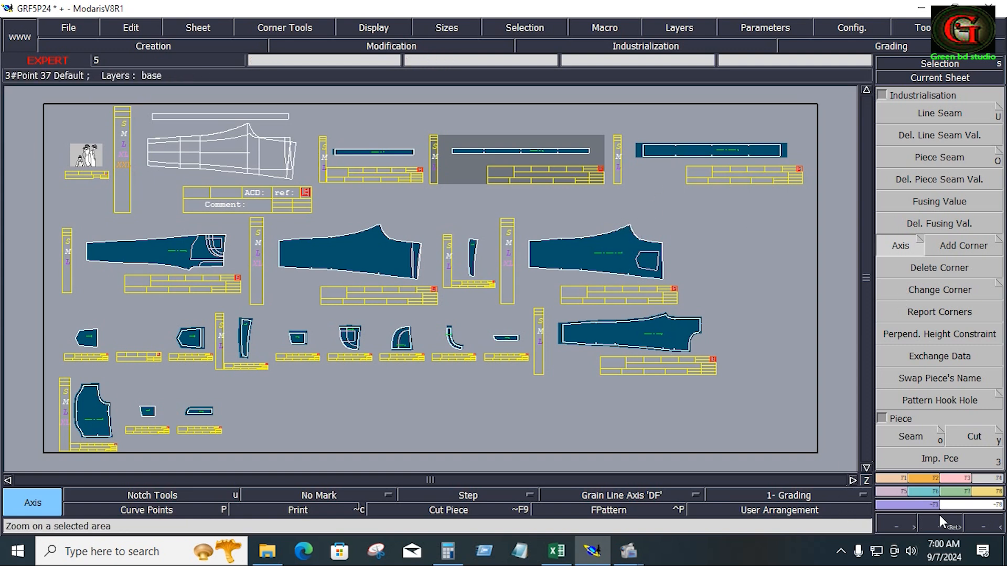
Step: Flip the front trouser panel vertically and marry it onto the back panel GRF5P244 at the crotch point
left_click(986, 492)
left_click(974, 344)
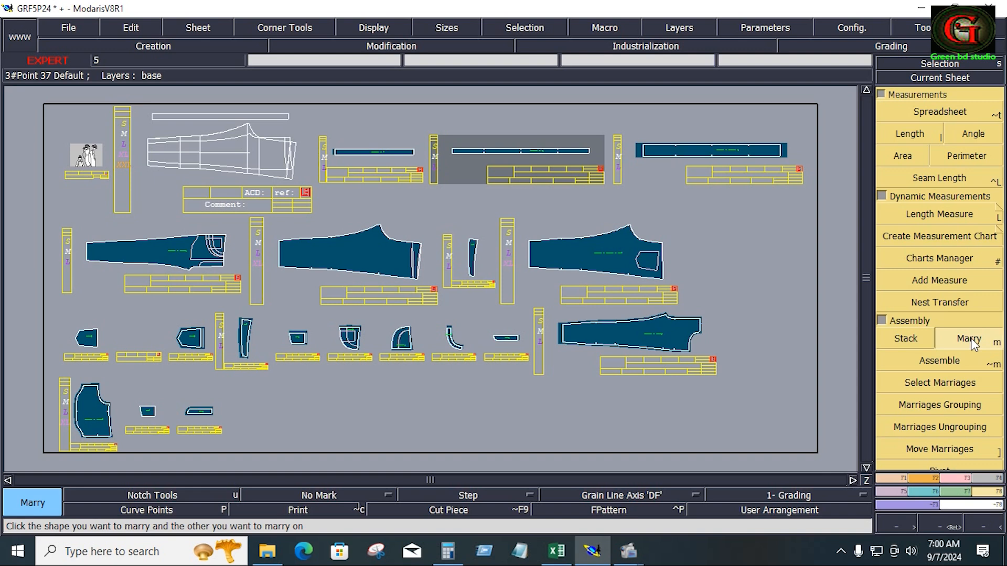
left_click(663, 334)
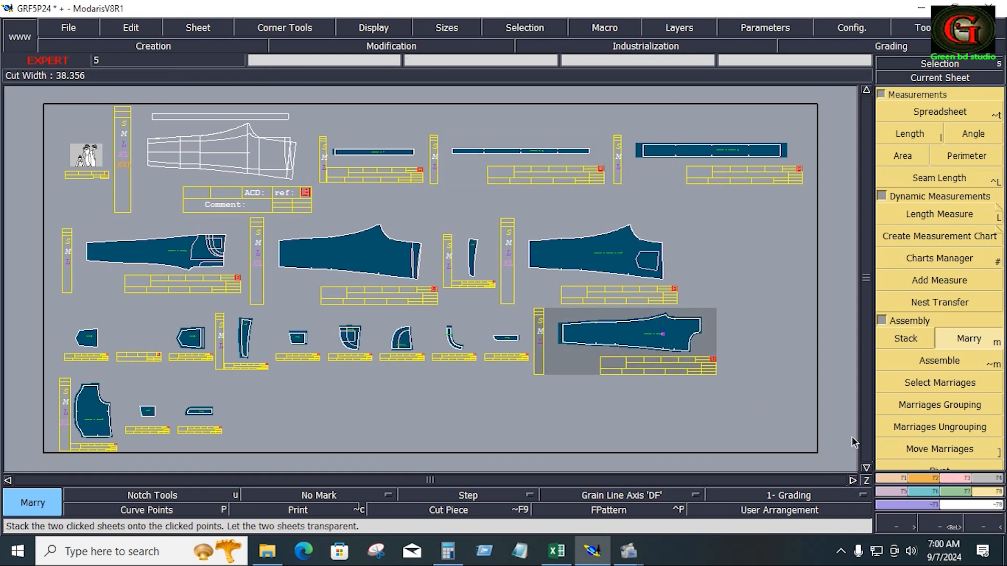
left_click(925, 478)
left_click(988, 494)
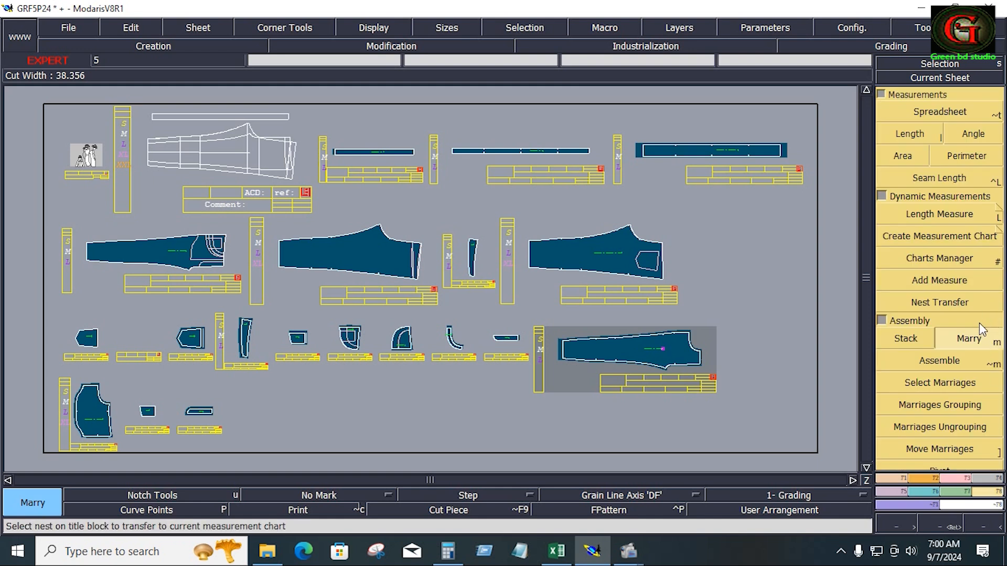
left_click(630, 227)
key("Home")
key("Return")
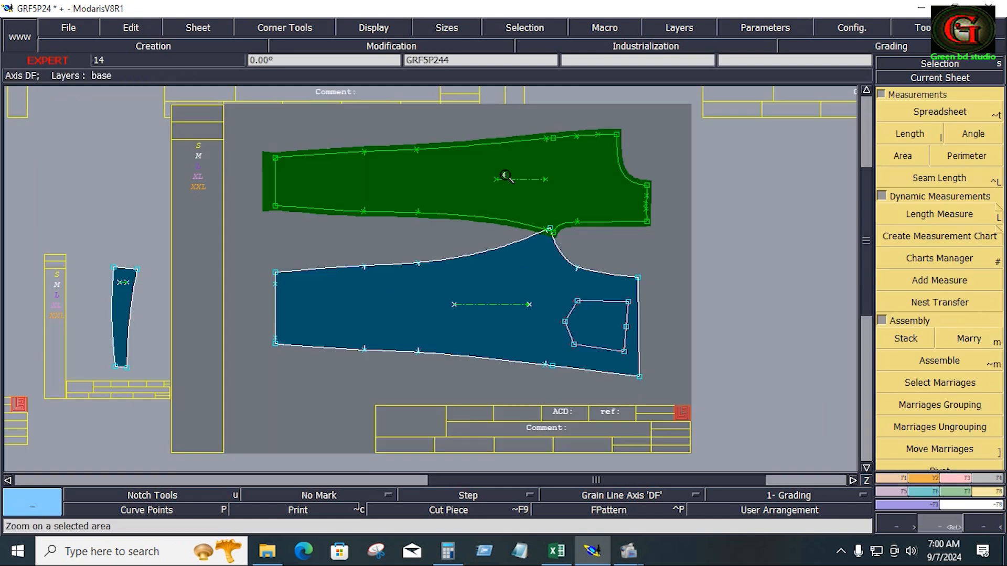
Step: Move the married front panel so its crotch corner sits exactly on the back panel's crotch point
left_click_drag(506, 176, 631, 296)
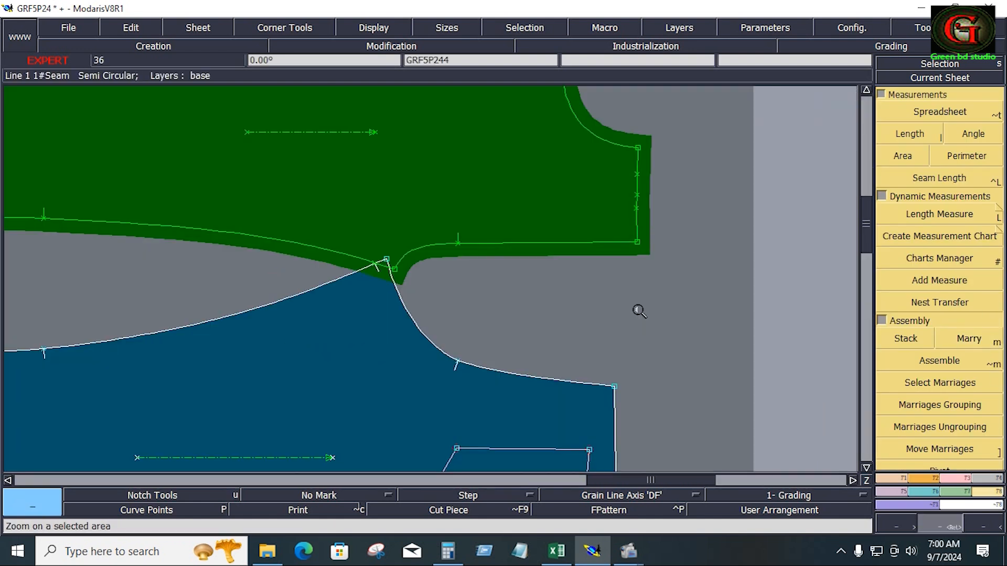
left_click(939, 451)
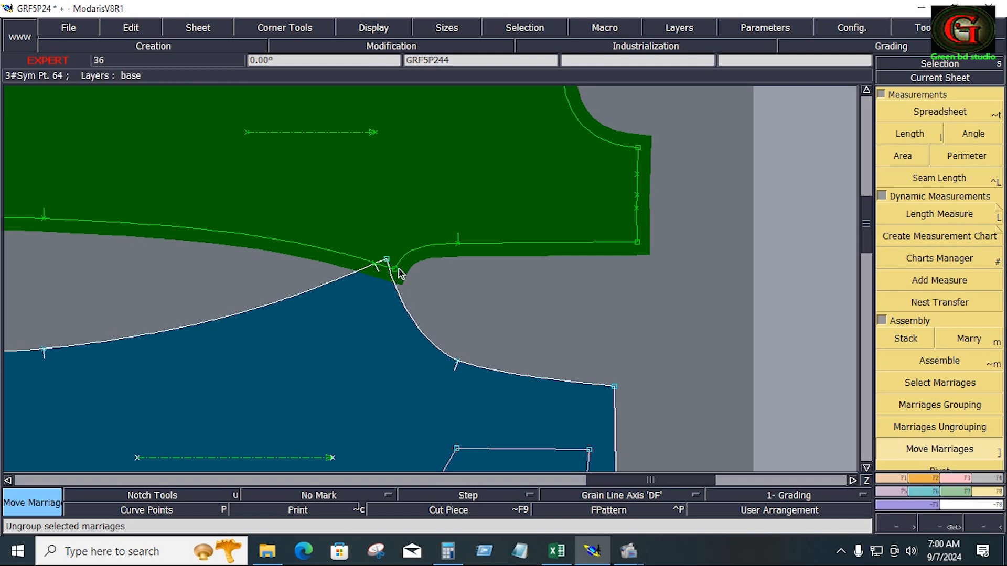
left_click_drag(398, 272, 386, 266)
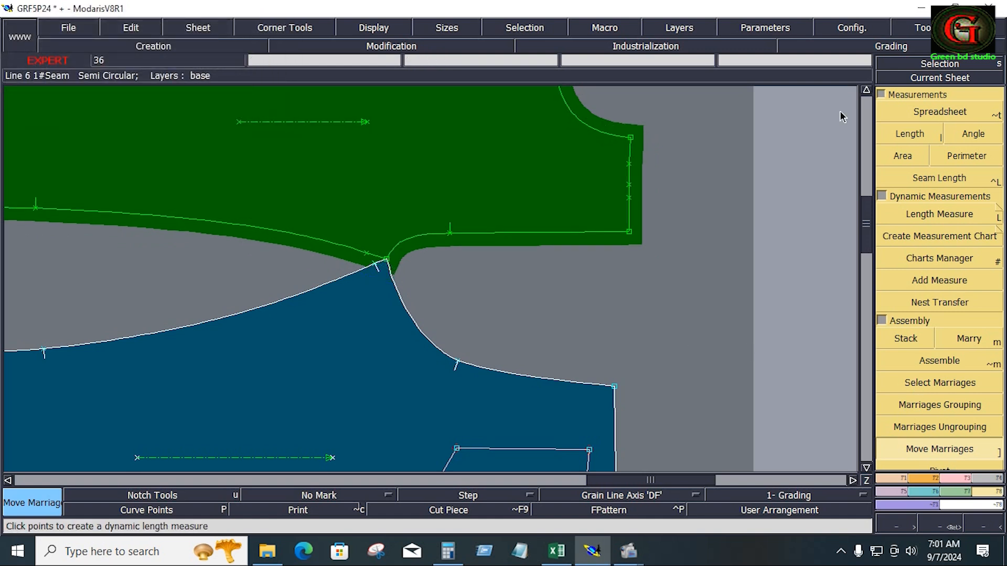
Step: Pivot the married front panel about the crotch point until its inseam lines up with the back panel's inseam
left_click(881, 94)
left_click(936, 384)
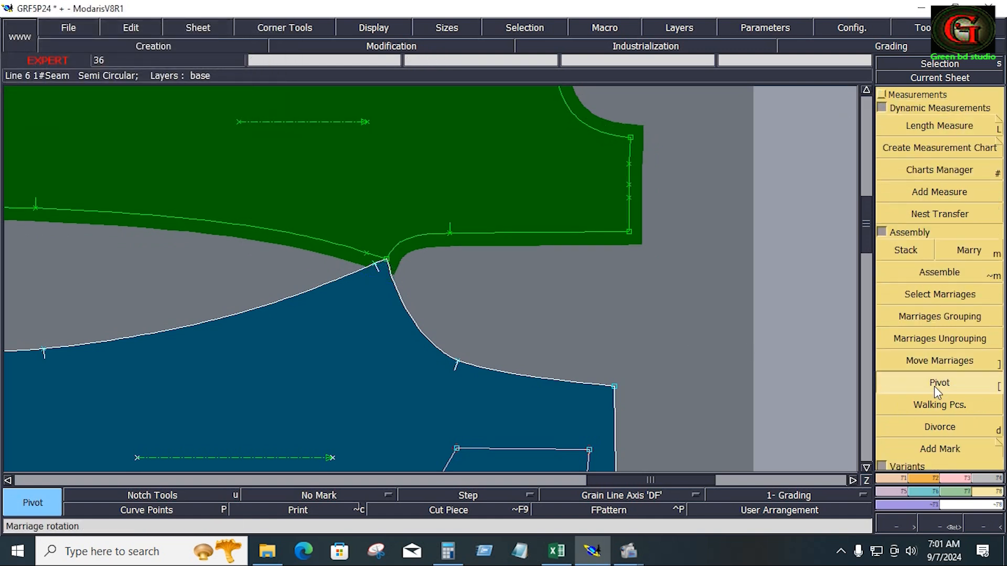
left_click(286, 168)
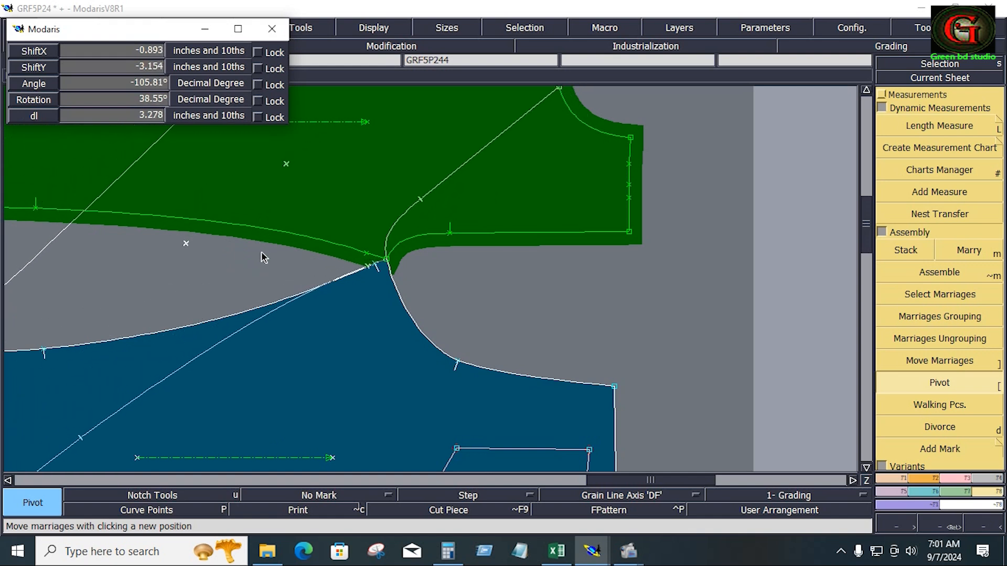
left_click(328, 295)
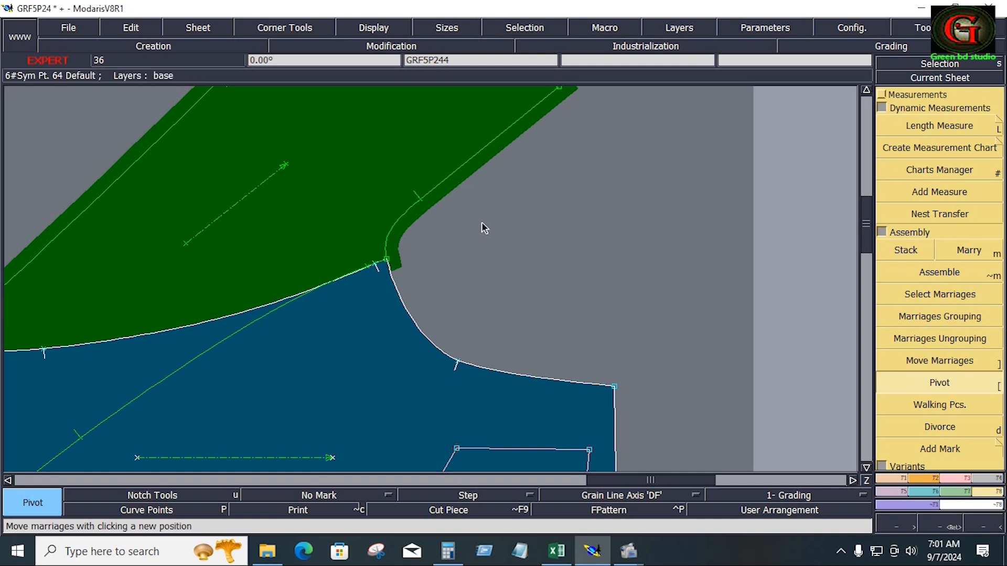
left_click(893, 479)
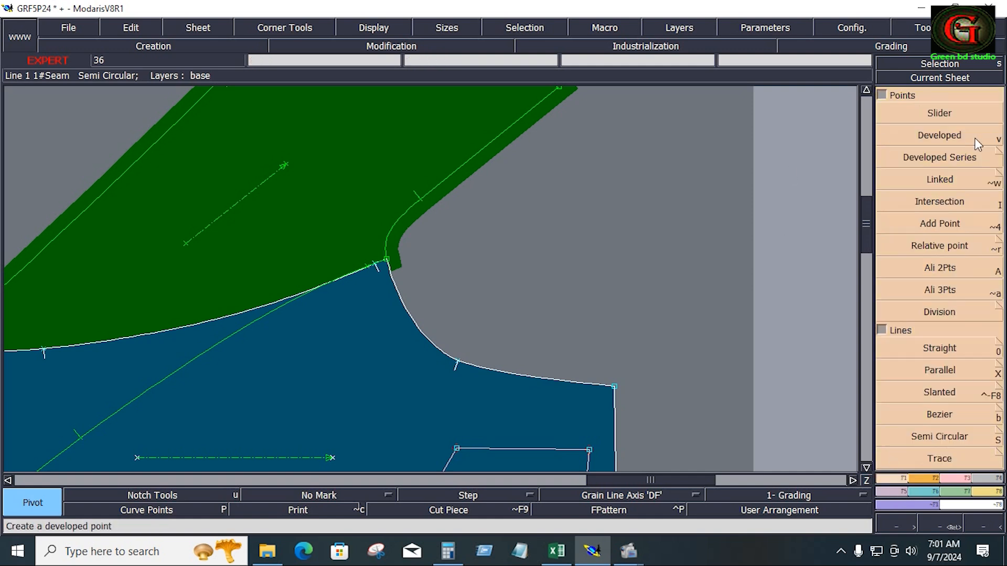
Step: Measure across the open crotch curve between the front and back panels, and divorce the front panel from back panel GRF5P244
key("l")
left_click(388, 260)
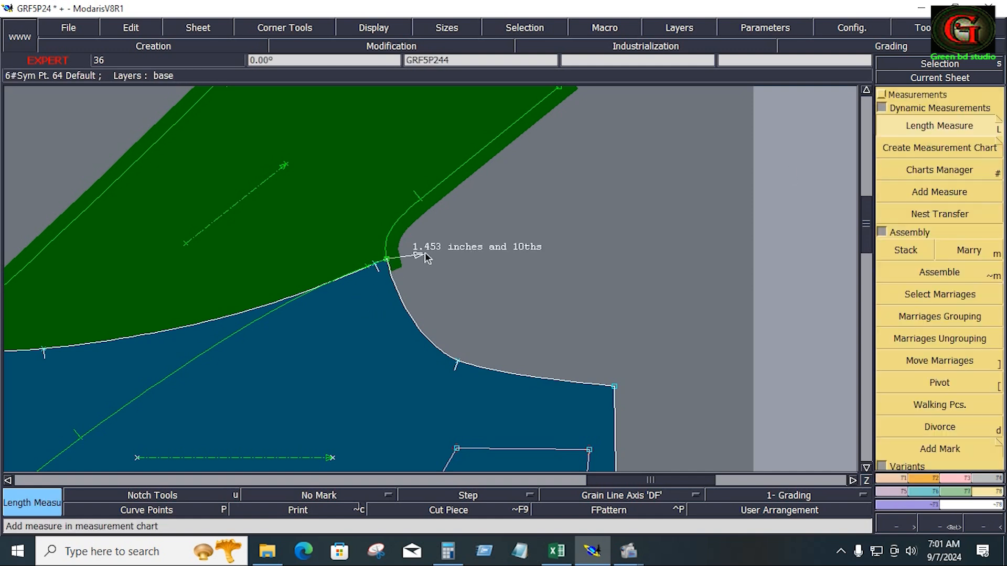
left_click(477, 236)
left_click(455, 172)
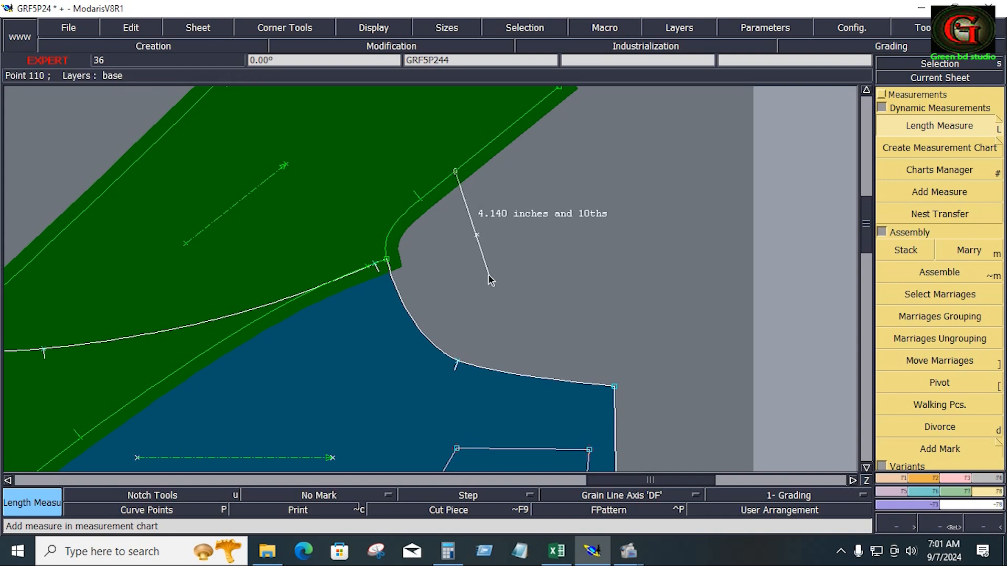
left_click(516, 375)
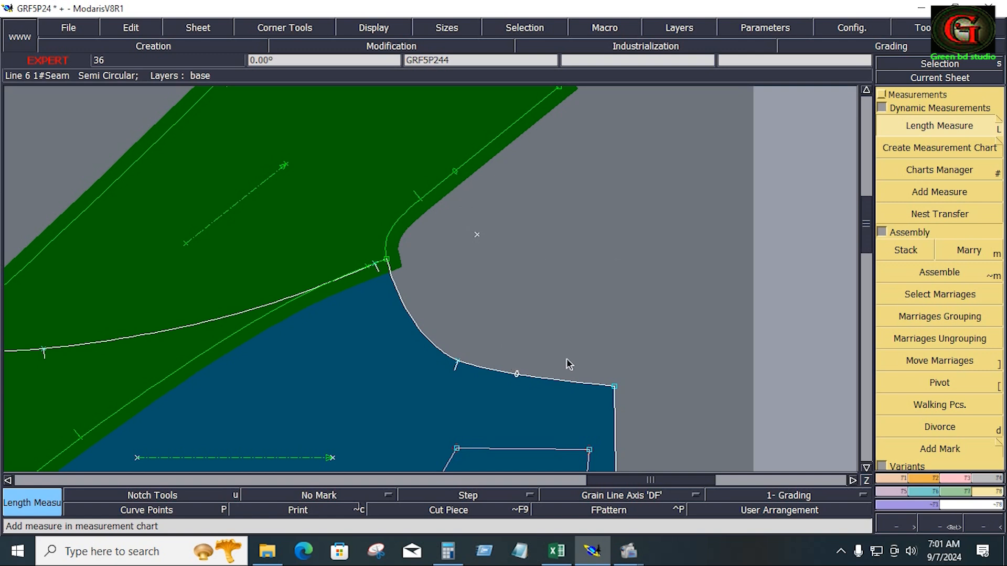
key("d")
left_click(326, 171)
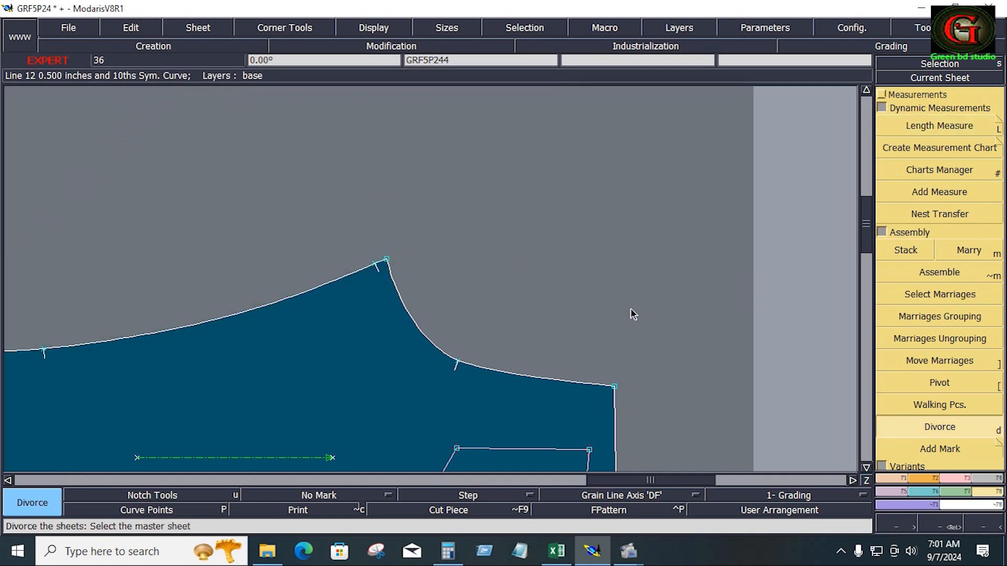
Step: Align the married front panel's hem corner with back panel GRF5P244's side hem corner and walk its side seam along the back side seam
left_click(76, 329)
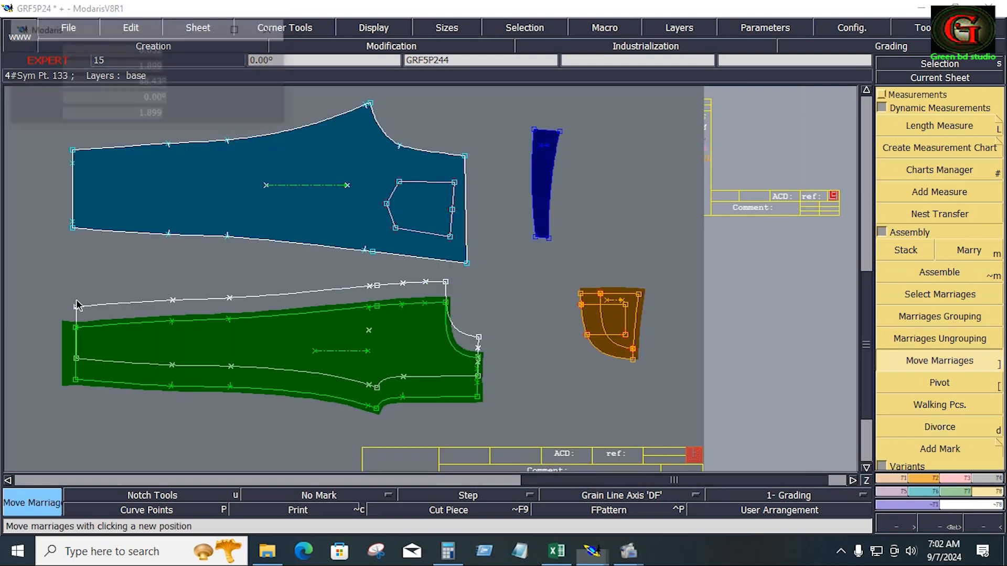
left_click(72, 230)
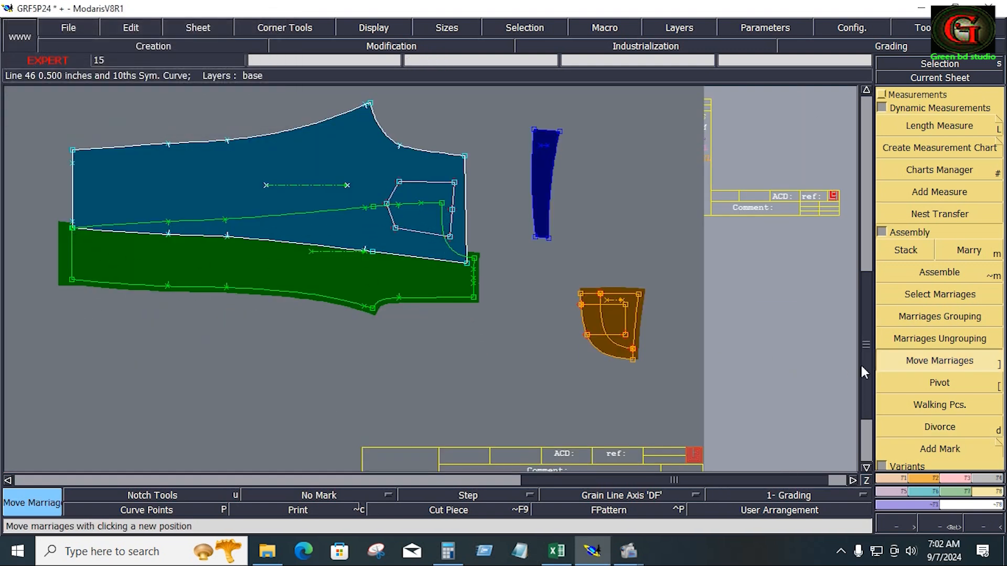
left_click(939, 405)
left_click(87, 226)
left_click(86, 228)
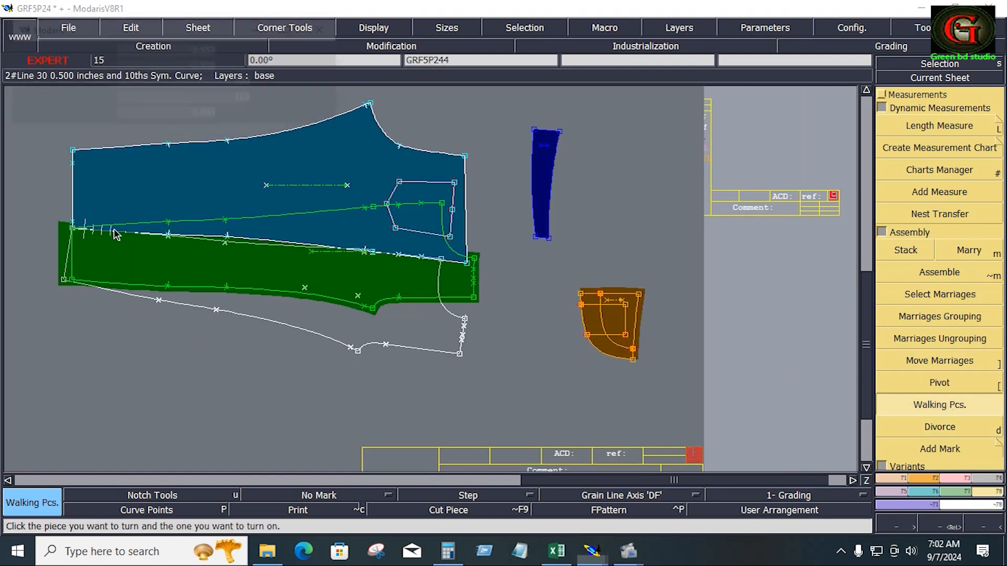
left_click(342, 278)
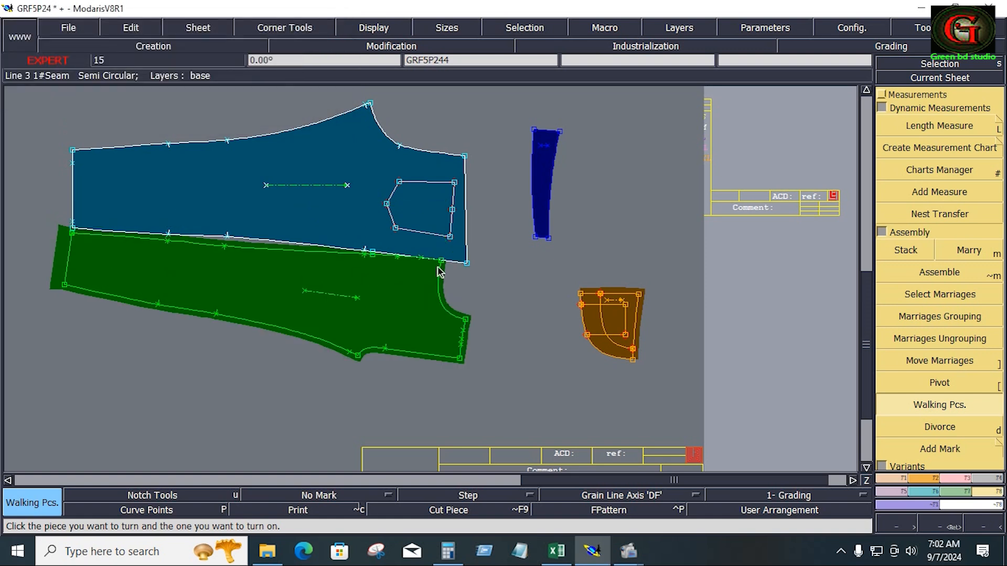
Step: Move the married pocket facing onto the front panel's upper side corner and the back yoke onto the back panel's side waist corner
left_click(939, 362)
left_click(602, 298)
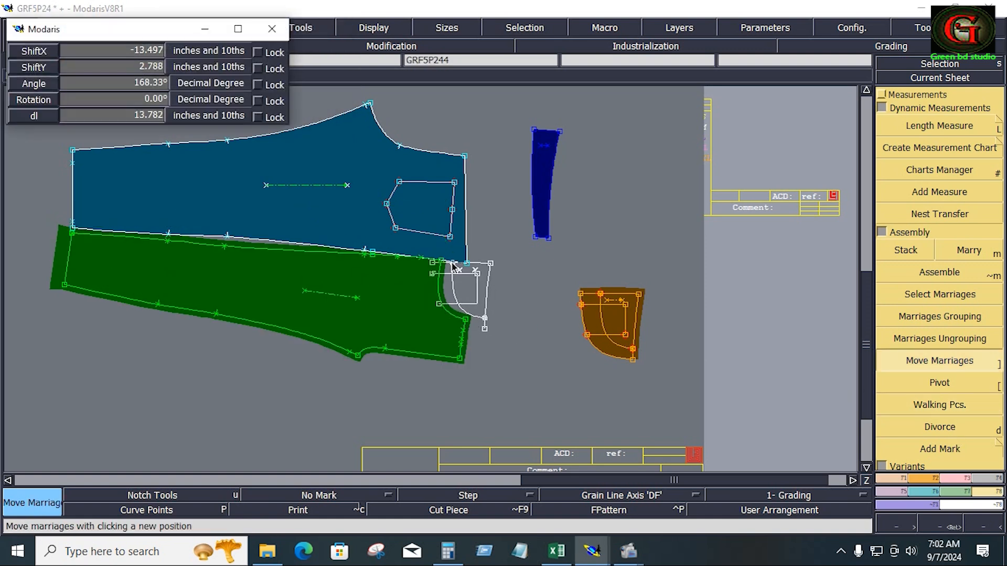
left_click(471, 265)
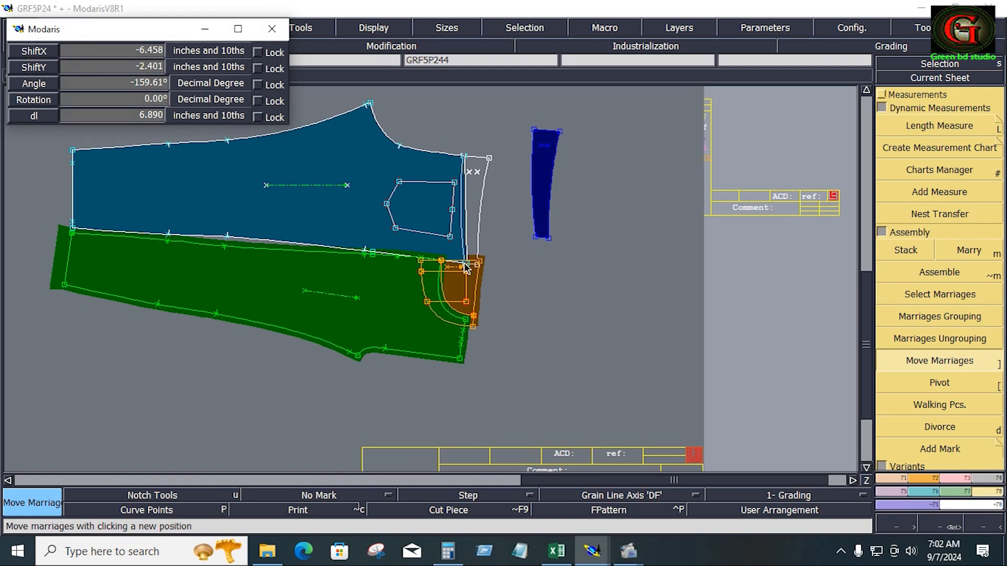
left_click(468, 265)
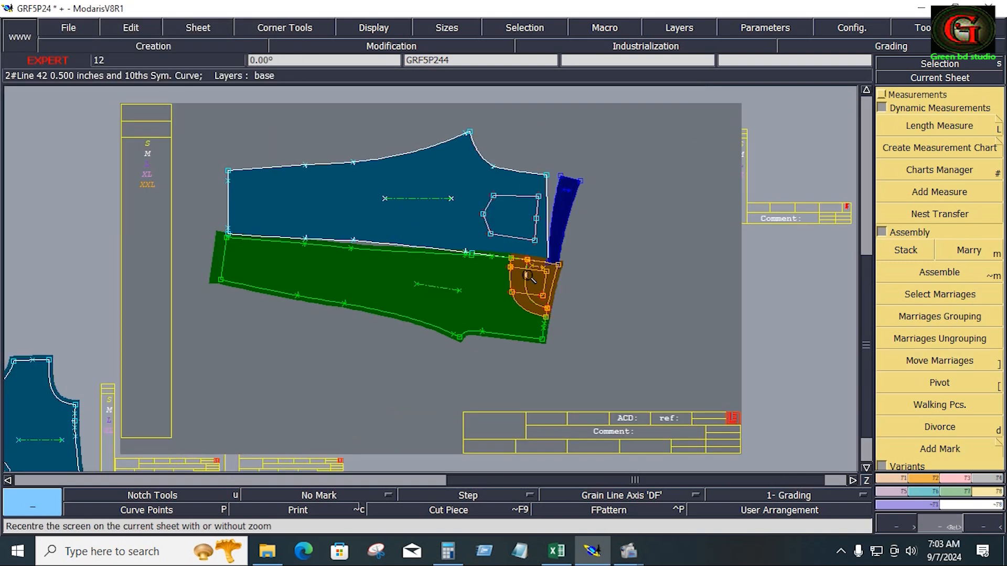
Step: Inspect the joined side seam at the waist, and divorce the yoke, pocket facing and front panel from back panel GRF5P244
key("Return")
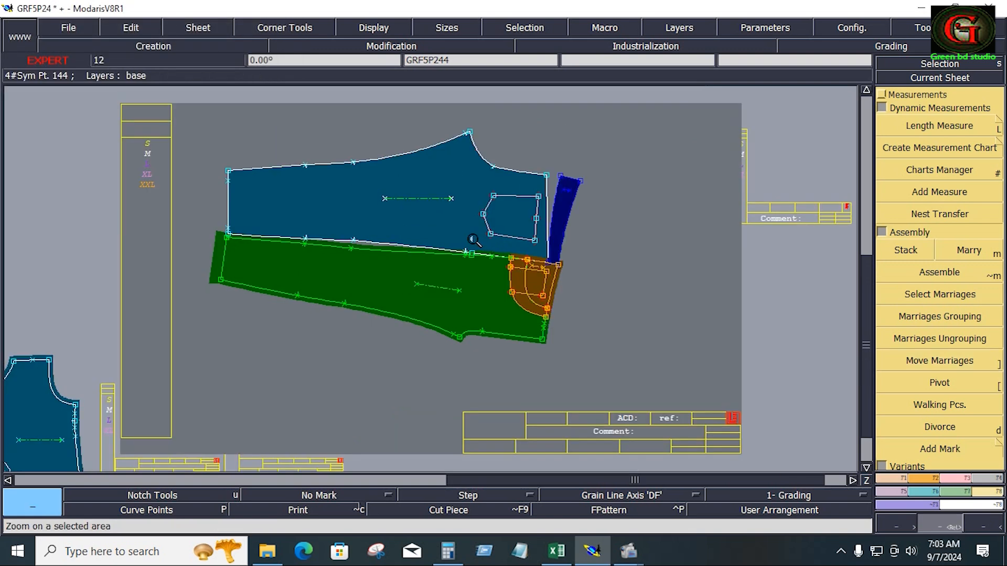
left_click_drag(464, 235, 589, 302)
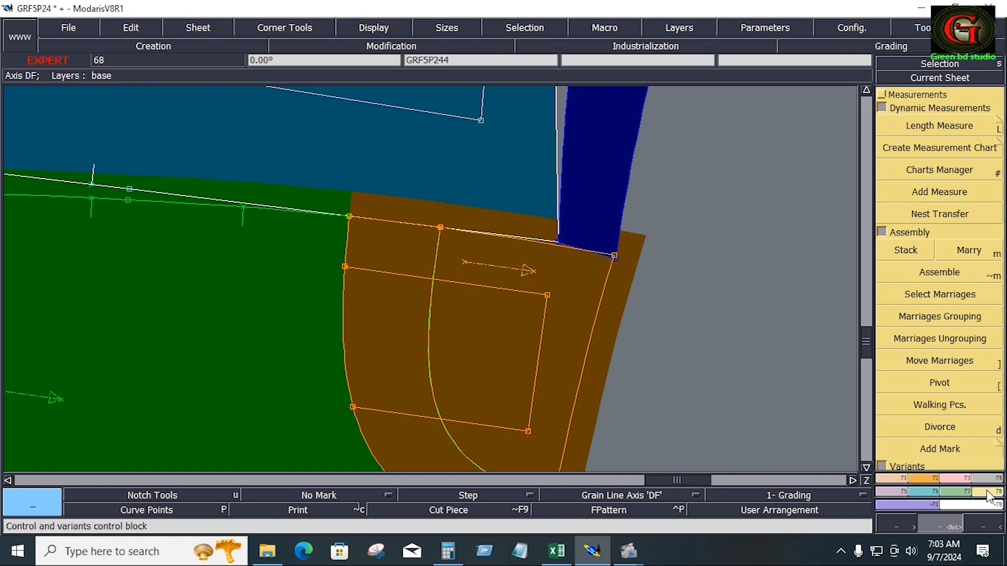
left_click(939, 427)
left_click(585, 187)
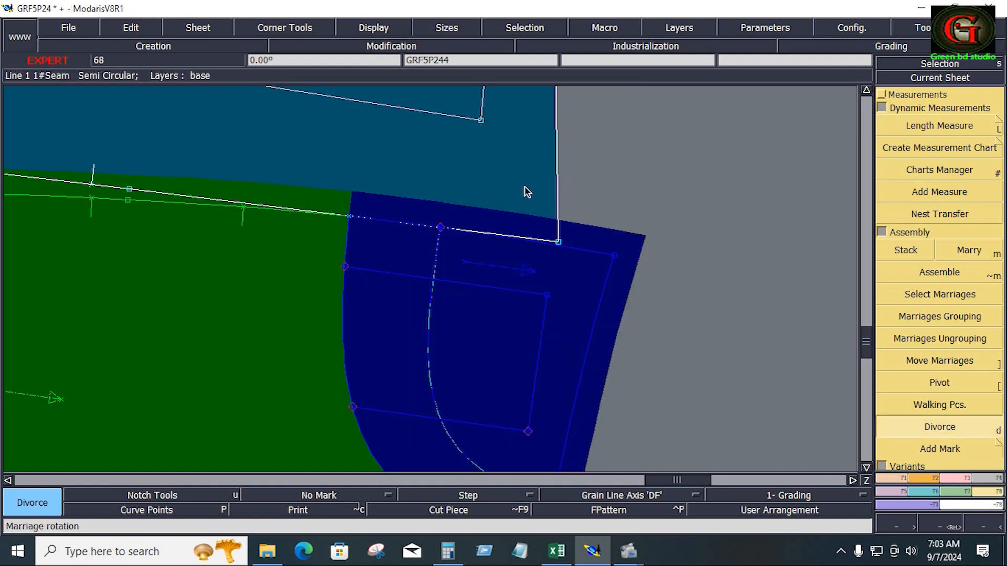
key("Home")
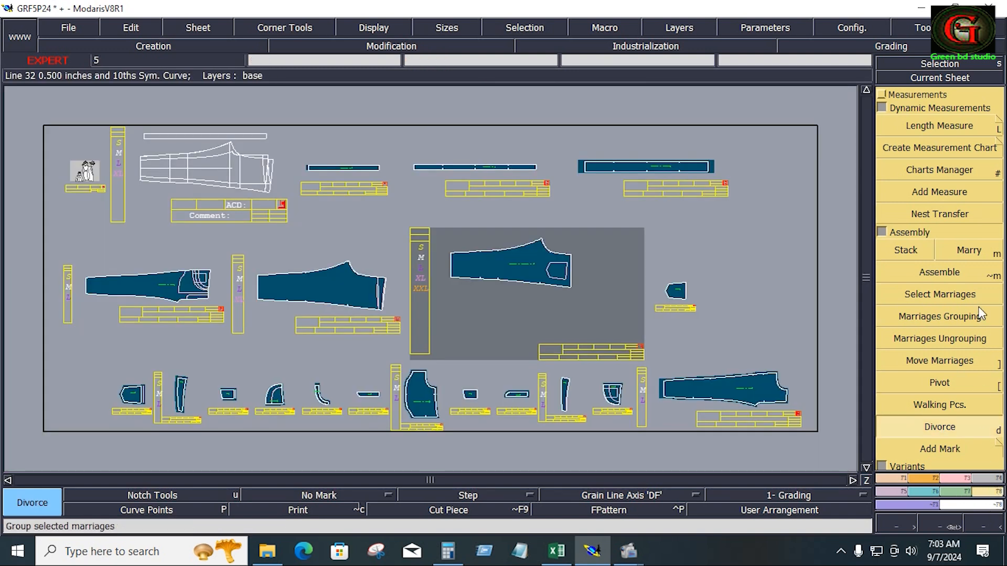
Step: Marry the pocket facing onto the front panel so its pocket opening curve matches the panel's opening
left_click(969, 257)
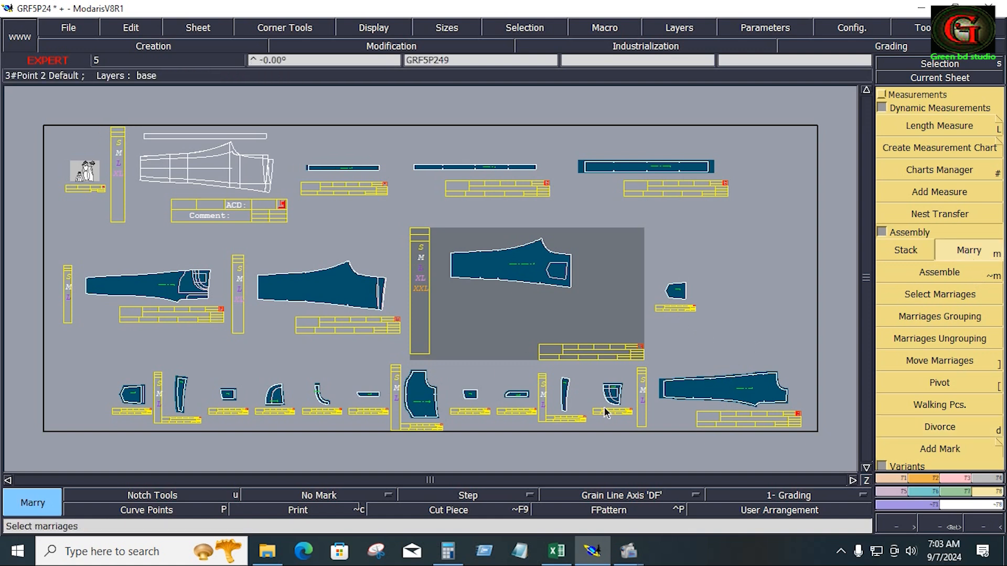
key("ctrl+z")
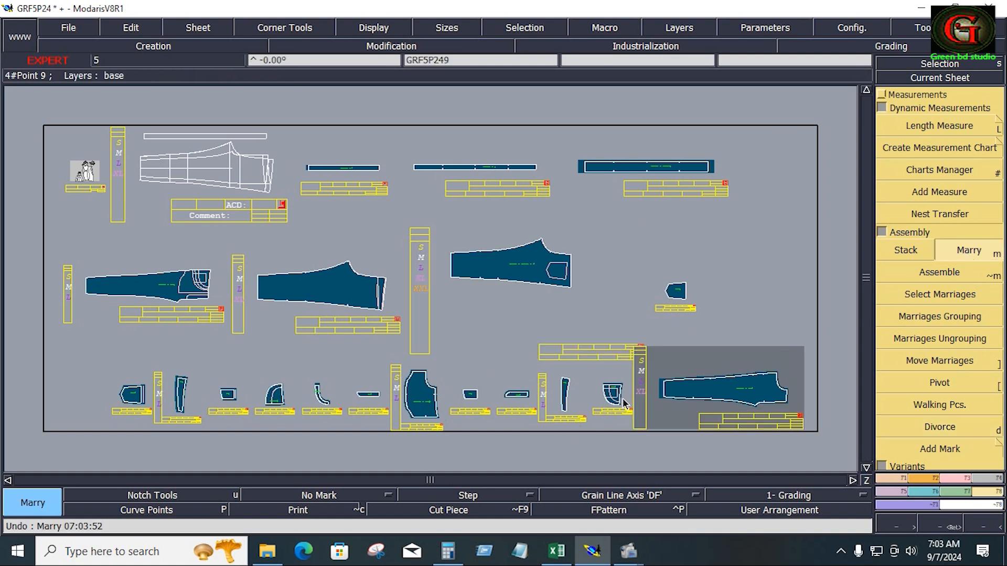
key("bracketright")
left_click(608, 391)
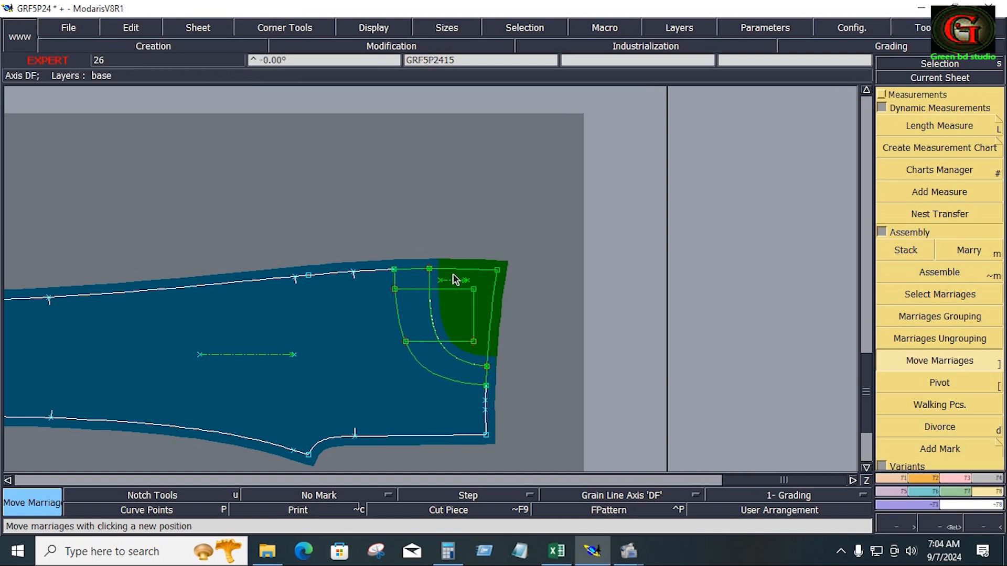
Step: Reshape the front panel's side seam by moving the pocket opening's upper corner outward and adjusting the neighbouring point at the facing's edge
left_click(958, 478)
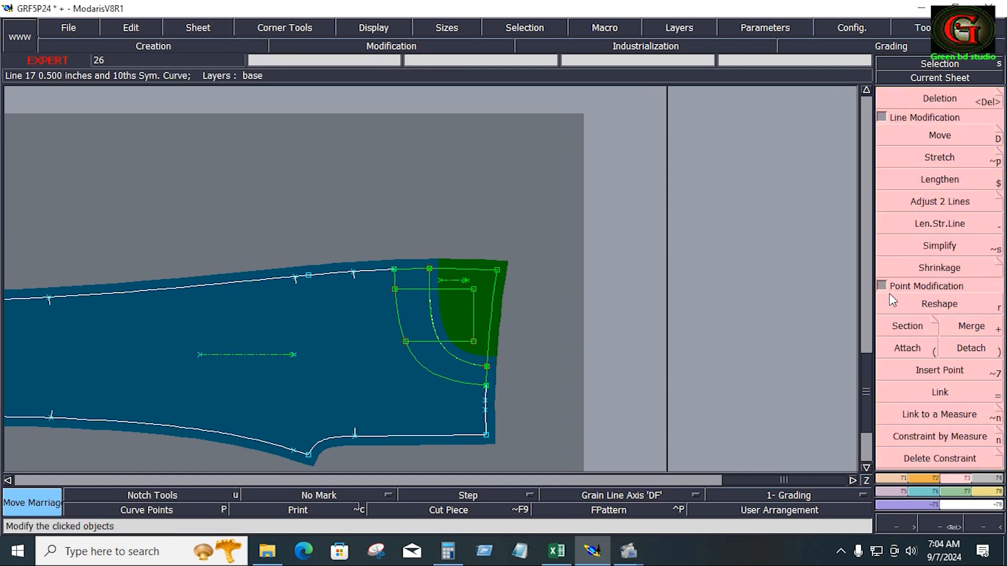
left_click(930, 304)
left_click(430, 270)
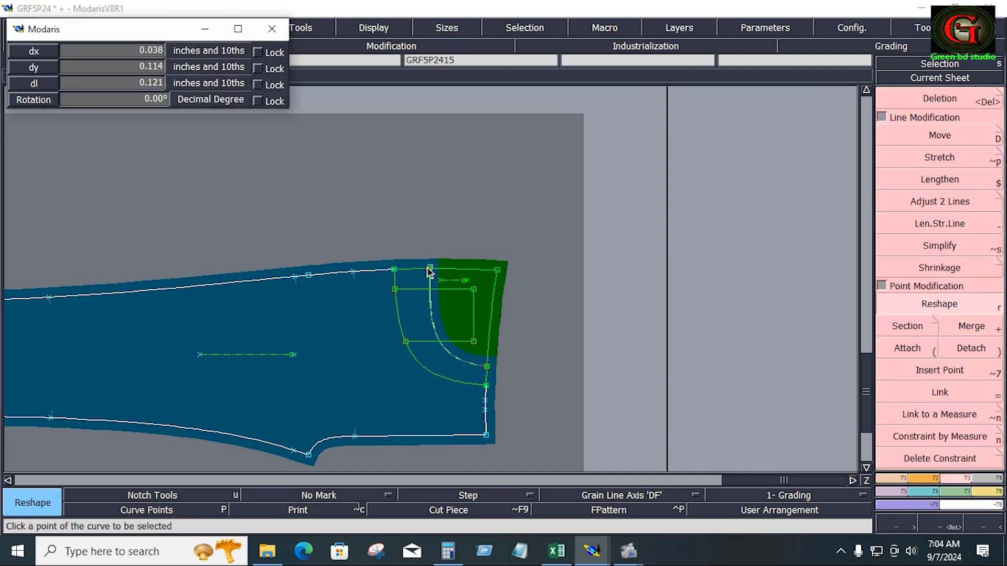
scroll(429, 269, "up", 3)
left_click(530, 332)
left_click(531, 331)
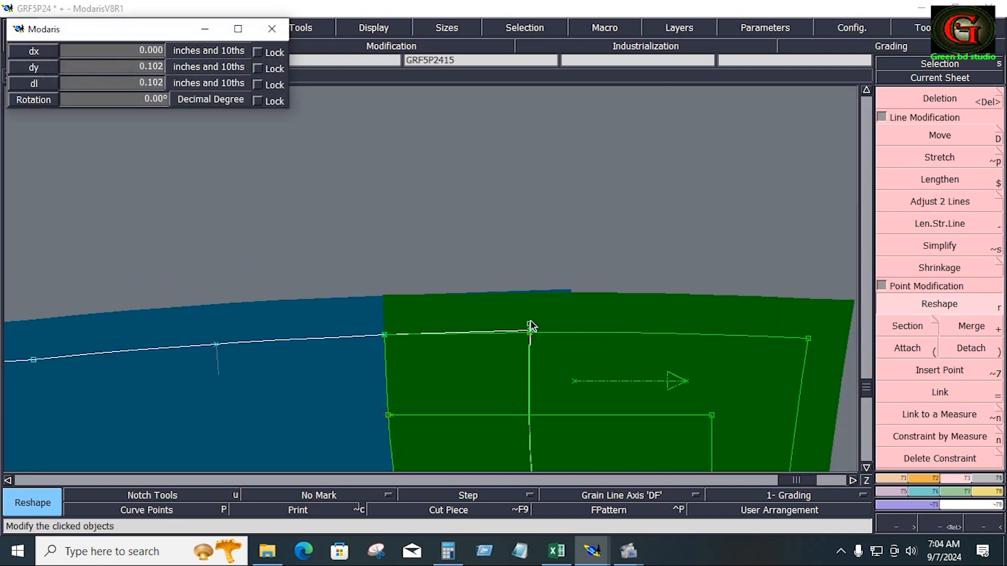
left_click(529, 319)
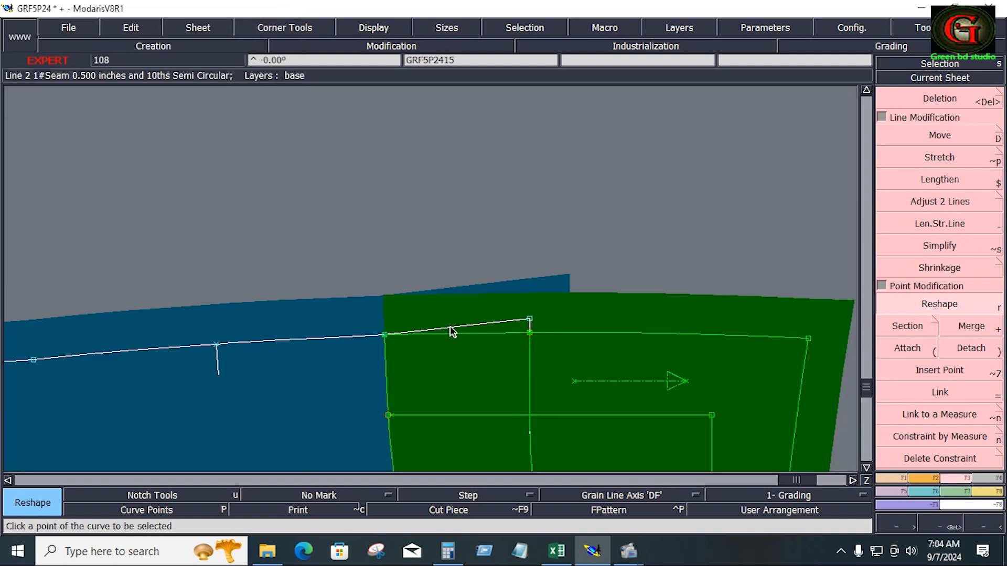
left_click(384, 336)
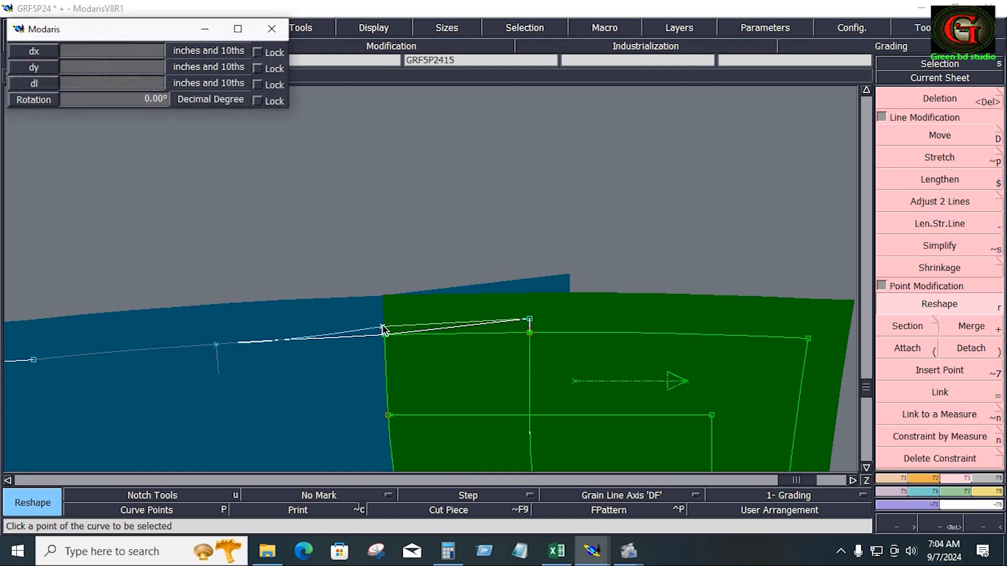
left_click(383, 332)
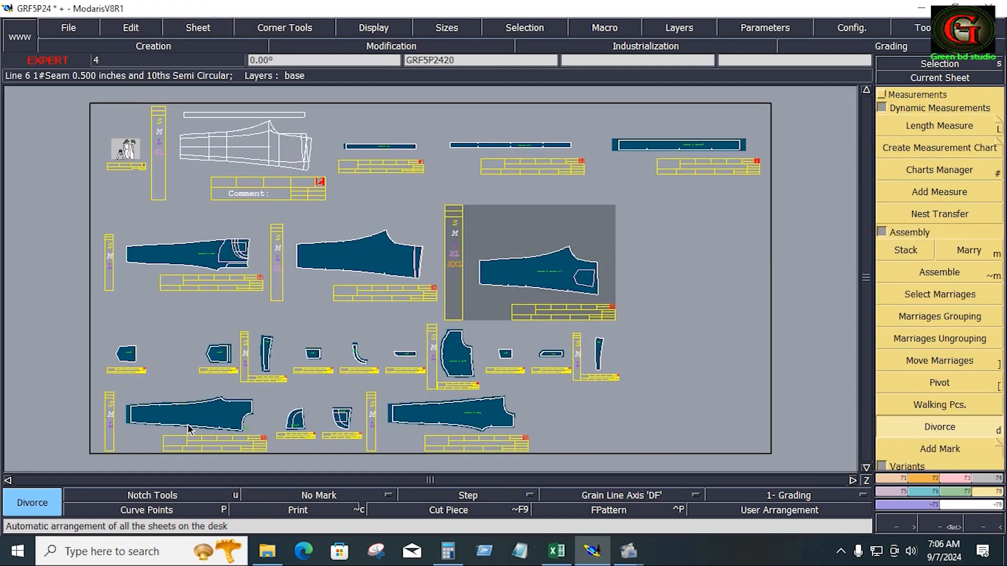
Step: Marry the pocket facing, the small coin pocket and the slim piece beside it onto the front panel
key("z")
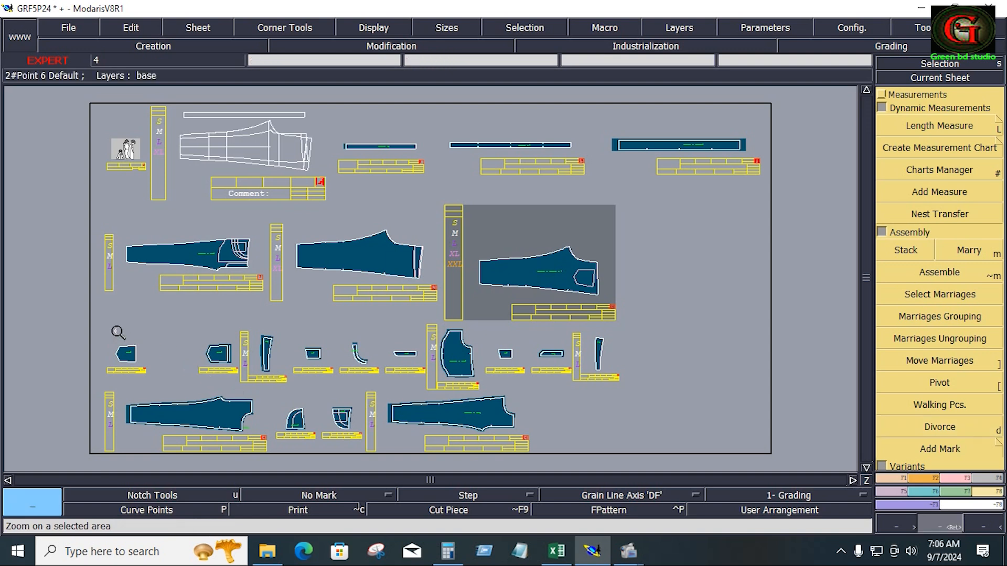
left_click_drag(184, 333, 394, 463)
left_click(602, 316)
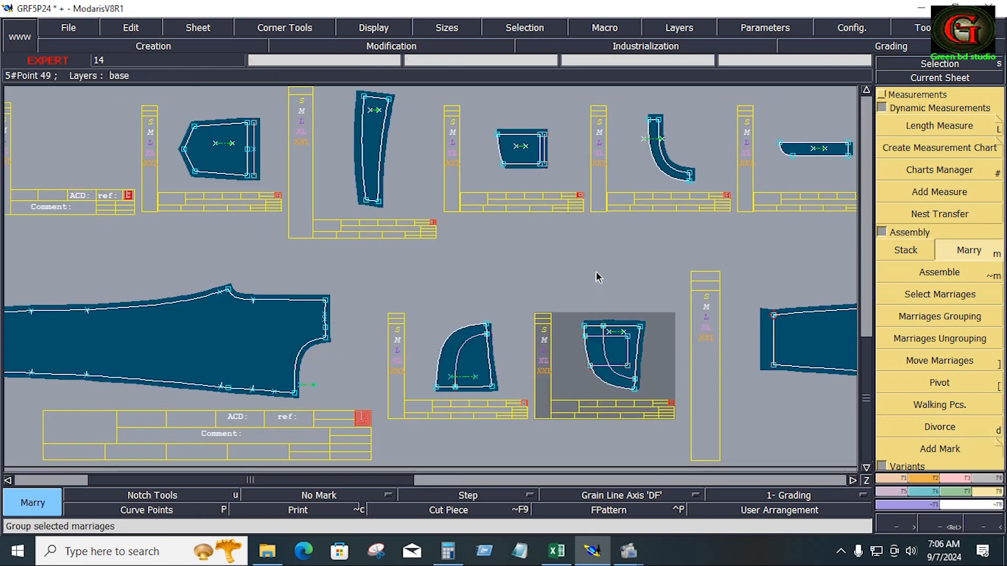
key("j")
left_click(502, 402)
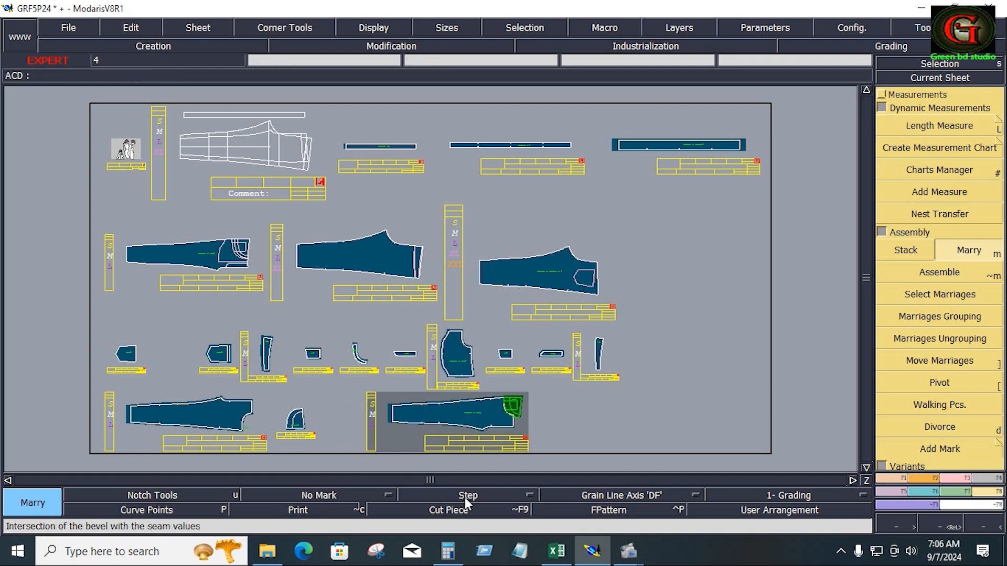
left_click(502, 403)
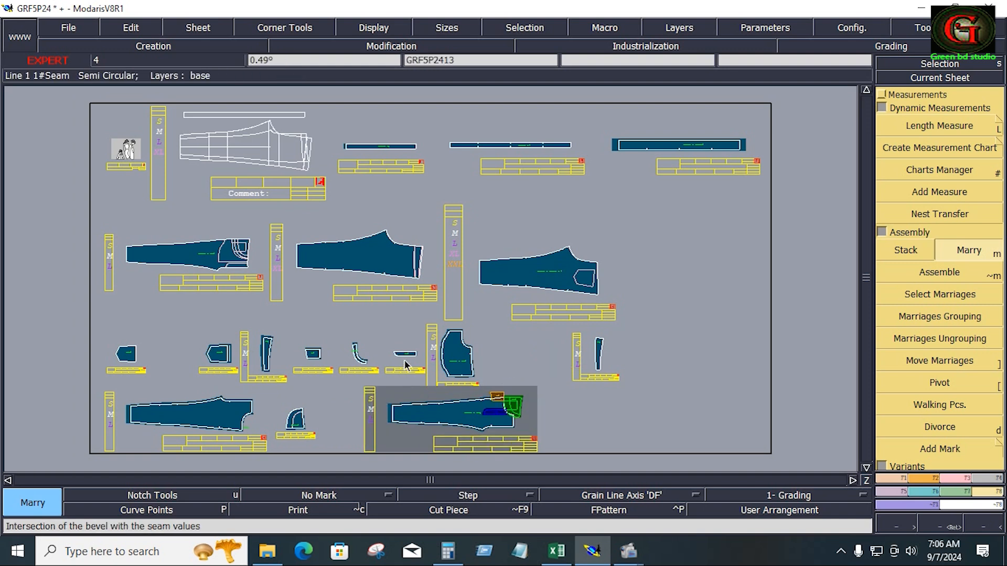
Step: Marry the slim fly piece GRF5P2413 and the narrow curved pocket facing onto the front panel
left_click(405, 354)
left_click(447, 413)
left_click(365, 366)
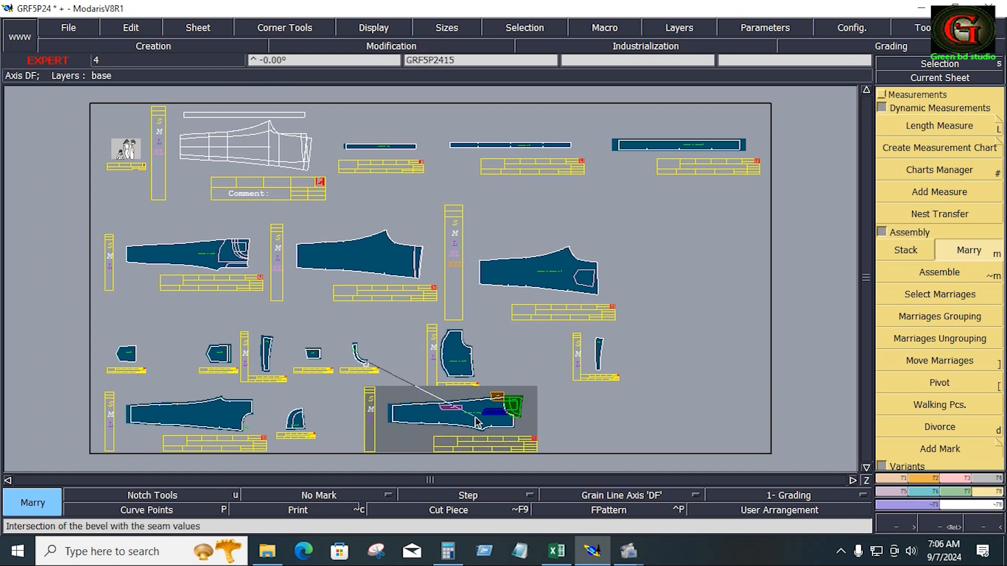
left_click(493, 405)
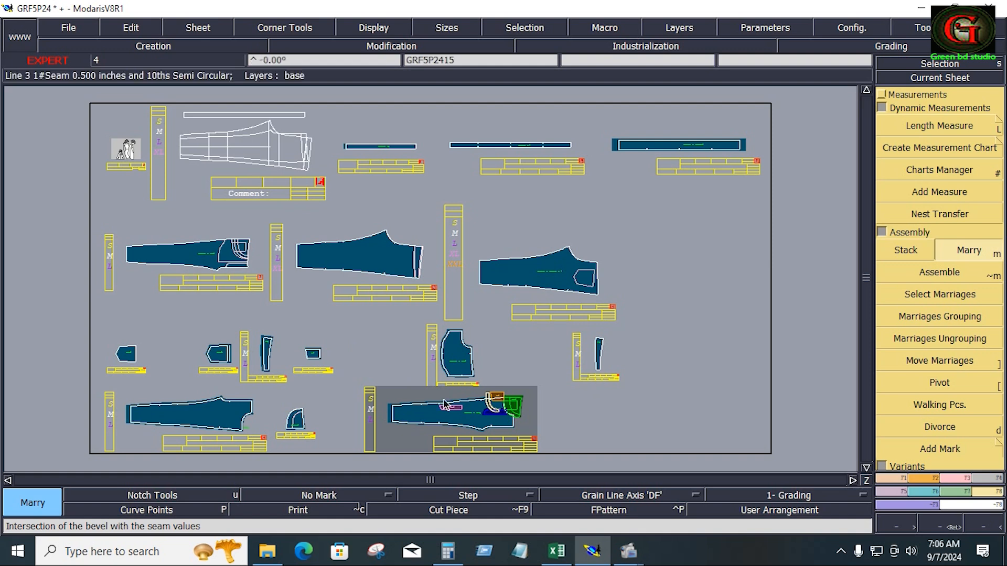
Step: Marry the quarter-round pocket piece onto the other front panel, and the pocket bag onto the panel carrying the coin pocket
left_click(290, 425)
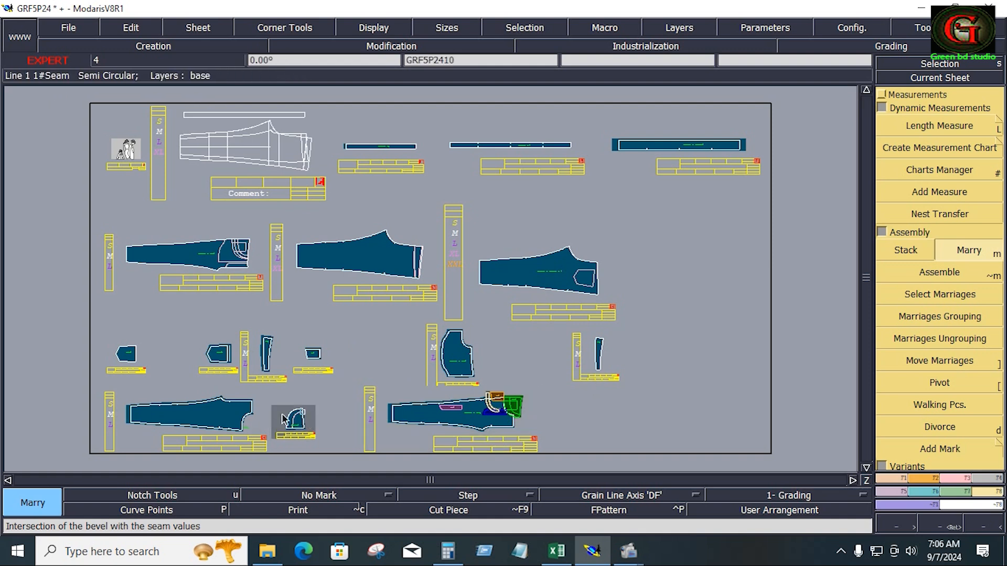
left_click(256, 419)
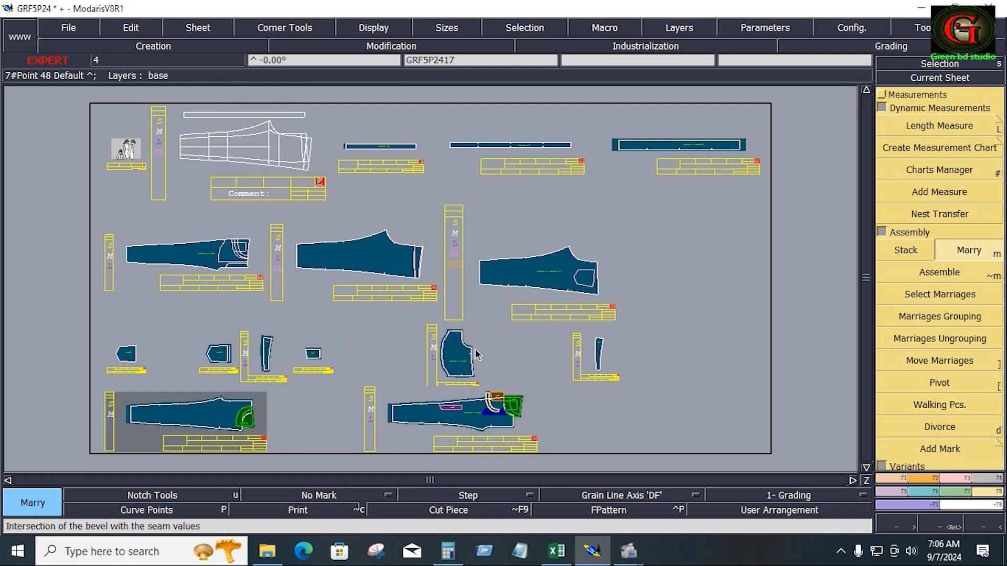
left_click(434, 408)
Step: Move the married coin pocket clear of the front panel and align the large pocket facing with the corners of the panel's pocket opening
key("Home")
left_click(907, 360)
left_click(746, 220)
left_click(824, 296)
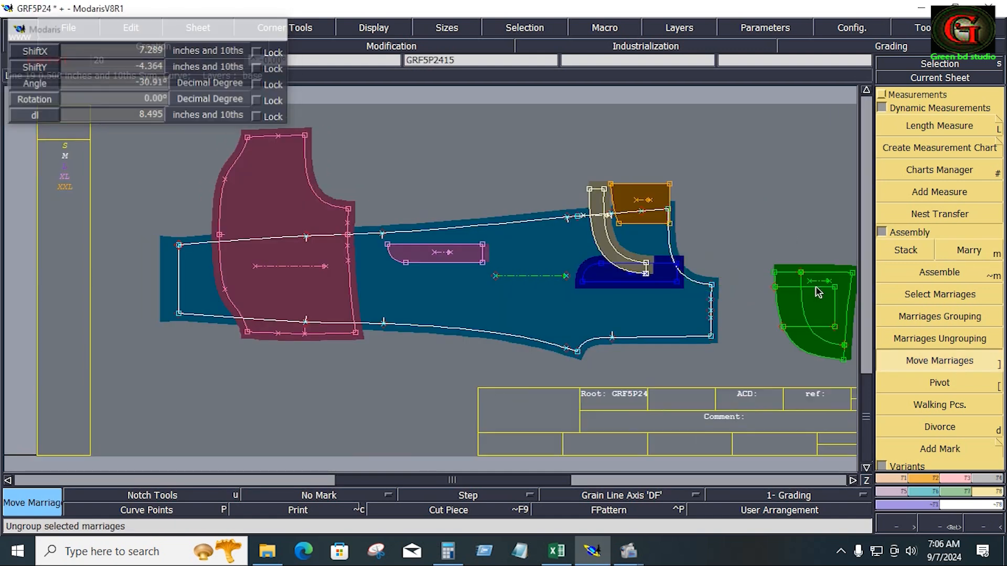
left_click(656, 202)
left_click(511, 189)
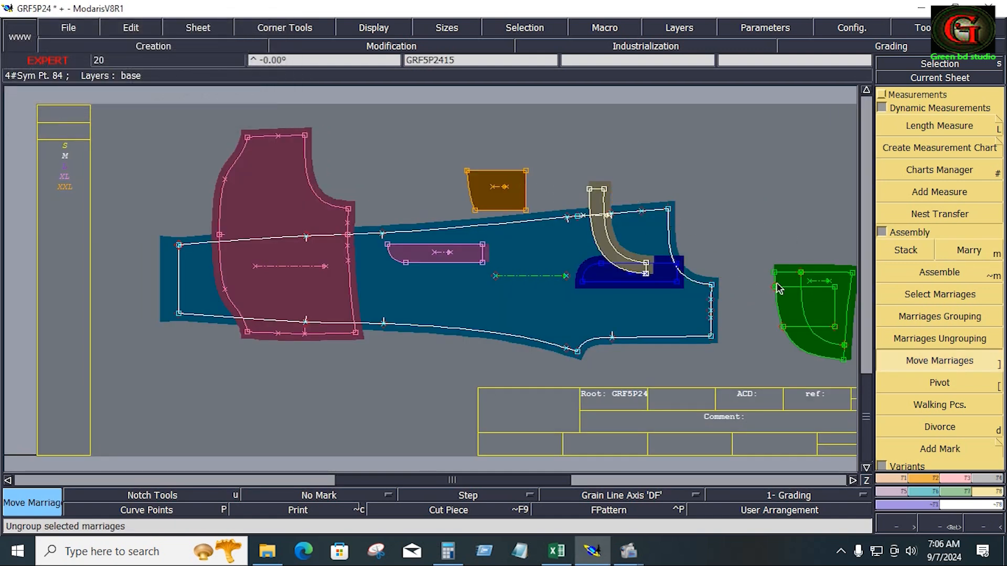
left_click(801, 272)
left_click(668, 209)
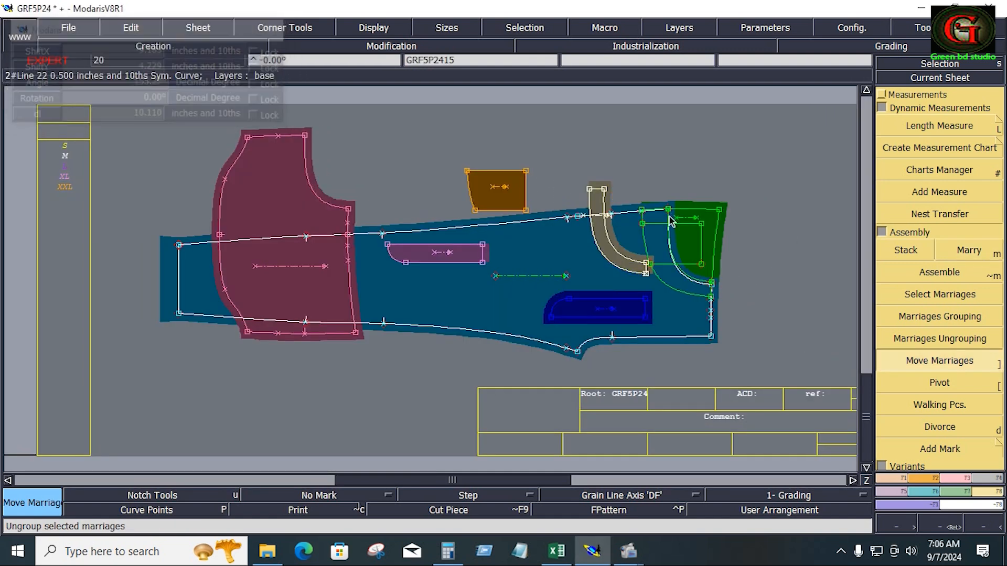
left_click(714, 281)
Step: Position the coin pocket, curved facing, fly piece and pocket bag on their matching edges of the front panel
left_click(526, 172)
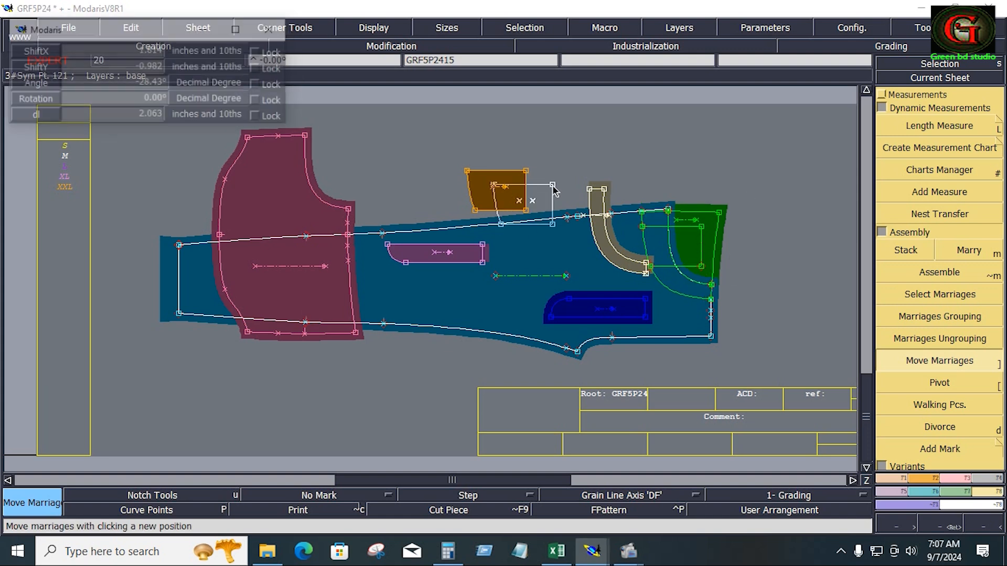
left_click(666, 211)
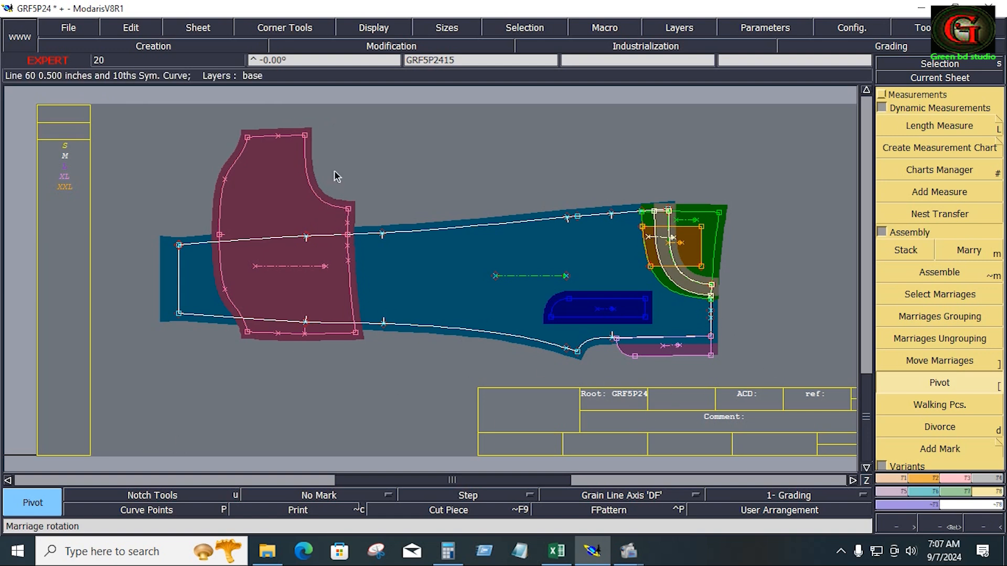
left_click(307, 135)
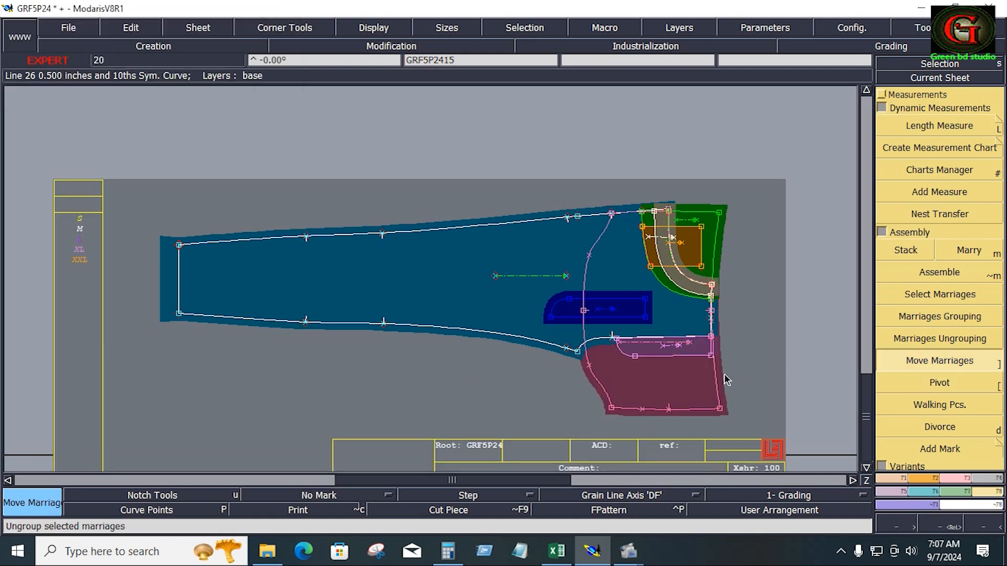
Step: Reshape the upper corners of the pocket bag and curved facing to meet the front panel's corner at the pocket opening
key("z")
left_click_drag(614, 214, 677, 236)
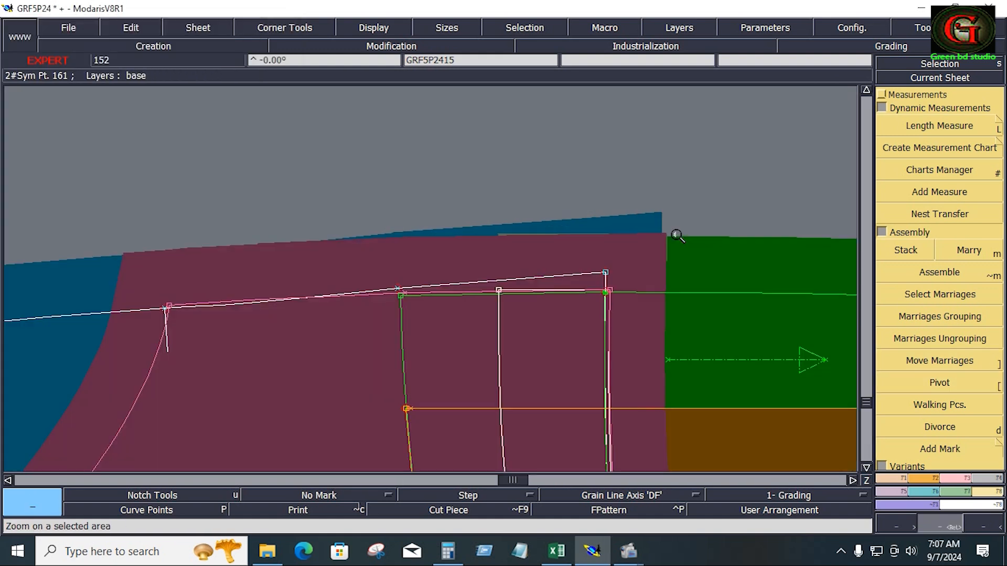
left_click(958, 478)
left_click(938, 306)
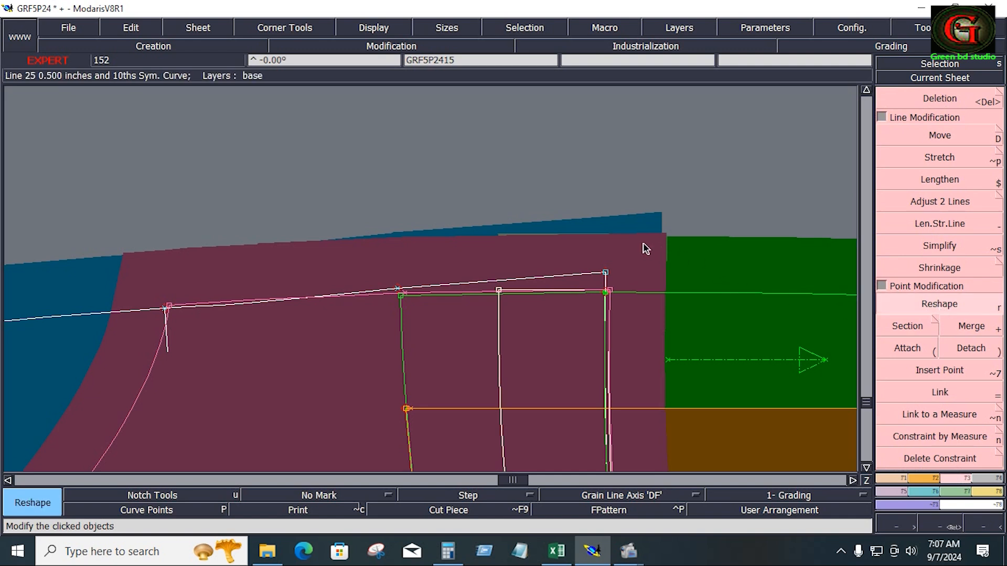
mouse_move(614, 294)
left_mouse_down()
mouse_move(612, 280)
mouse_move(617, 292)
left_mouse_up()
left_click(611, 289)
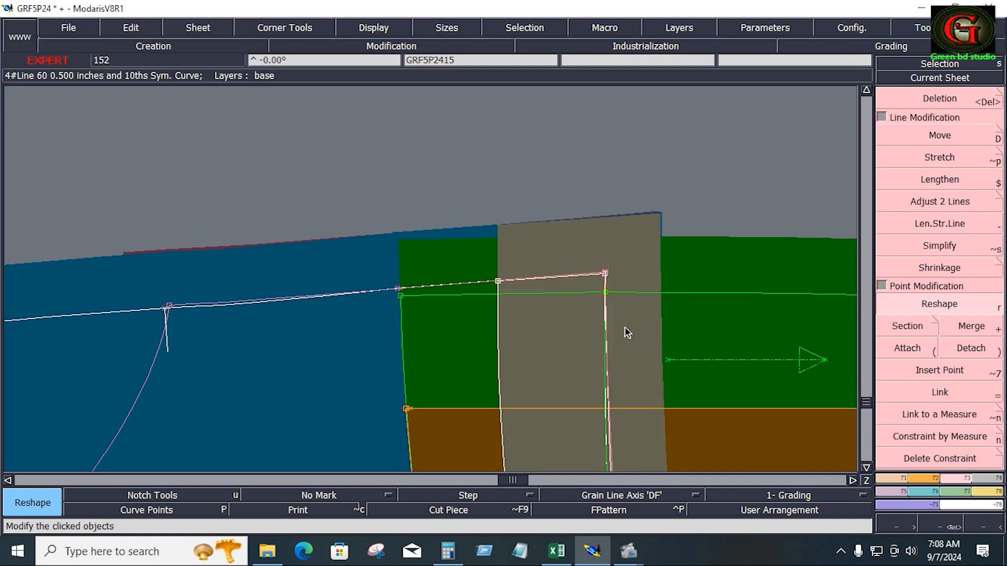
Step: Move the pocket bag's outer edge, beyond the centre front, by a Y shift of -0.188 inches
key("Home")
left_click(991, 490)
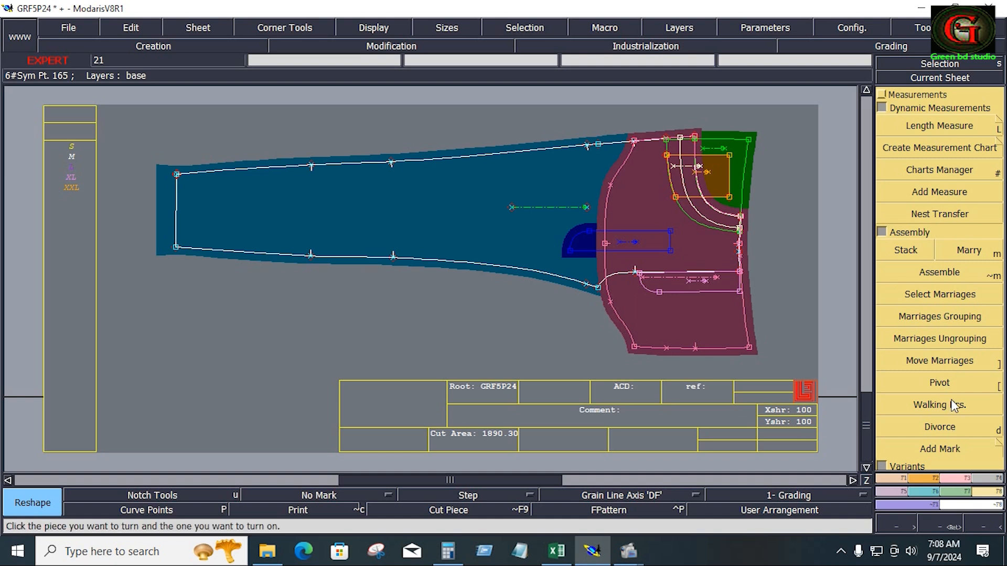
left_click(968, 478)
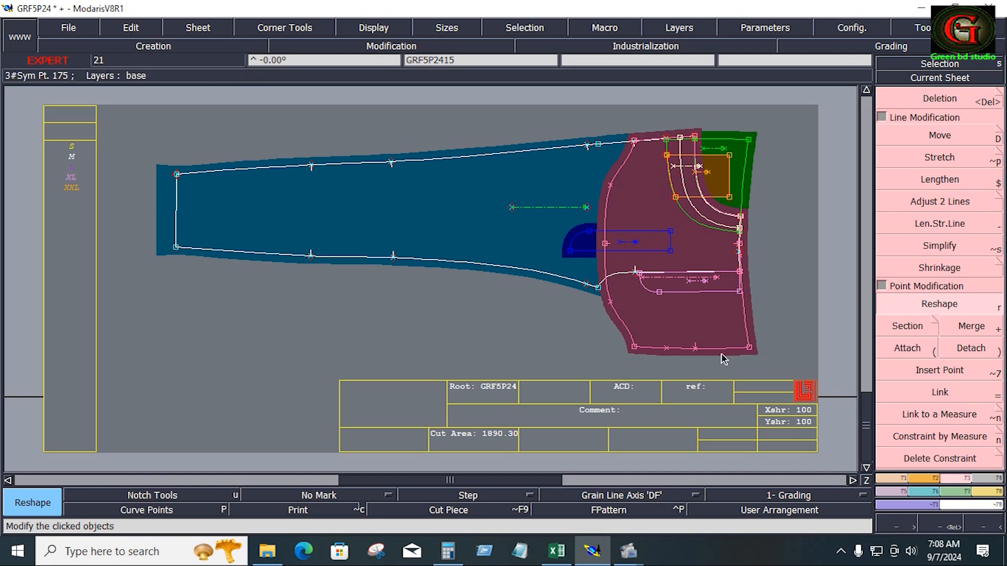
key("d")
left_click(750, 352)
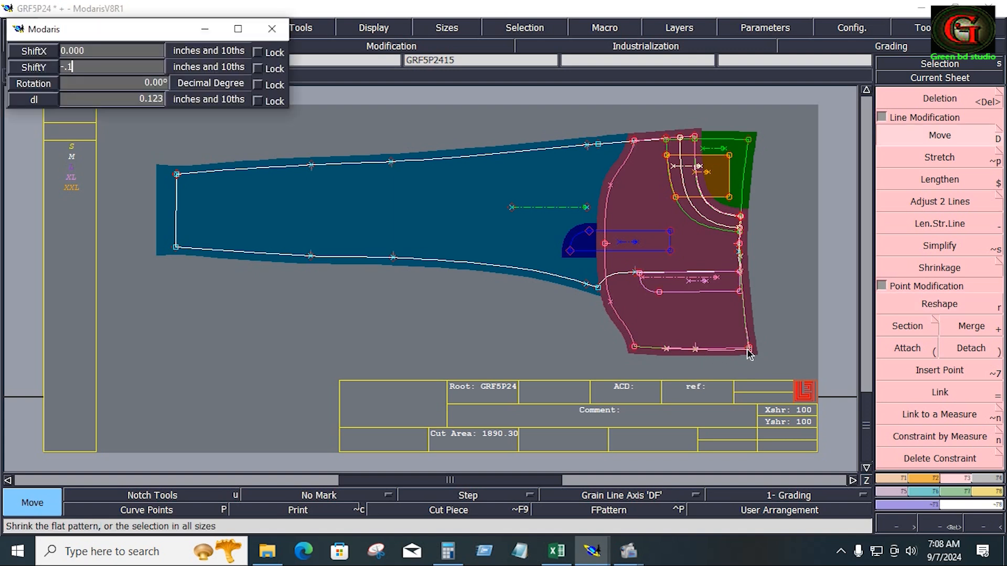
type("-.188")
key("Return")
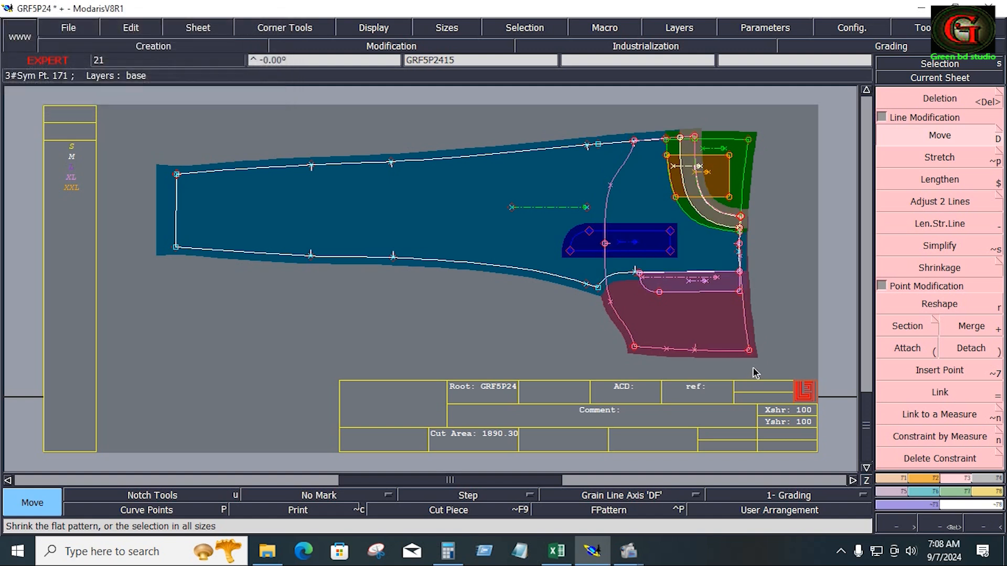
Step: Divorce the pocket bag from the front panel and move the other slim rounded piece against the panel's centre front
key("d")
left_click(725, 324)
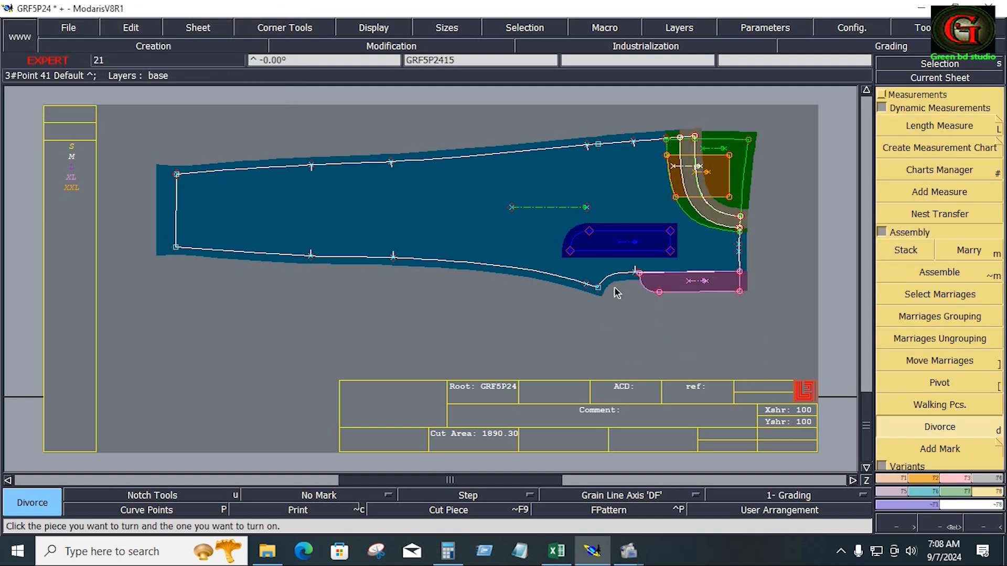
left_click(938, 361)
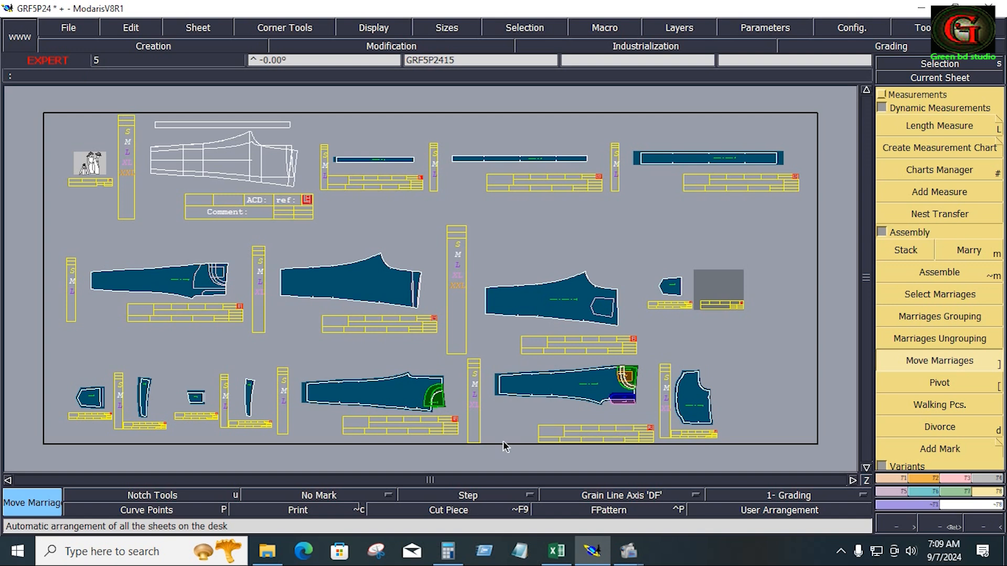
Step: Divorce the slim fly piece GRF5P2413 from the front panel
left_click(623, 411)
left_click(927, 431)
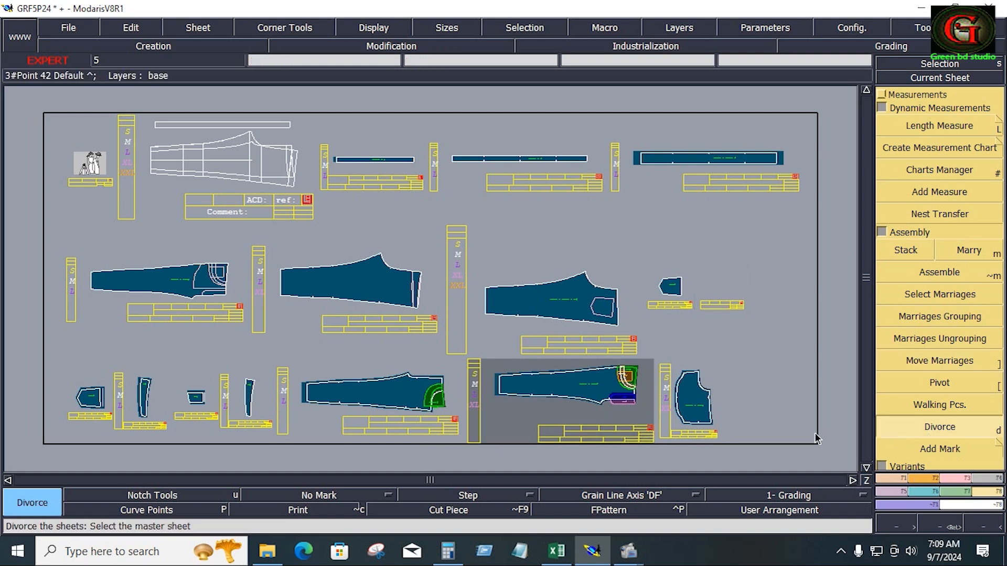
left_click(622, 404)
Step: Mirror fly piece GRF5P2413 across its lower straight edge into a full symmetric piece, and save the model
left_click(944, 273)
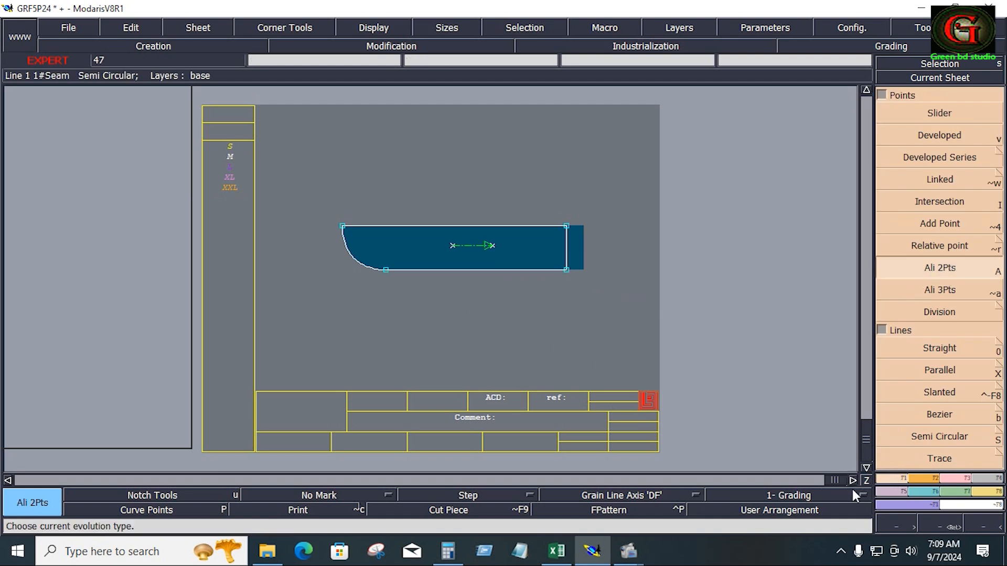
left_click(895, 492)
left_click(937, 188)
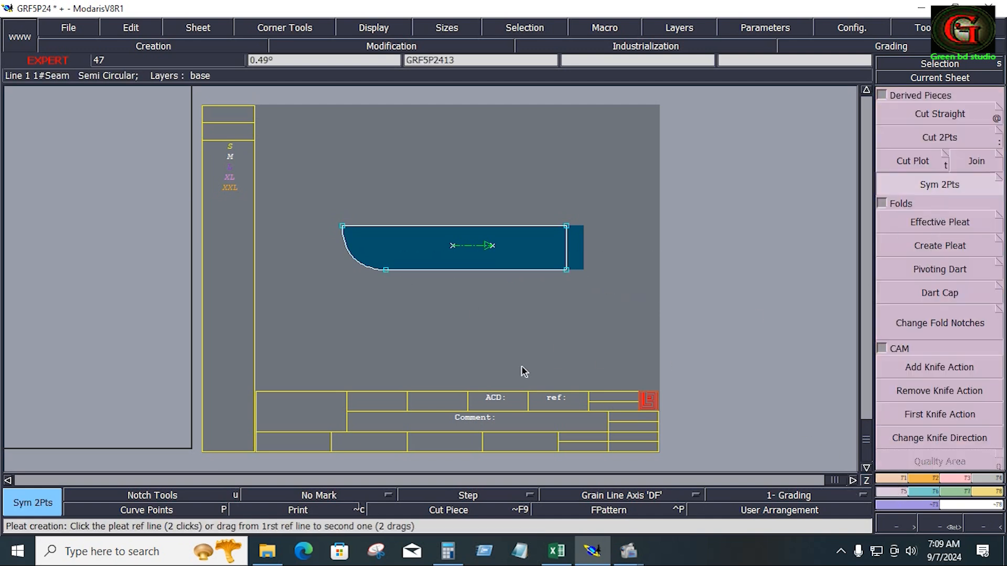
left_click(566, 274)
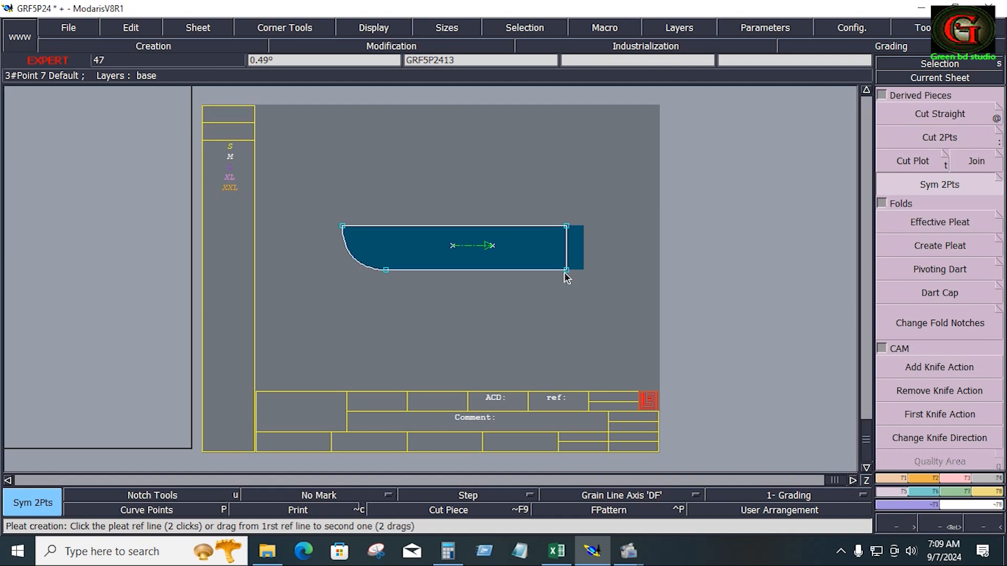
left_click(387, 273)
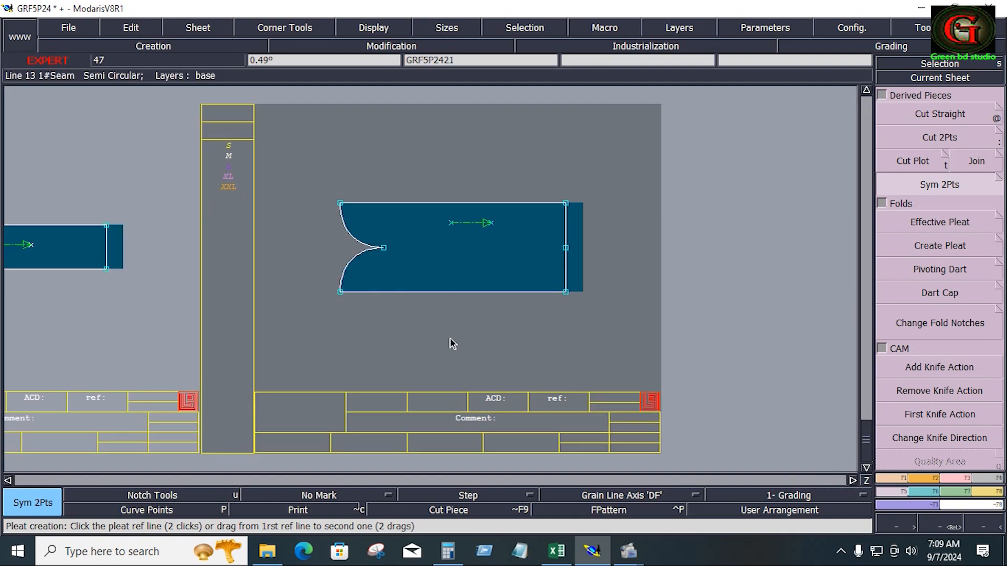
left_click(79, 27)
left_click(87, 87)
Step: Move the mirrored fly piece's upper edge outward by a Y shift of 0.375 inches
left_click_drag(327, 185, 597, 320)
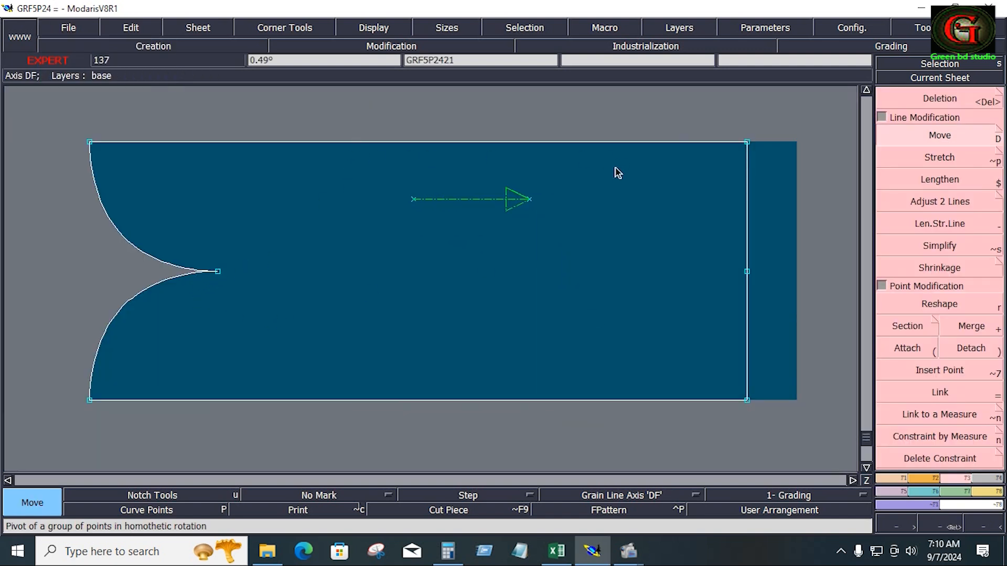
key("ctrl+a")
left_click_drag(526, 141, 527, 129)
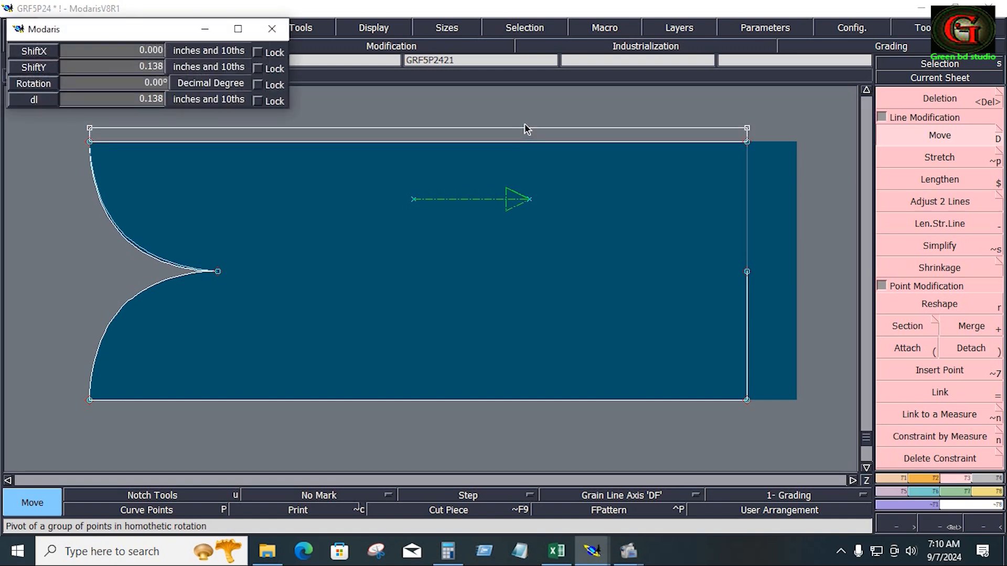
key("Down")
key("Down")
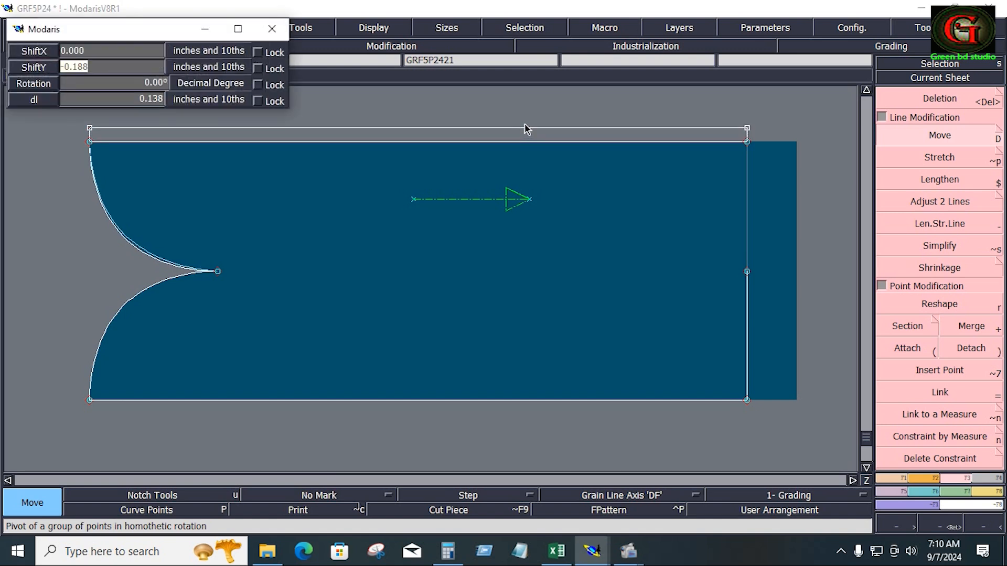
type(".375")
key("Return")
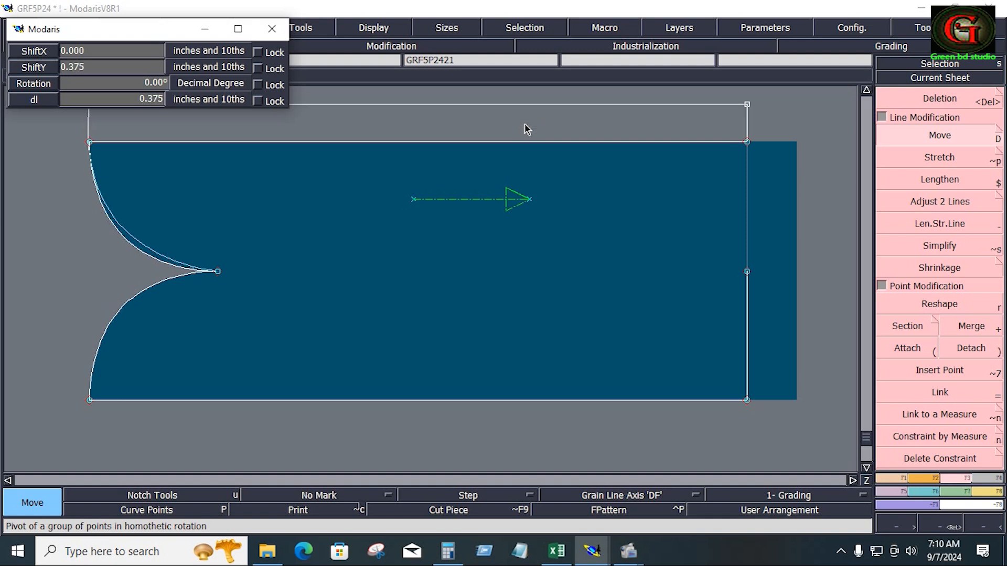
Step: Move the mirrored fly piece's lower edge outward by a Y shift of -0.375 inches
left_click_drag(499, 401, 494, 412)
key("Down")
key("Down")
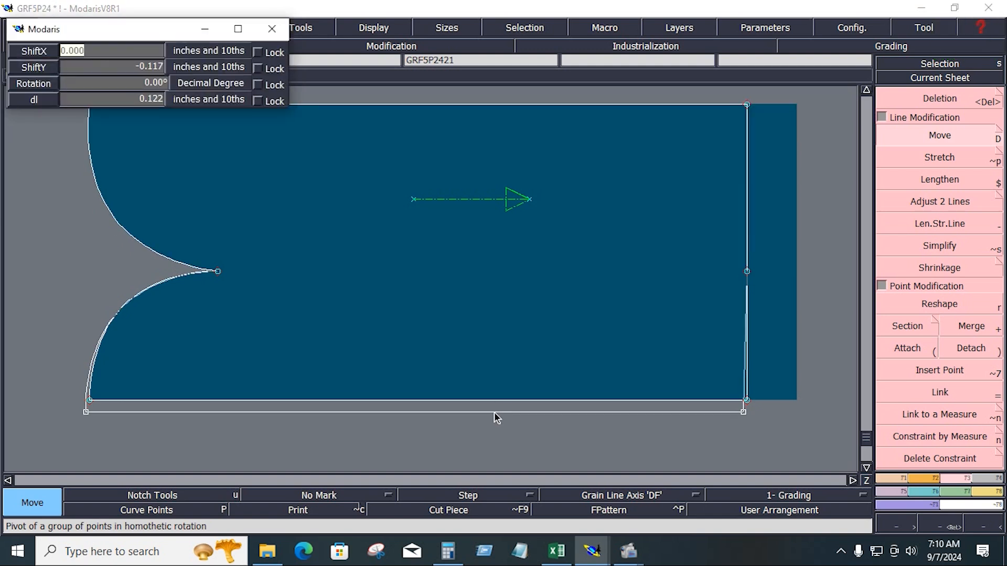
type("-.3")
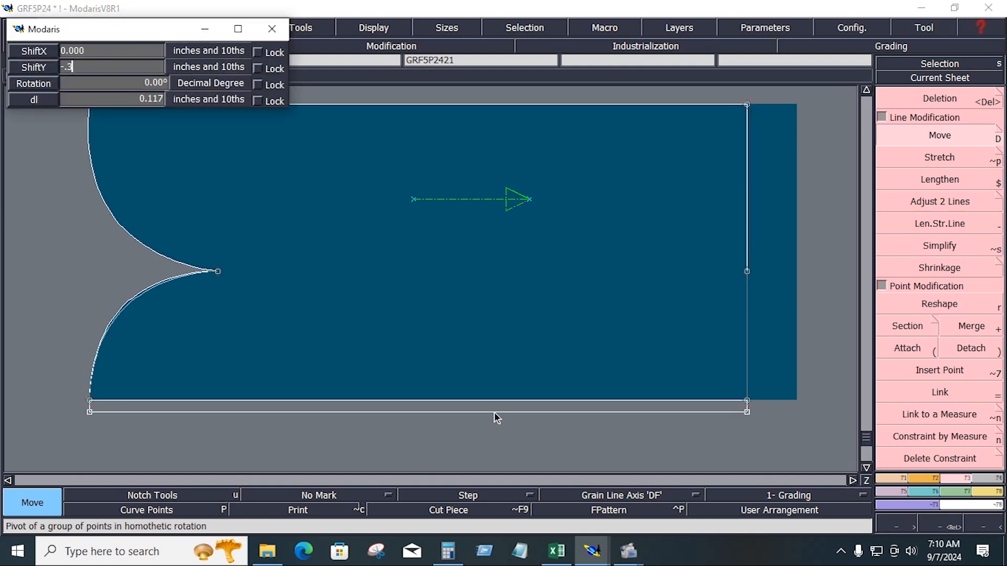
key("Return")
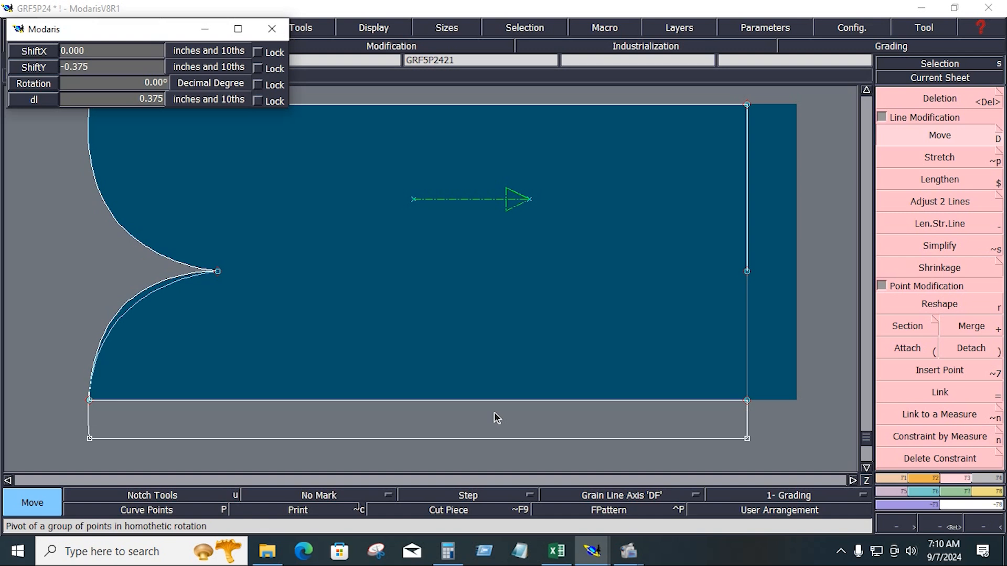
left_click(495, 418)
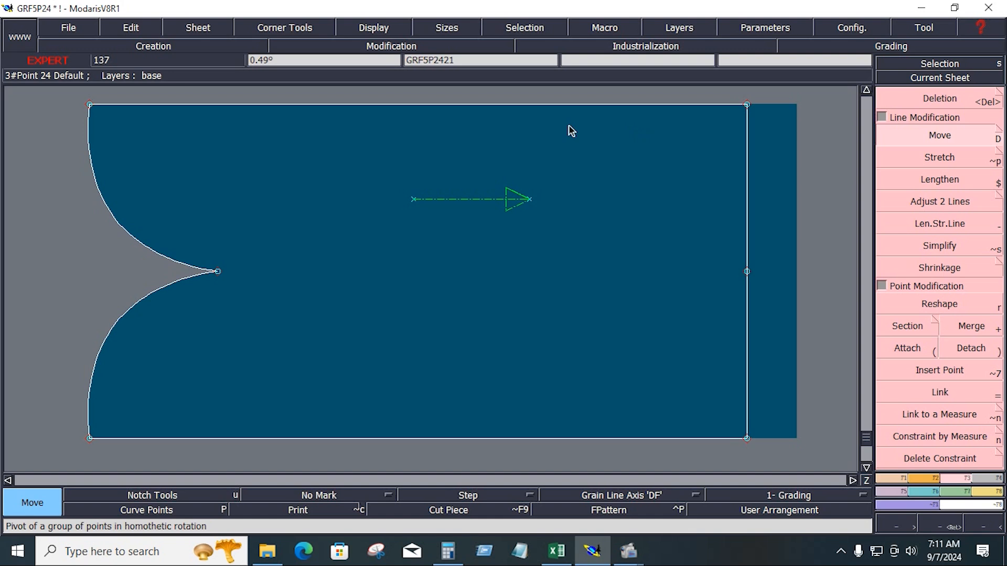
Step: Reshape the point between the fly piece's two curved ends to make the dip shallower, and delete the curve points beside it
left_click(940, 303)
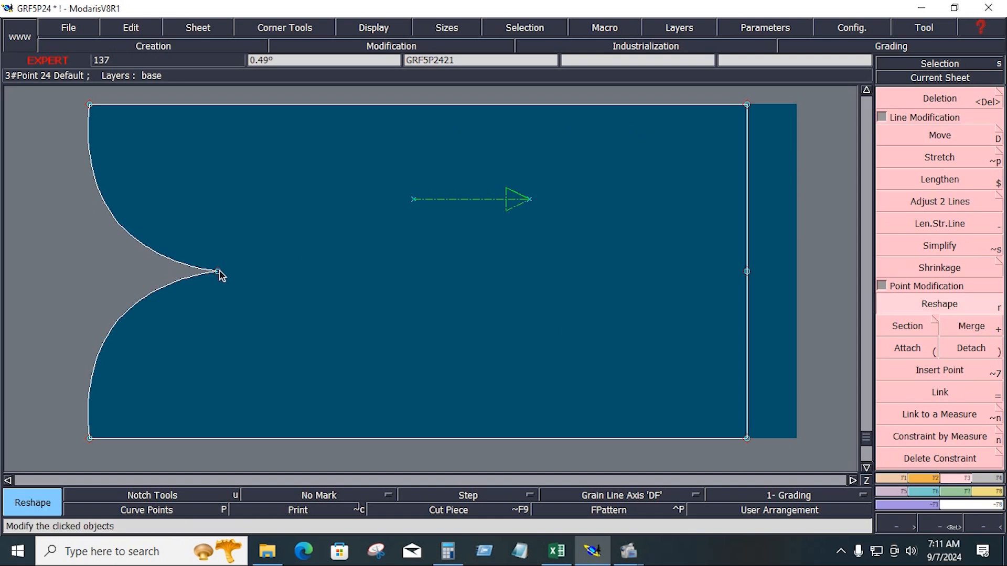
left_click(218, 271)
left_click(168, 273)
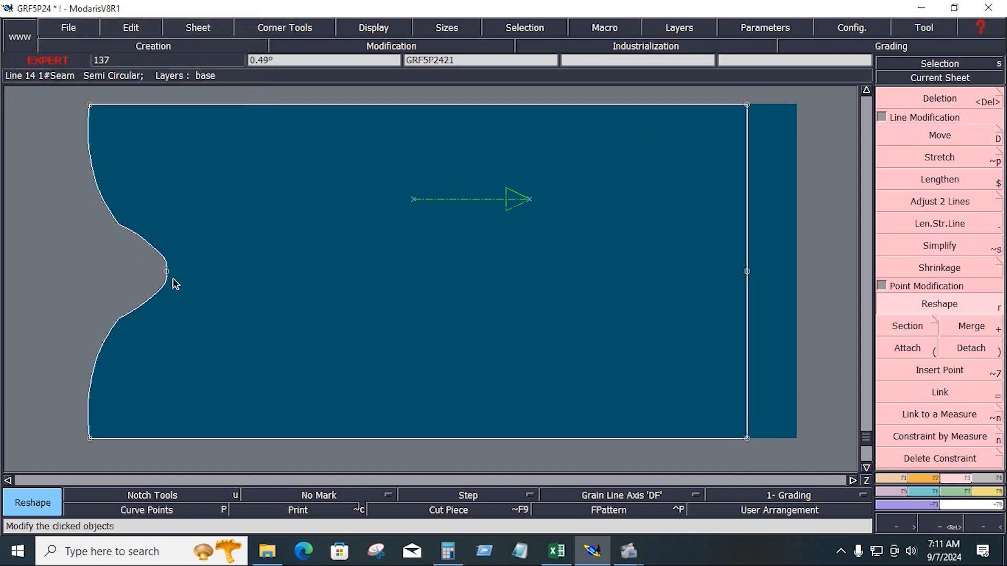
left_click(134, 510)
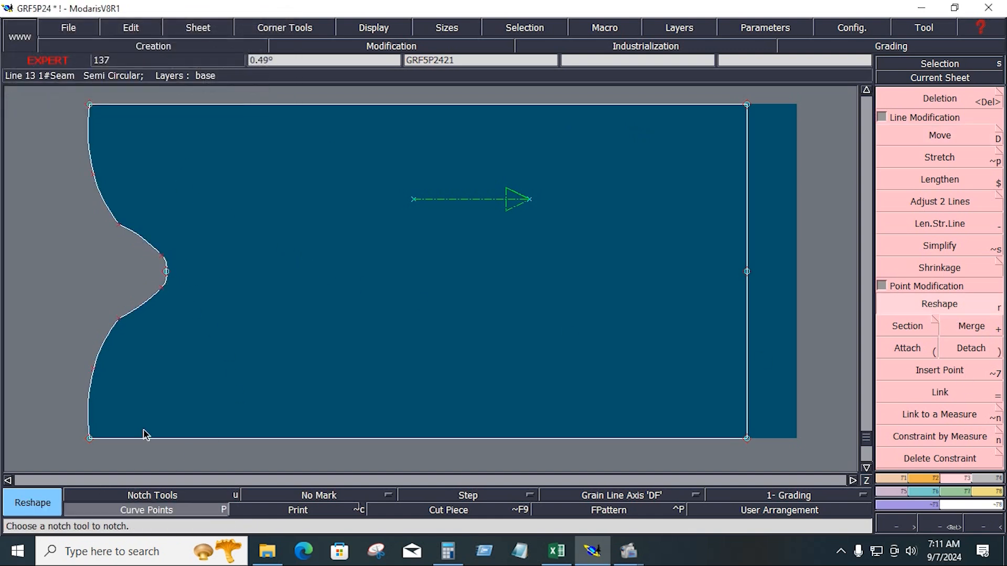
key("Delete")
left_click(161, 255)
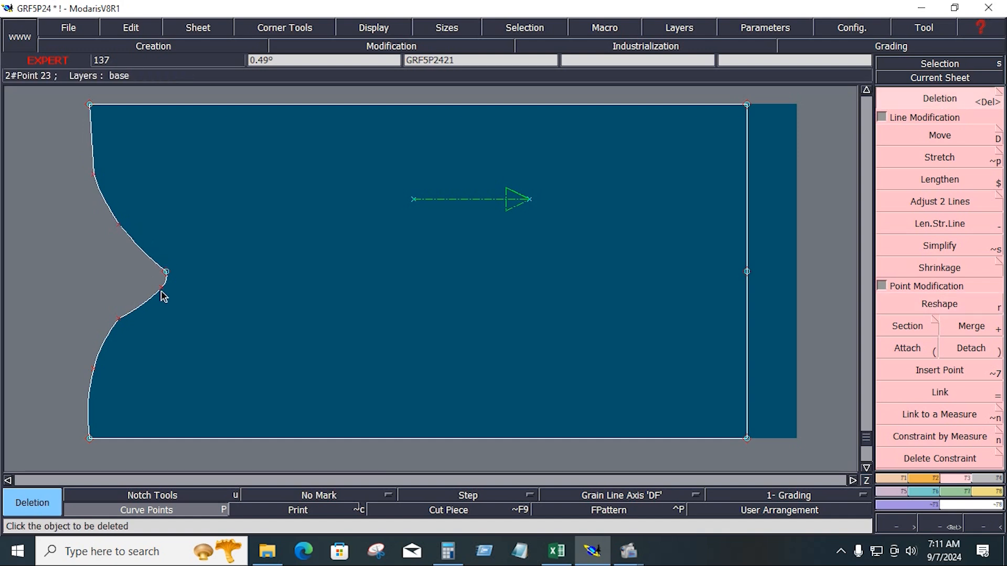
left_click(162, 289)
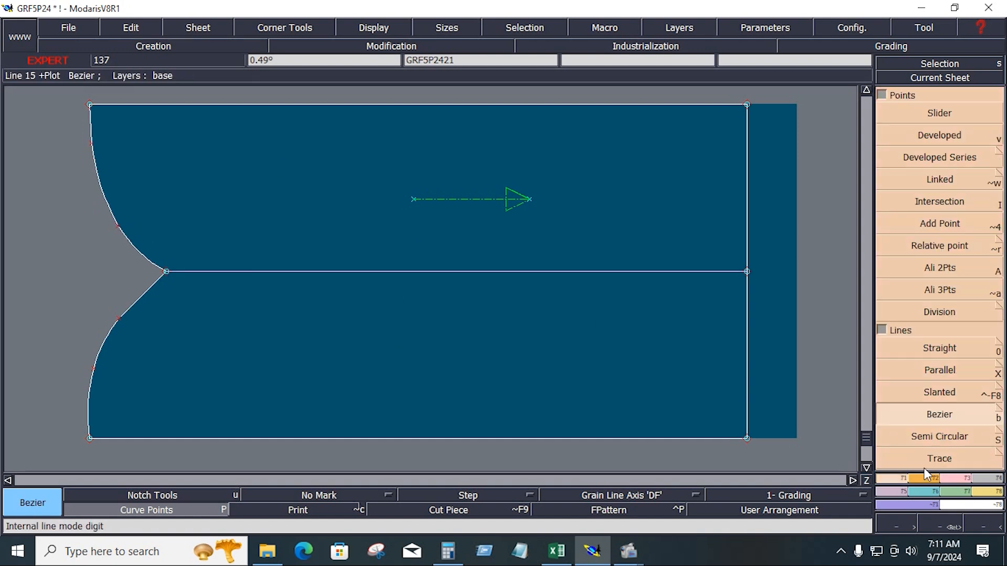
Step: Extract the upper half of the fly piece, above the Bezier centre line, as a separate seam piece
left_click(967, 478)
left_click(914, 440)
left_click(546, 240)
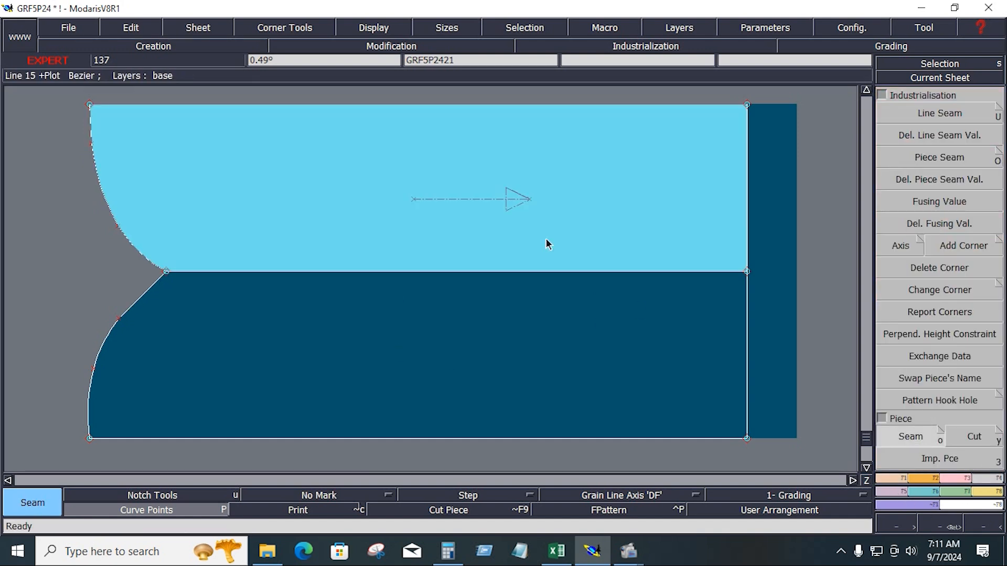
right_click(546, 240)
Step: Delete the old full fly sheet and mirror the extracted half across its lower straight edge into a full symmetric piece
key("j")
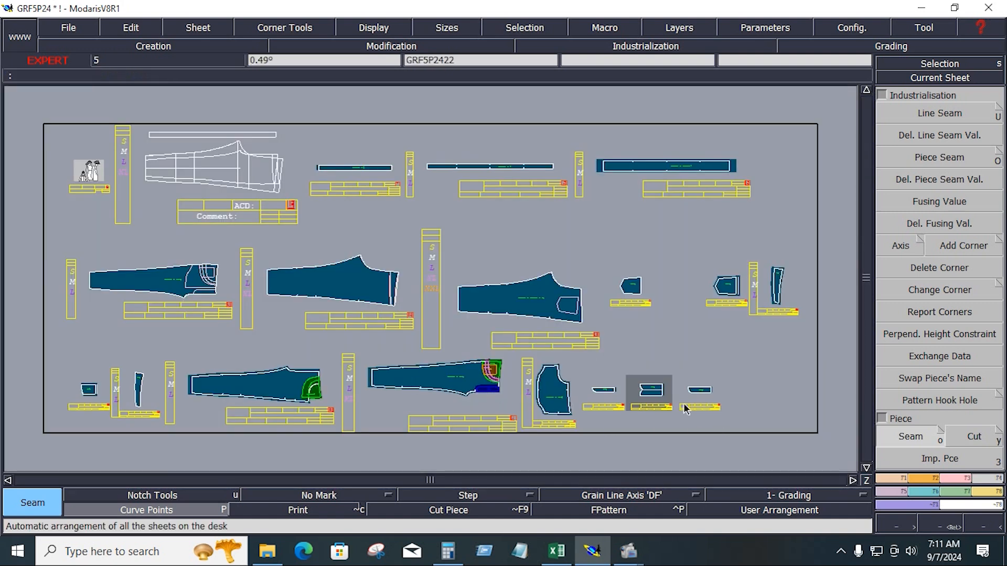
key("Delete")
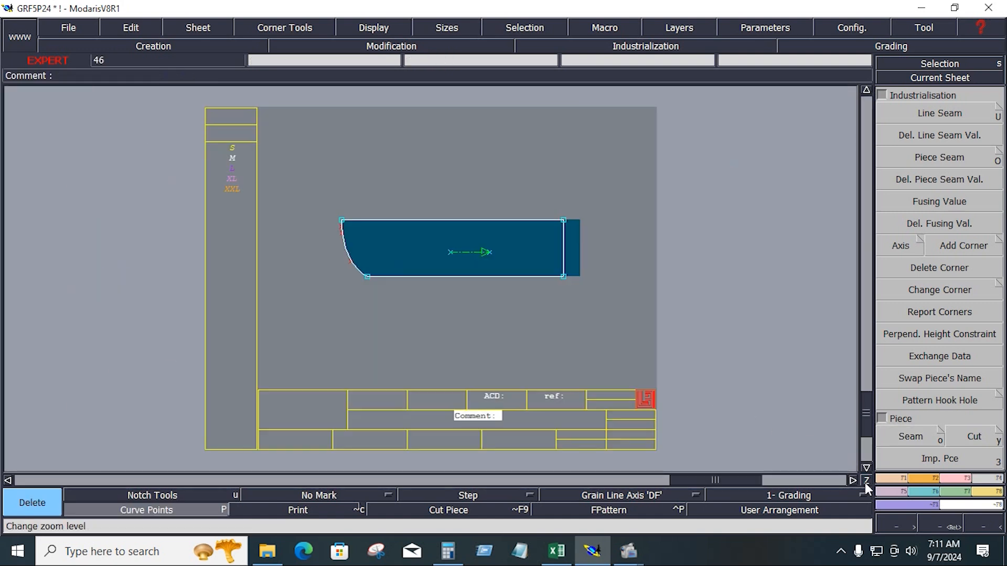
left_click(900, 494)
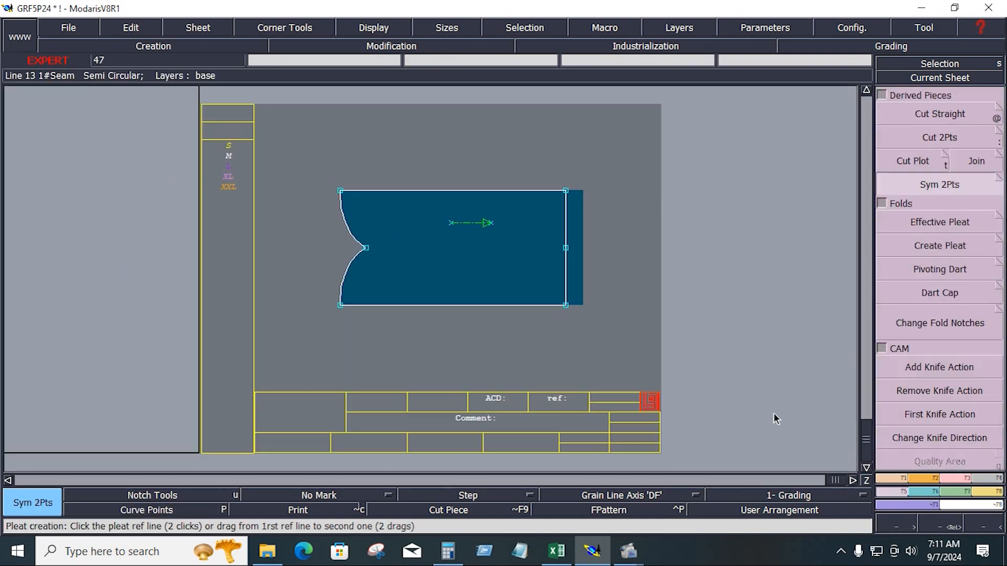
Step: Apply a 0.5 inch seam allowance to all edges of the mirrored fly piece
left_click(972, 479)
left_click(940, 114)
left_click(479, 190)
key("Down")
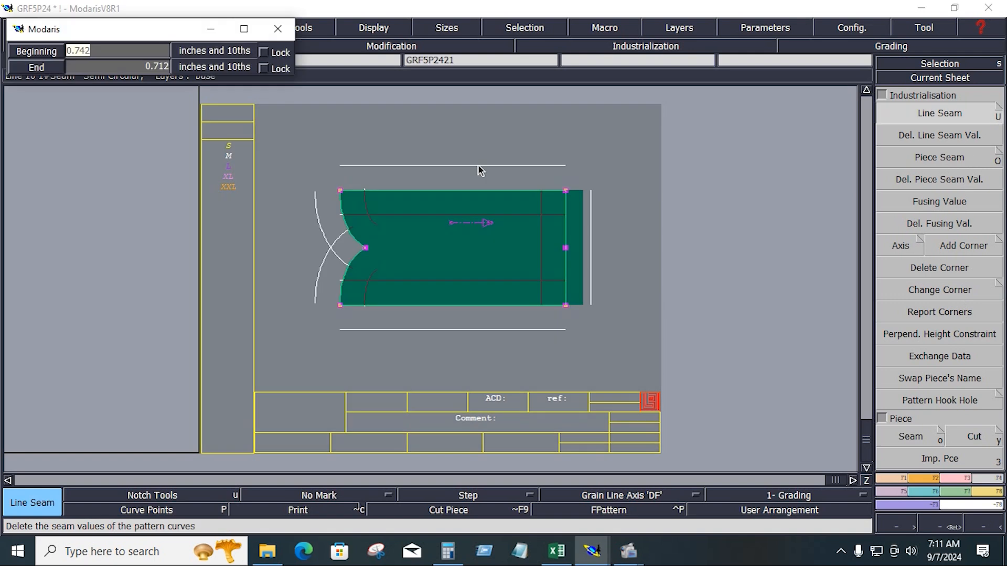
type(".5")
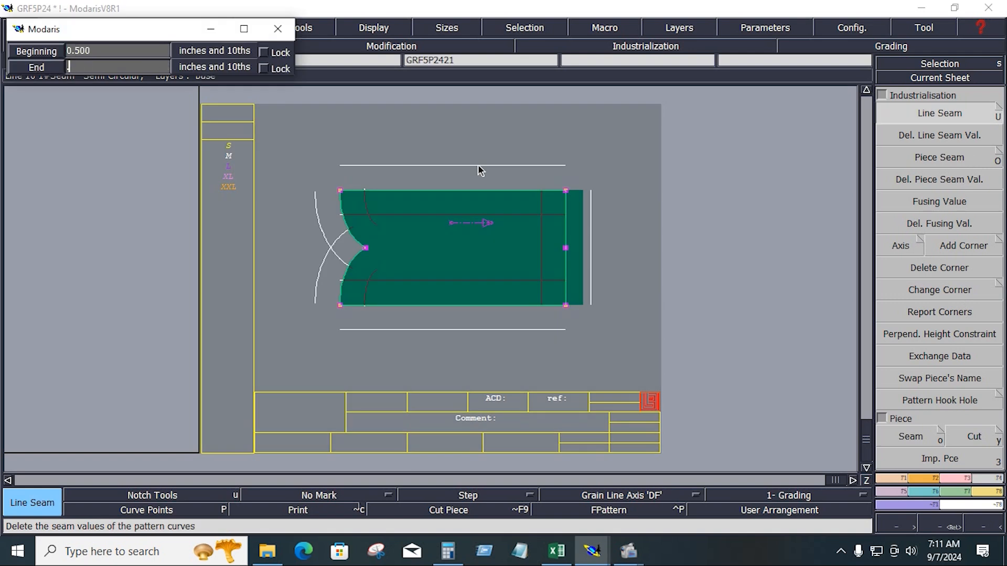
key("Return")
left_click(450, 357)
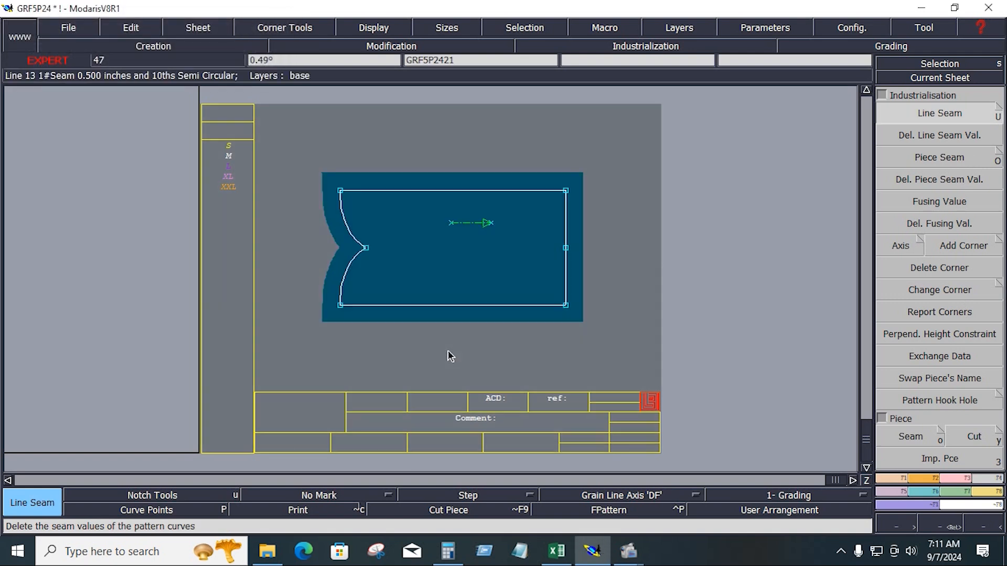
Step: Select the fly piece's two curved end lines and reposition the piece on its sheet
left_click_drag(273, 151, 396, 349)
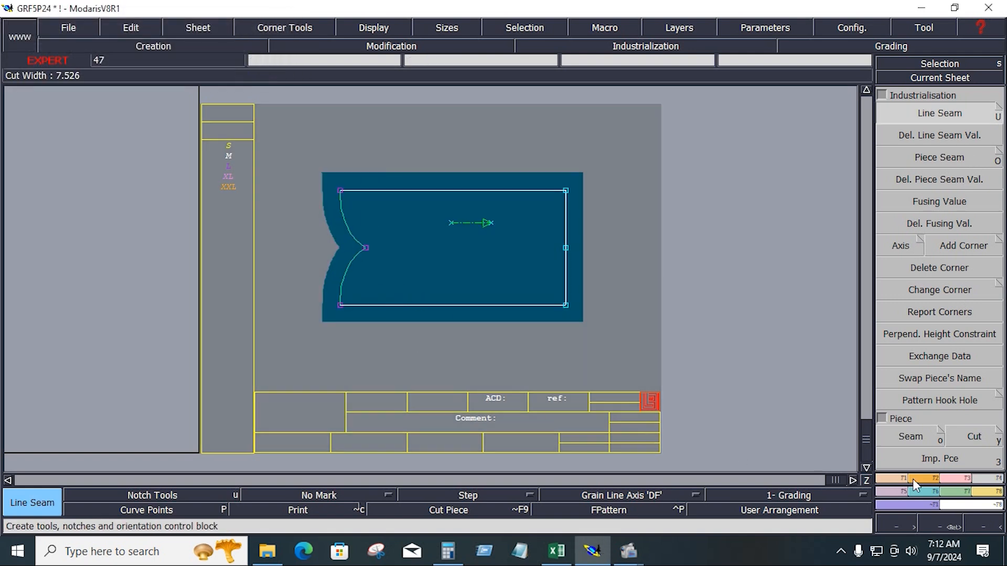
key("d")
left_click(343, 270)
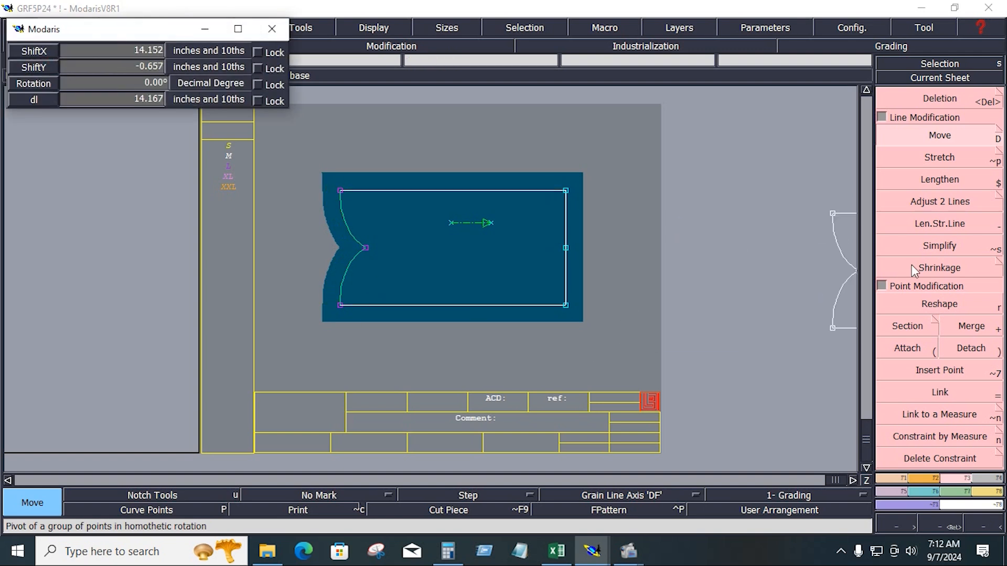
left_click(392, 253)
right_click(428, 306)
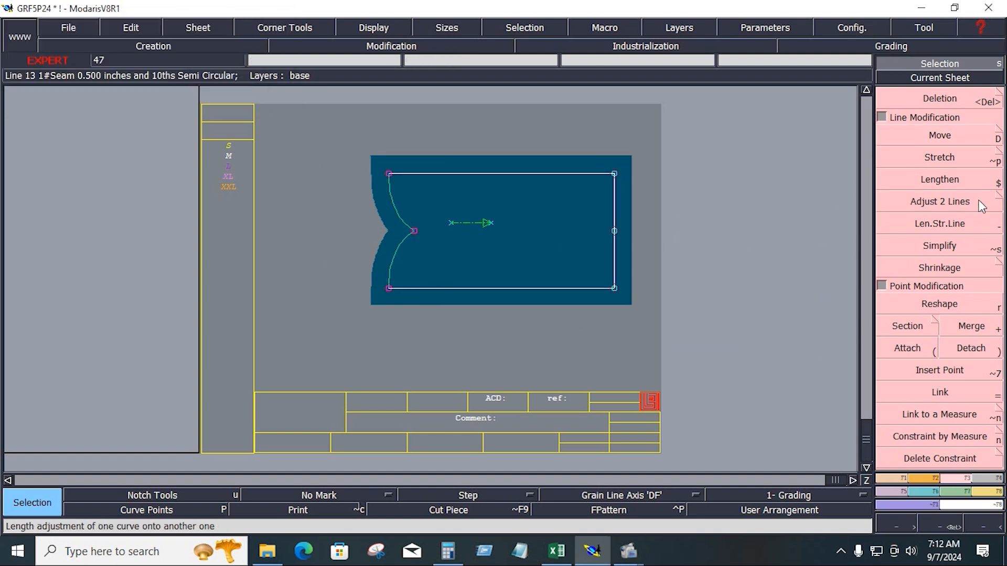
Step: Extend the fly piece's curved end outward by an X shift of -0.5 inches and a Y shift of 0
left_click(959, 138)
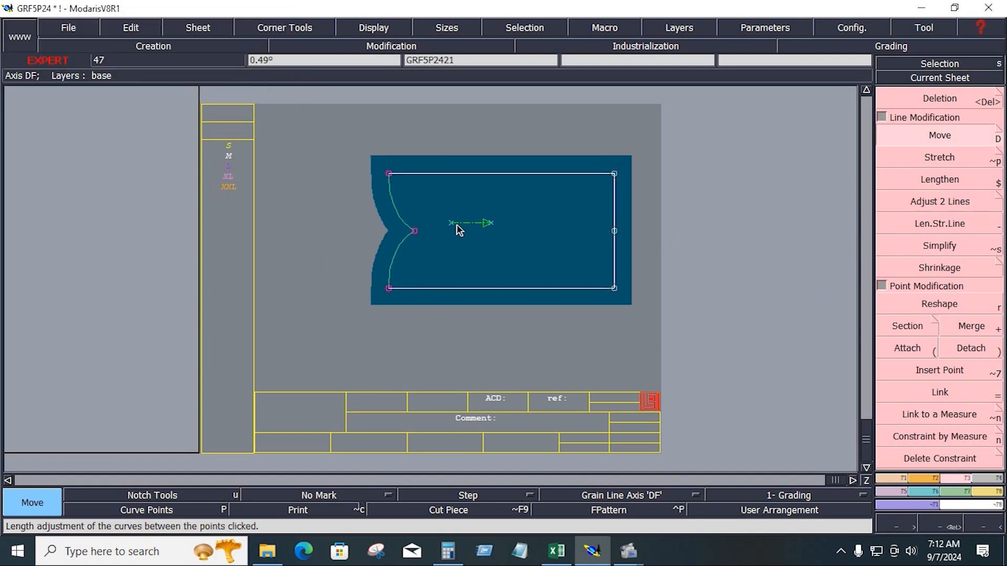
left_click(416, 231)
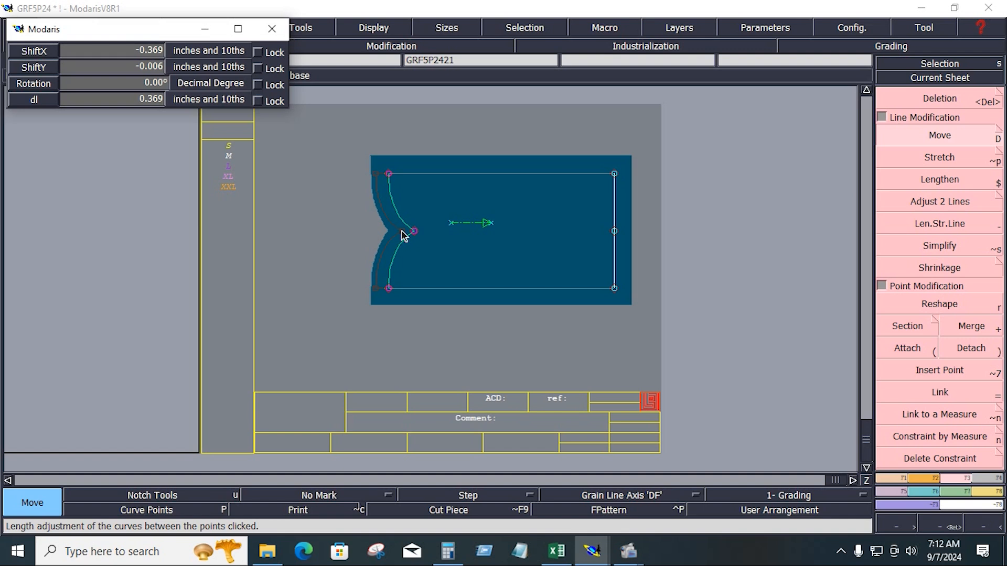
key("Down")
key("BackSpace")
type("-.5")
key("Down")
type("0")
key("Return")
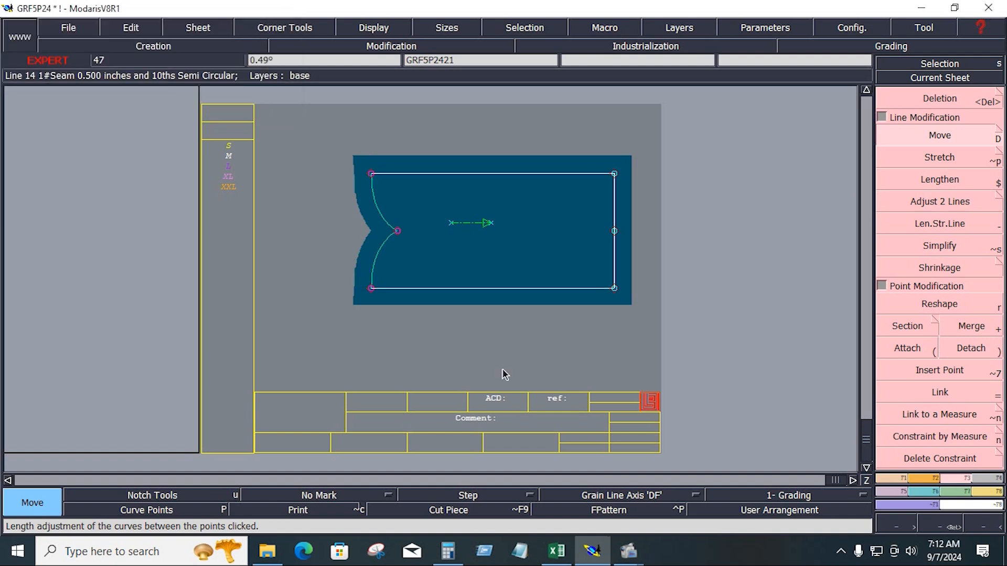
Step: Set the seam allowance on the fly piece's straight short end to 0.75 inches
key("j")
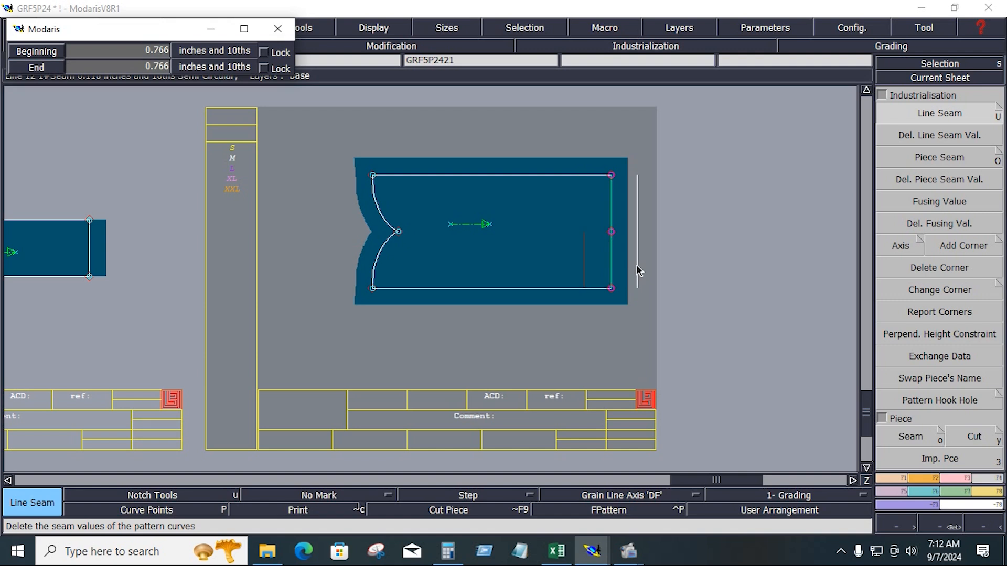
key("Down")
type(".75")
key("Down")
type(".")
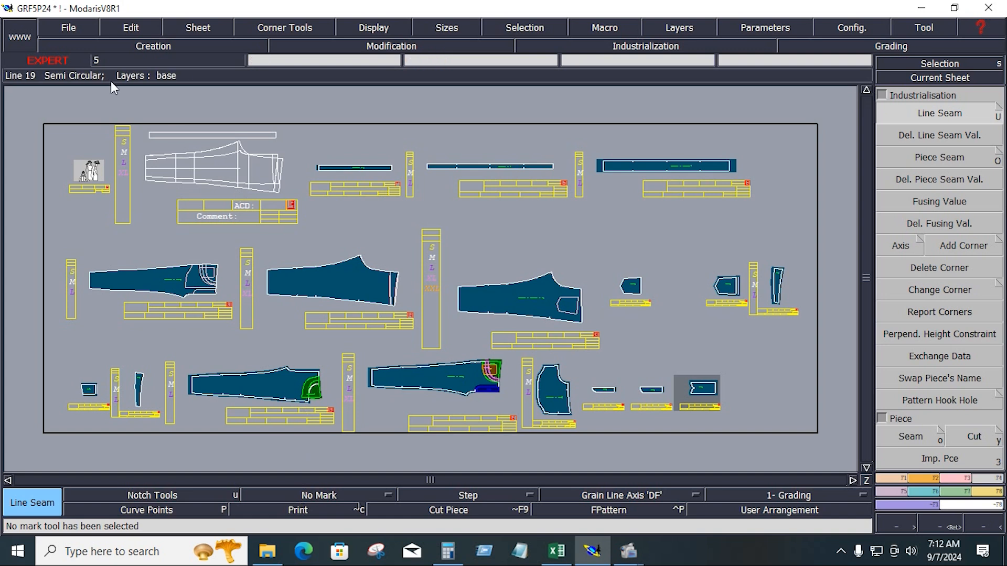
Step: Save the model GRF5P24
left_click(85, 26)
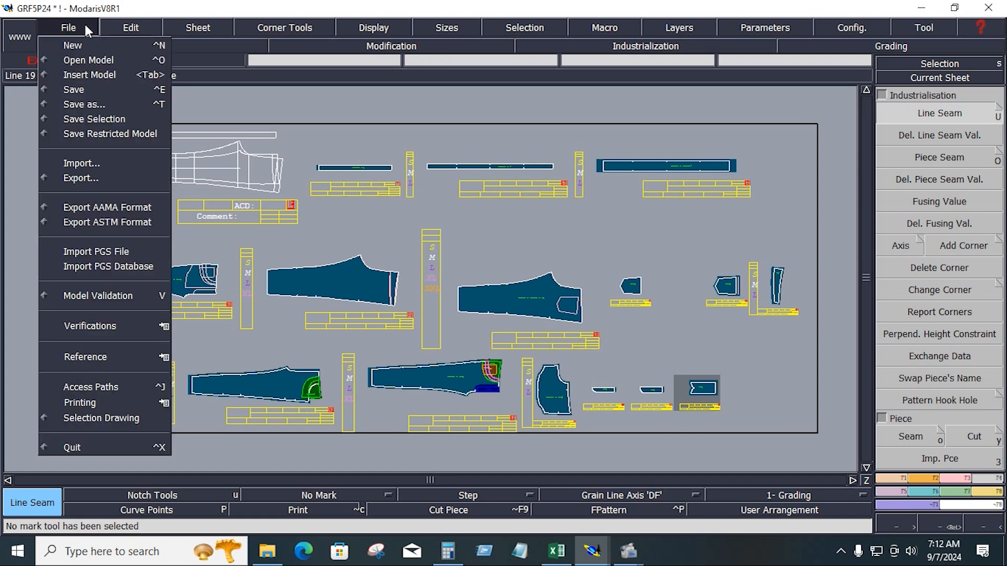
left_click(88, 88)
left_click(408, 362)
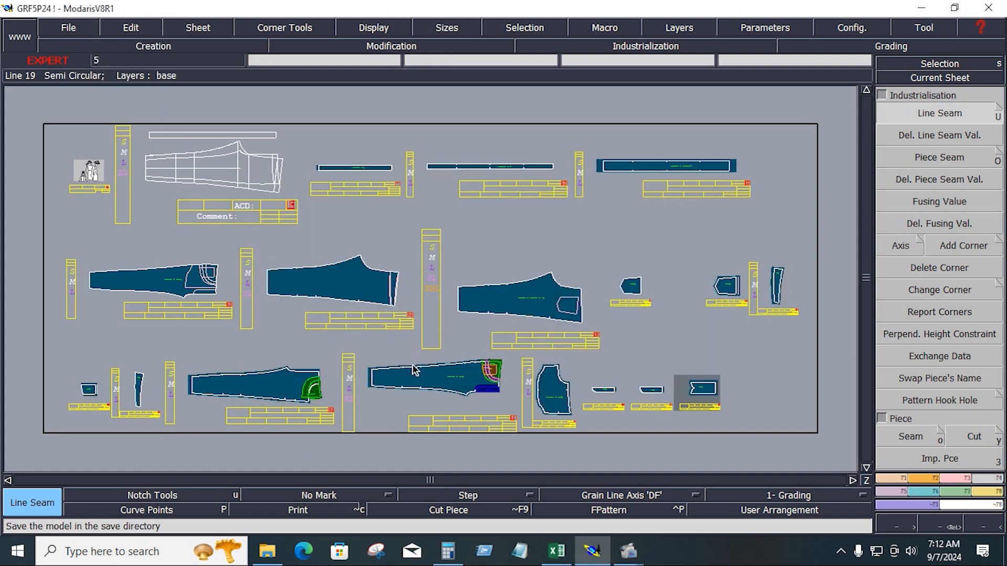
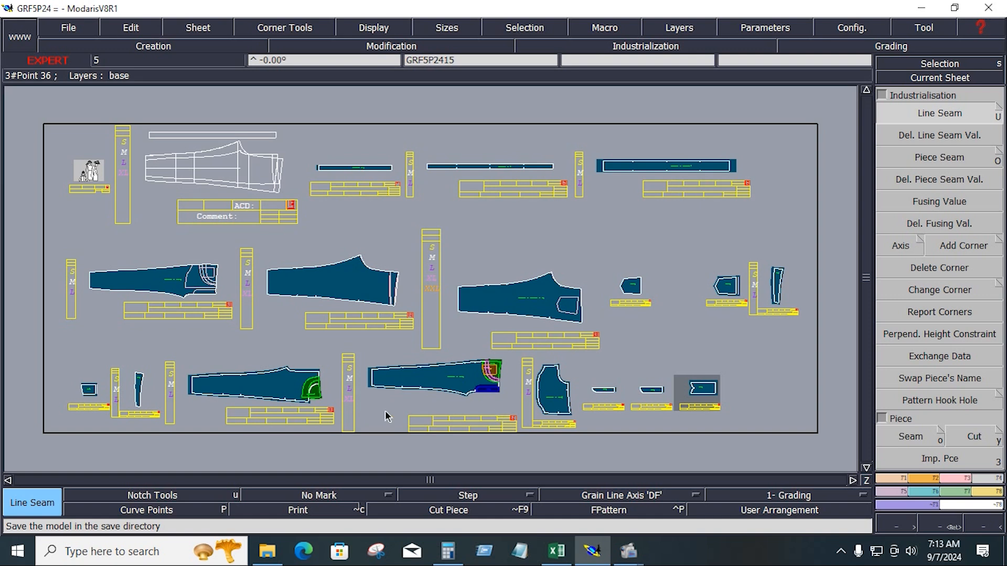
Step: Move the married pocket pieces off the front panel, and set them back with their inner curve's top on the panel's pocket-opening corner
key("Home")
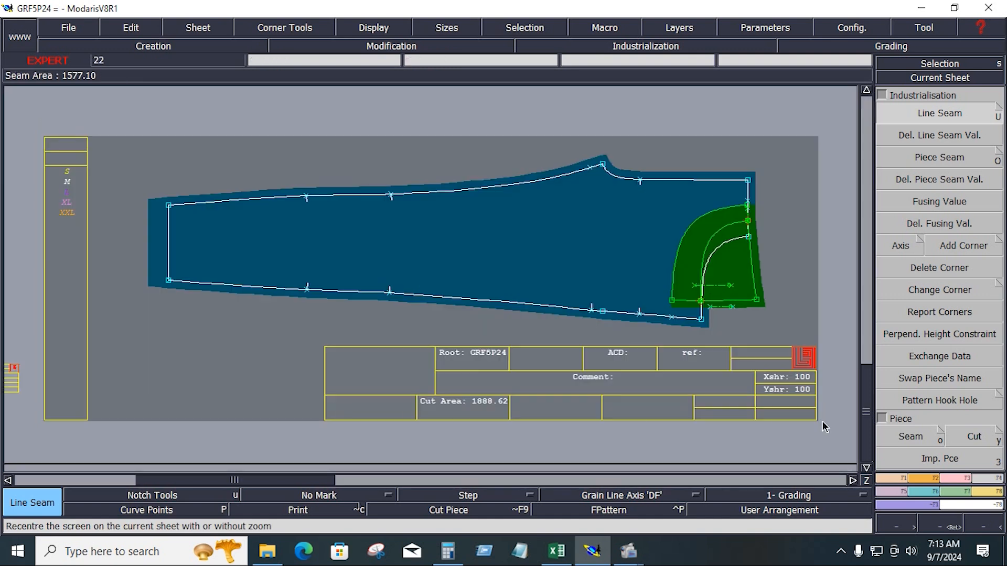
left_click(991, 494)
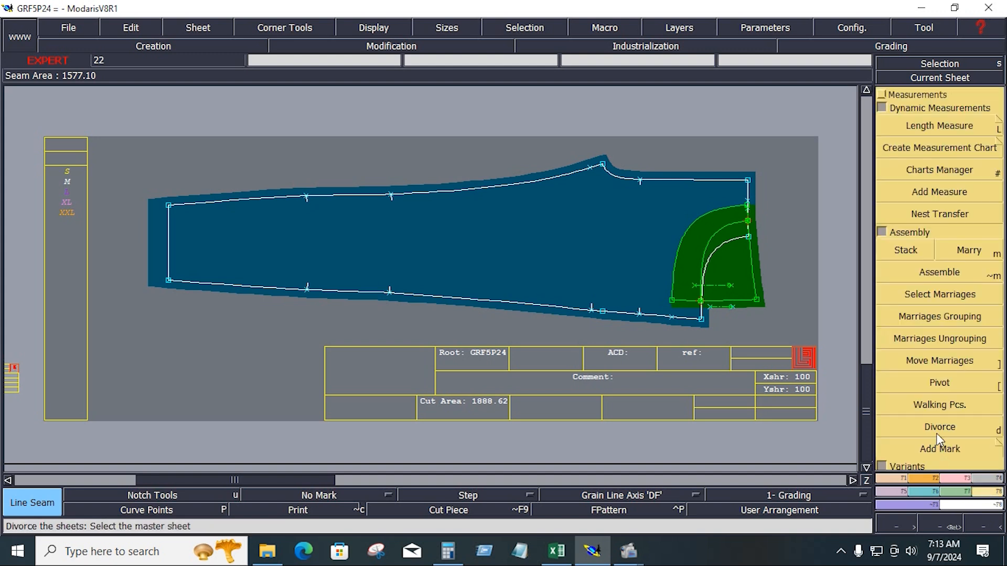
left_click(935, 361)
left_click(741, 223)
left_click(786, 268)
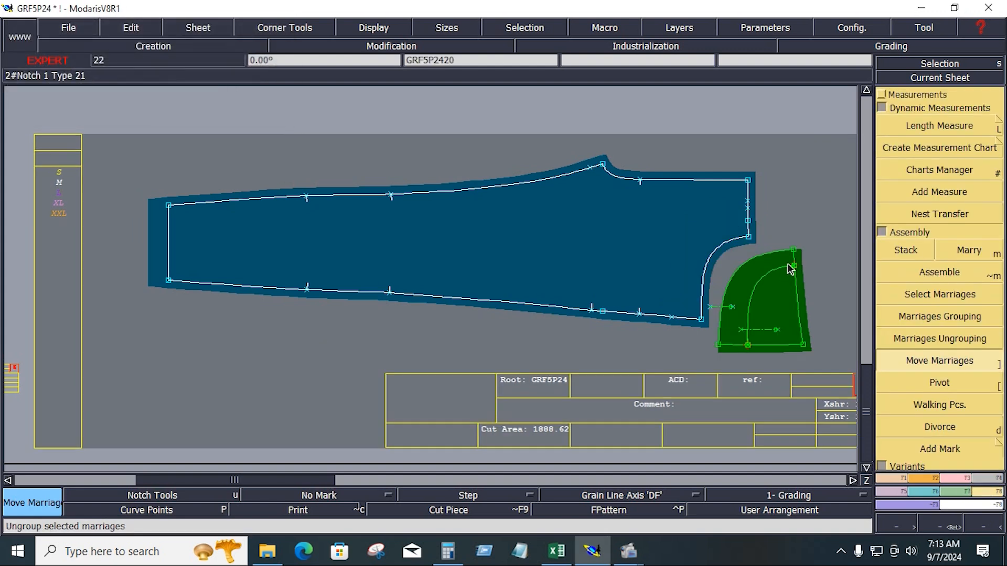
left_click(791, 269)
left_click(751, 241)
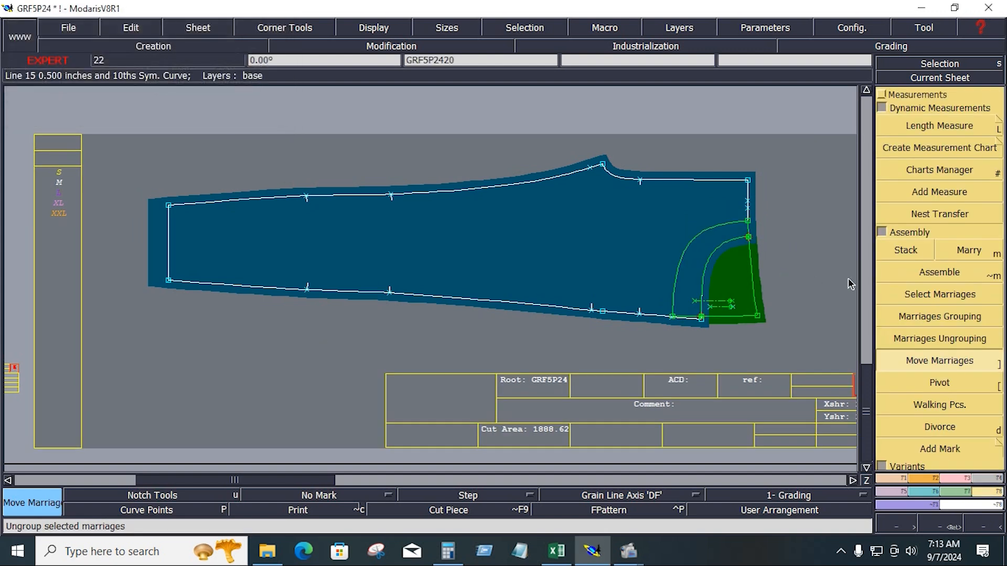
key("Home")
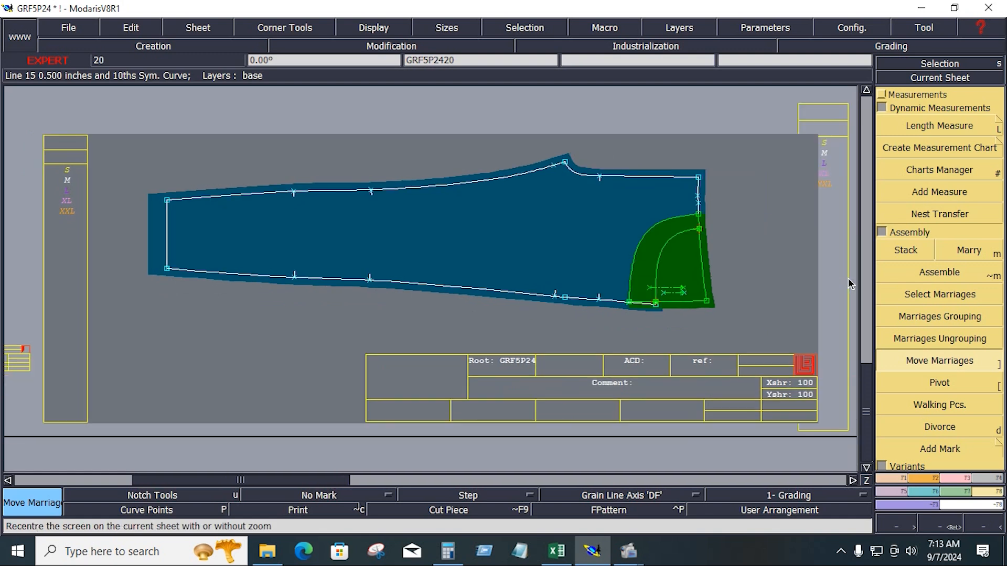
key("5")
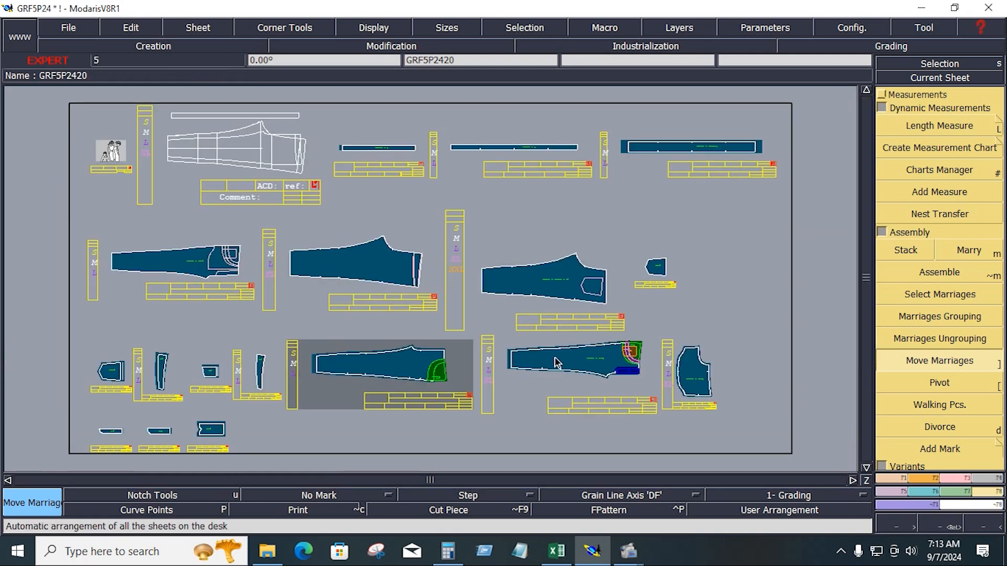